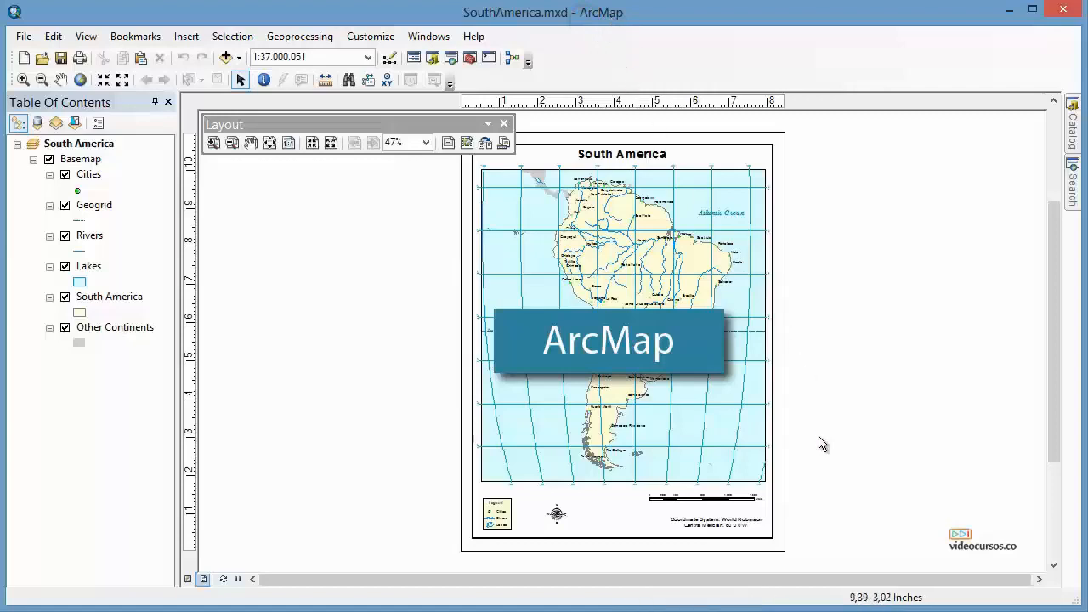
Orbit the 3D routing scene to inspect the building floors from different angles.
click(1072, 132)
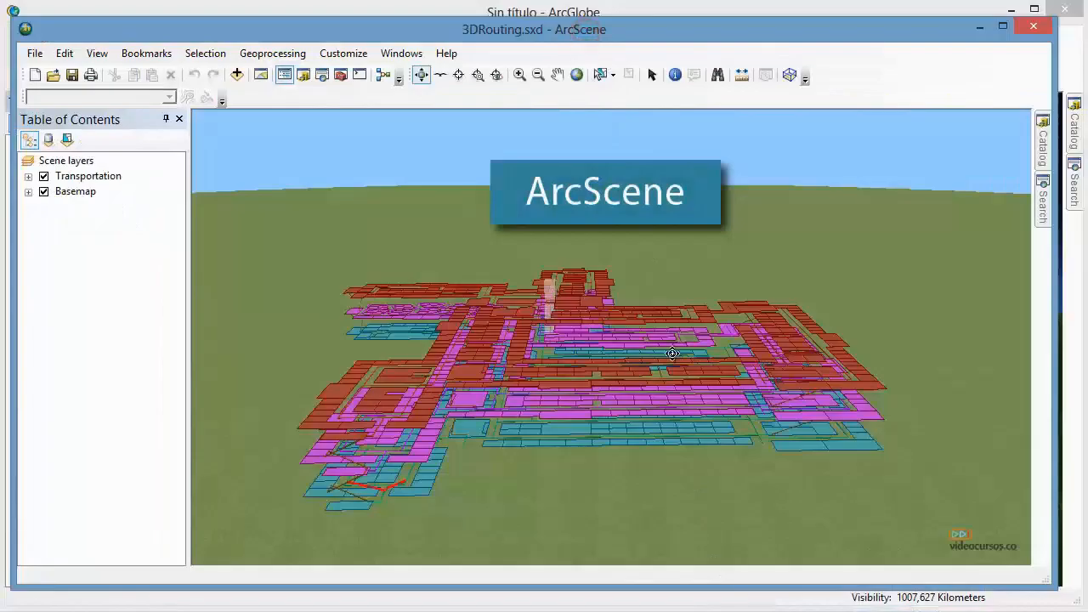
drag(688, 370, 761, 372)
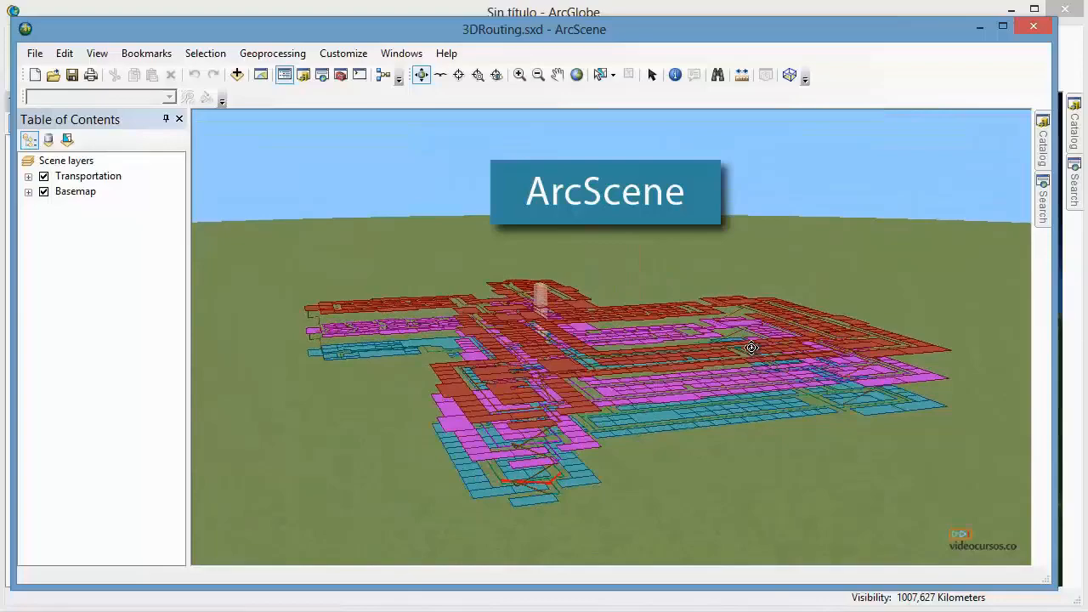
mouse_move(770, 390)
mouse_down()
mouse_move(724, 420)
mouse_move(711, 365)
mouse_move(776, 348)
mouse_move(760, 383)
mouse_up()
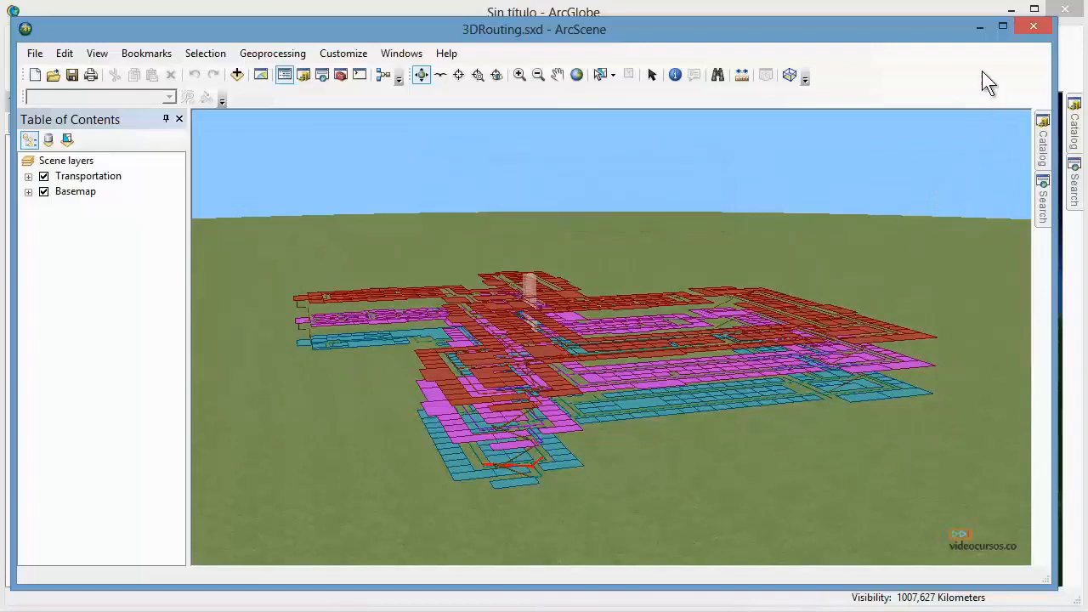
Return to the South America layout and zoom into the map's northern part.
click(978, 28)
click(1011, 9)
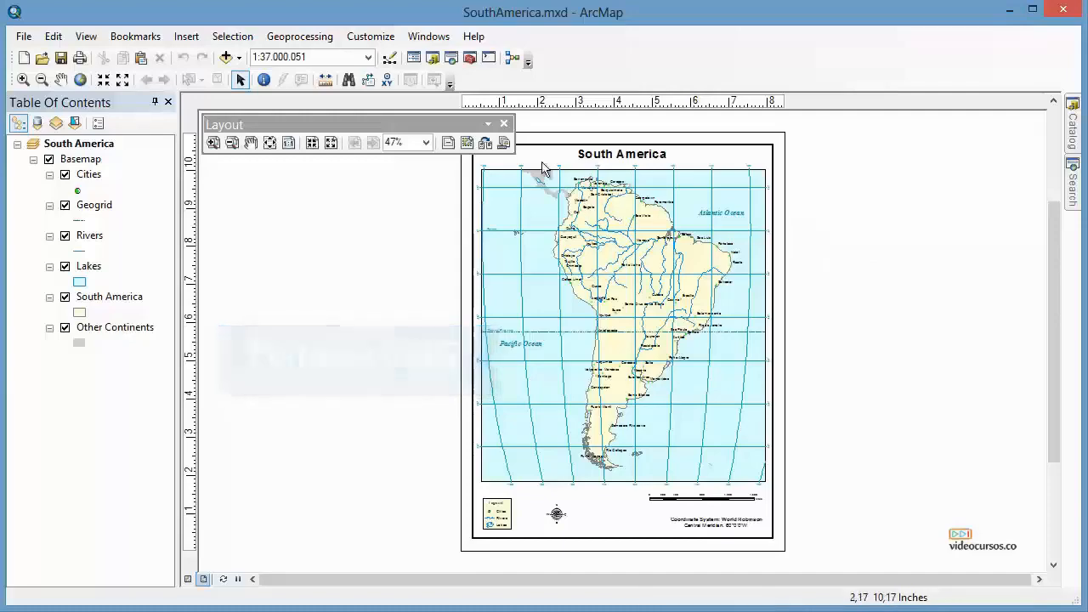
scroll(607, 191, up, 1)
scroll(608, 191, up, 6)
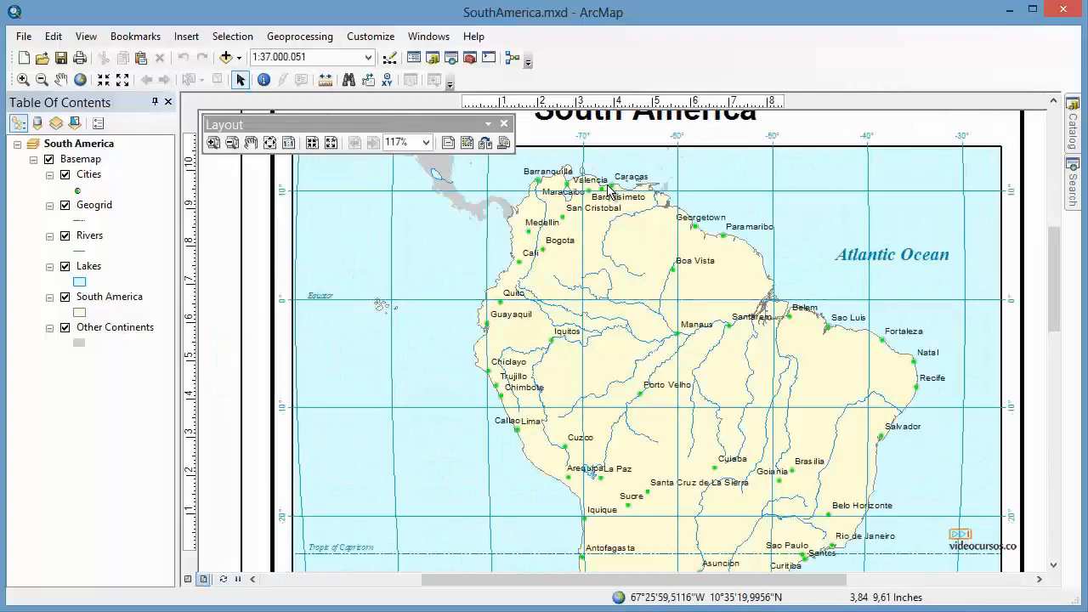
drag(600, 206, 638, 306)
scroll(637, 306, up, 3)
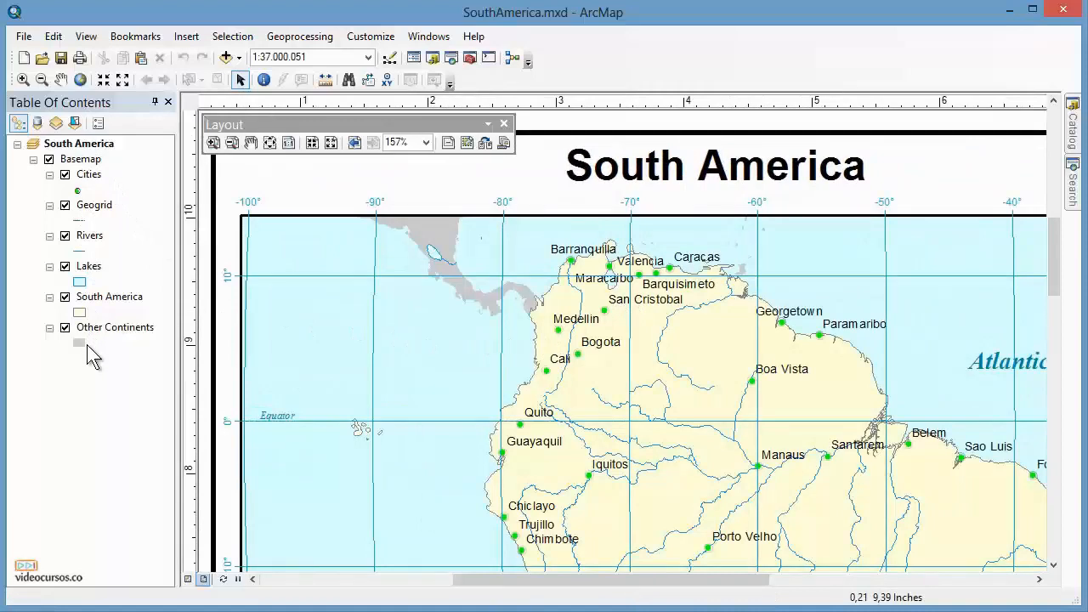
Toggle the Cities layer off and on, then select the Cities, Geogrid and Rivers layers in turn.
click(65, 174)
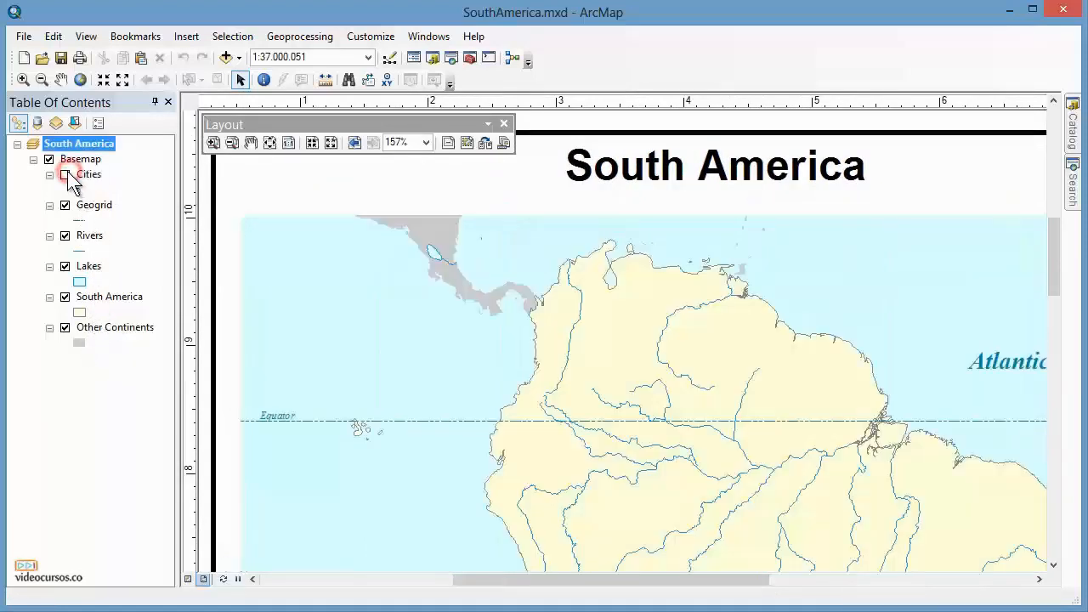
click(66, 175)
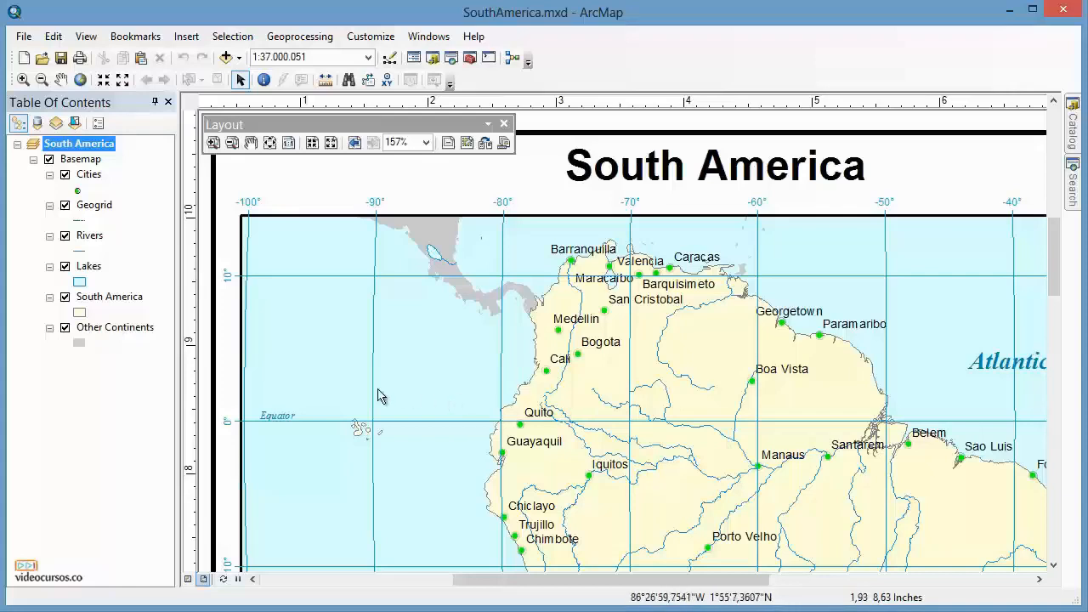
click(89, 177)
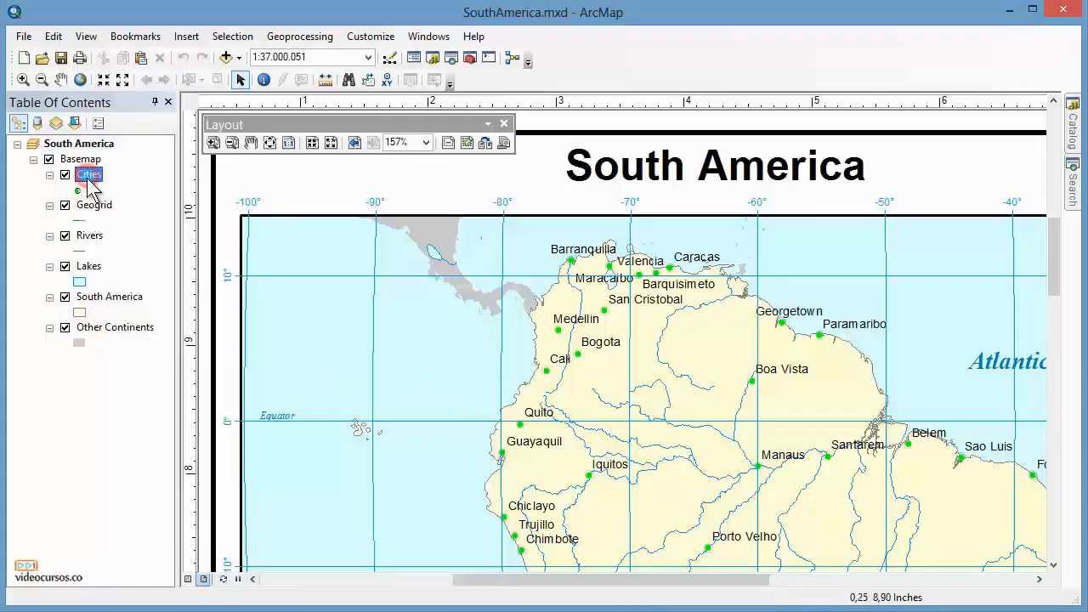
click(92, 206)
click(89, 238)
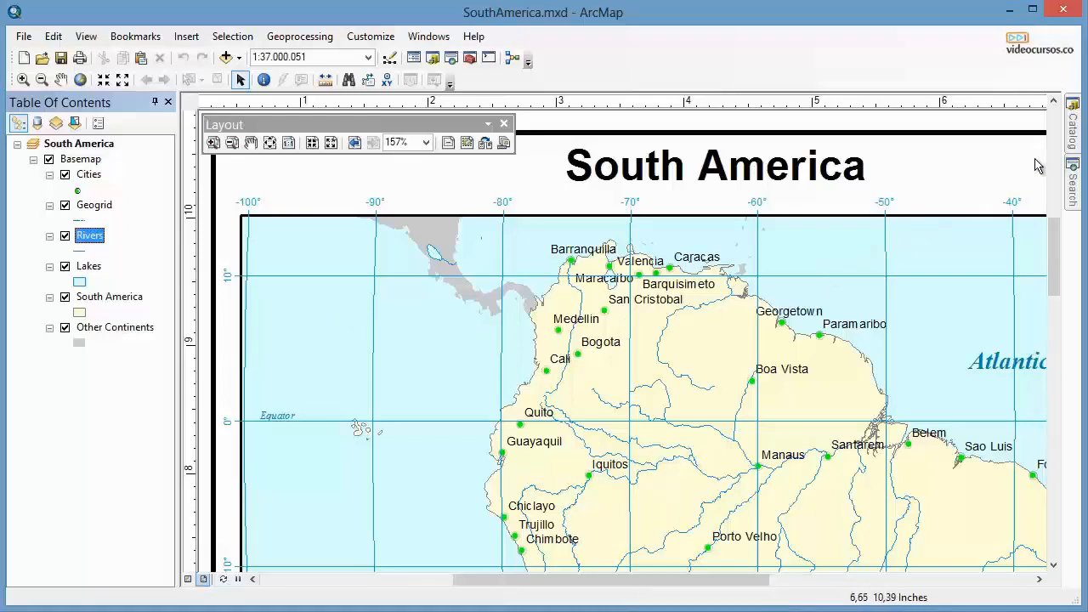
Open the Catalog window, expand and collapse the Home, Toolboxes and Database Servers entries, then close it.
click(1073, 136)
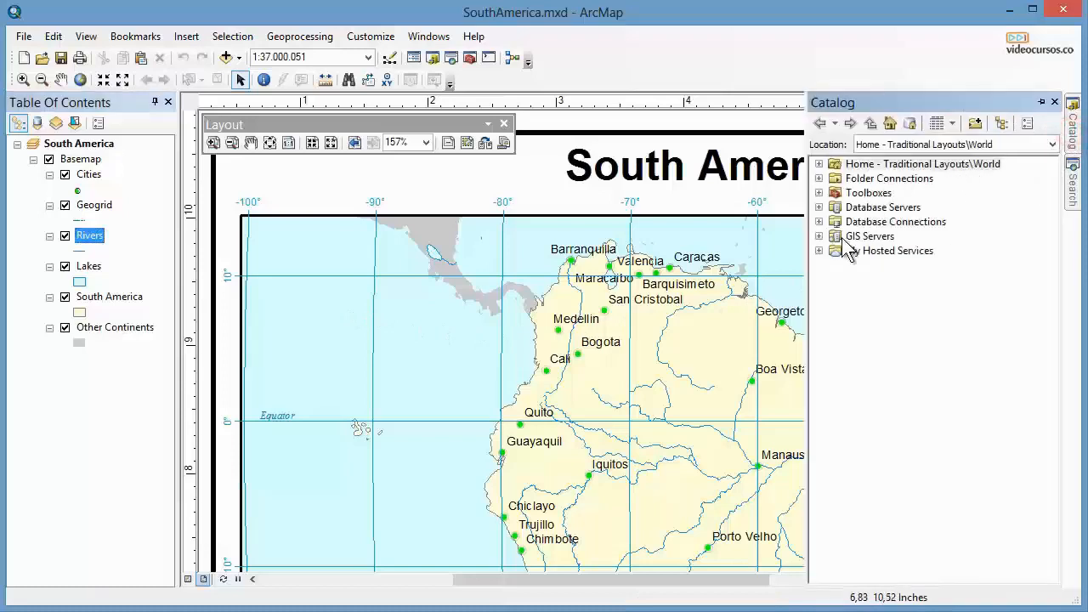
click(819, 164)
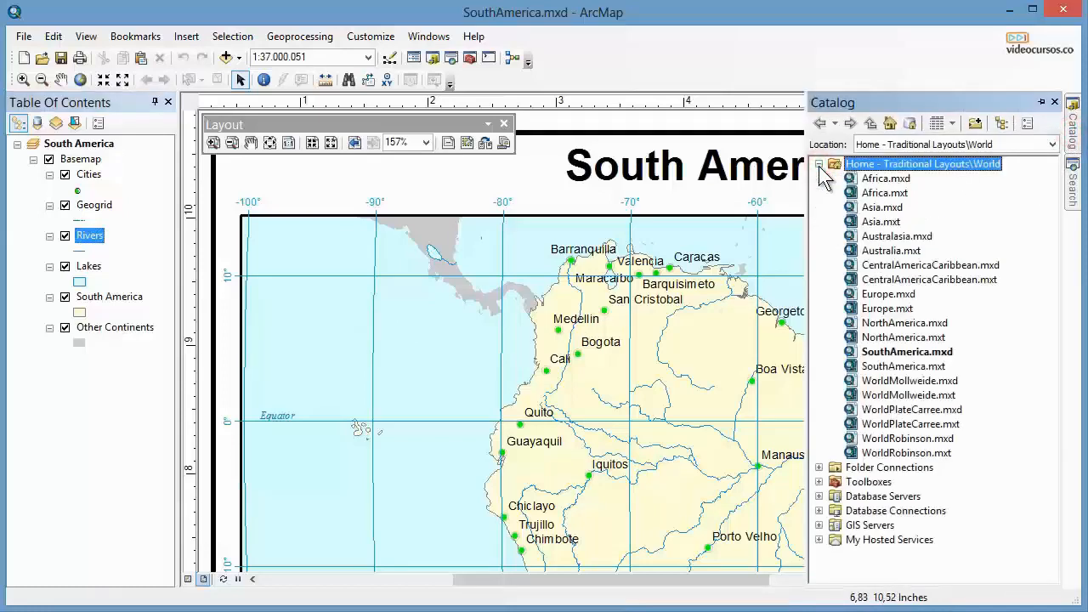
click(819, 165)
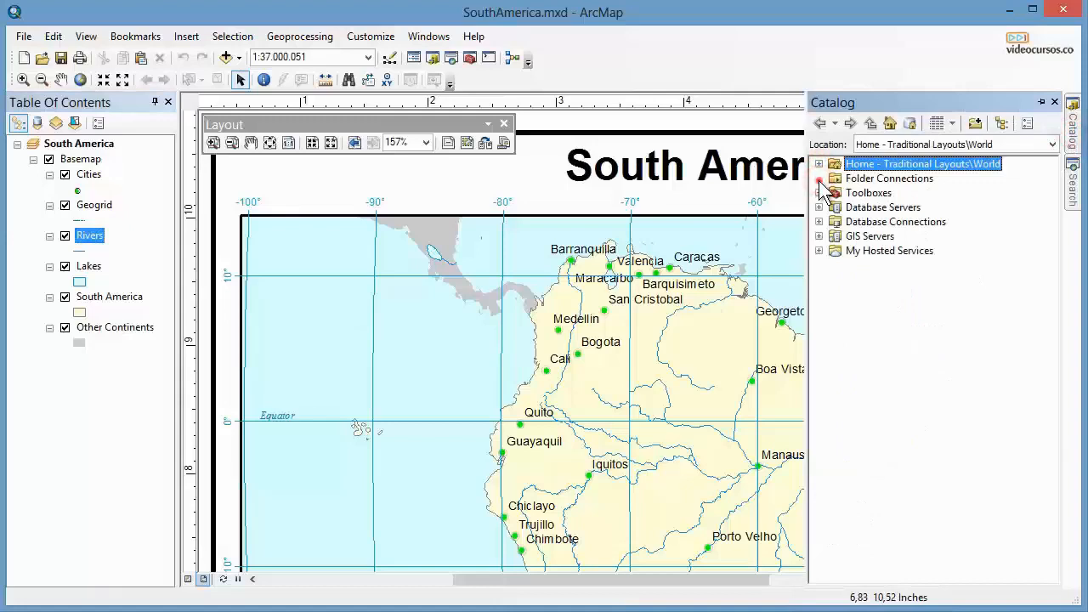
click(820, 193)
click(820, 193)
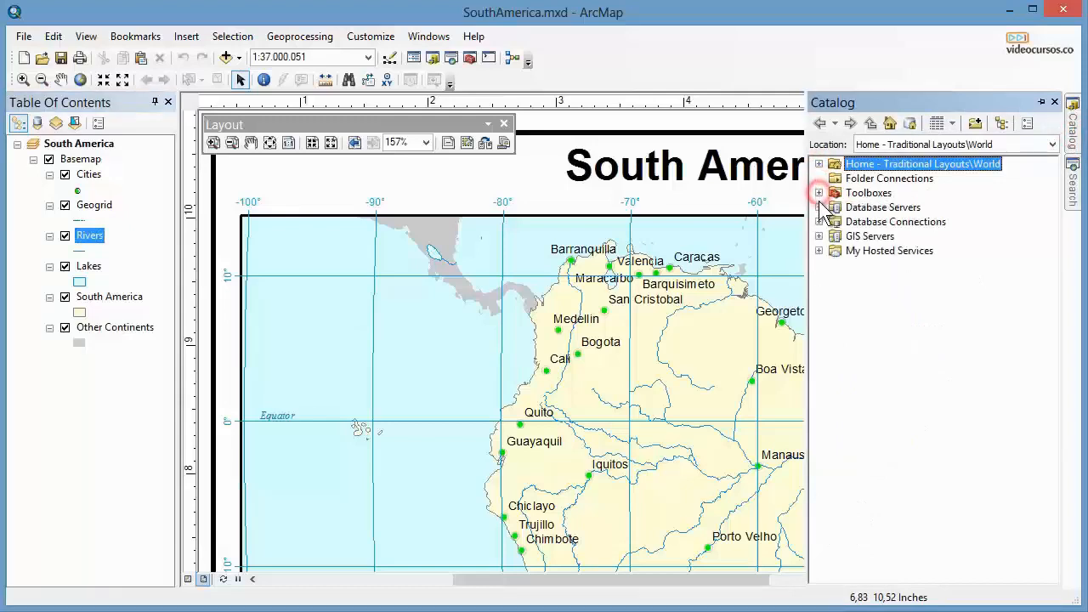
click(818, 208)
click(818, 207)
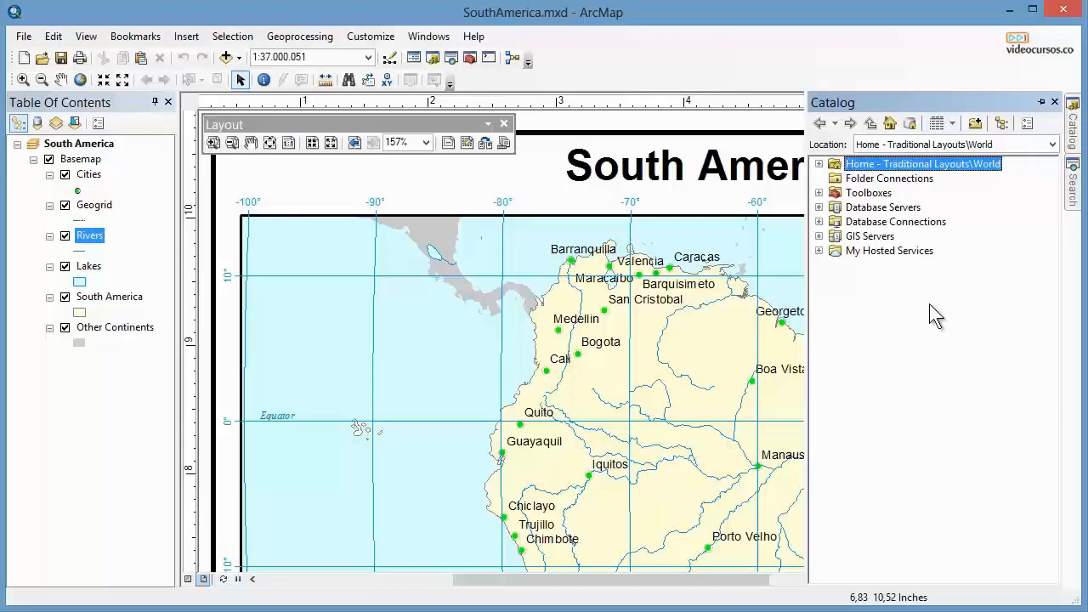
click(1054, 101)
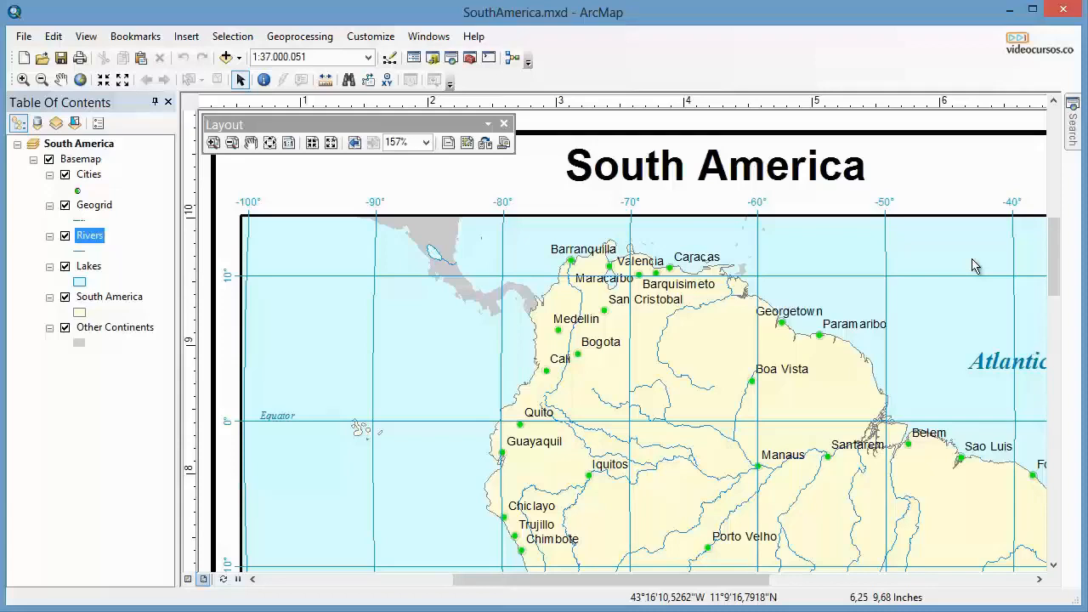
Reopen the Catalog window docked beside the layout.
click(428, 38)
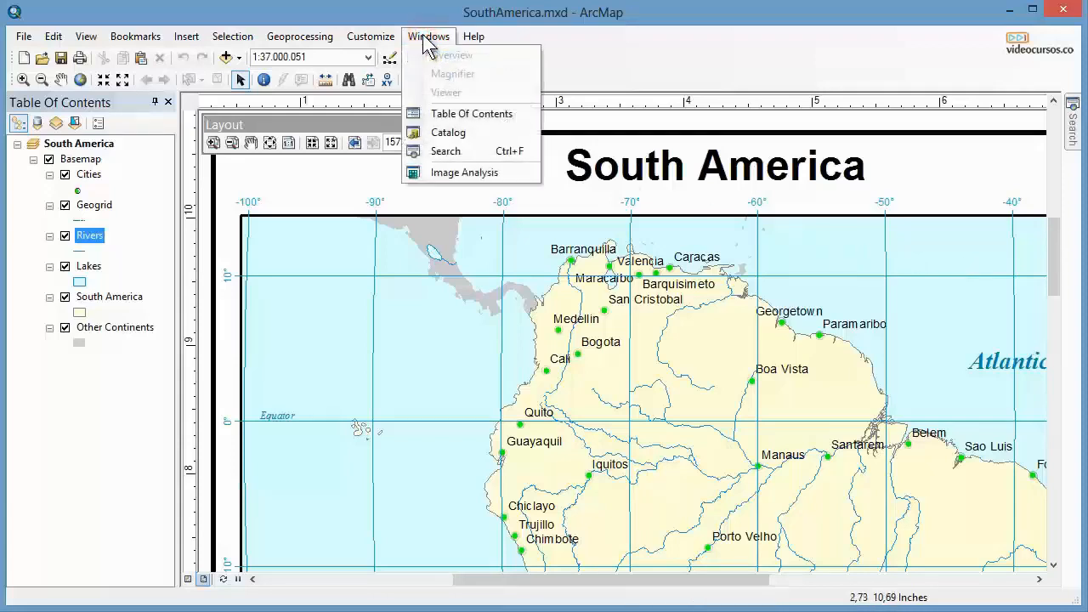
click(456, 133)
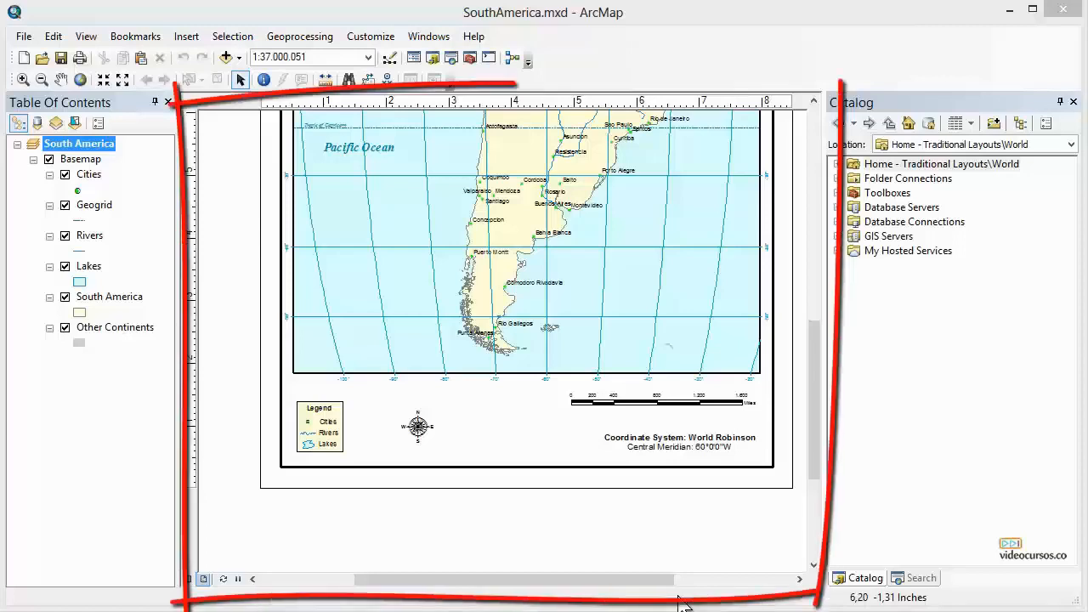
Scroll through the layout page to examine the map, legend, north arrow and scale bar.
click(455, 517)
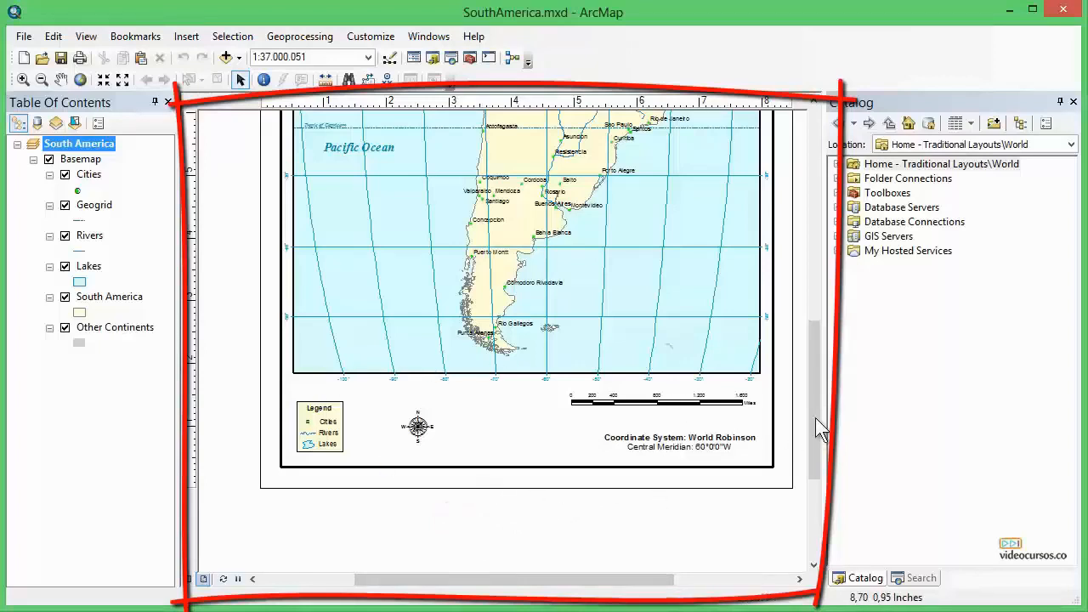
drag(810, 351, 816, 189)
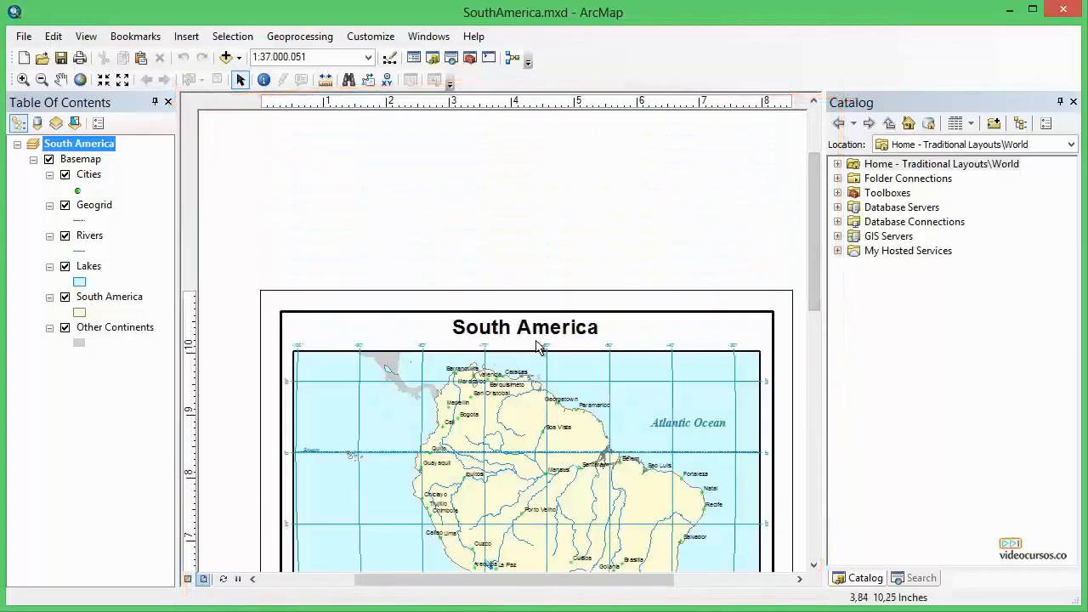
drag(817, 200, 809, 418)
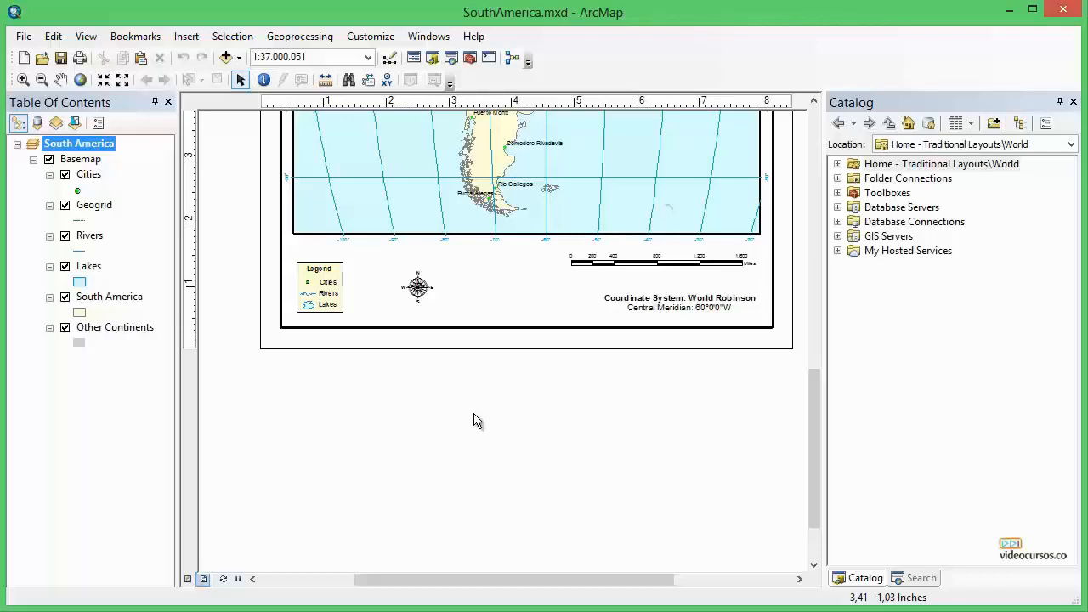
drag(815, 425, 819, 368)
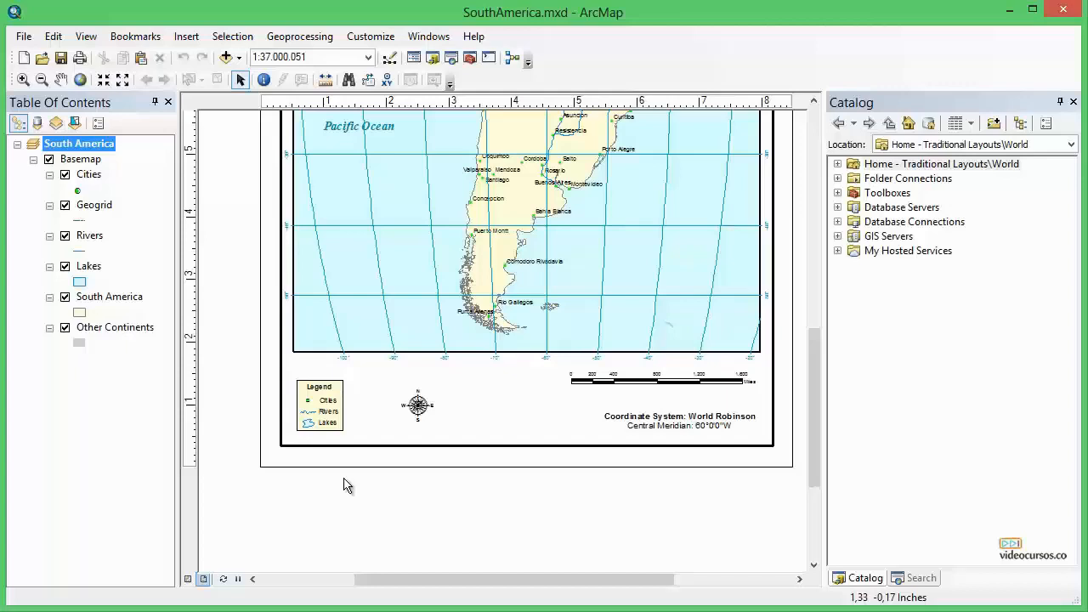
drag(812, 434, 819, 403)
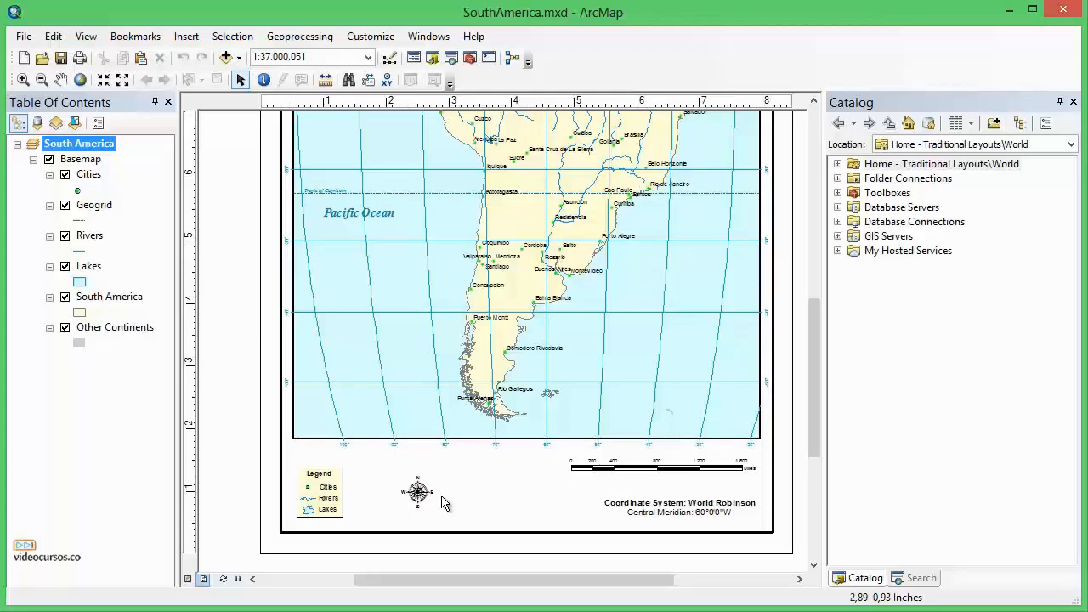
drag(505, 579, 511, 579)
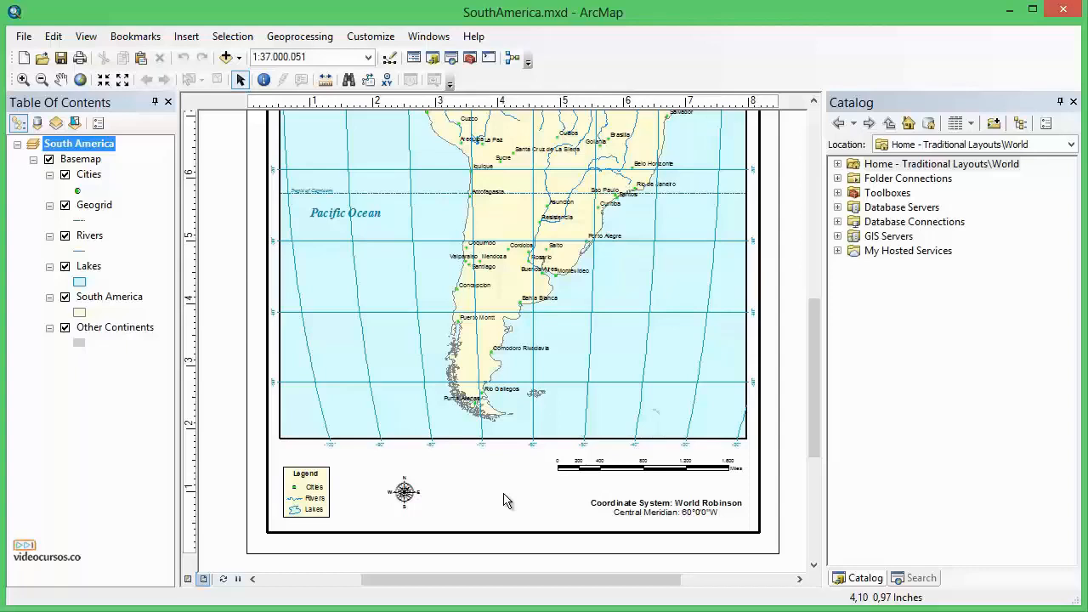
Toggle the Lakes, Rivers and South America layers off and back on to compare the map.
click(89, 176)
click(95, 207)
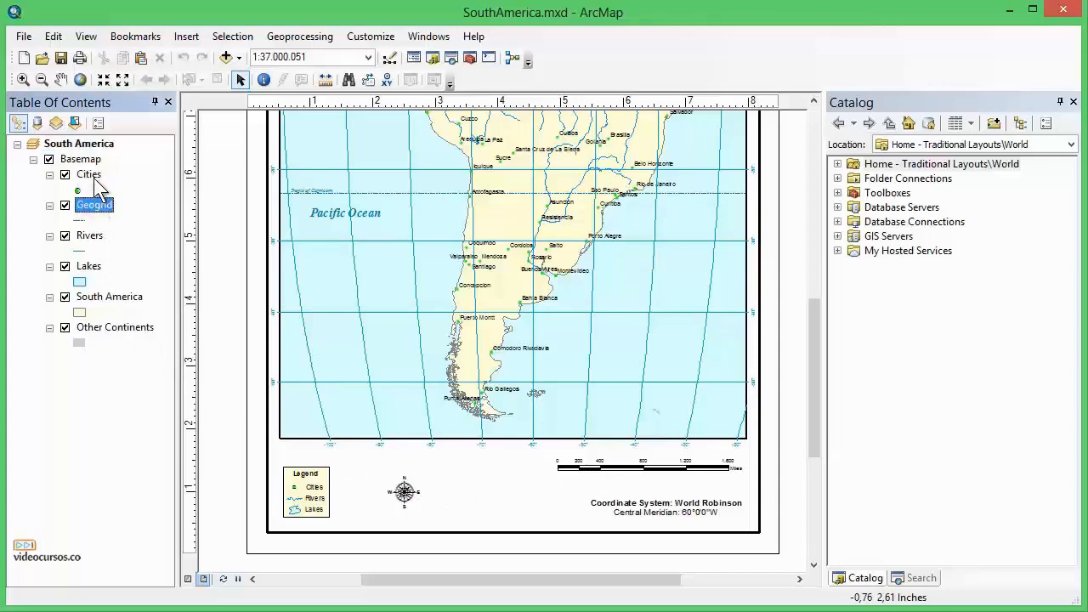
click(94, 175)
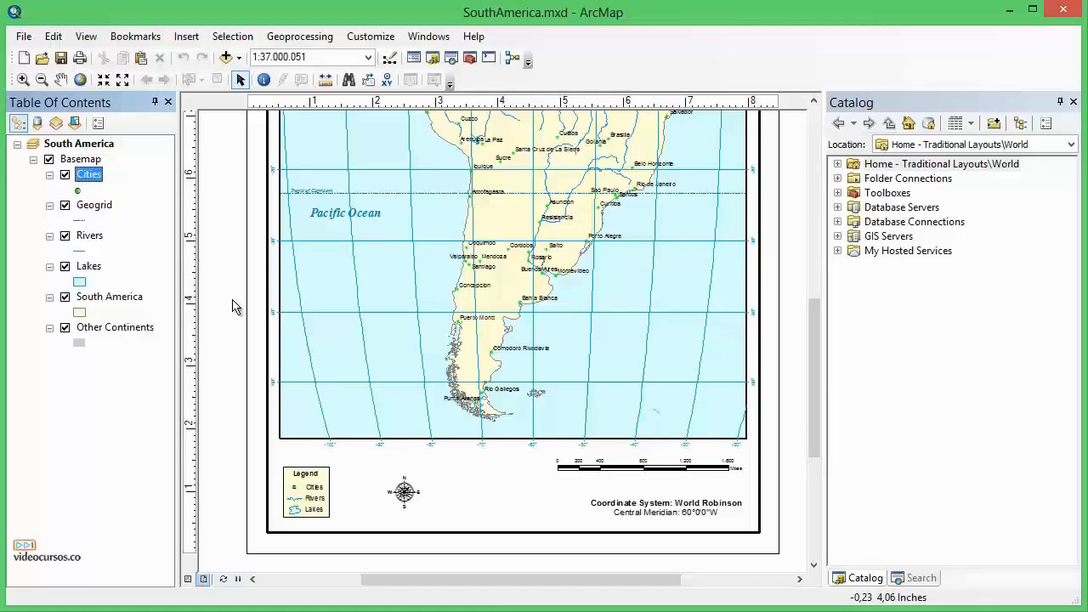
click(65, 266)
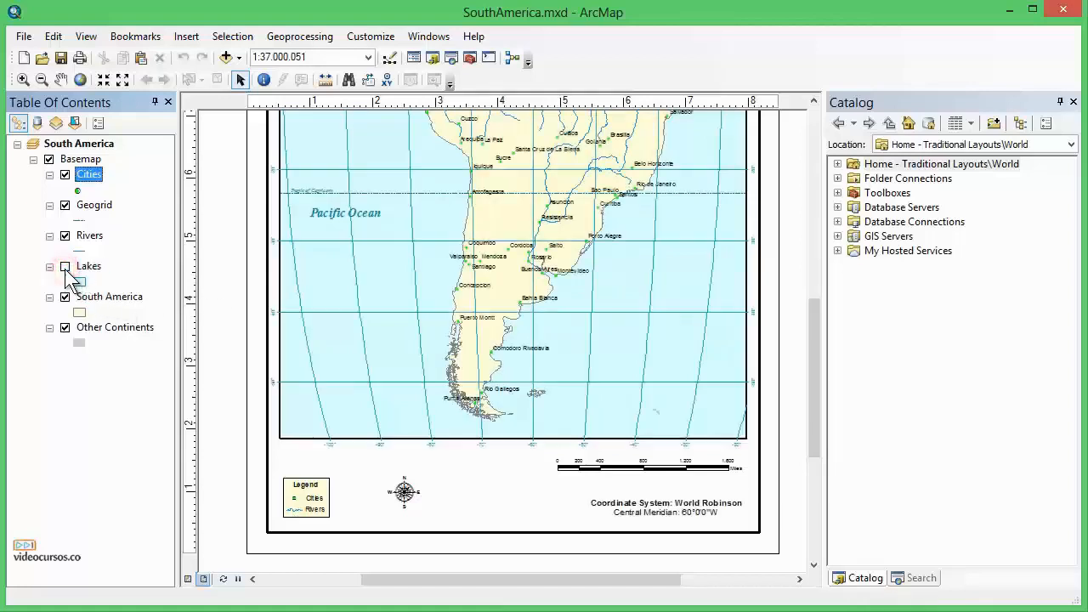
click(65, 266)
click(66, 237)
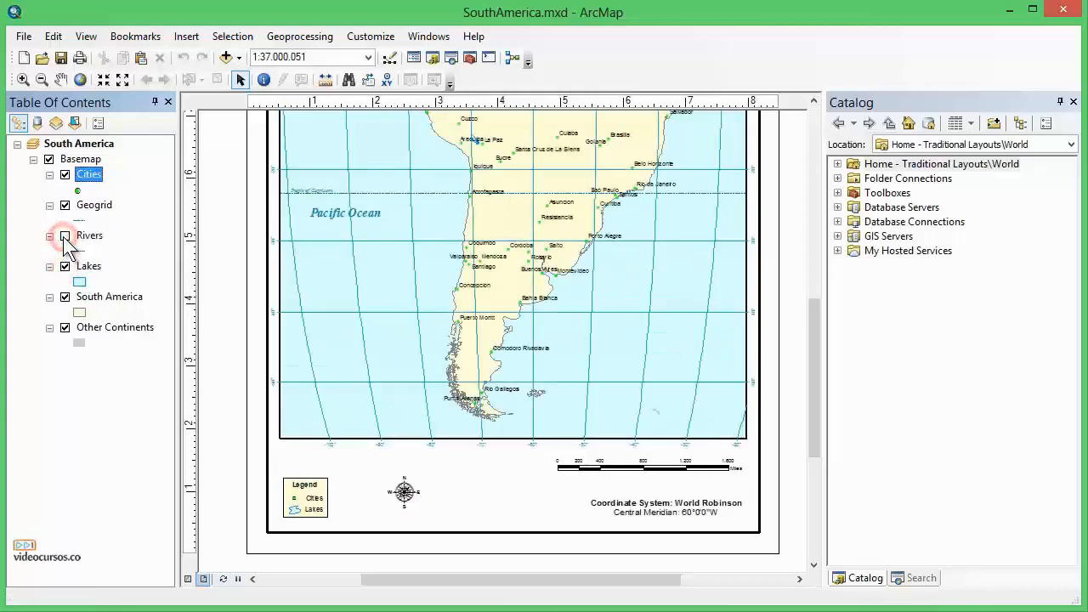
click(66, 236)
click(65, 296)
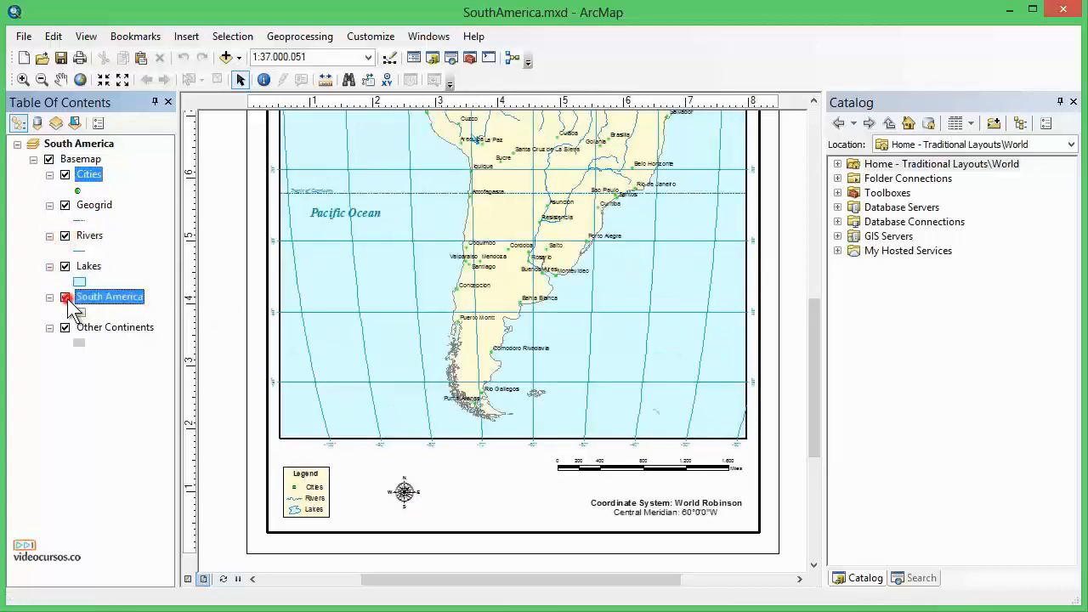
click(64, 296)
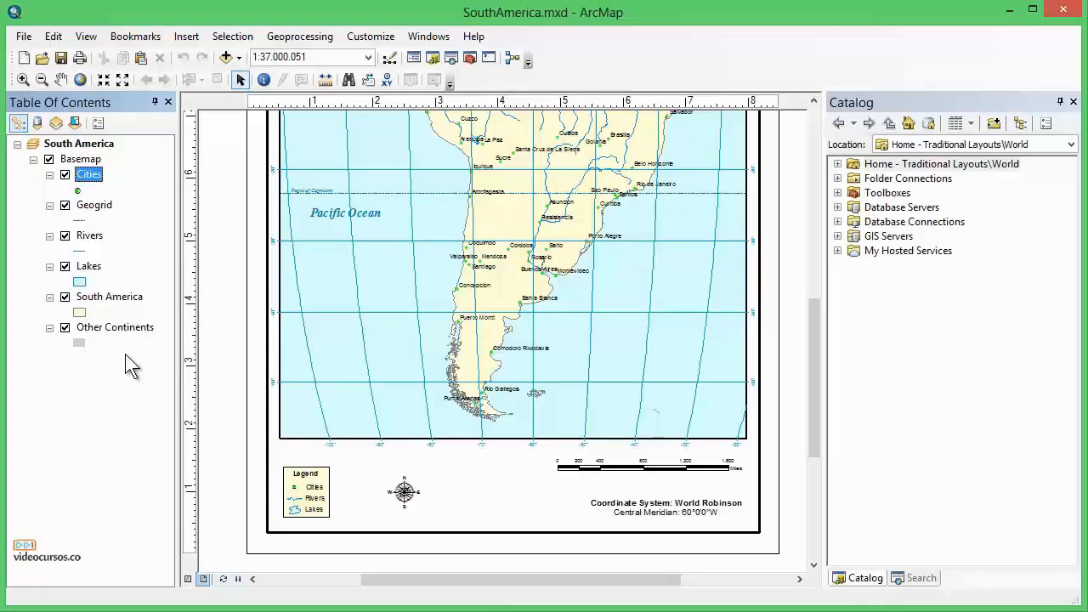
Select the Geogrid and Rivers layers and open the Rivers layer's context menu, then dismiss it.
click(95, 206)
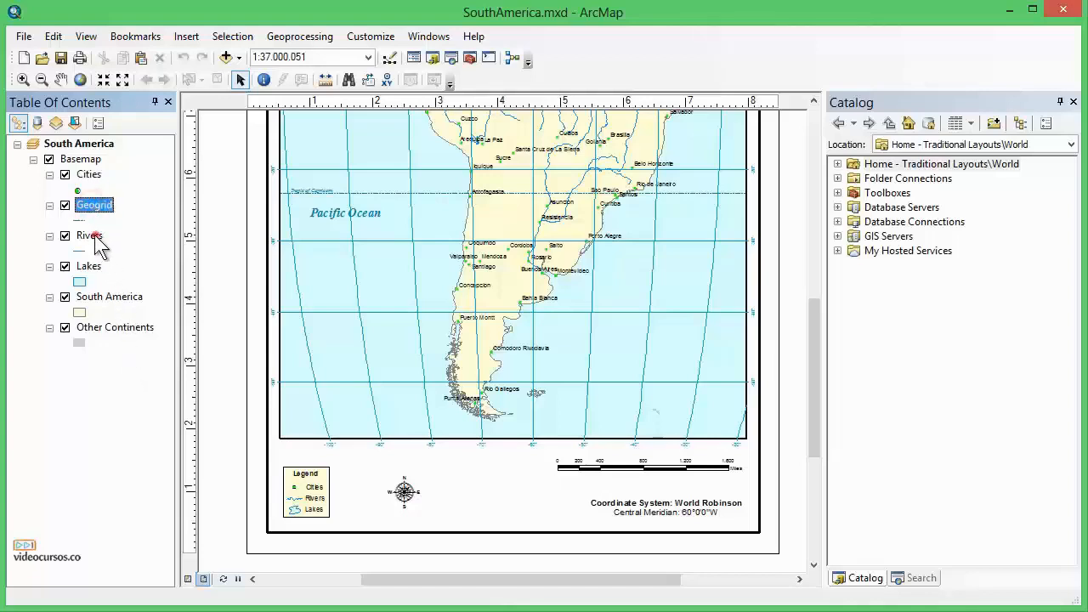
click(95, 239)
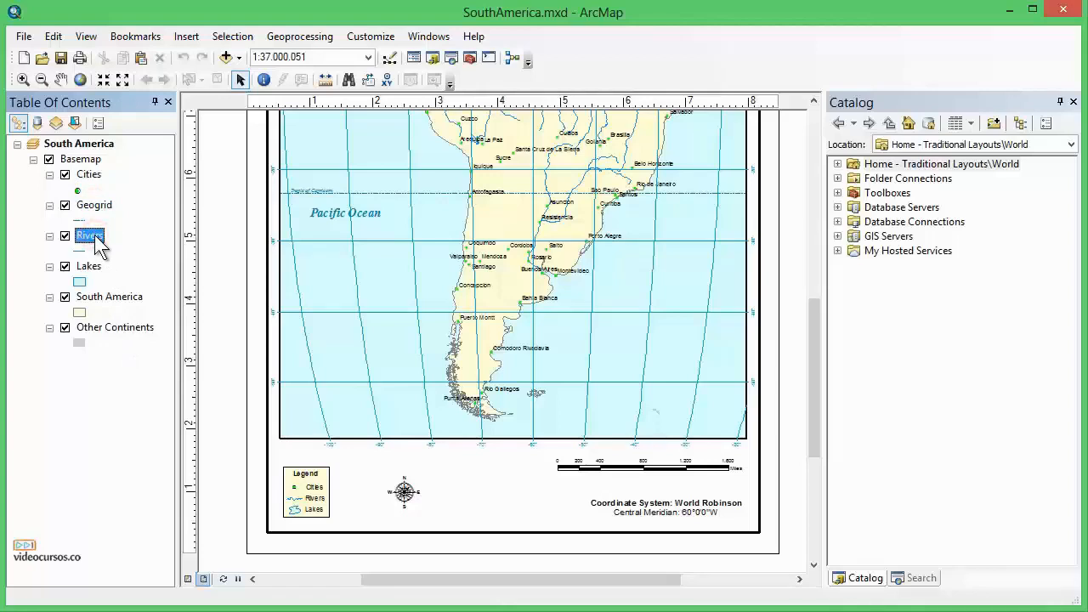
right_click(97, 243)
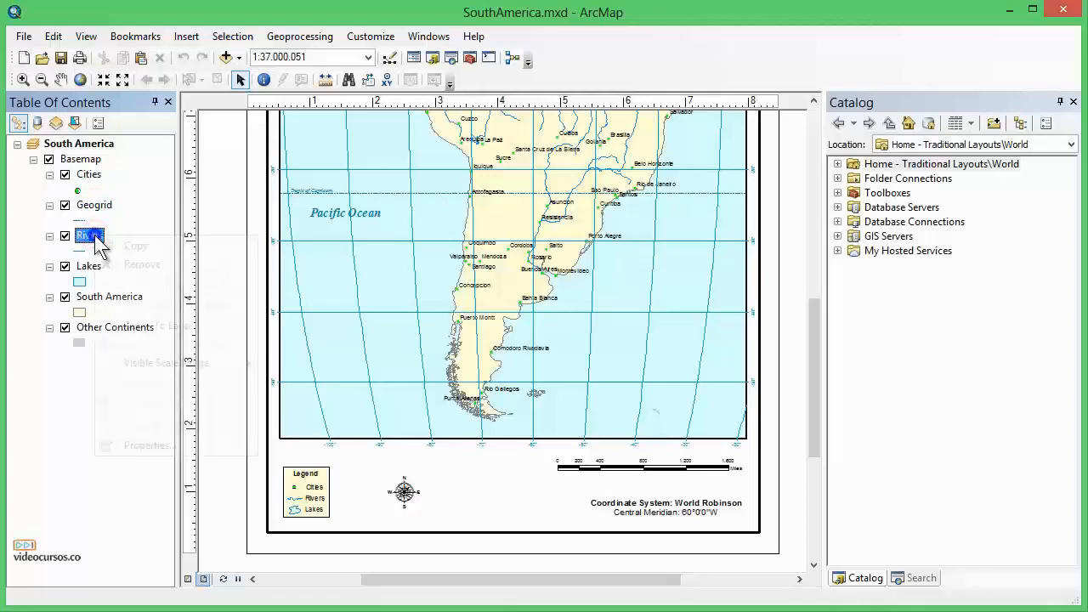
click(129, 472)
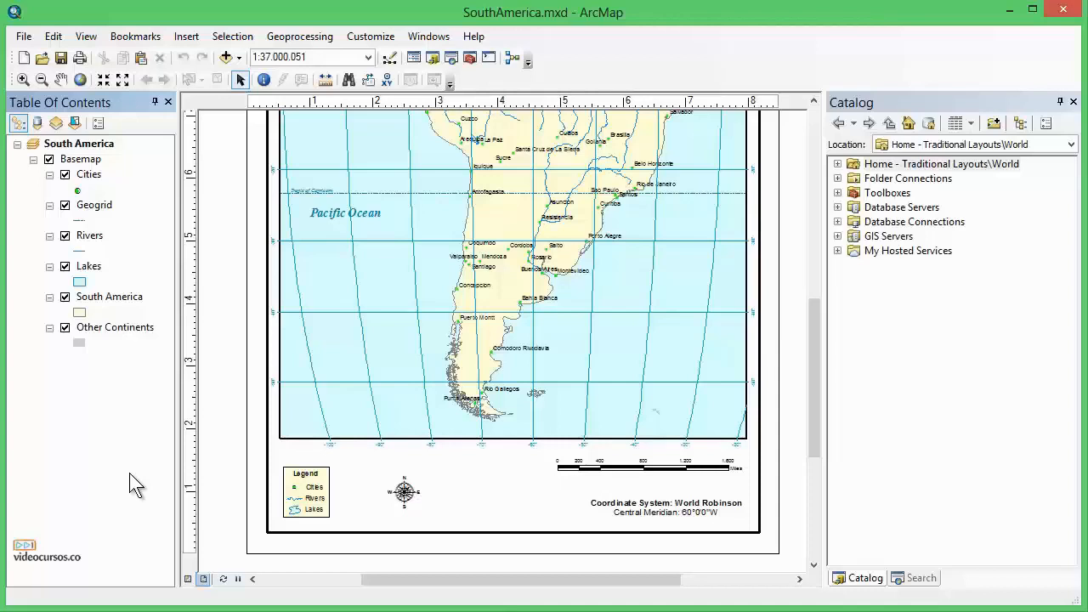
Open the Geogrid layer's Layer Properties dialog and cancel it without changes.
right_click(95, 208)
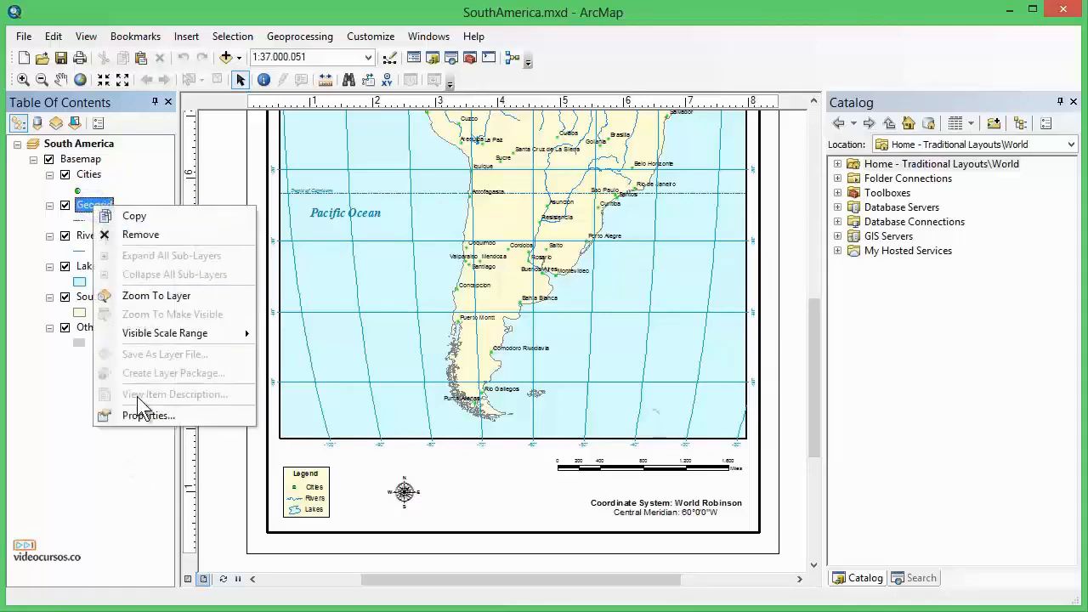
click(139, 437)
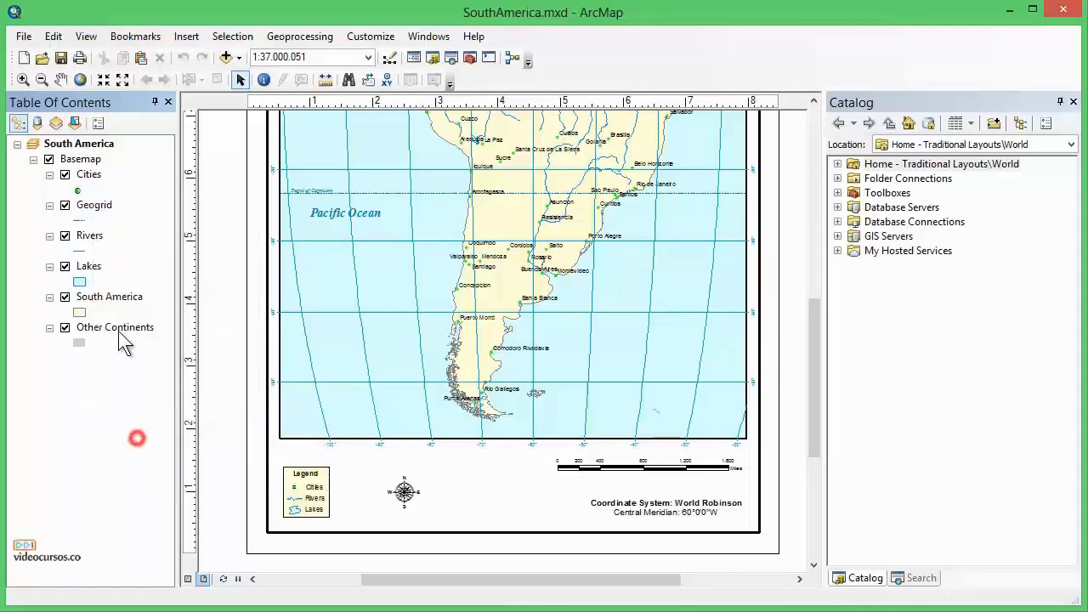
double_click(97, 209)
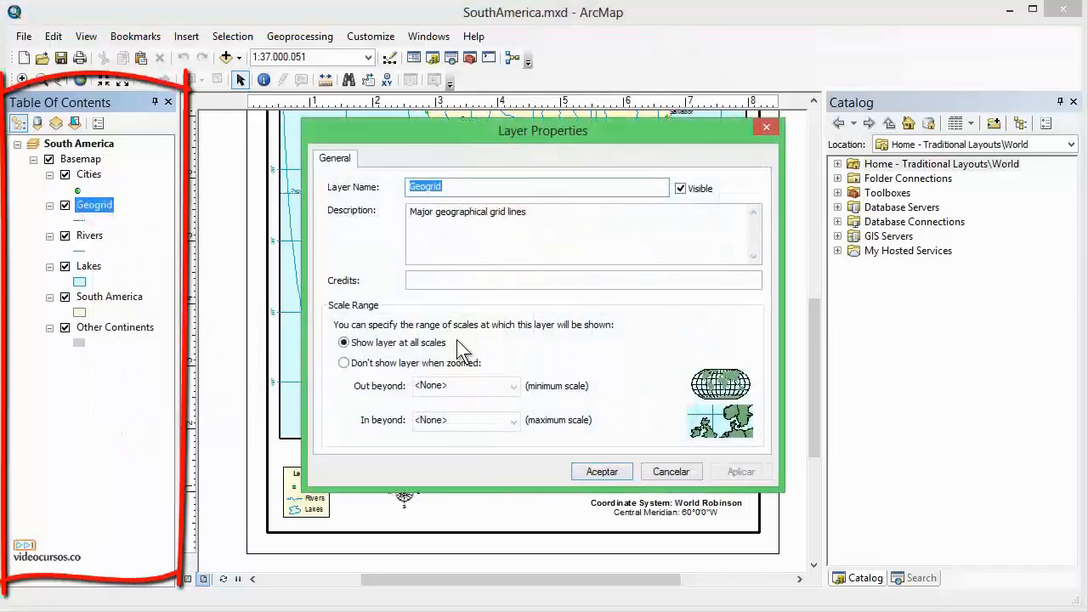
click(659, 471)
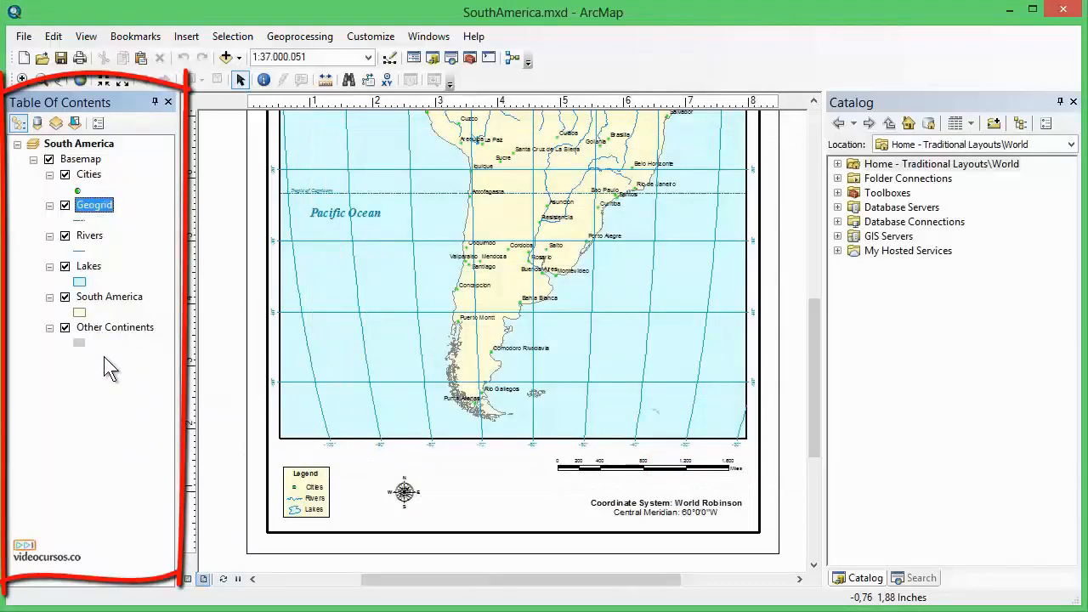
Toggle the Geogrid layer off and back on to compare the map.
click(66, 206)
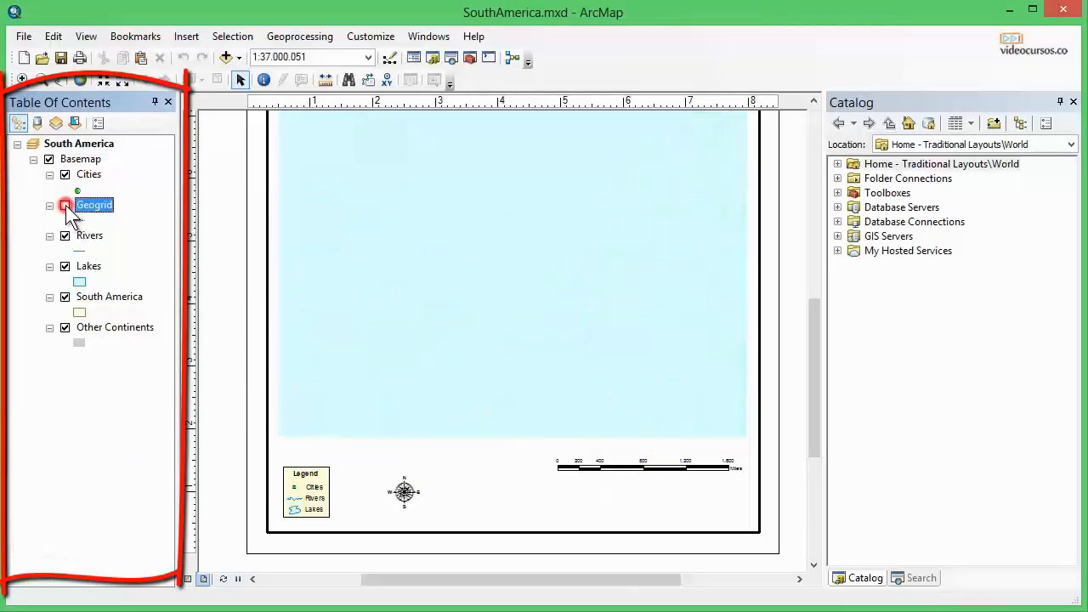
click(65, 206)
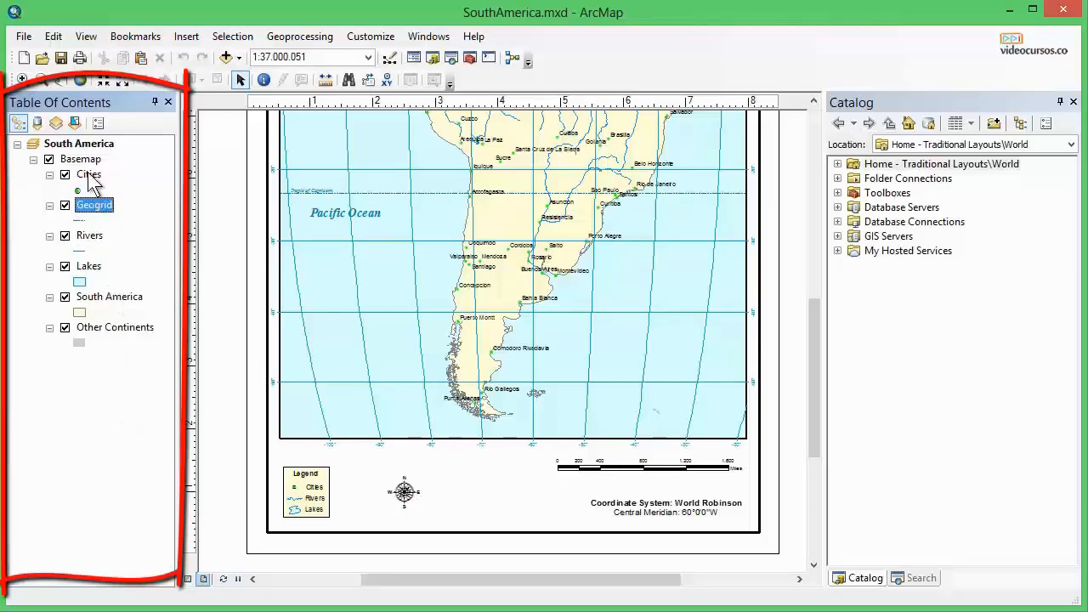
click(88, 354)
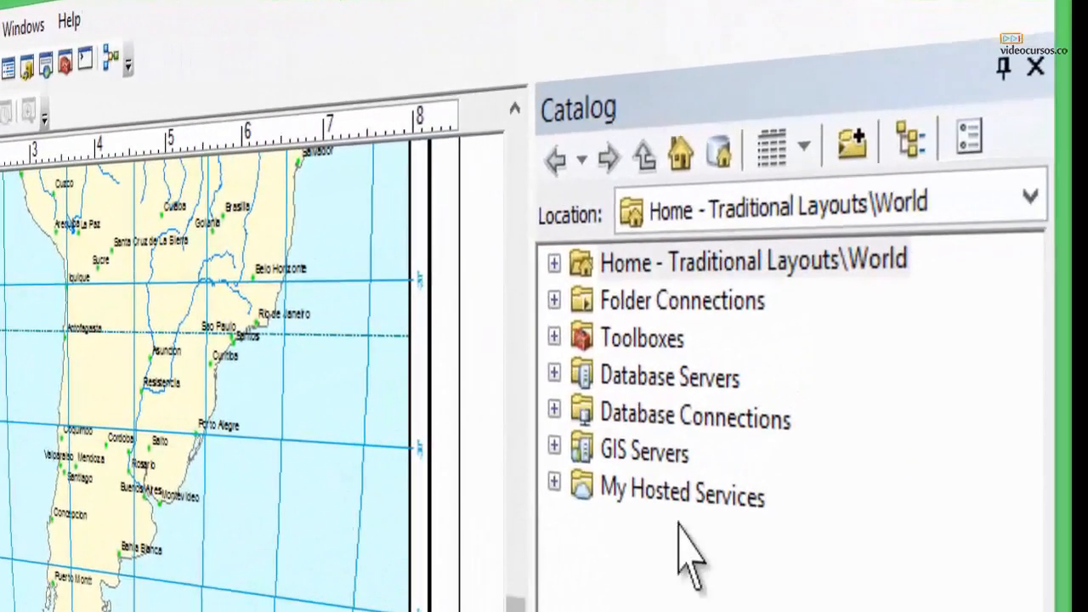
Expand and collapse the Home - Traditional Layouts\World, Folder Connections, Toolboxes, Database Servers and Database Connections entries in the Catalog.
click(581, 100)
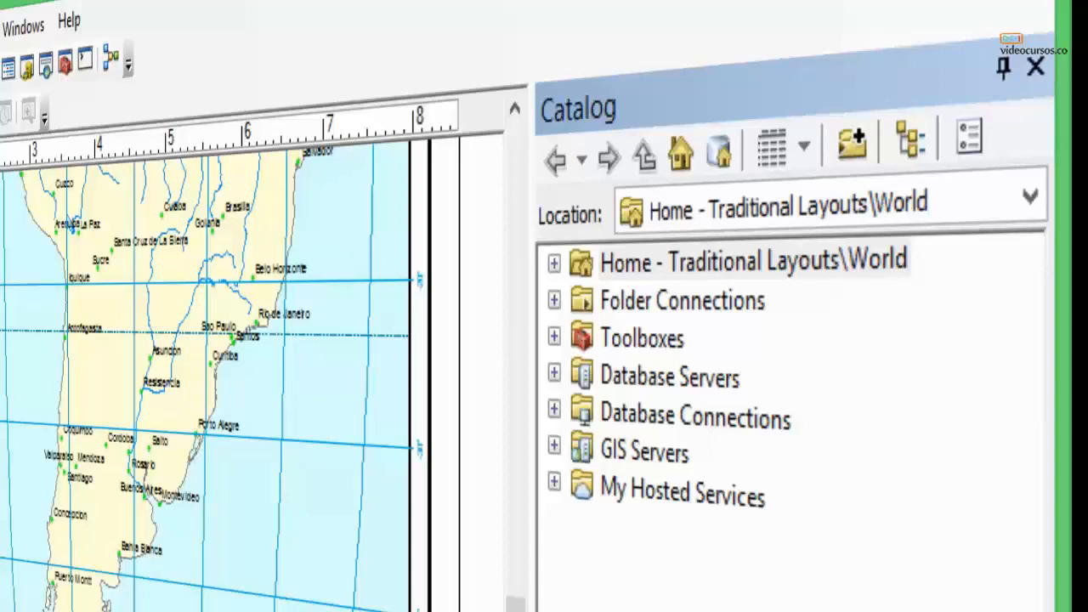
click(553, 264)
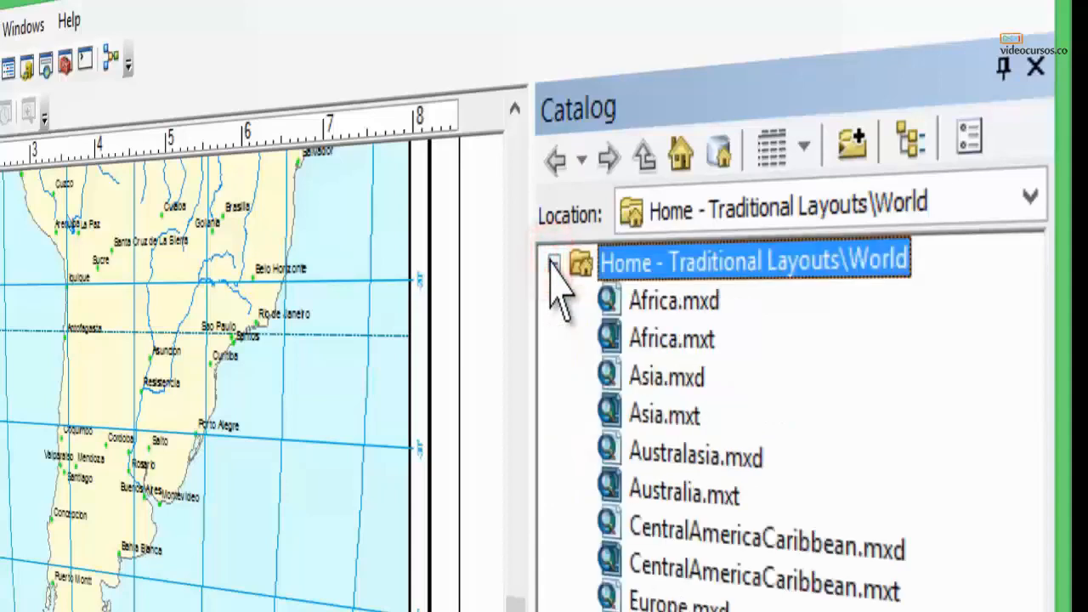
click(553, 264)
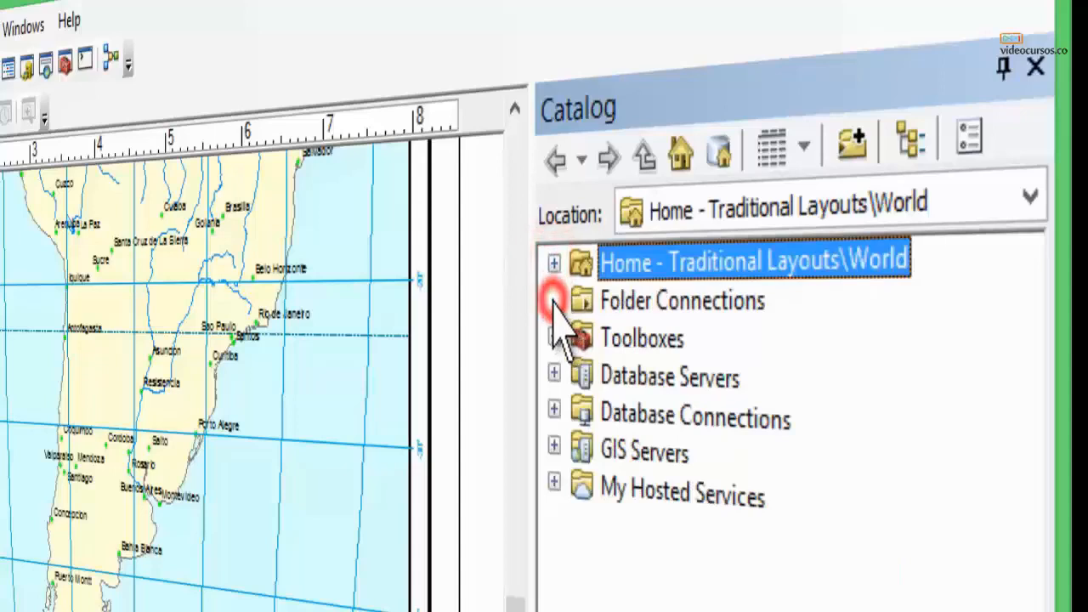
click(553, 298)
click(553, 338)
click(554, 337)
click(553, 374)
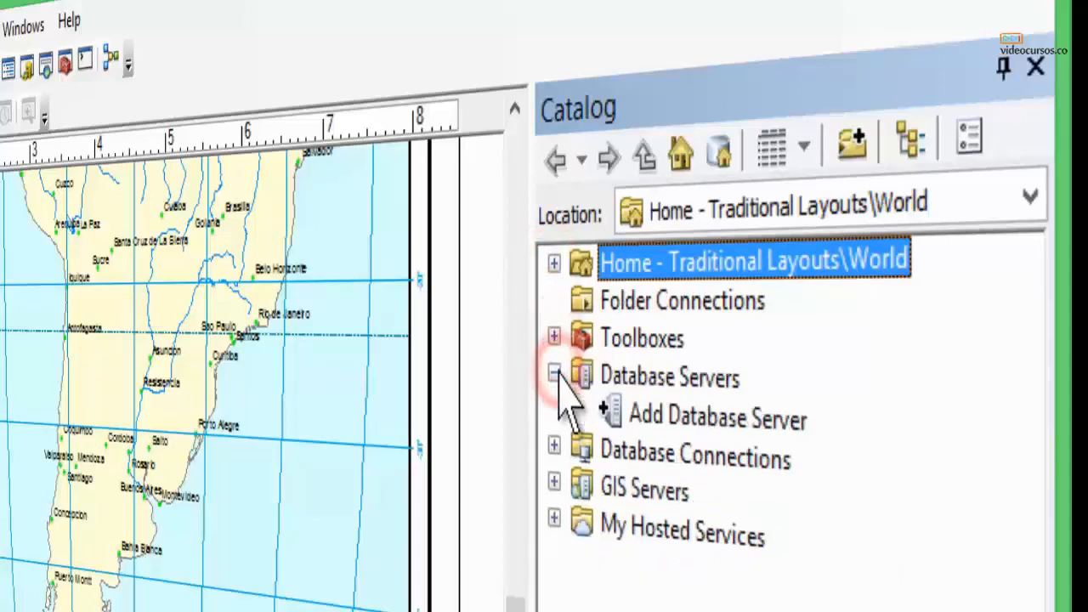
click(555, 374)
click(553, 412)
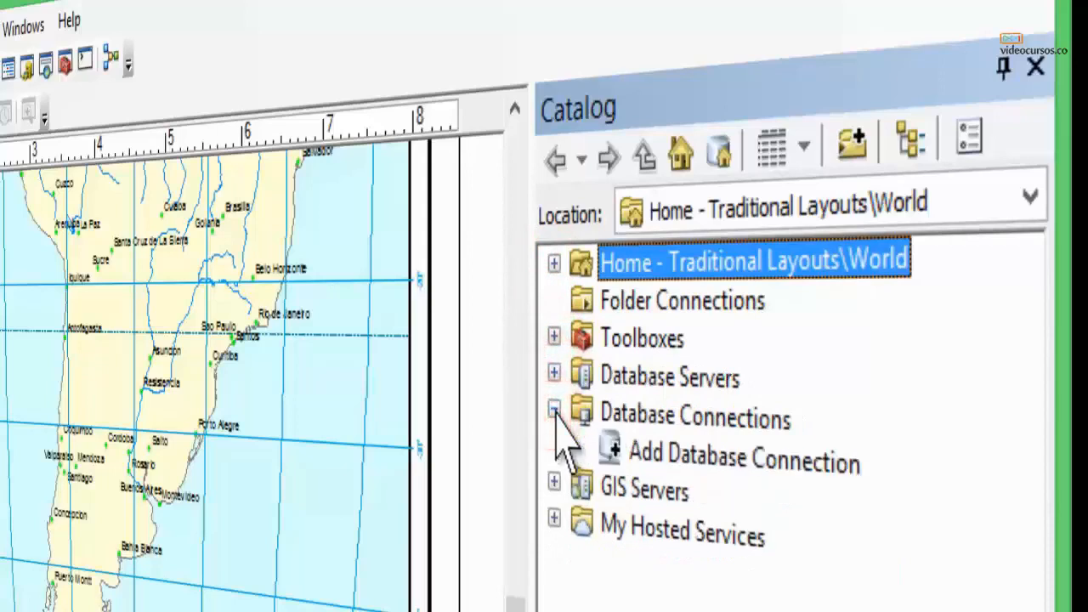
click(553, 412)
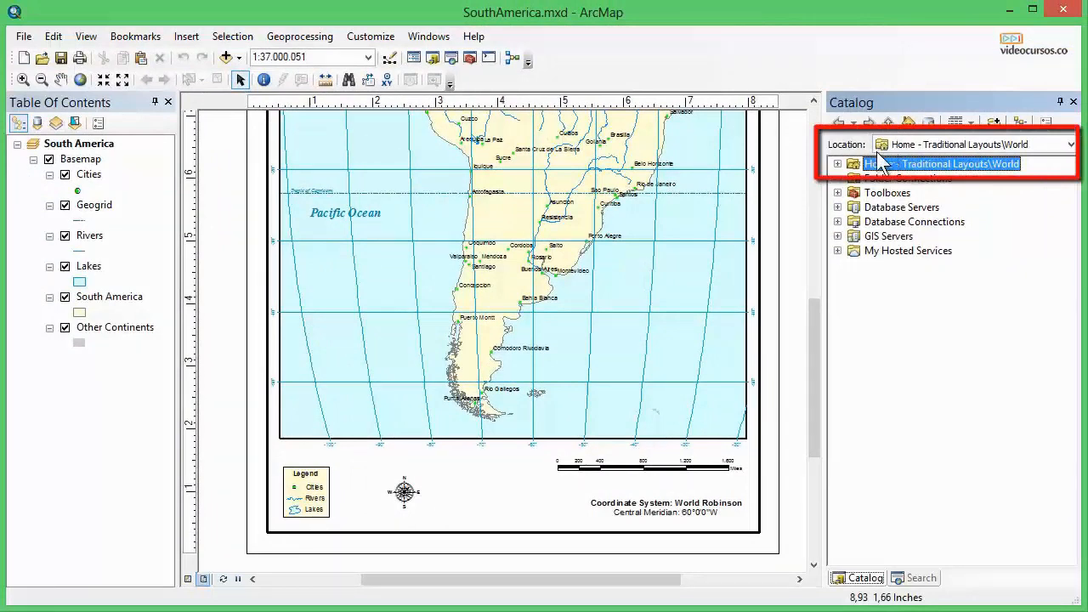
click(837, 163)
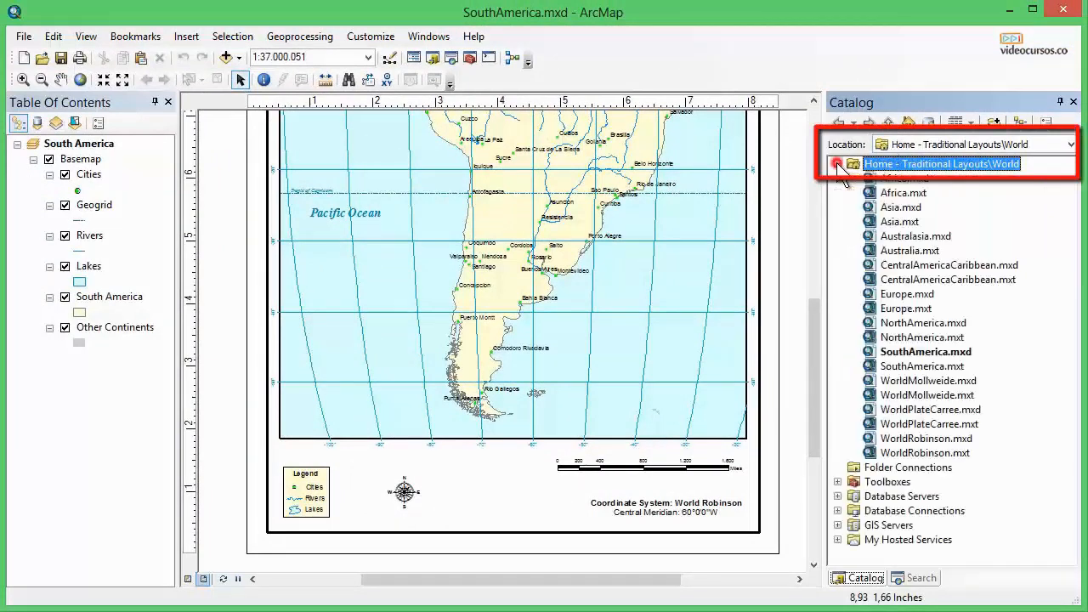
click(838, 163)
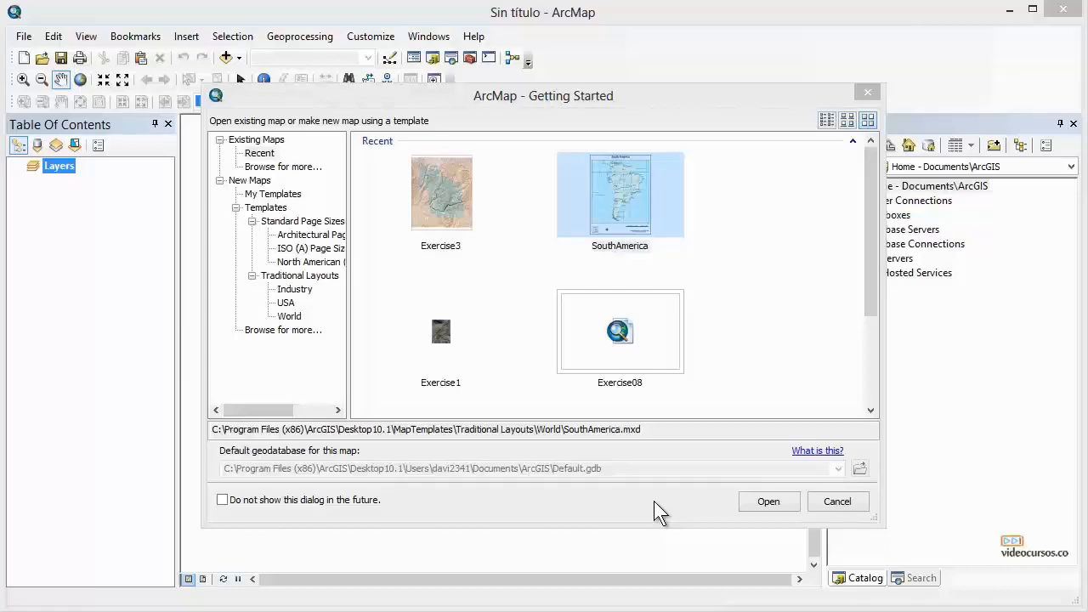
Select the Exercise3 and SouthAmerica recent maps in the Getting Started dialog to view their file paths.
click(601, 96)
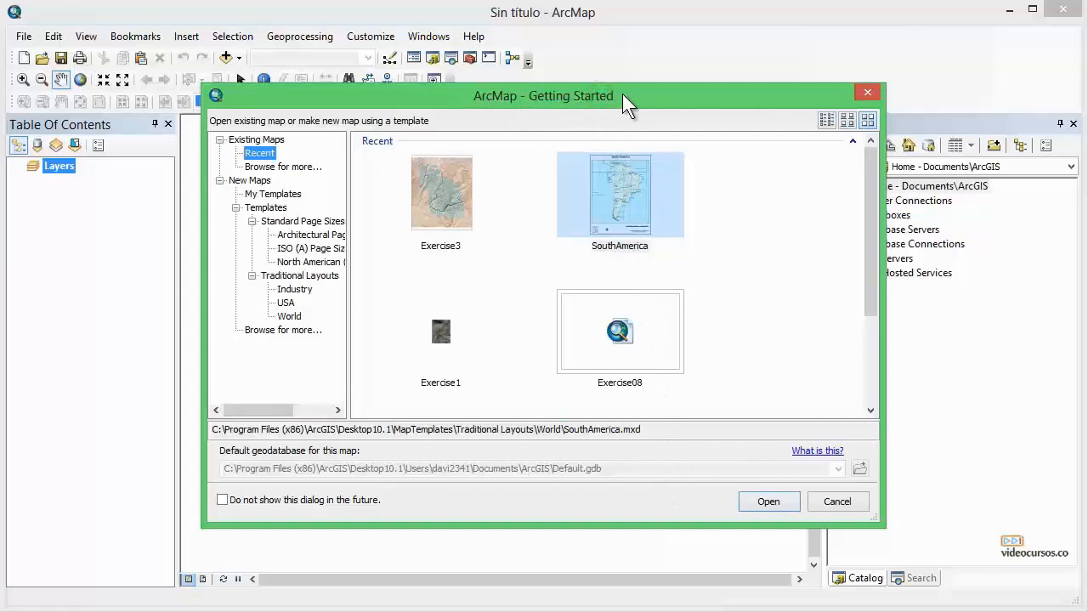
click(464, 190)
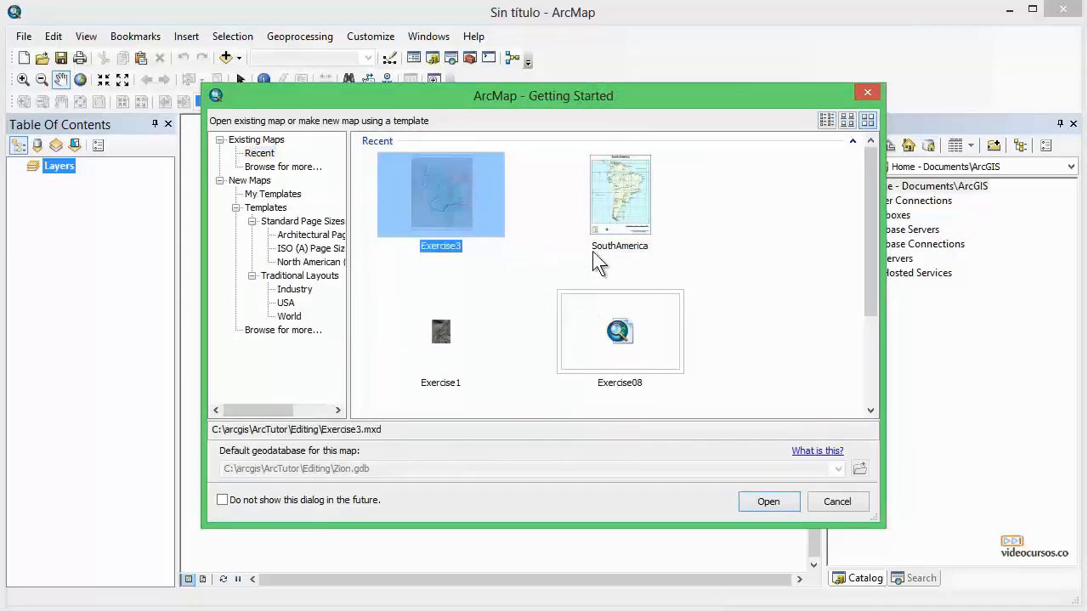
click(584, 216)
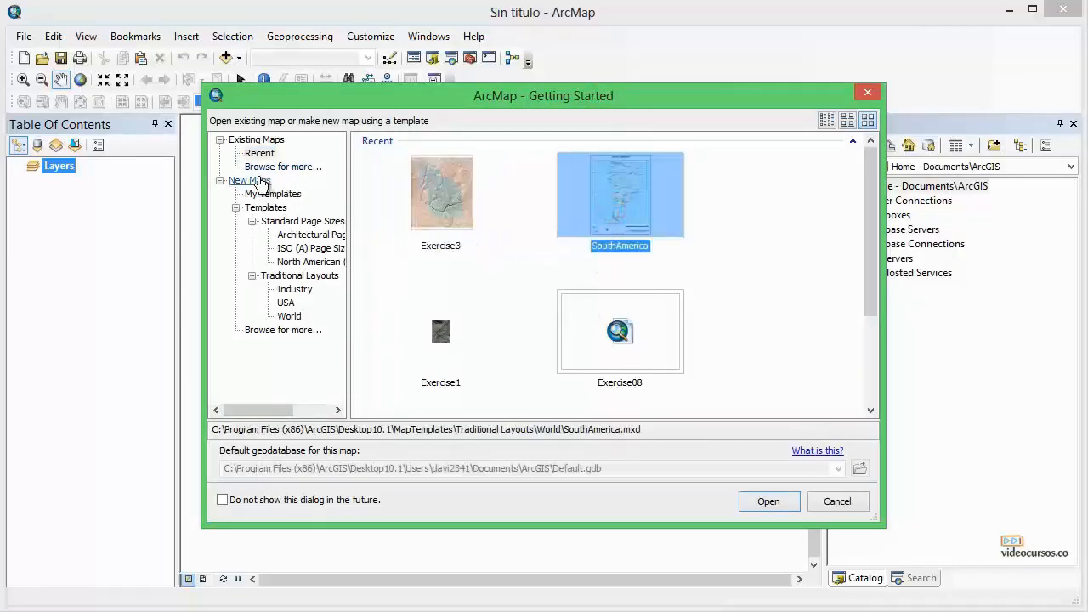
click(451, 216)
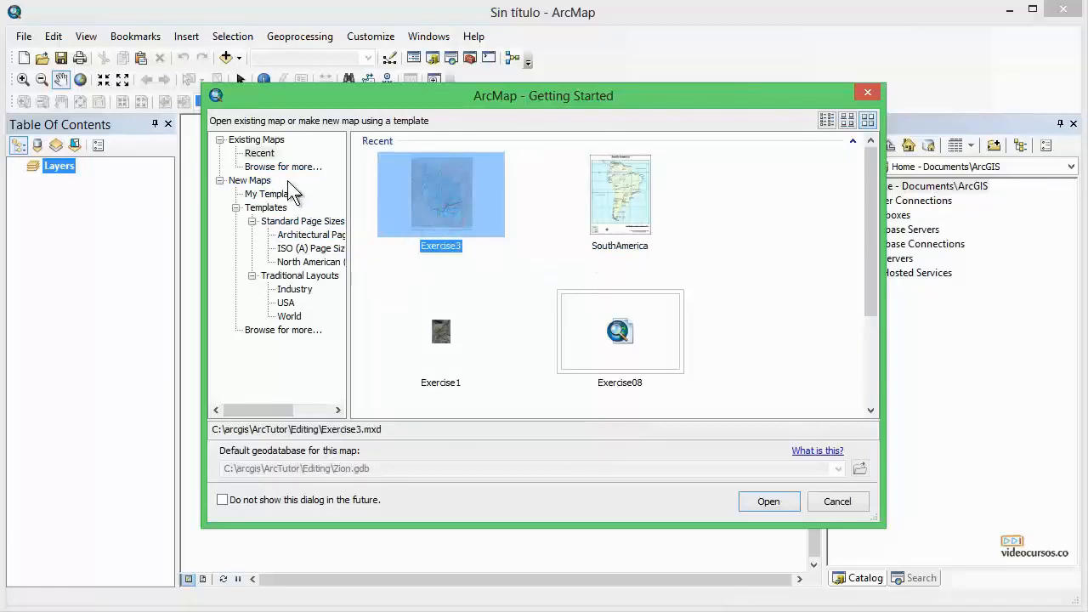
Browse the New Maps, My Templates and Templates categories, return to Existing Maps and cancel the Getting Started dialog.
click(257, 181)
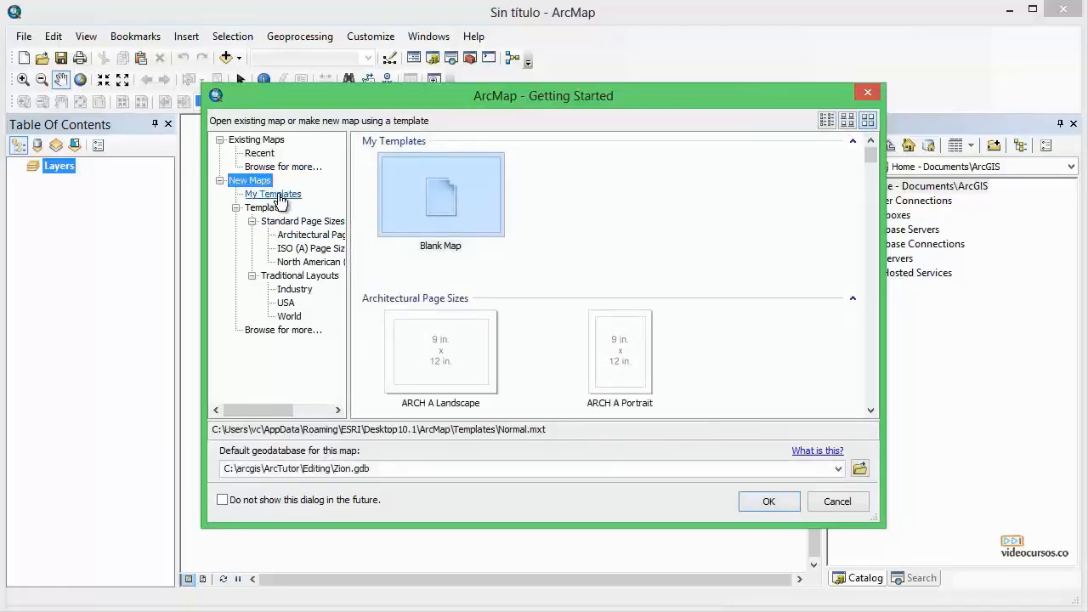
click(281, 196)
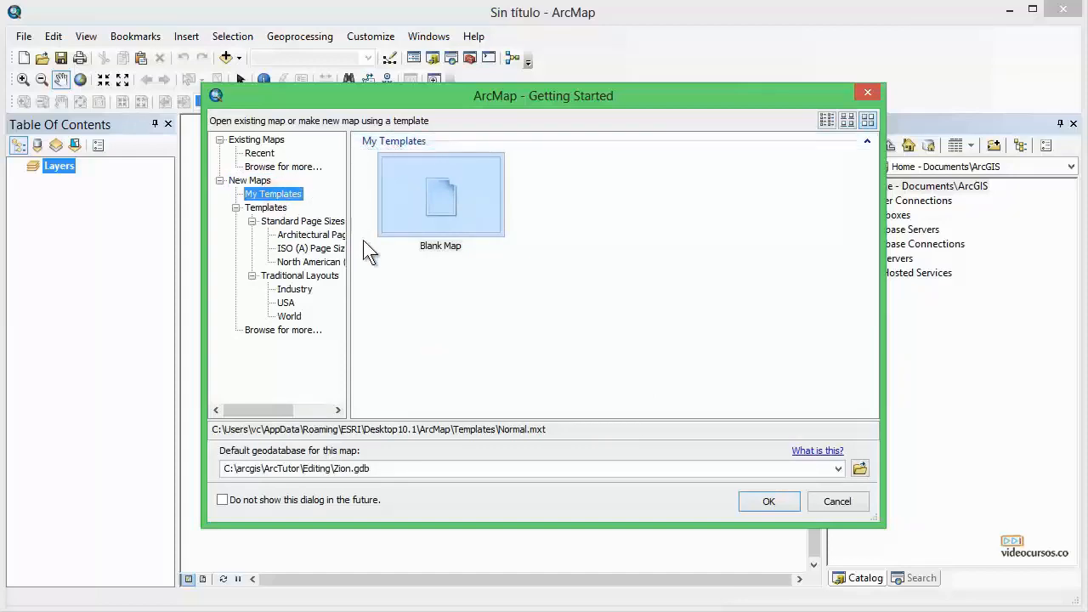
click(267, 209)
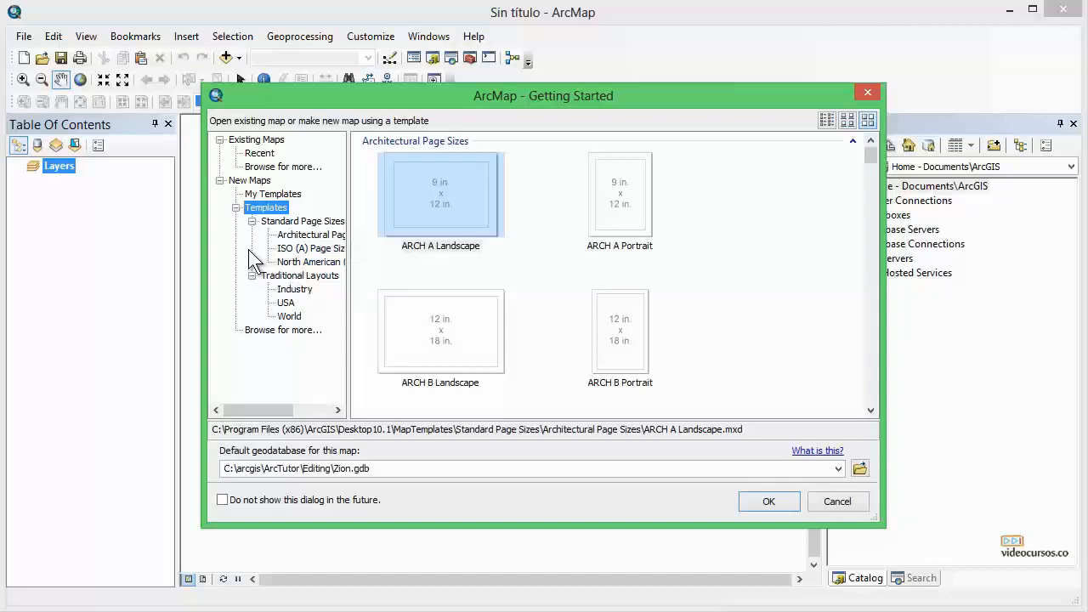
click(254, 182)
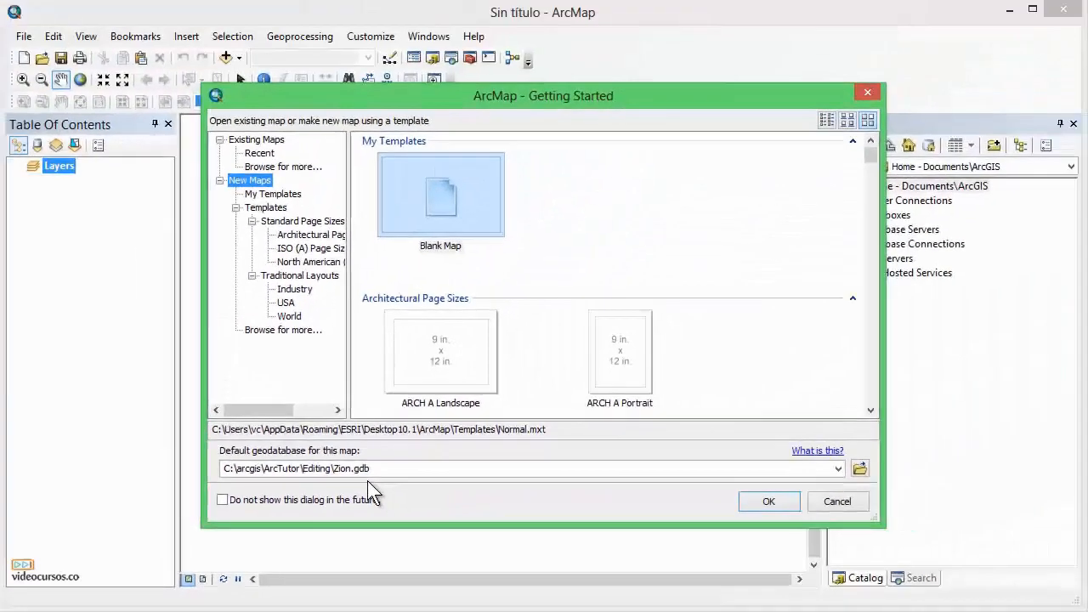
click(255, 139)
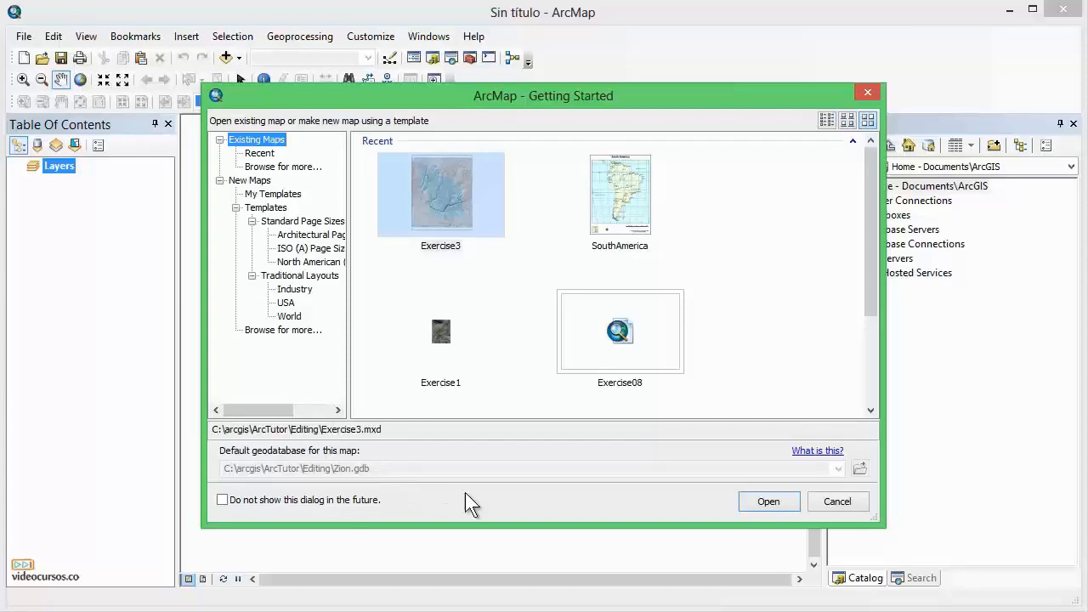
click(837, 501)
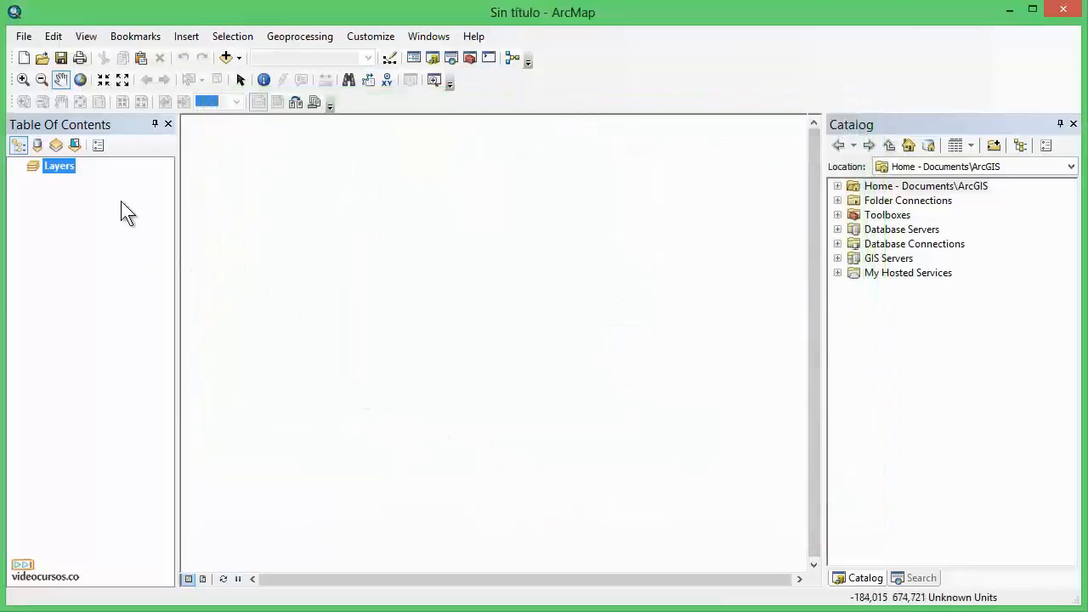
Open the New map document command and the ArcMap Options dialog.
click(24, 36)
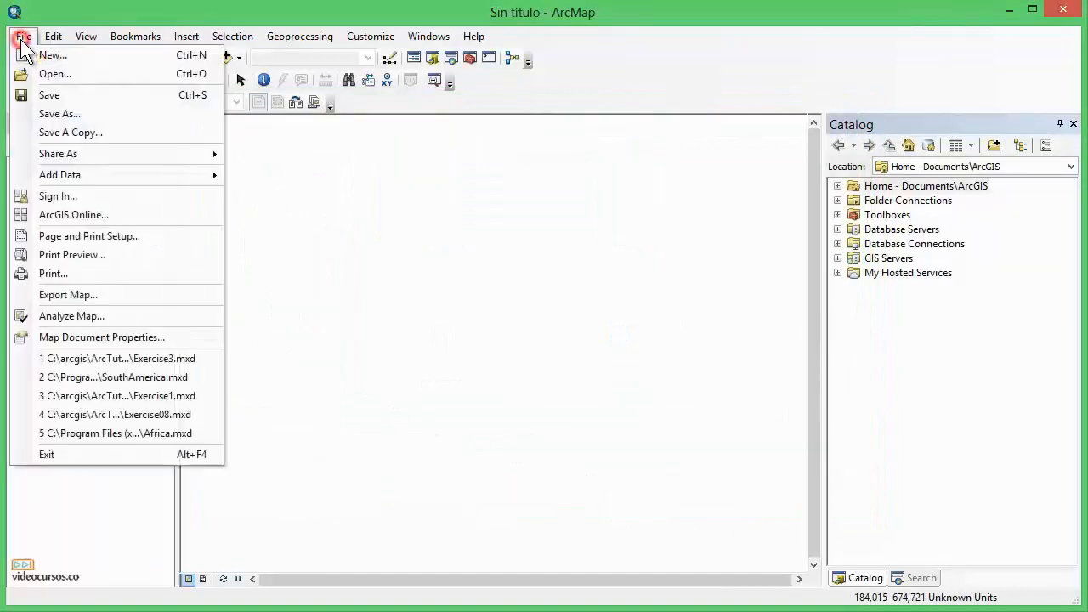
click(53, 56)
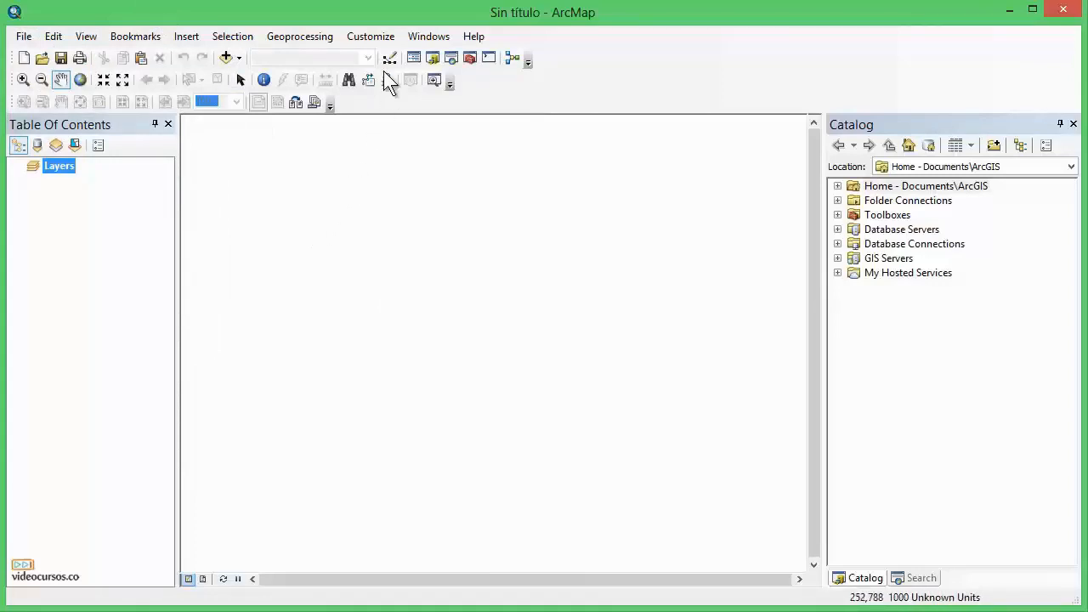
click(374, 37)
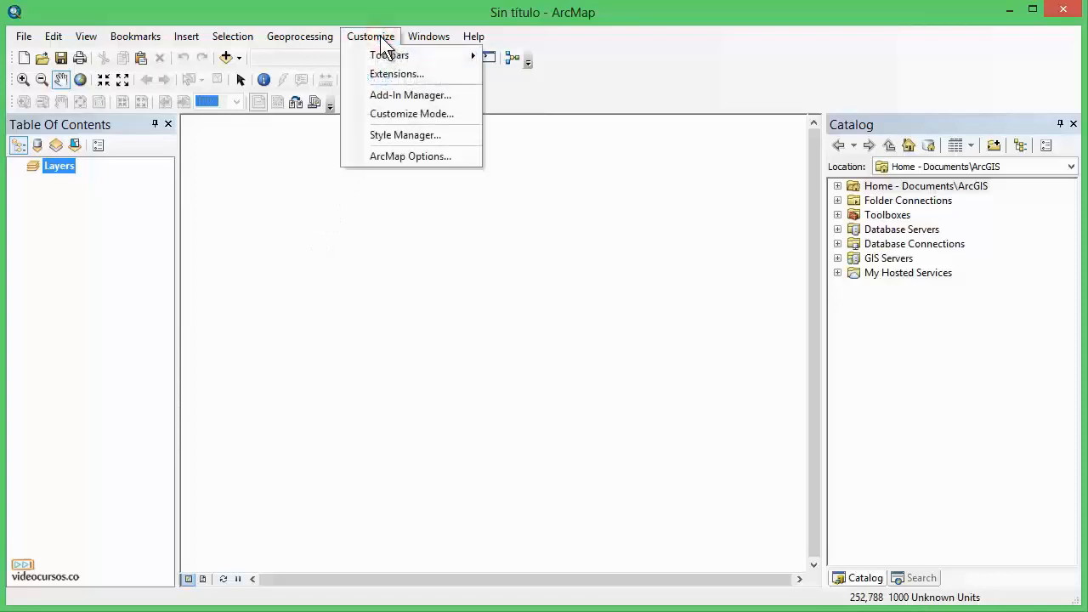
click(412, 160)
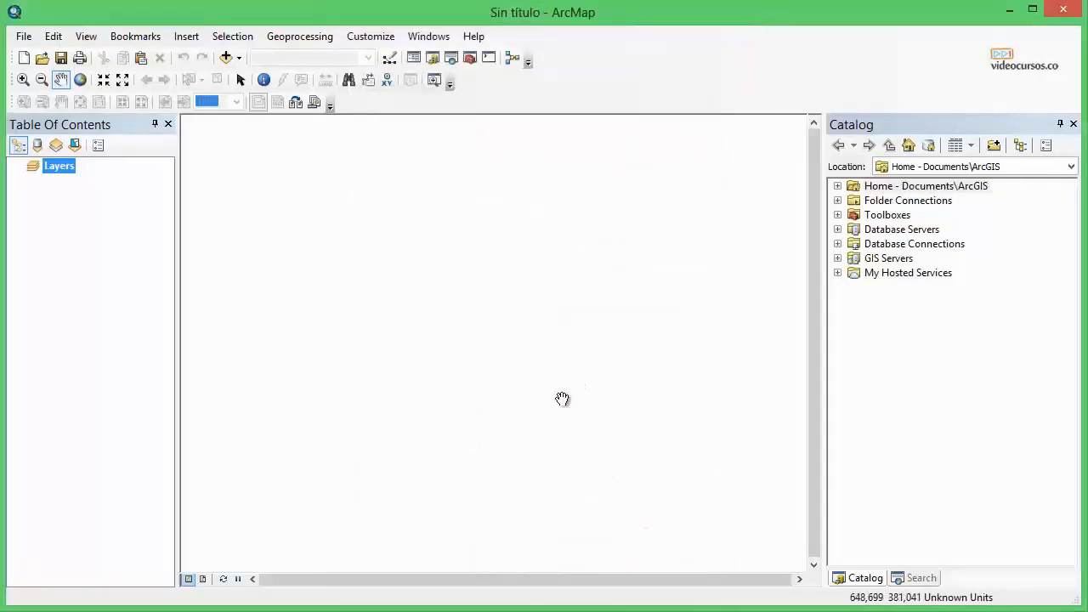
Open the Map Document Properties dialog for the untitled map.
click(23, 40)
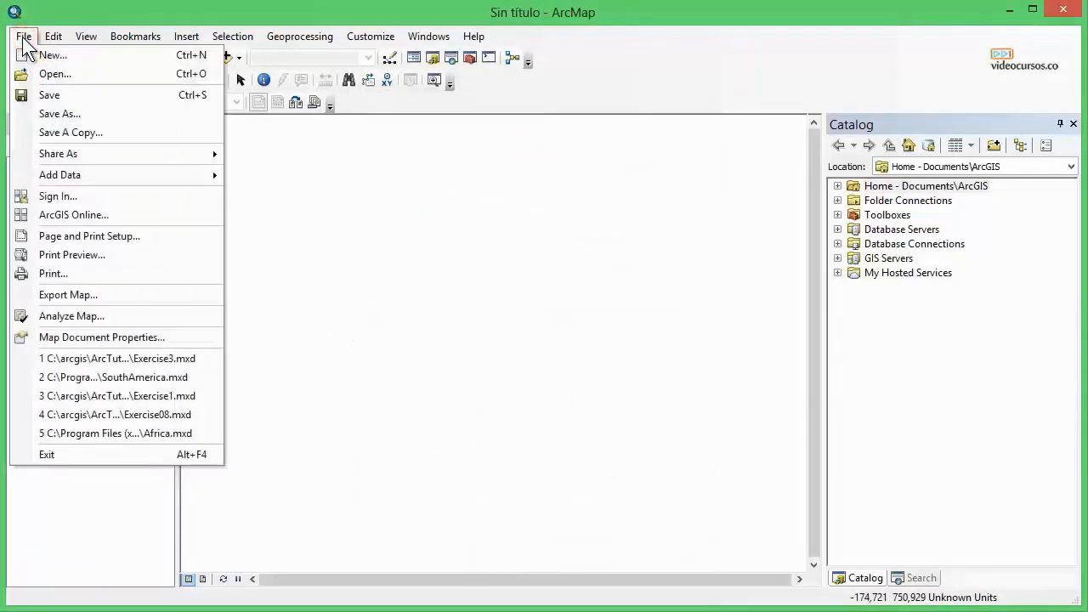
click(81, 338)
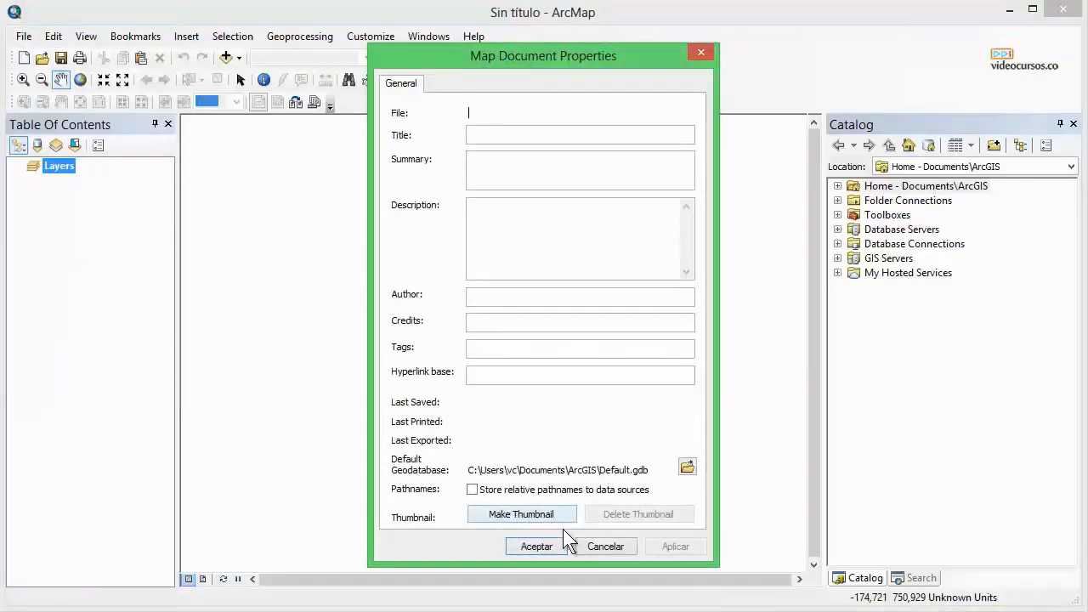
Cancel the dialog, browse the recent maps in Getting Started, selecting SouthAmerica and Africa, and open the SouthAmerica map.
click(605, 546)
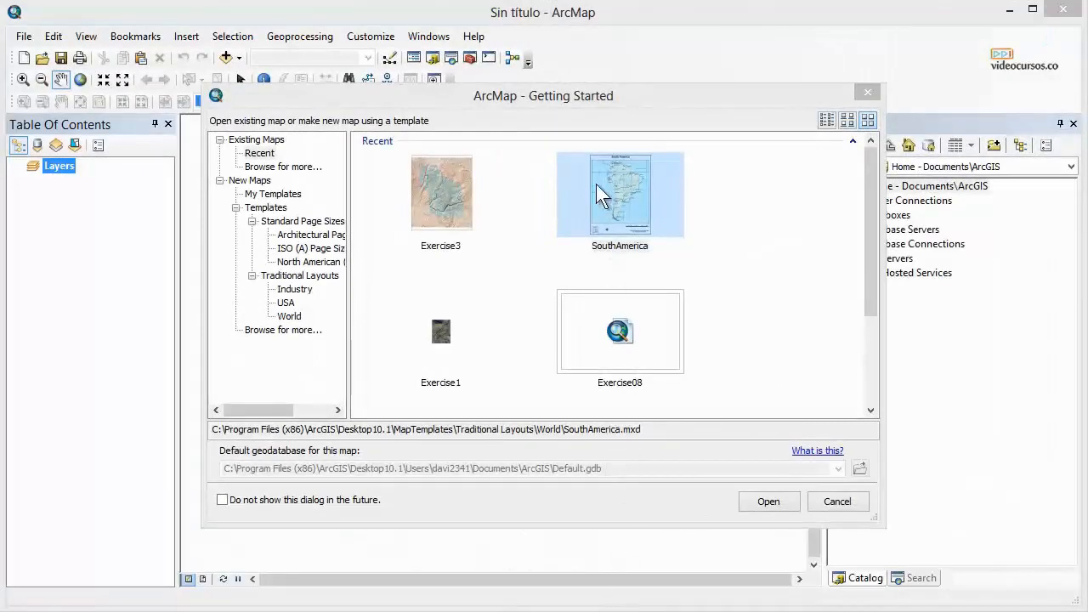
click(574, 103)
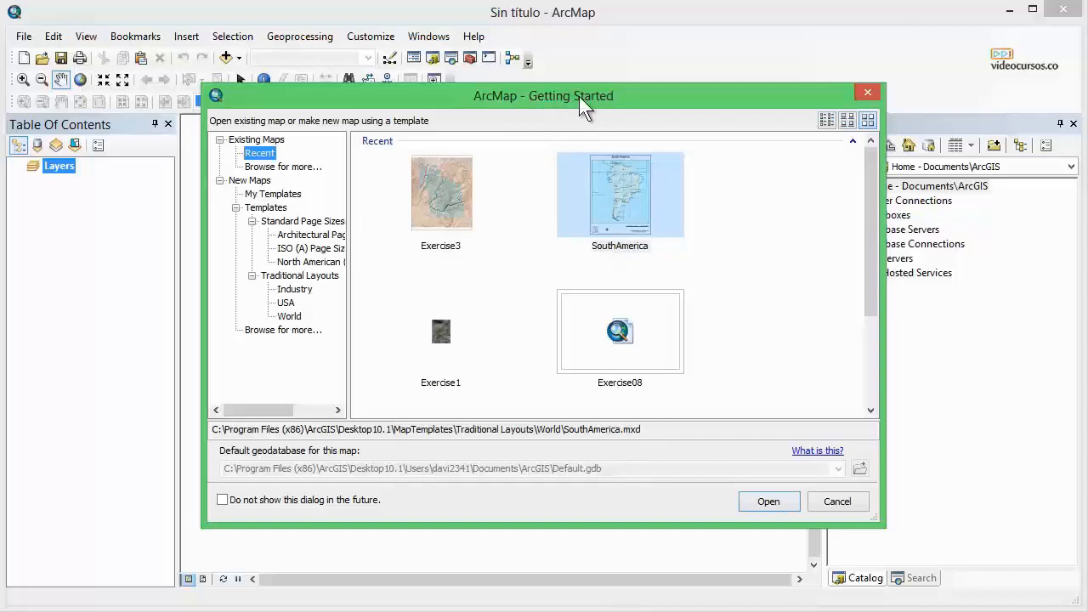
click(594, 183)
drag(871, 215, 870, 322)
click(462, 309)
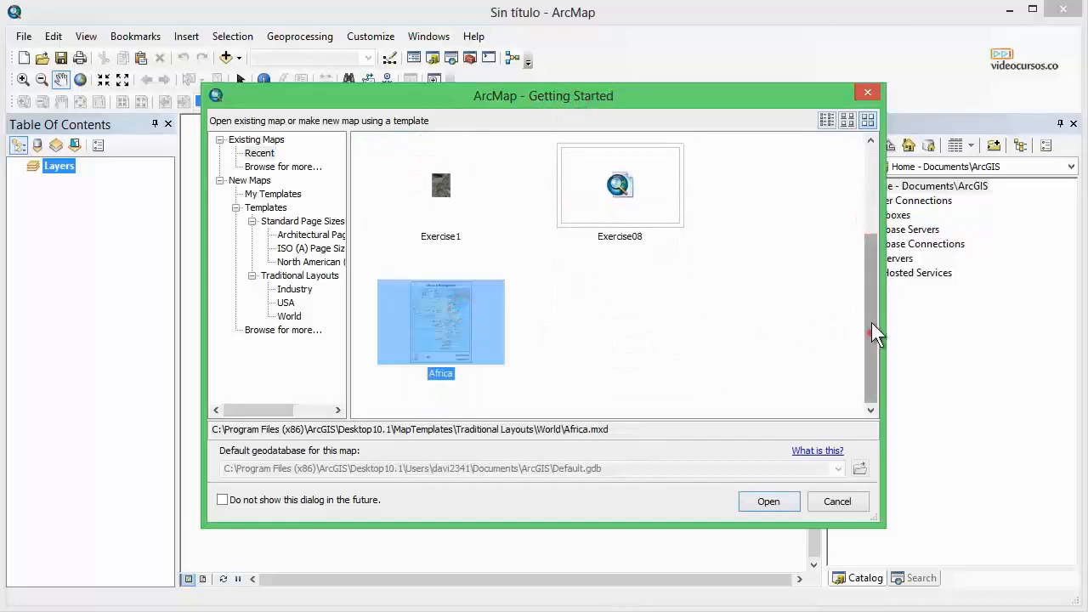
scroll(780, 233, up, 5)
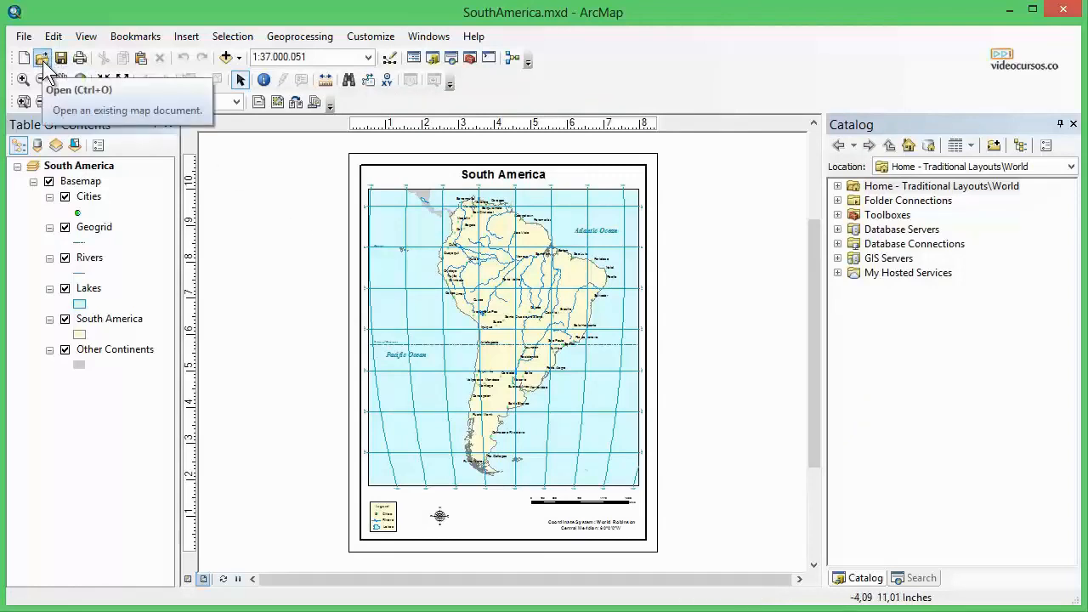
Expand the Home folder in the Catalog window, open the SouthAmerica map's properties and cancel them.
key(ctrl+o)
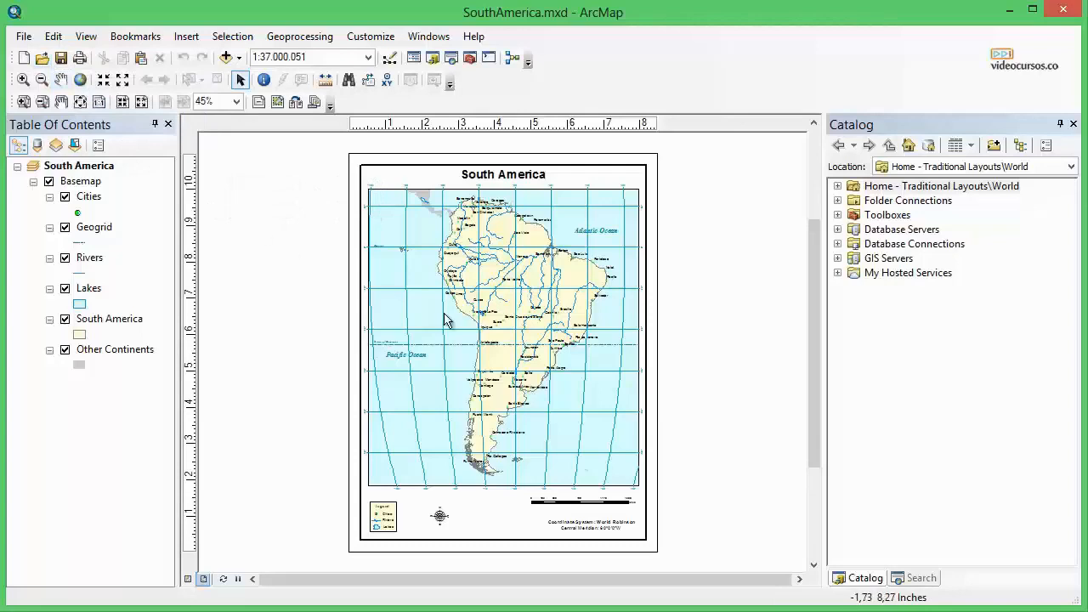
click(854, 127)
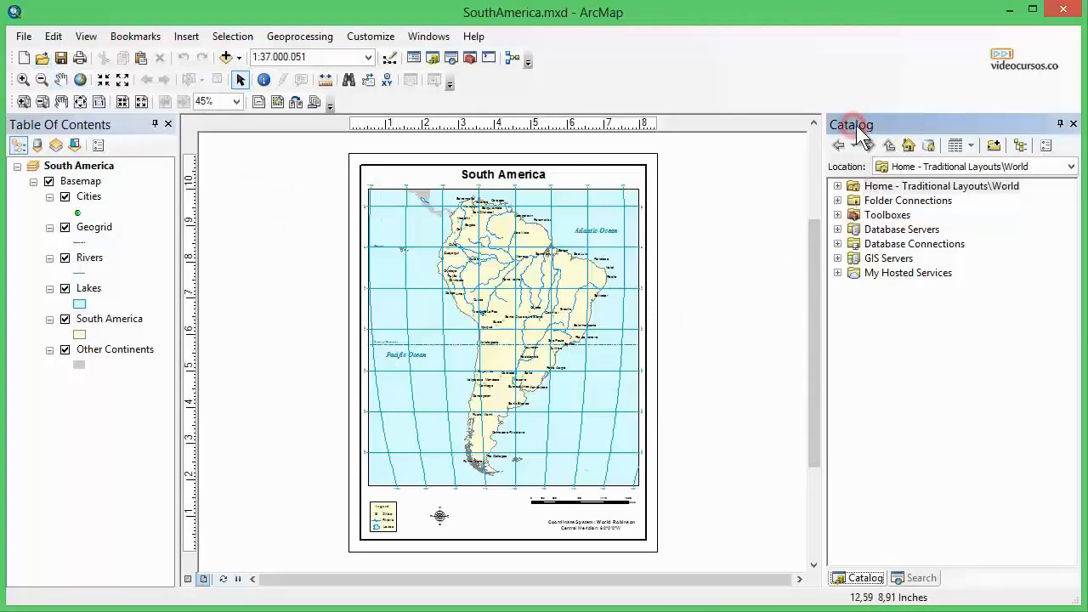
click(838, 186)
double_click(903, 200)
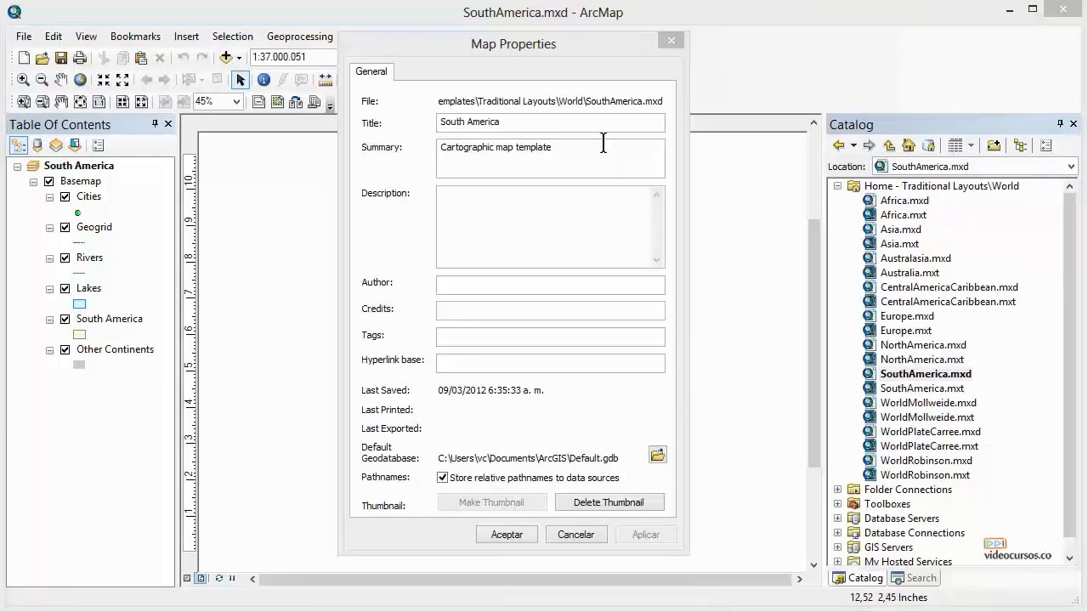
click(535, 49)
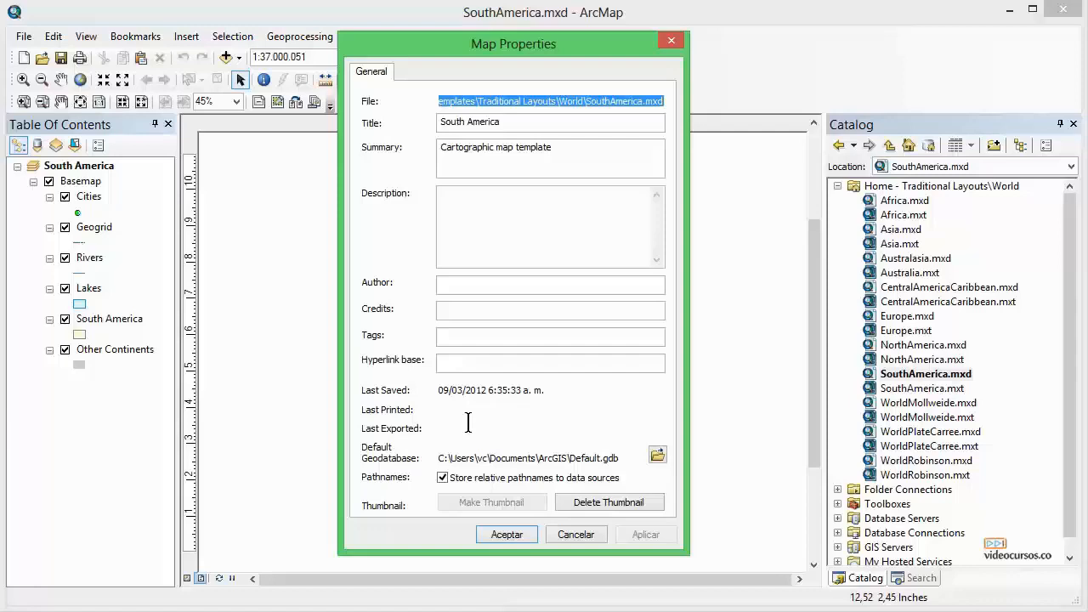
click(571, 535)
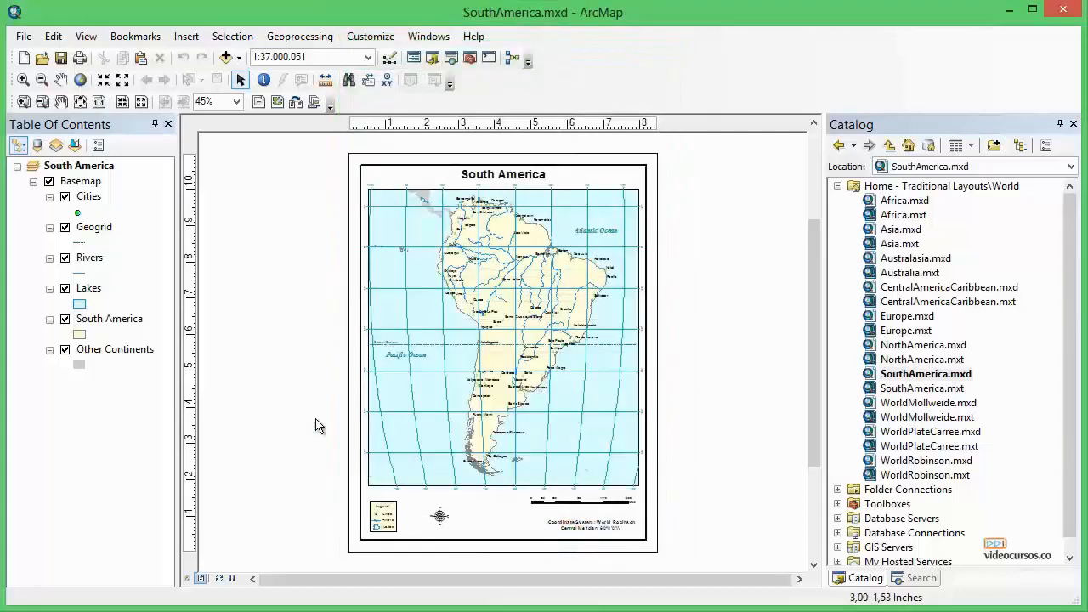
Open the Map Document Properties dialog for SouthAmerica.mxd and cancel it.
click(24, 37)
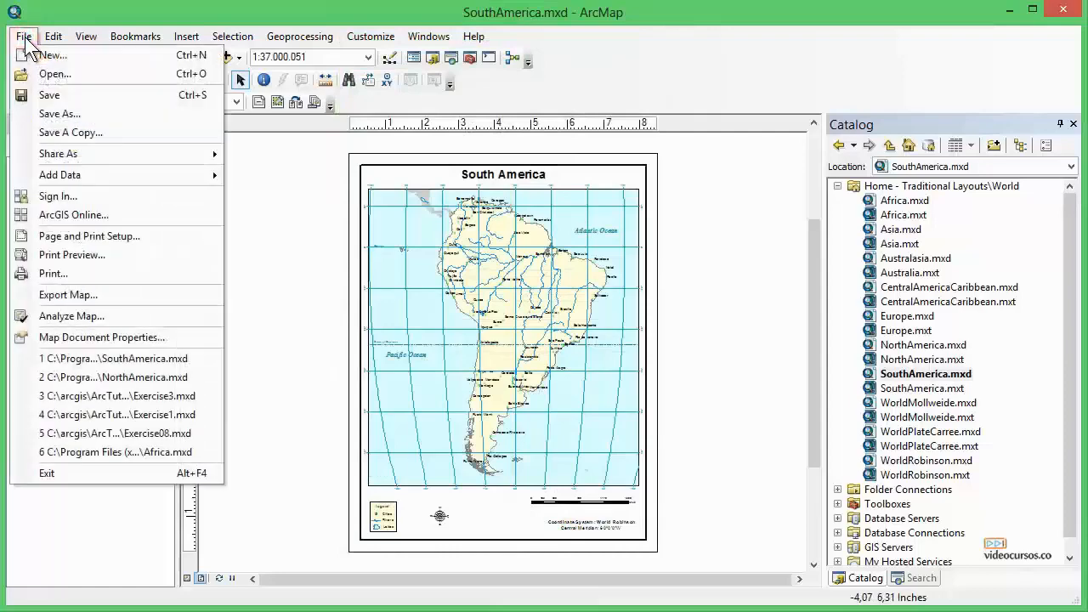
click(91, 338)
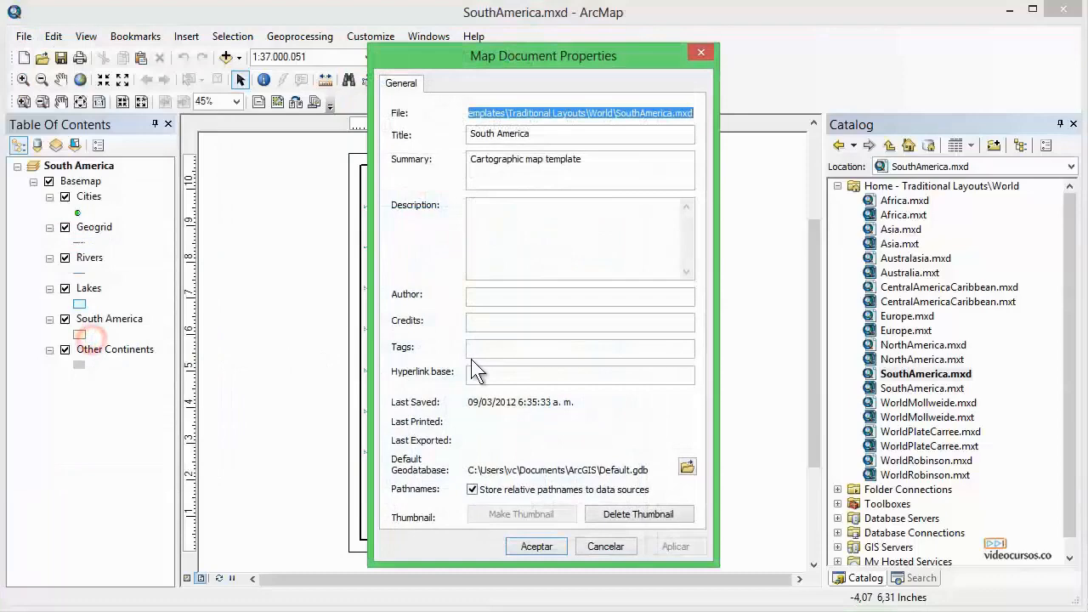
click(602, 548)
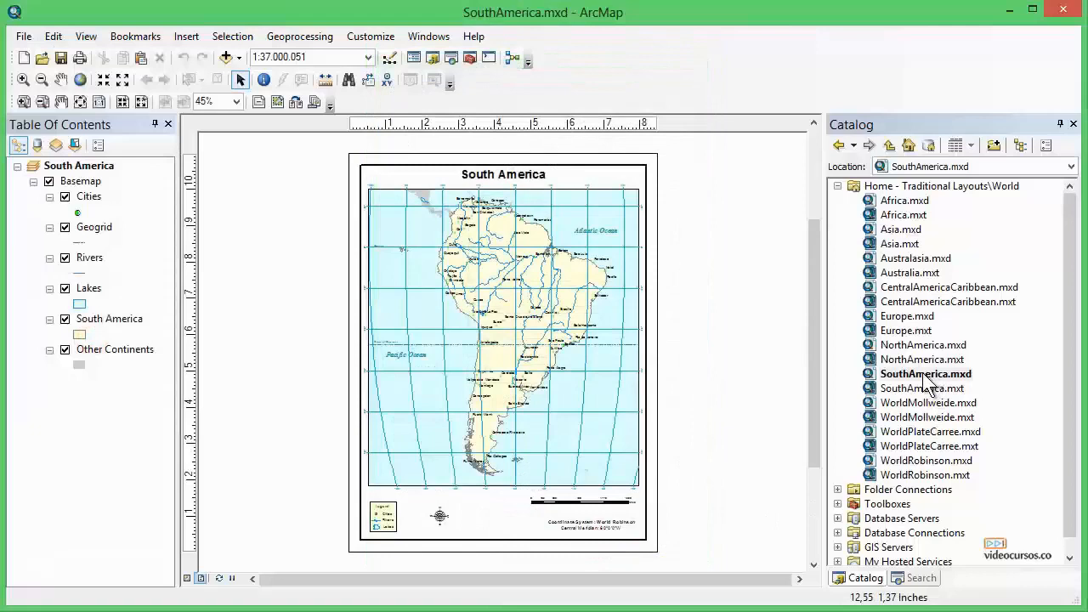
Open the properties of SouthAmerica.mxd from the Catalog and review its Title, Summary, Description, Author, Credits and Tags fields.
right_click(924, 377)
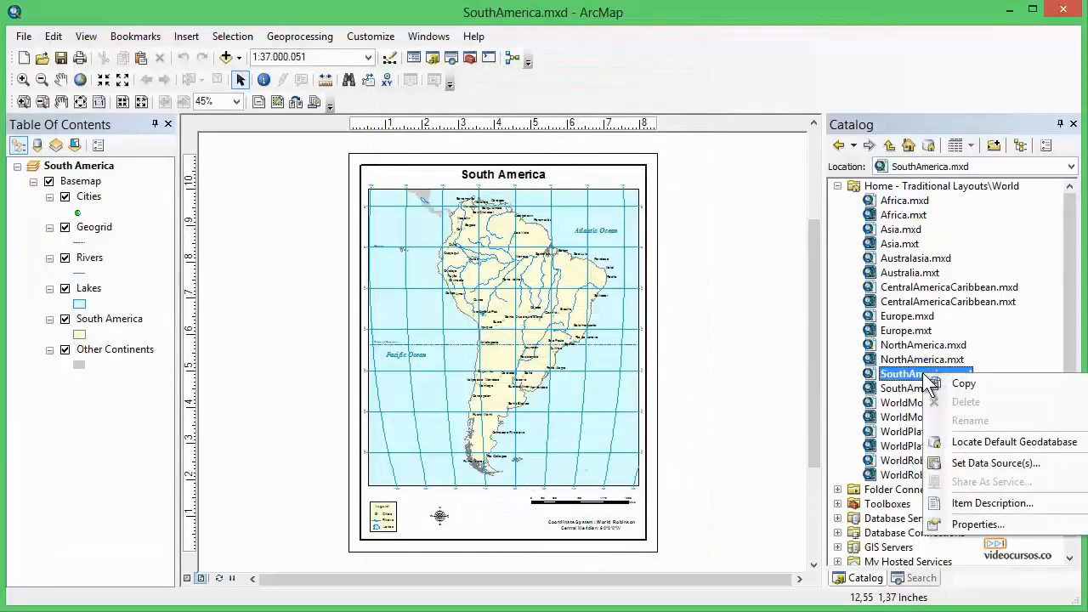
click(977, 525)
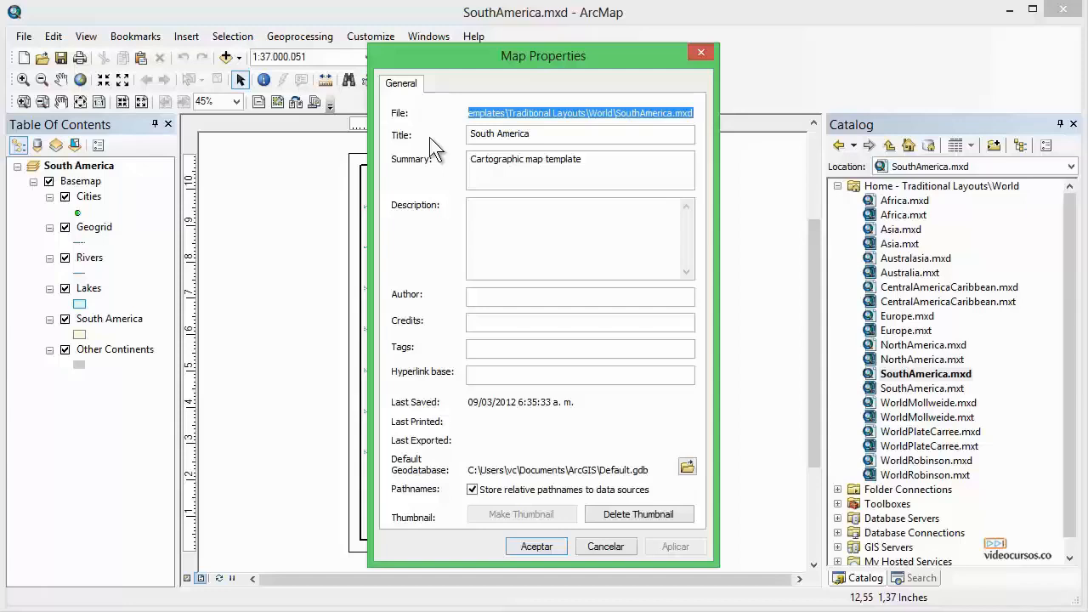
click(542, 133)
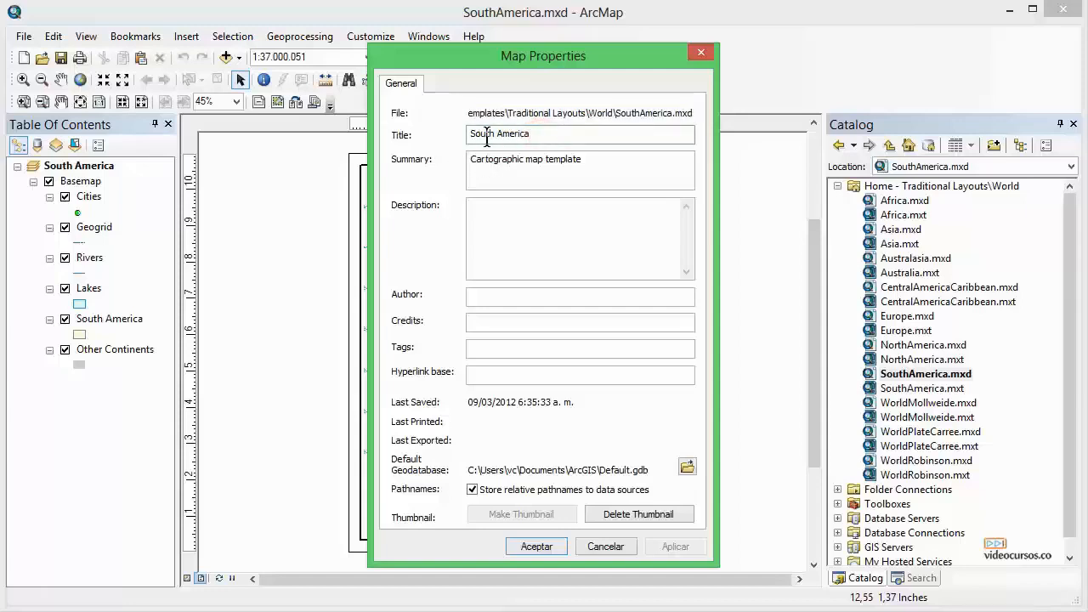
click(410, 164)
mouse_move(590, 159)
mouse_down()
mouse_move(458, 154)
mouse_move(602, 161)
mouse_up()
click(602, 160)
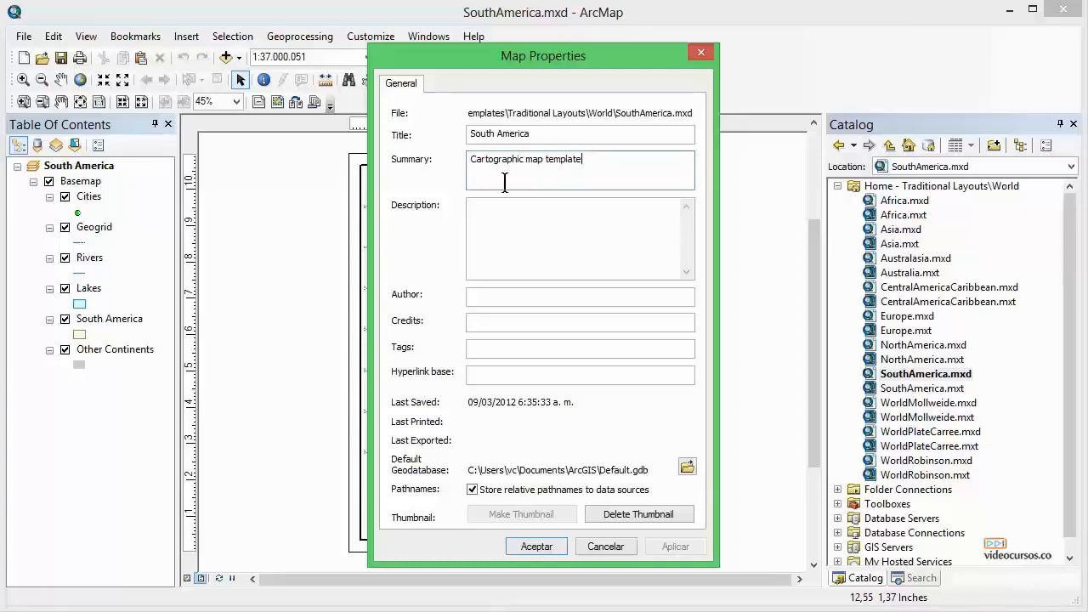
click(409, 207)
click(502, 219)
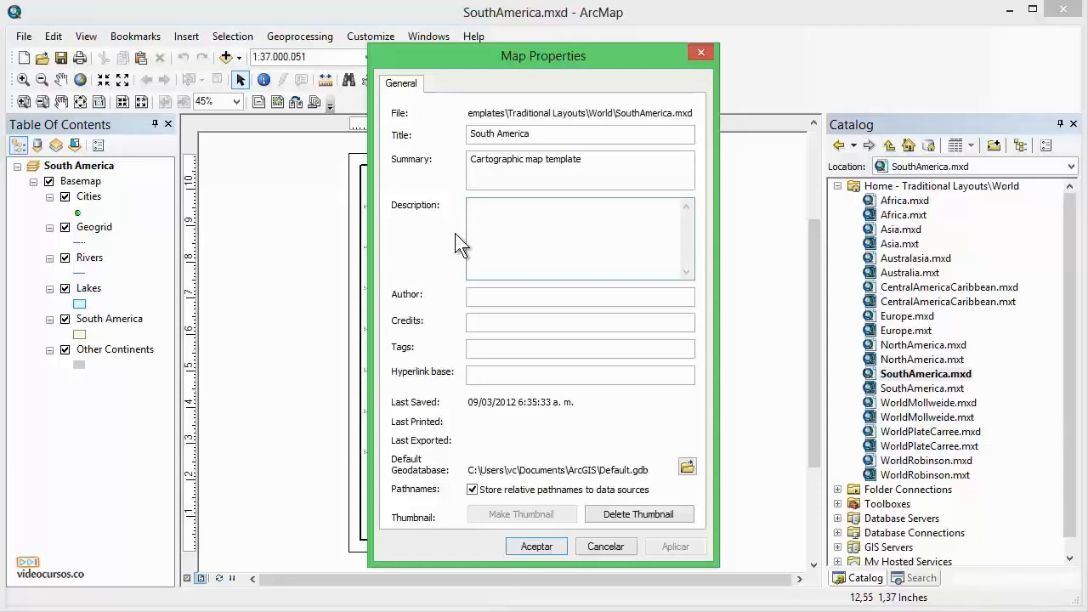
click(402, 297)
click(473, 297)
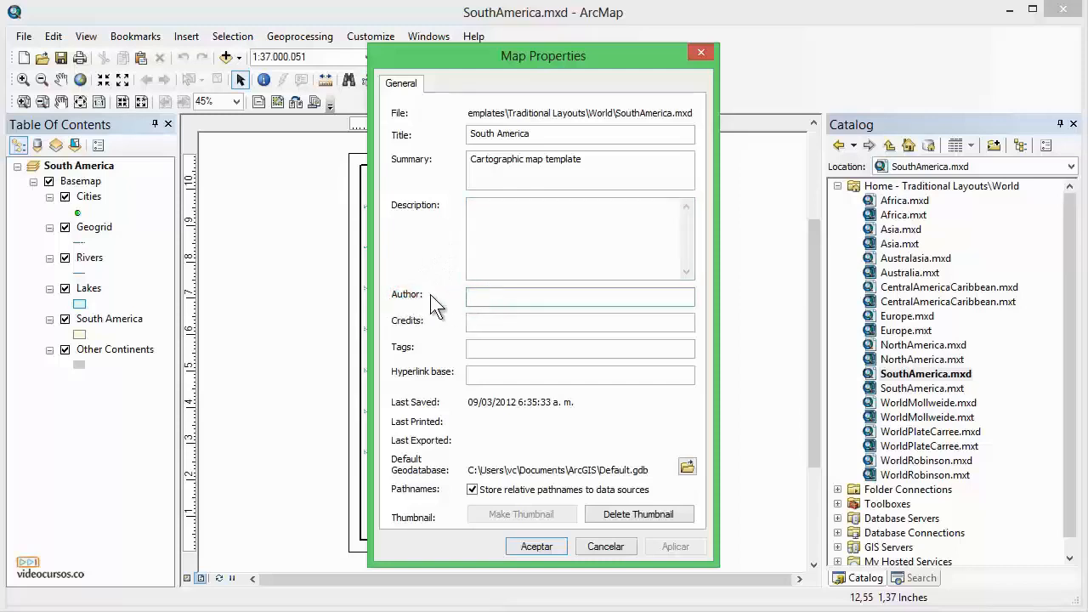
click(409, 320)
click(478, 325)
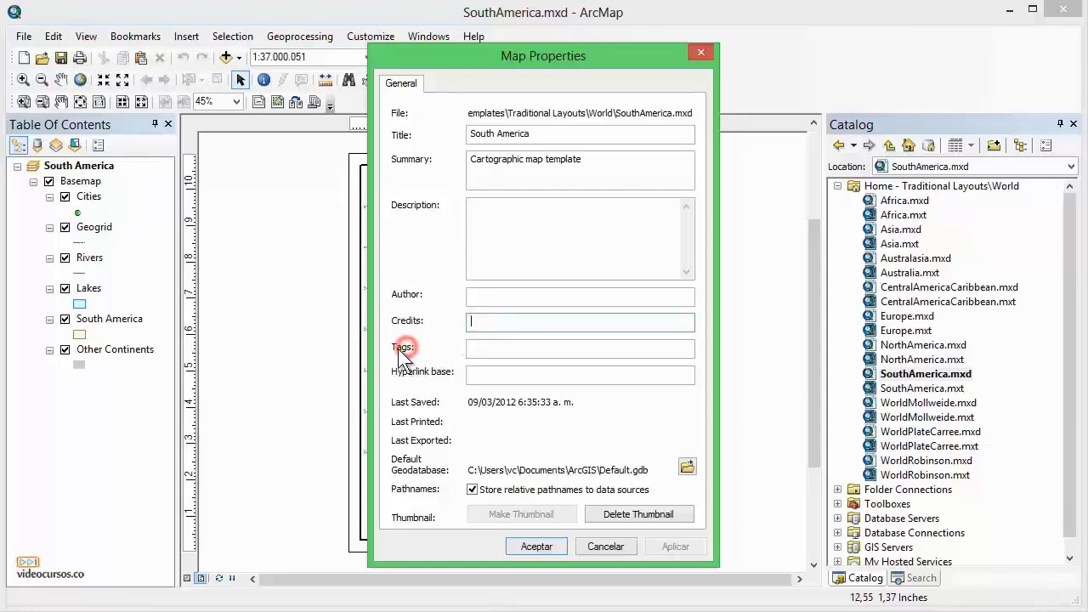
click(467, 349)
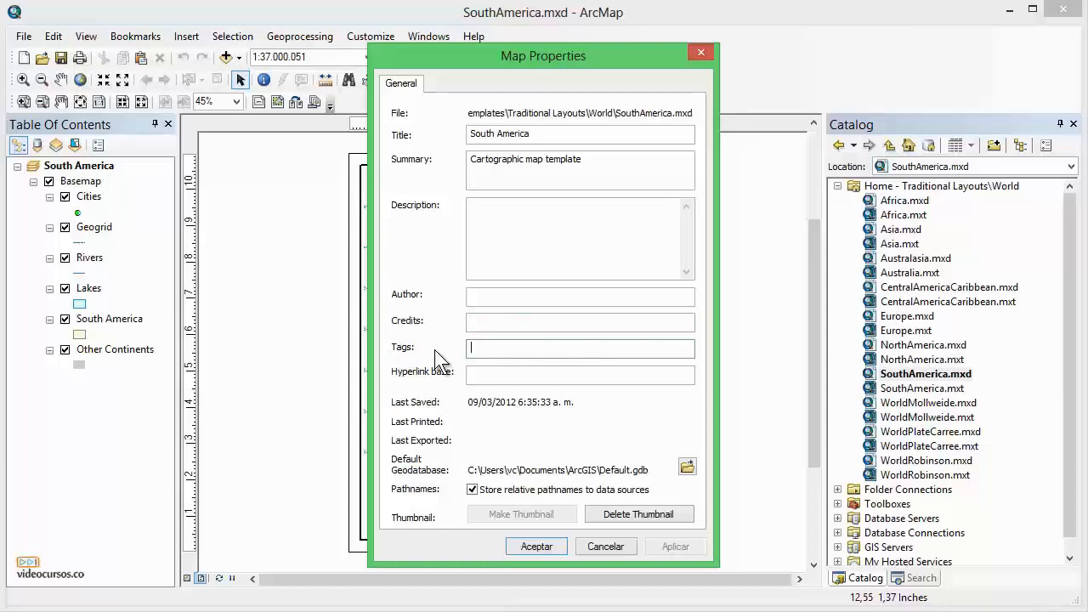
click(411, 378)
Set the map's hyperlink base to D:\datos.
click(467, 375)
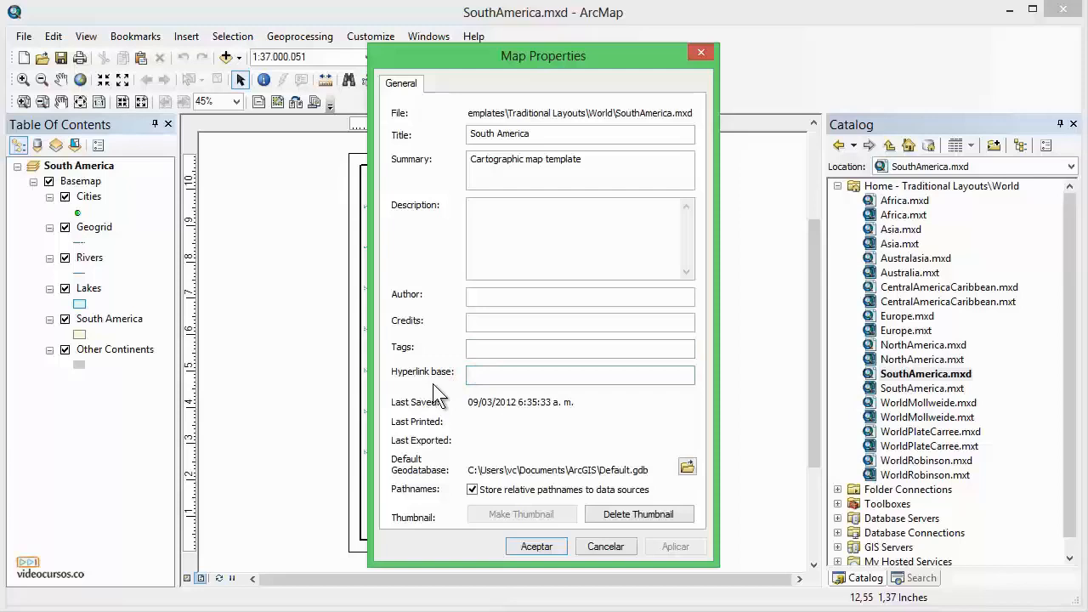
text(D:)
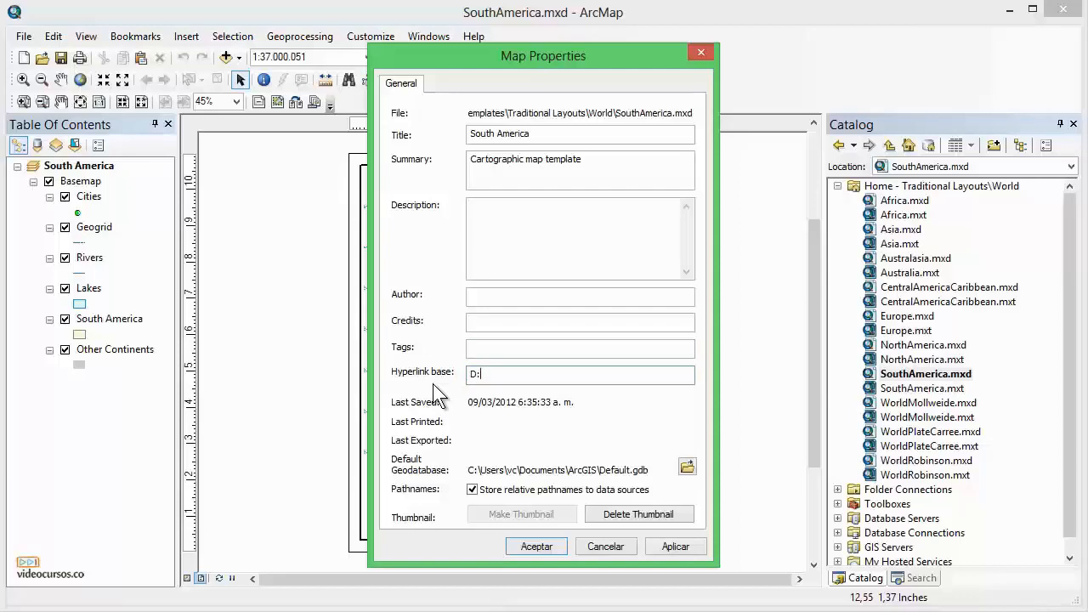
text(\datos)
Select the default geodatabase path in the map properties to examine it.
click(414, 464)
drag(647, 467, 465, 470)
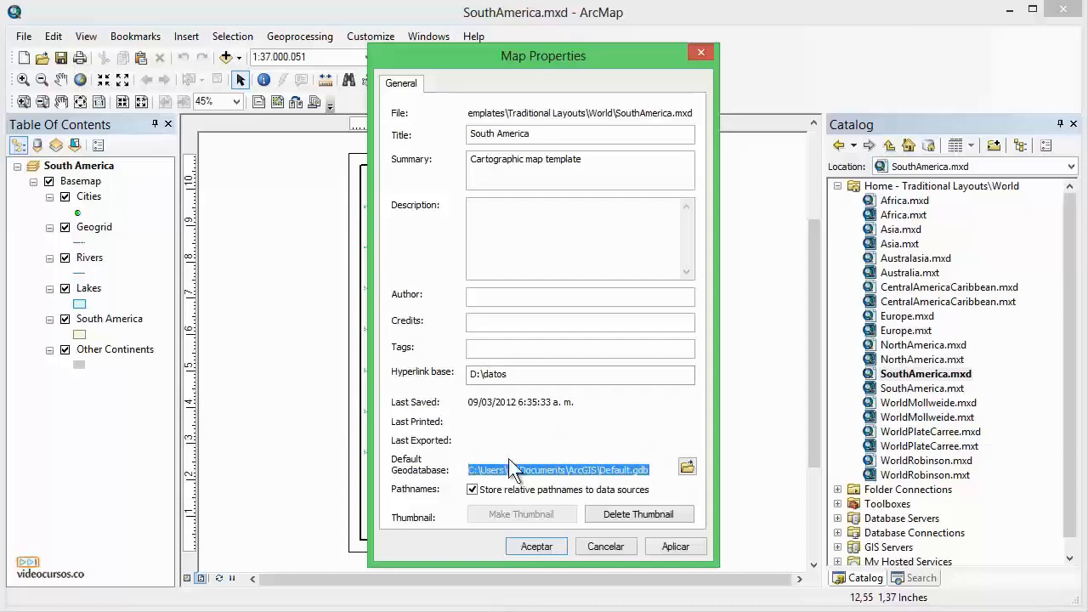
click(442, 468)
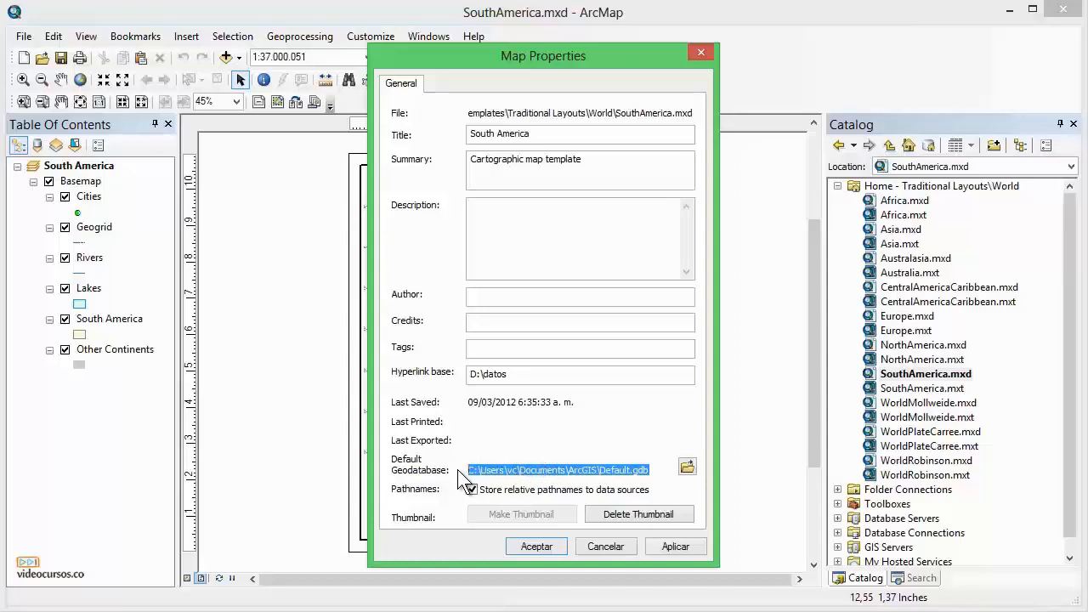
click(499, 472)
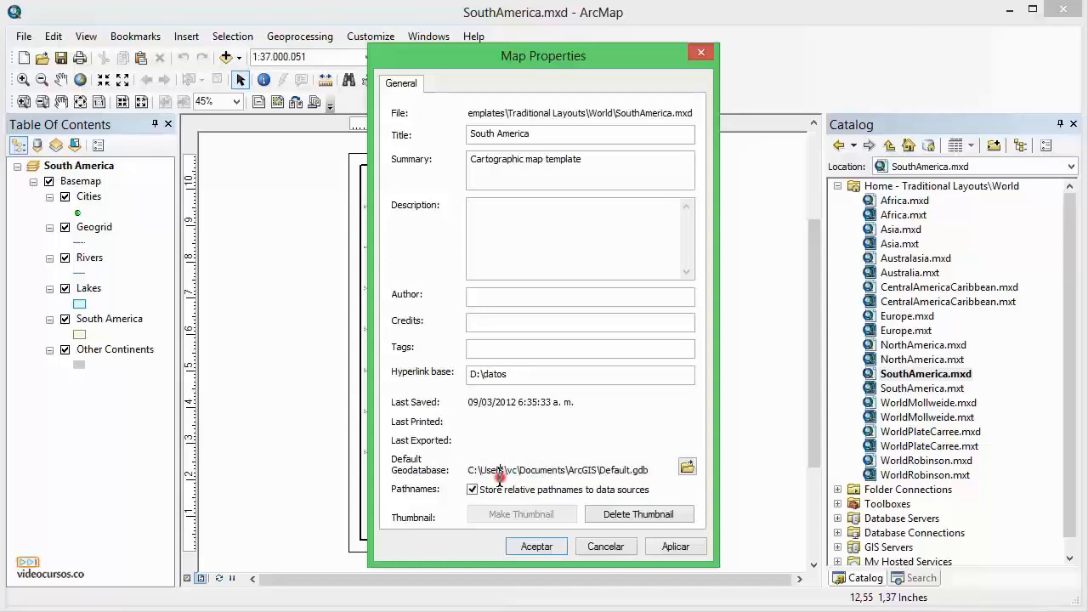
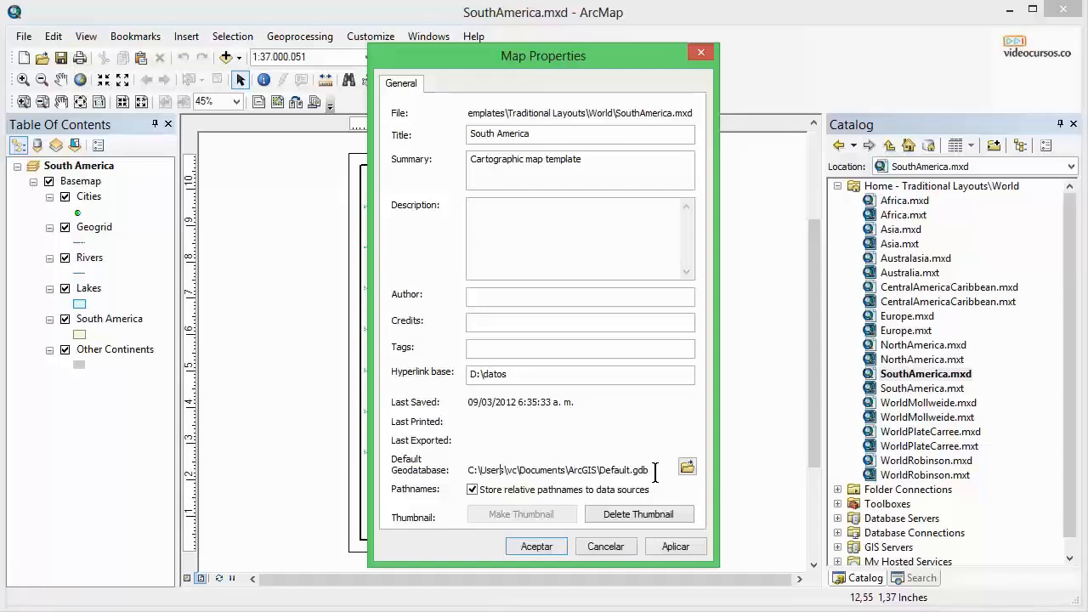
Cancel the Map Properties dialog without keeping the changes.
click(539, 491)
click(525, 492)
click(603, 545)
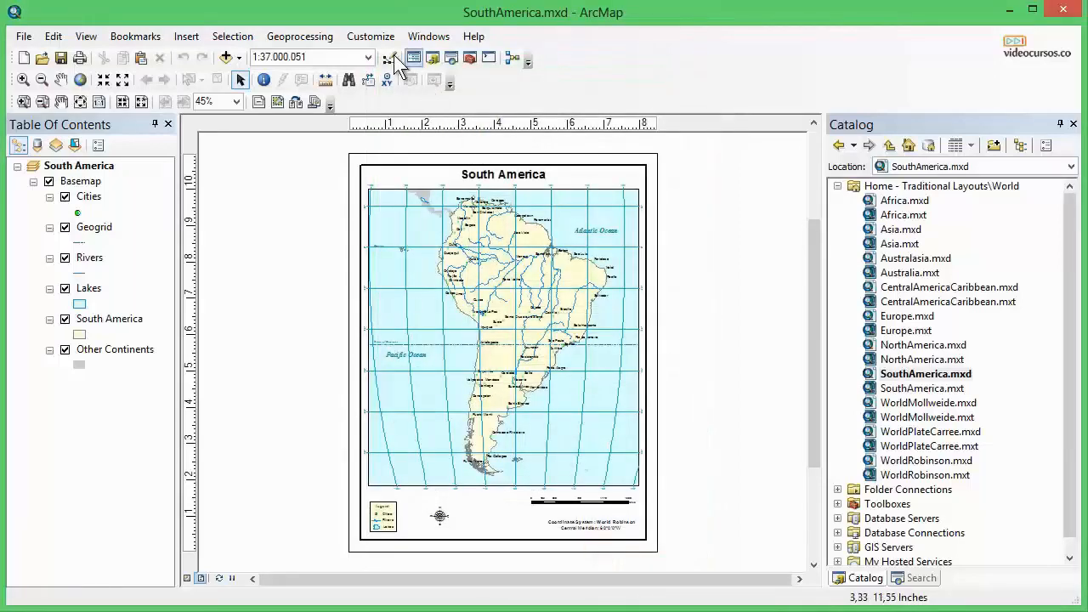
Open ArcMap Options, toggle the relative-paths default for new map documents on and off, and cancel.
click(374, 37)
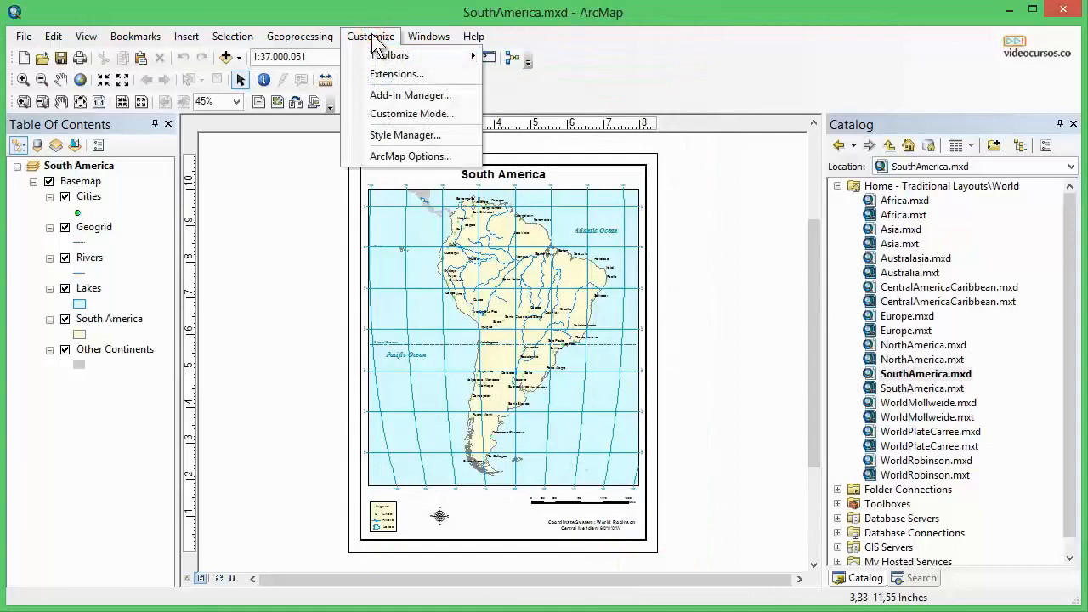
click(425, 156)
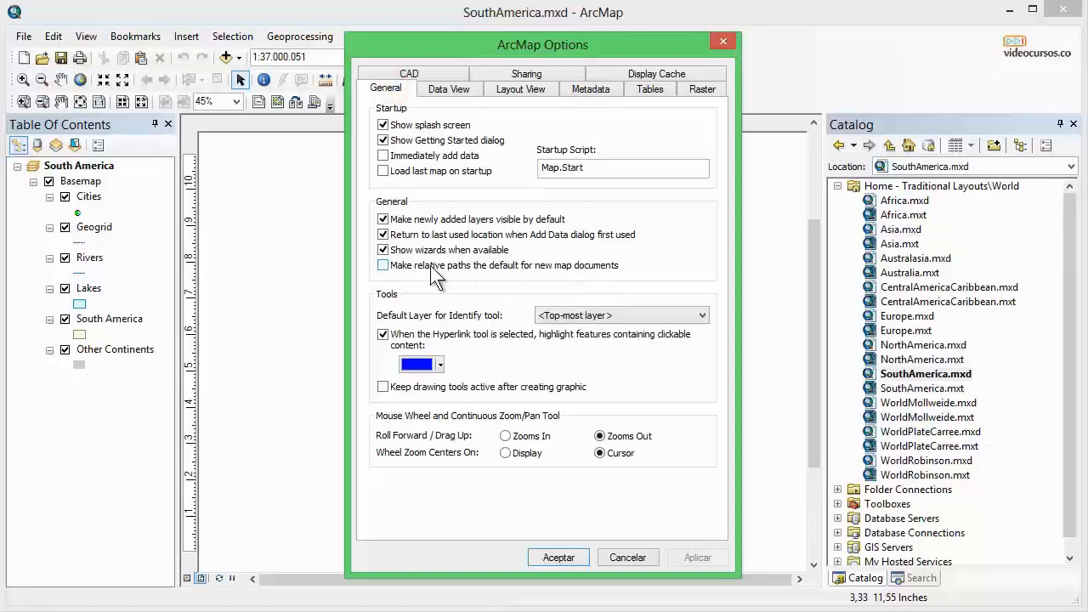
click(383, 265)
click(383, 265)
click(625, 557)
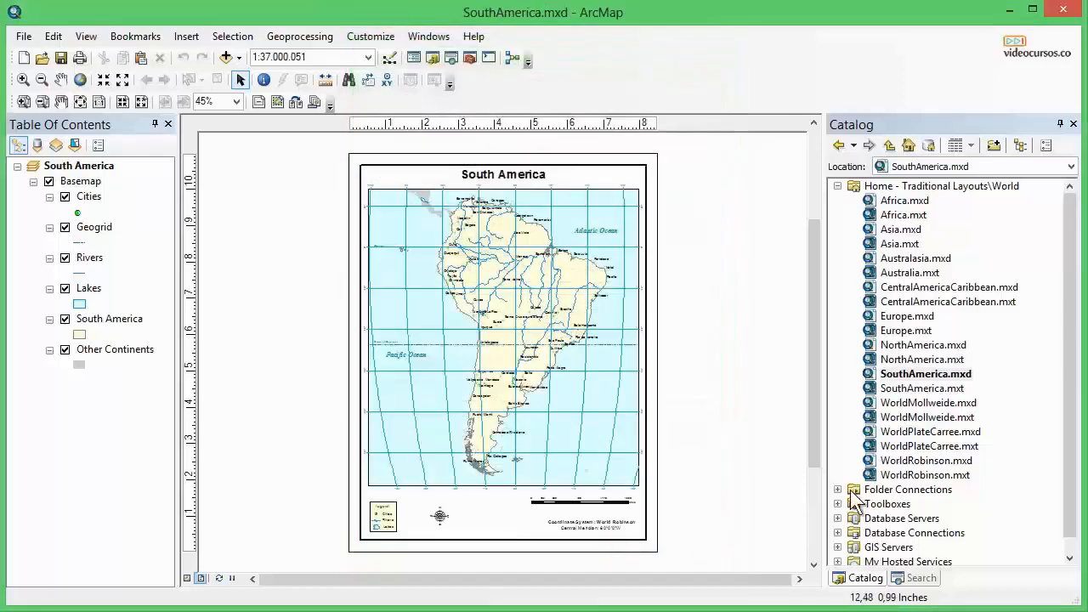
Delete and regenerate the thumbnail of SouthAmerica.mxd from its properties in the Catalog.
right_click(918, 380)
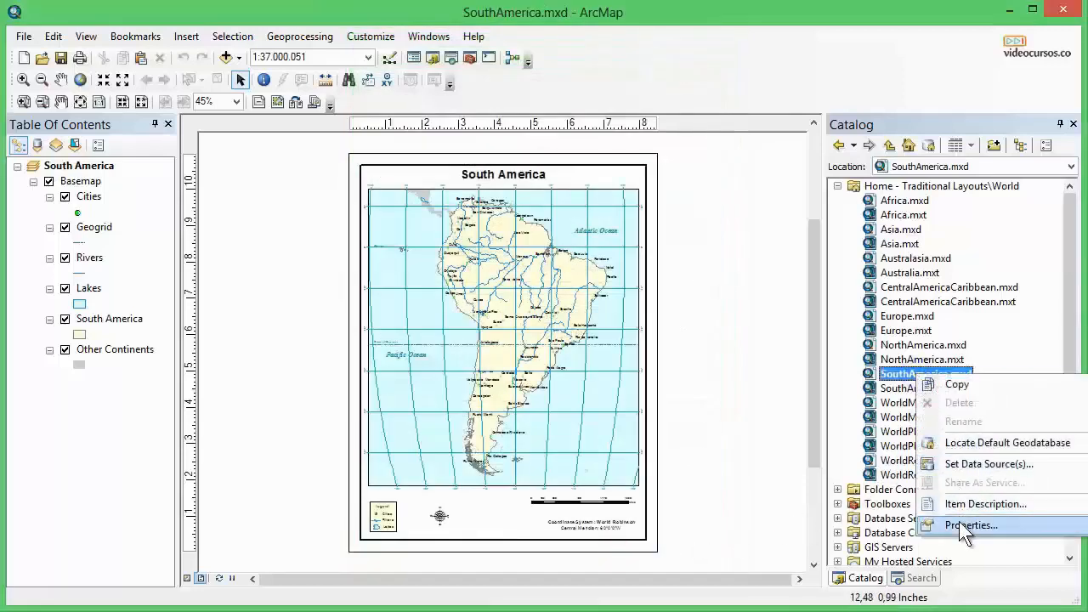
click(958, 522)
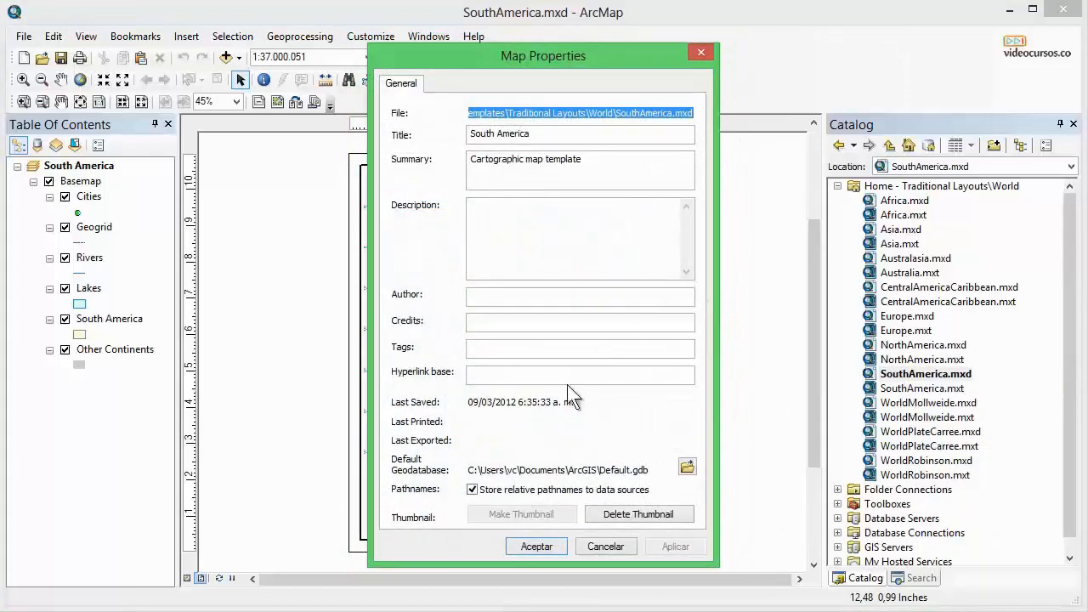
click(414, 516)
click(403, 519)
click(646, 513)
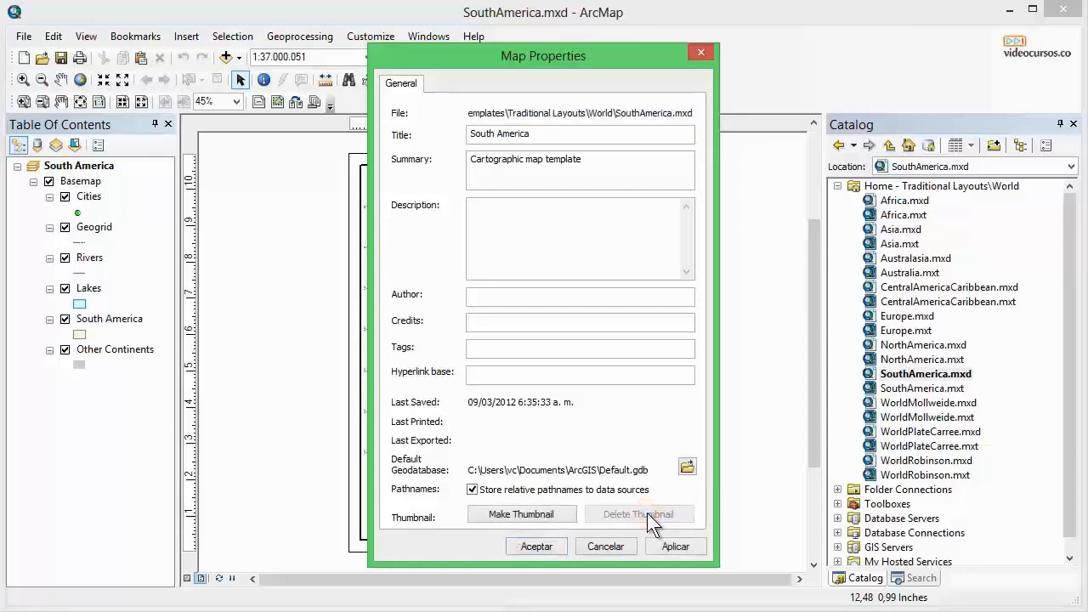
click(515, 515)
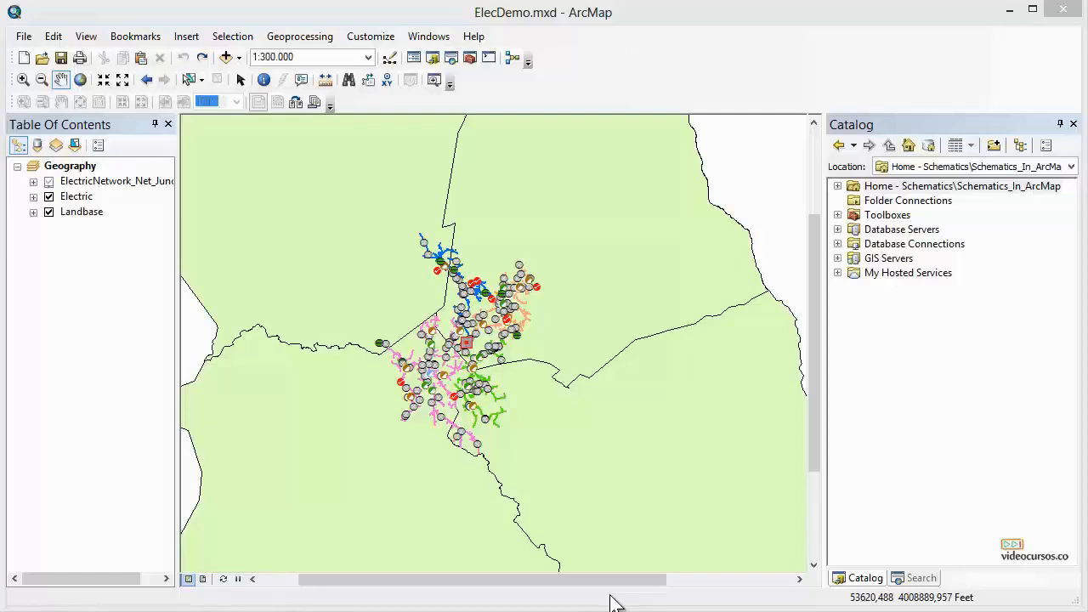
Add the ElecDemo feature dataset from ElecDemo.gdb to the map.
click(76, 213)
click(76, 196)
click(72, 182)
click(79, 243)
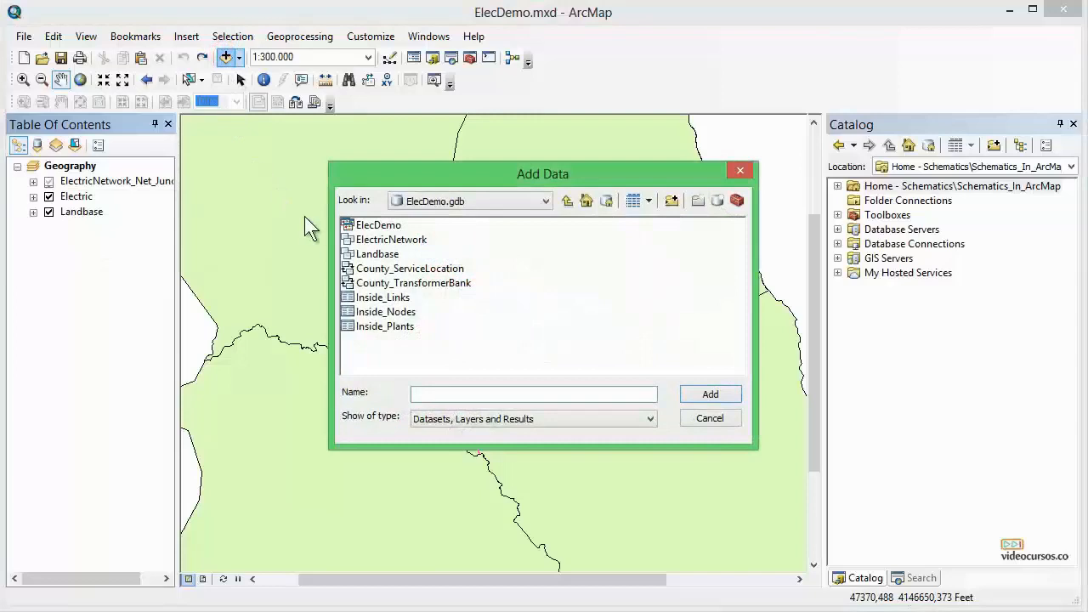
click(379, 226)
click(697, 396)
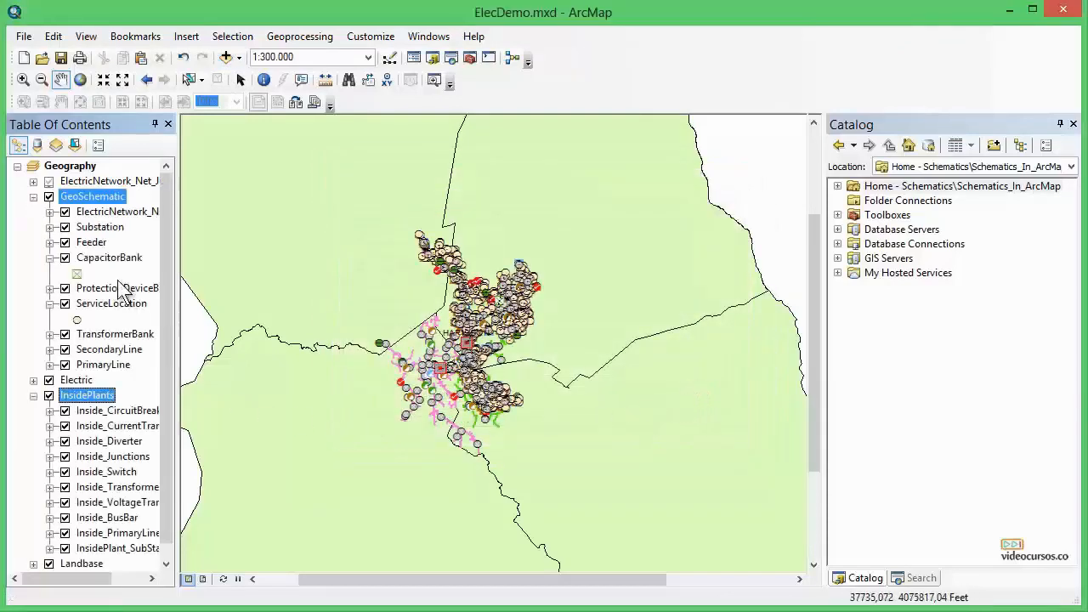
Drag the ElecDemo dataset from ElecDemo.gdb in the Catalog into the map, then minimize the ArcCatalog window.
drag(164, 390, 171, 307)
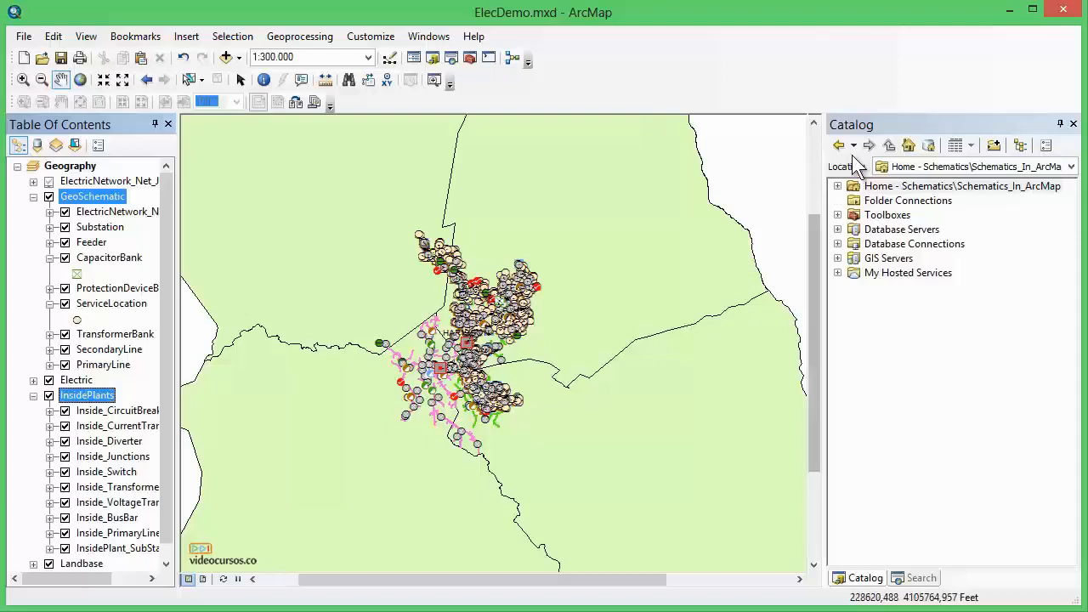
click(847, 126)
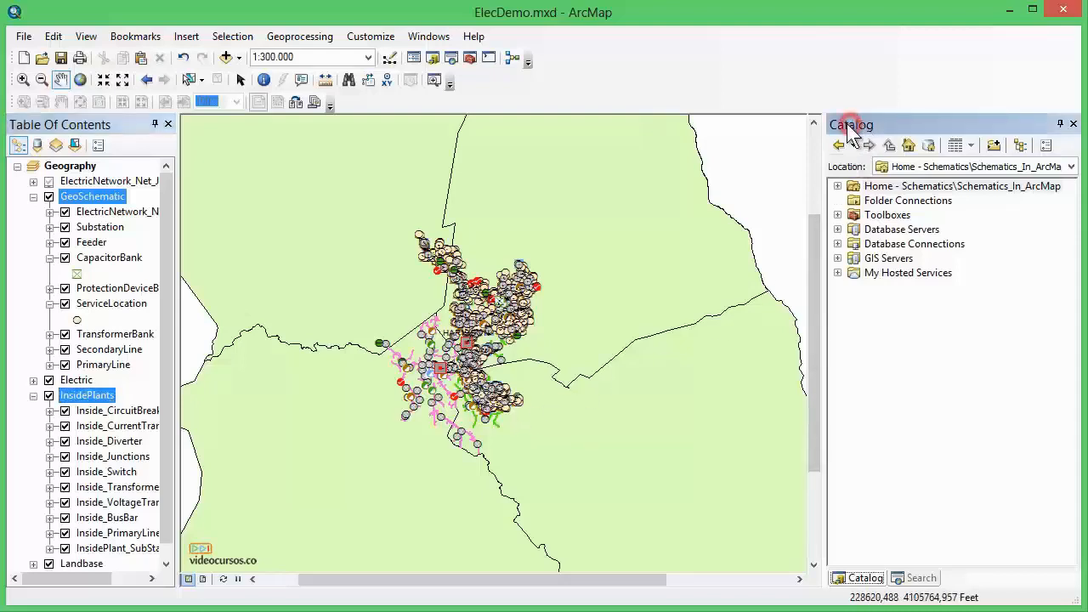
click(838, 185)
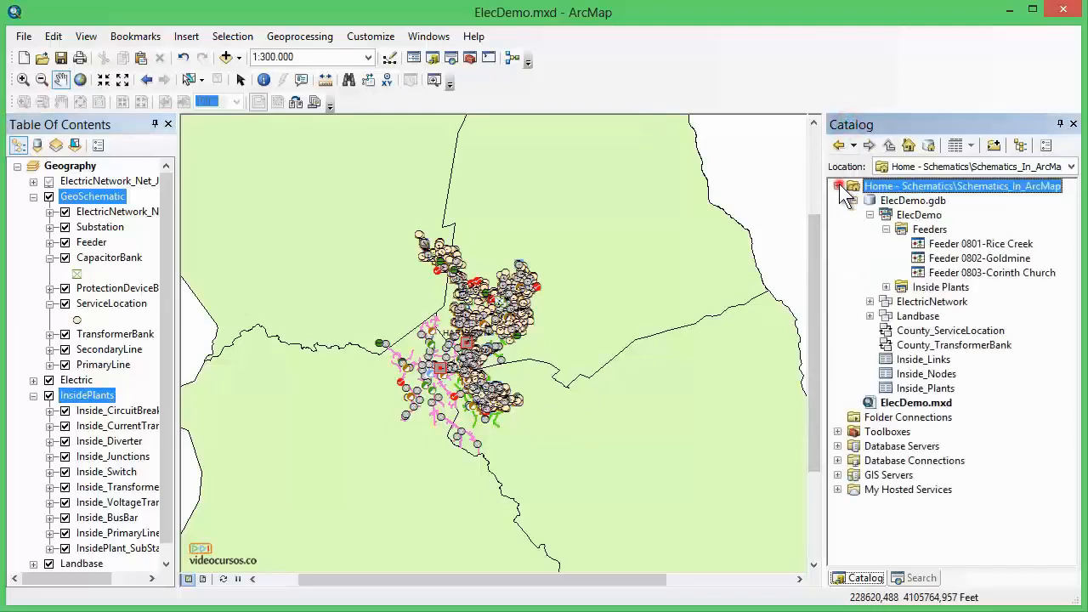
click(918, 202)
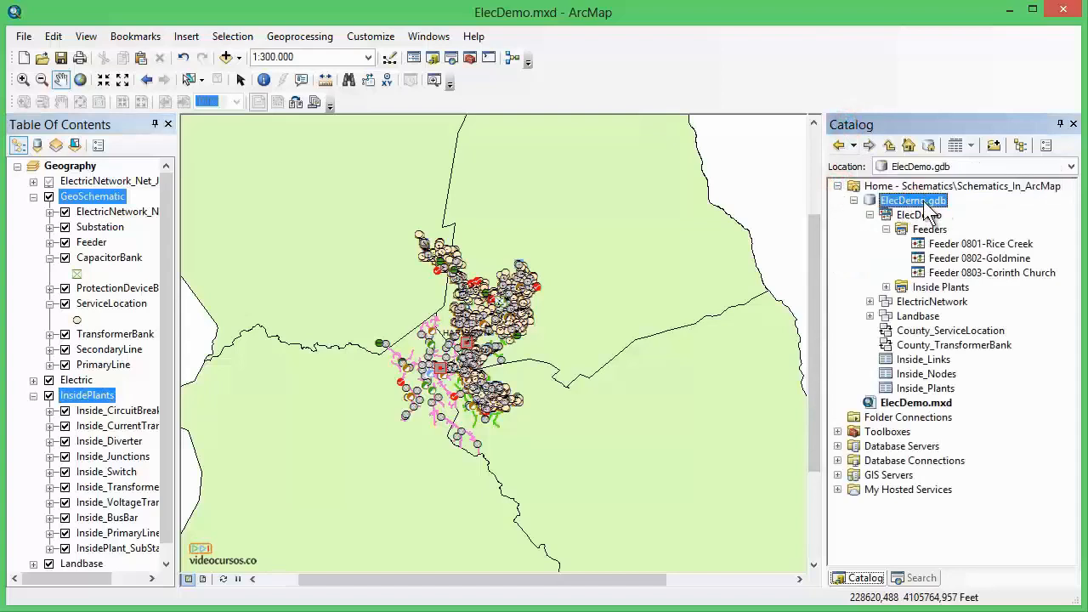
click(925, 217)
drag(927, 221, 695, 293)
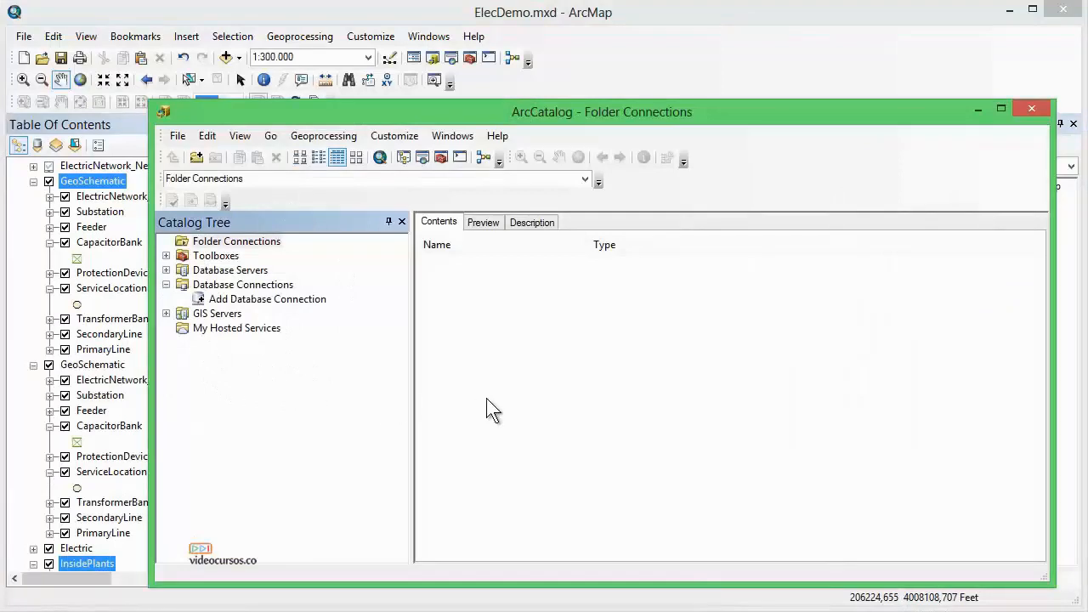
click(979, 109)
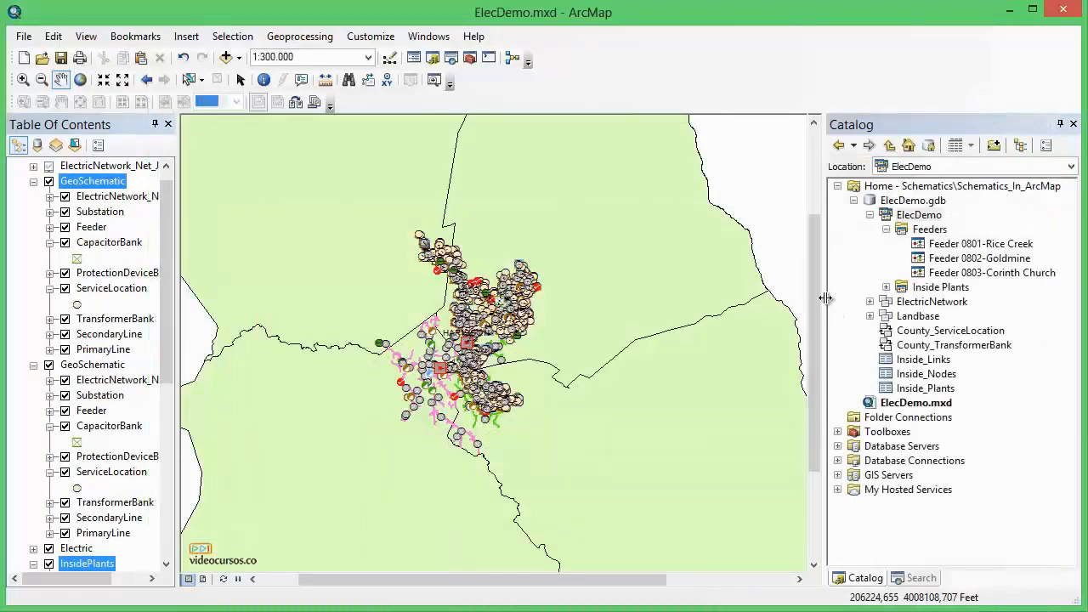
Open ArcMap Options and close it without changes.
click(379, 36)
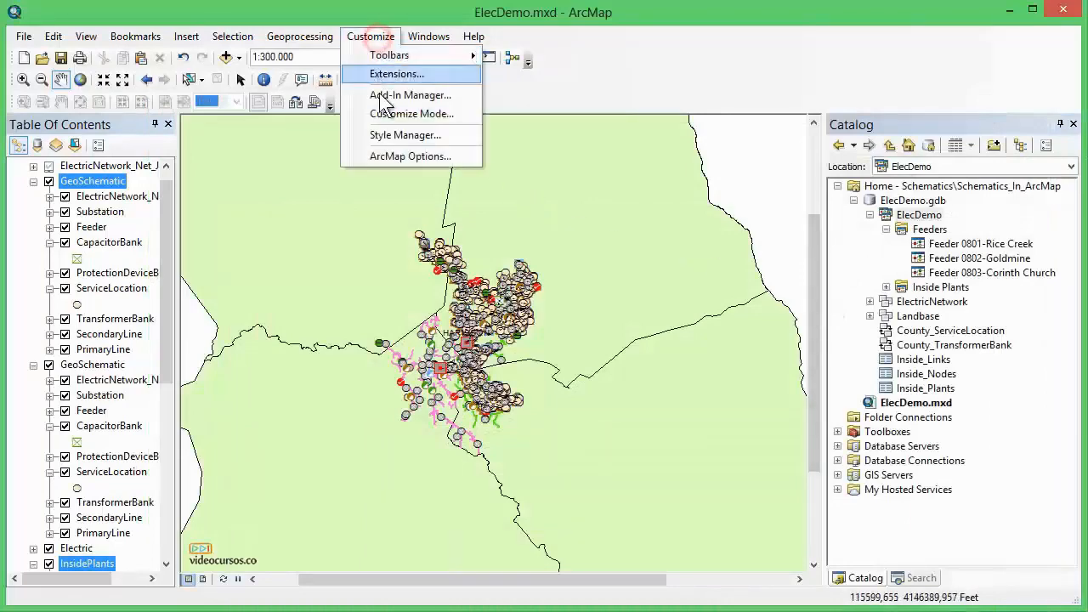
click(389, 158)
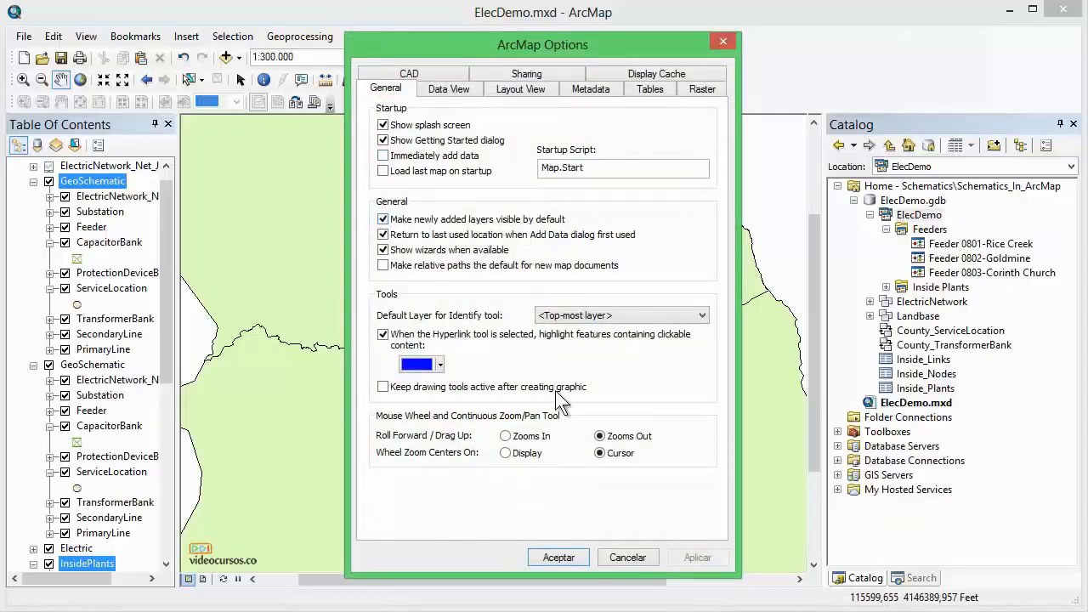
click(617, 561)
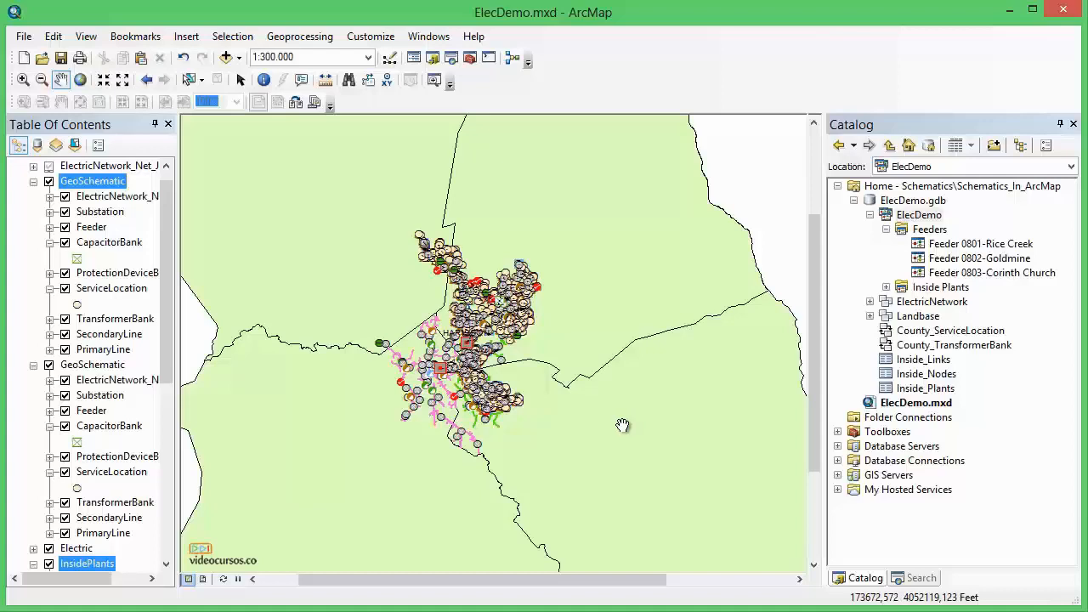
Turn the upper GeoSchematic group layer off and back on.
mouse_move(165, 281)
mouse_down()
mouse_move(159, 482)
mouse_move(174, 241)
mouse_up()
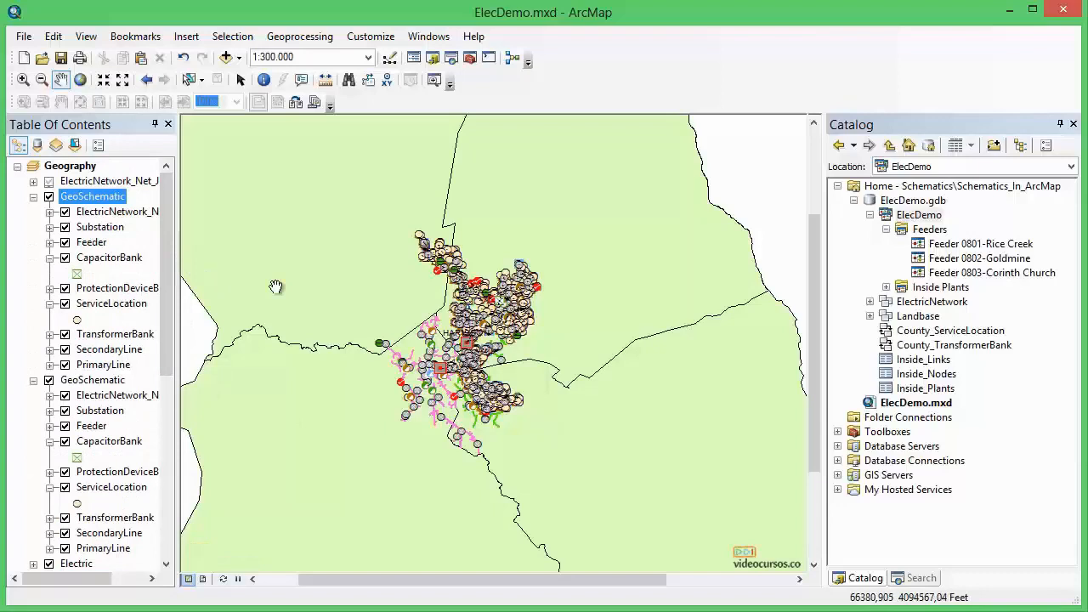
click(49, 197)
click(48, 196)
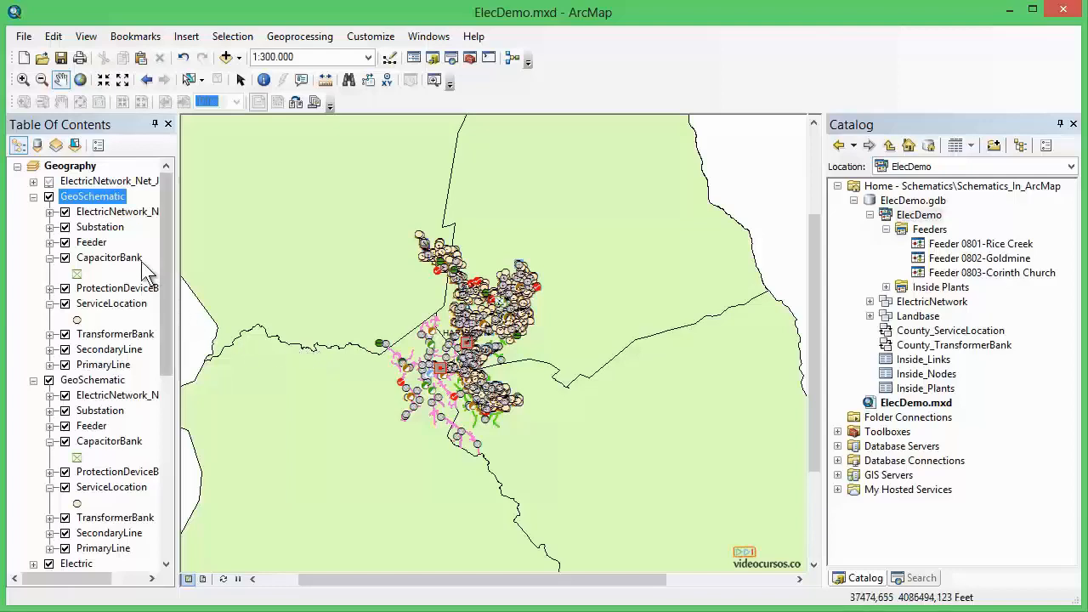
Remove the ElectricNetwork_Net layer at the top of the Geography table of contents.
click(96, 182)
right_click(96, 181)
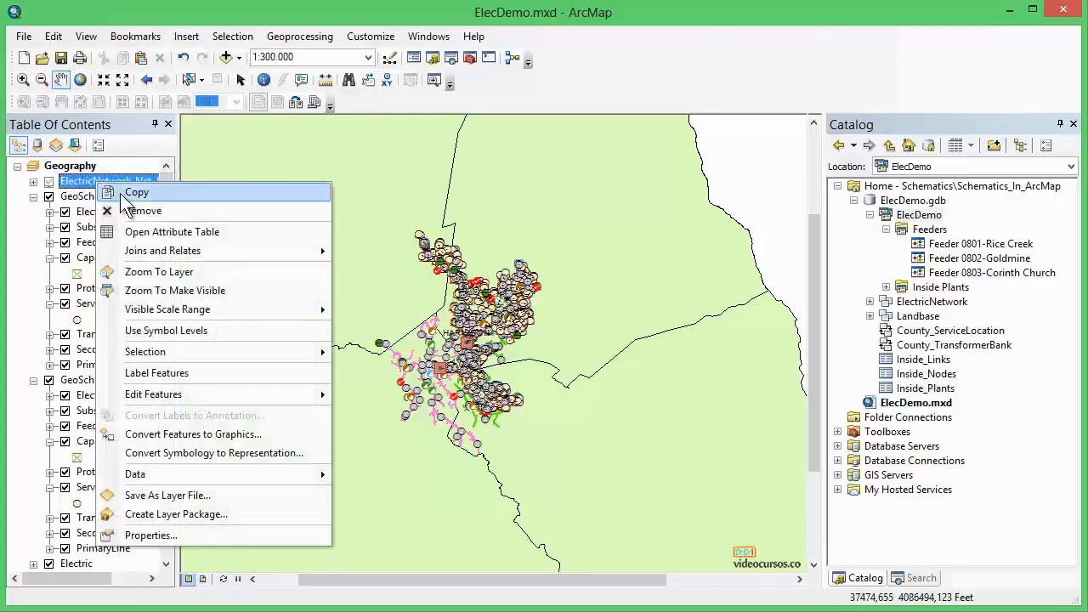
click(147, 211)
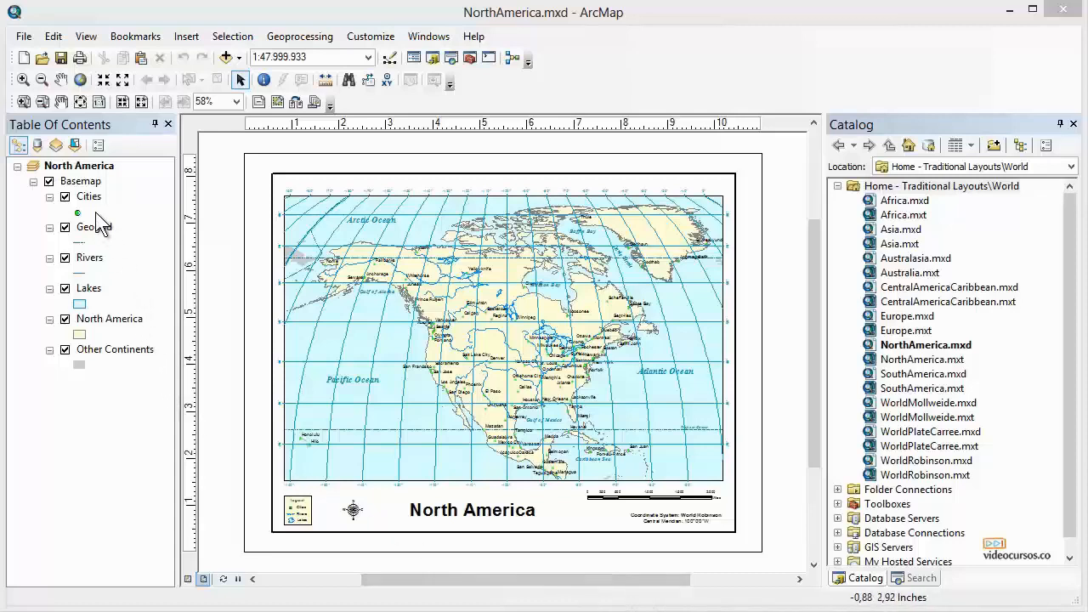
Open the North America data frame properties and view the World_Robinson coordinate system under Custom.
click(331, 211)
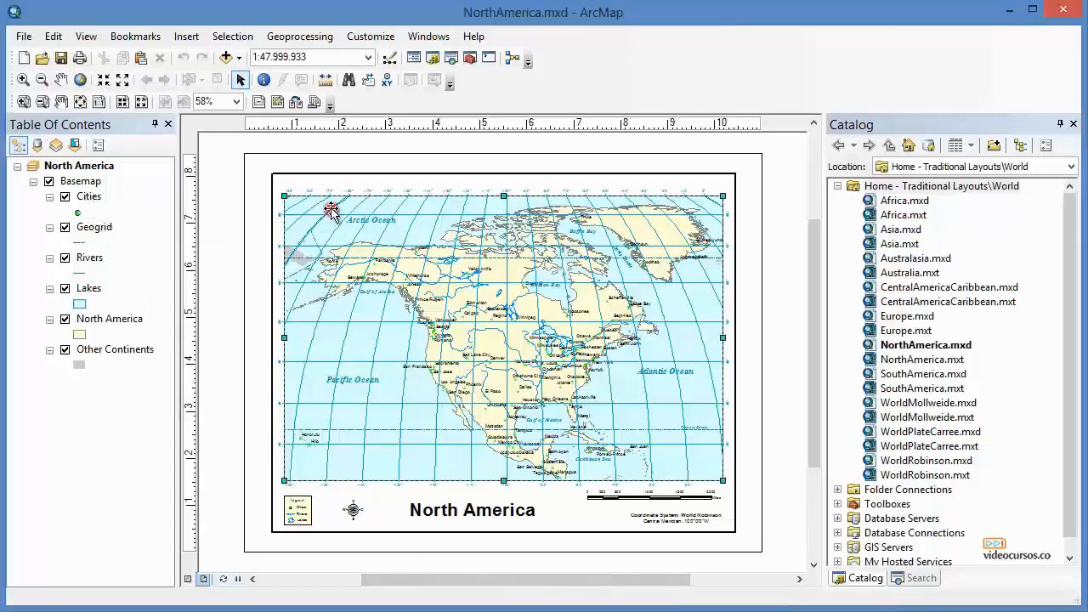
right_click(333, 208)
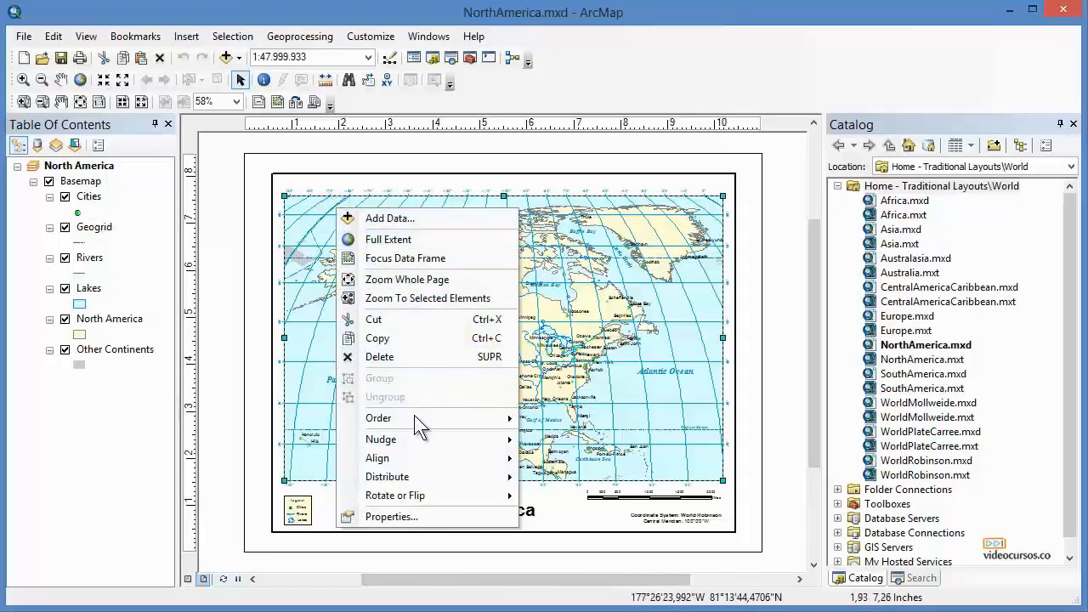
click(396, 516)
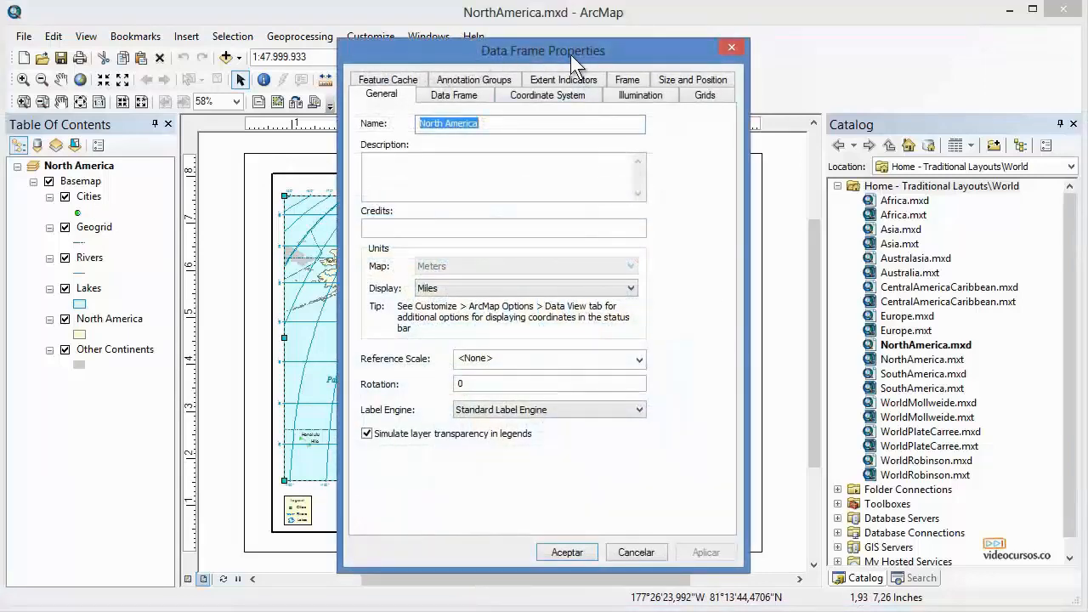
click(553, 96)
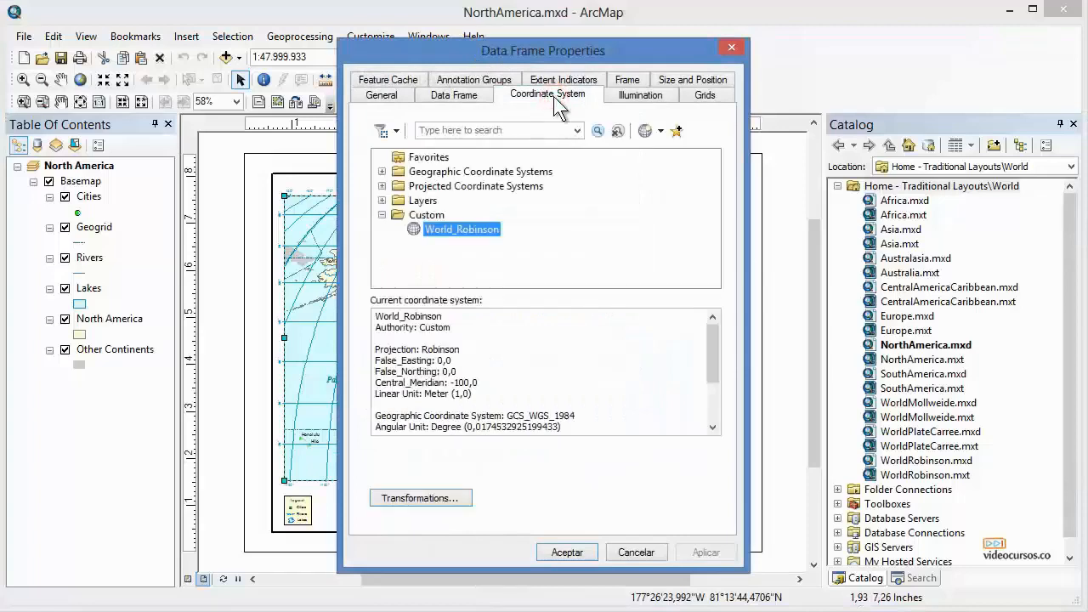
click(381, 215)
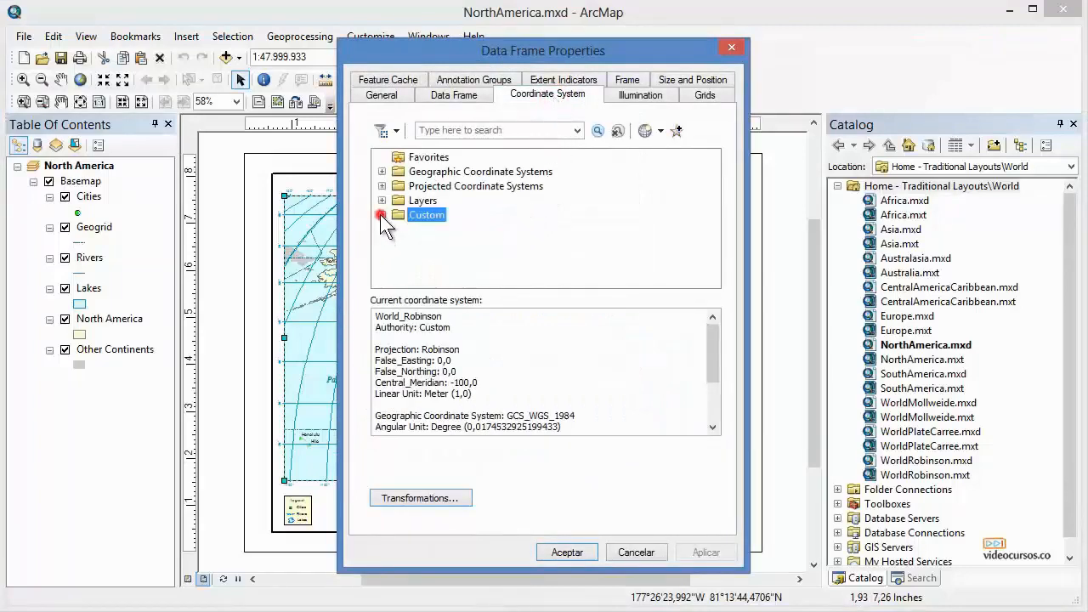
click(381, 215)
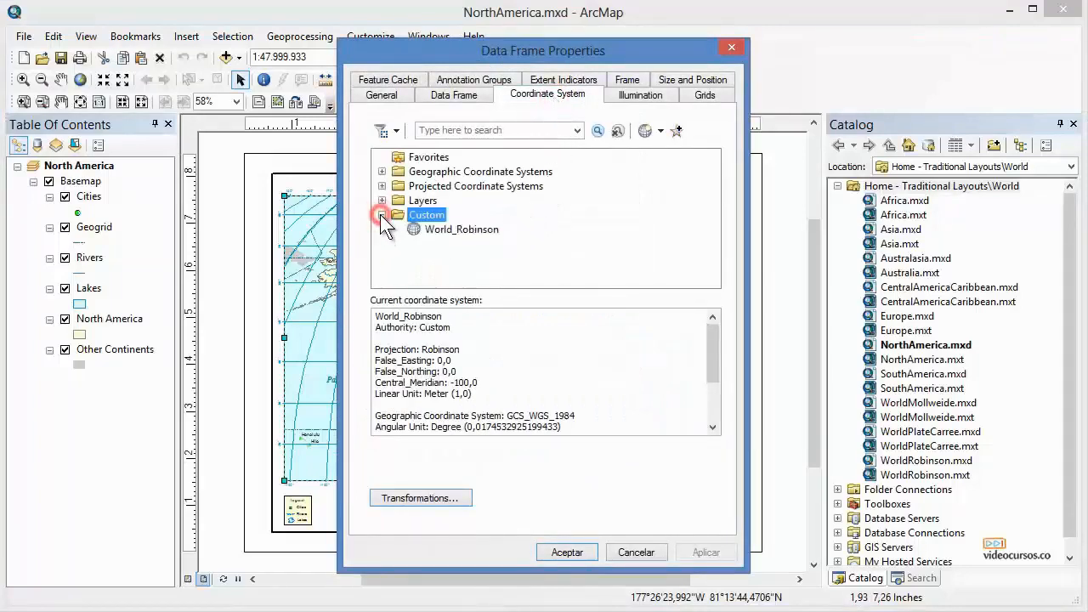
click(460, 229)
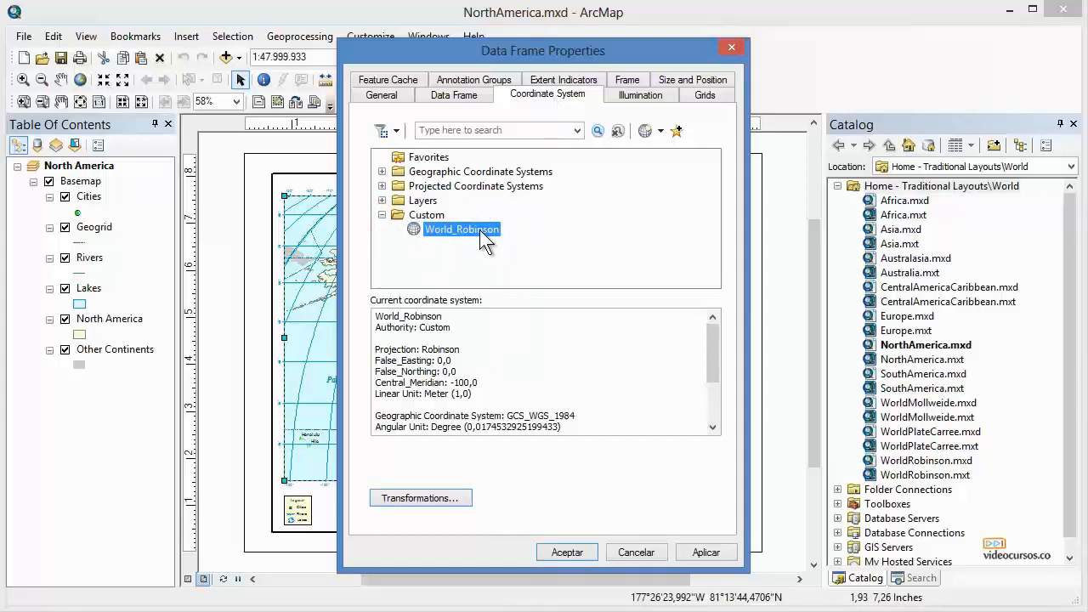
Open the spatial filter options and the World_Robinson context options in the coordinate system list, closing each without choosing.
click(397, 131)
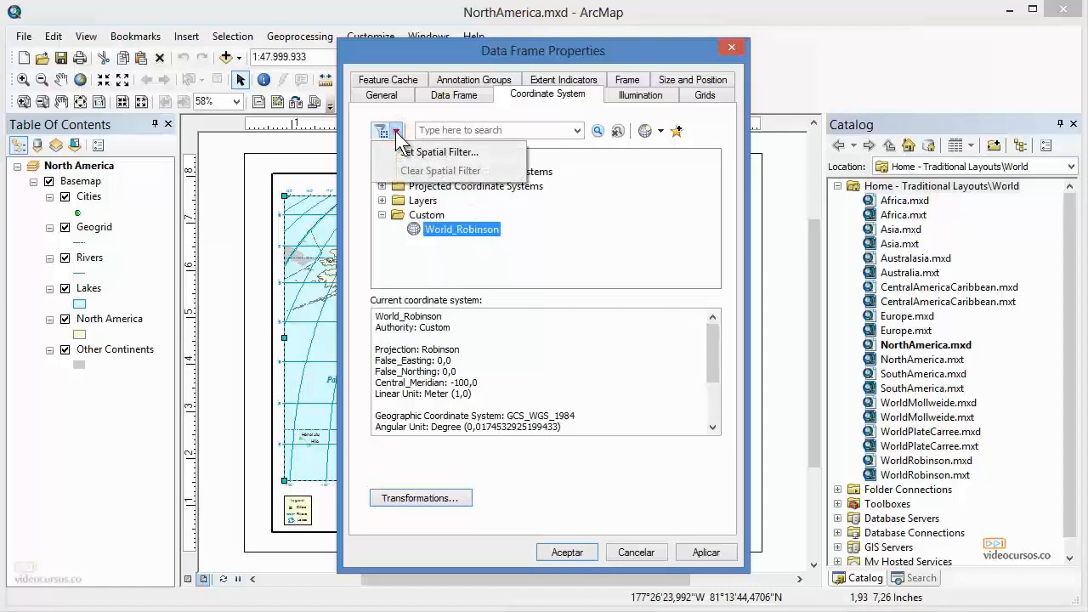
click(396, 131)
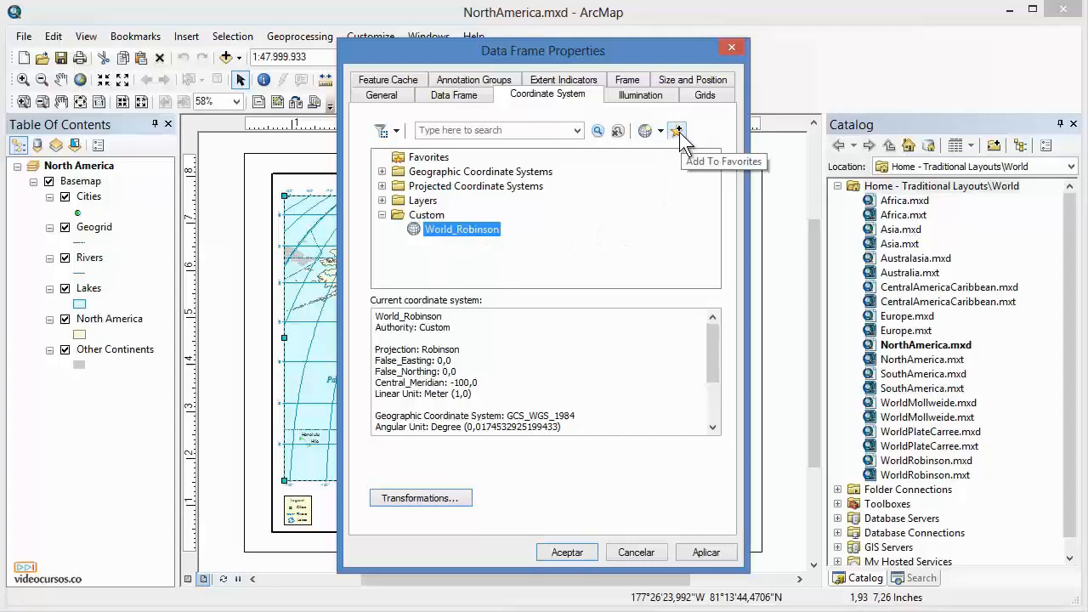
right_click(472, 241)
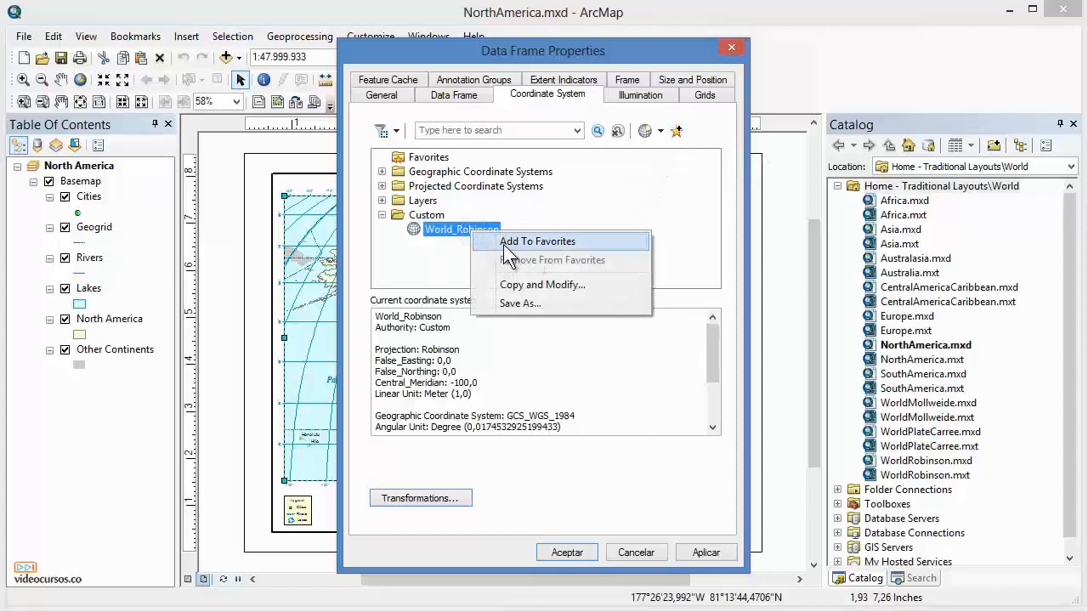
click(694, 238)
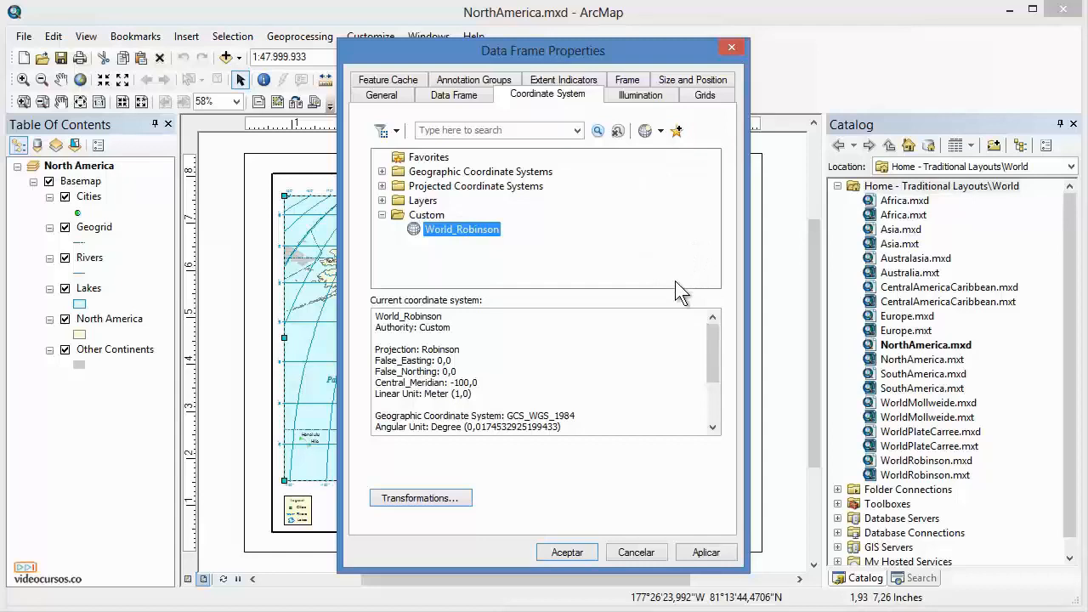
Expand the Layers folder and select the GCS_WGS_1984 coordinate system, expanding it to list its layers.
click(381, 200)
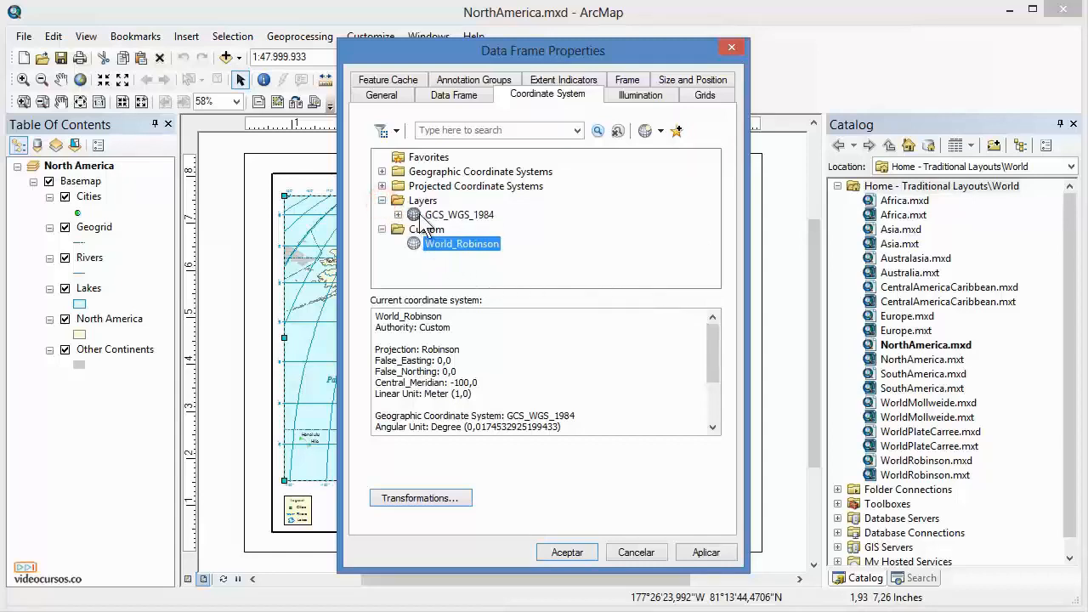
click(414, 215)
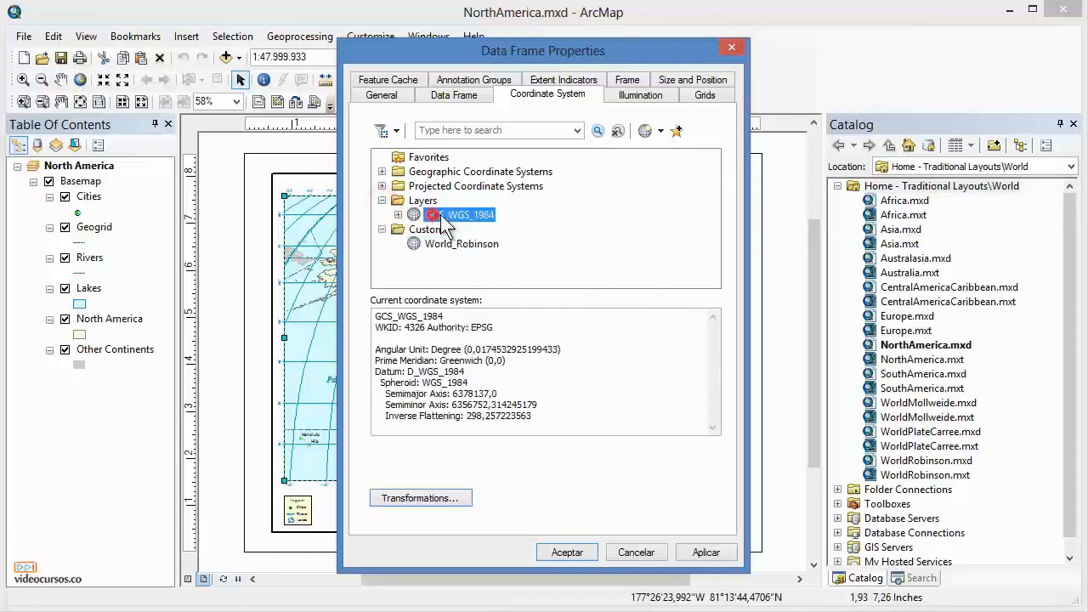
click(398, 215)
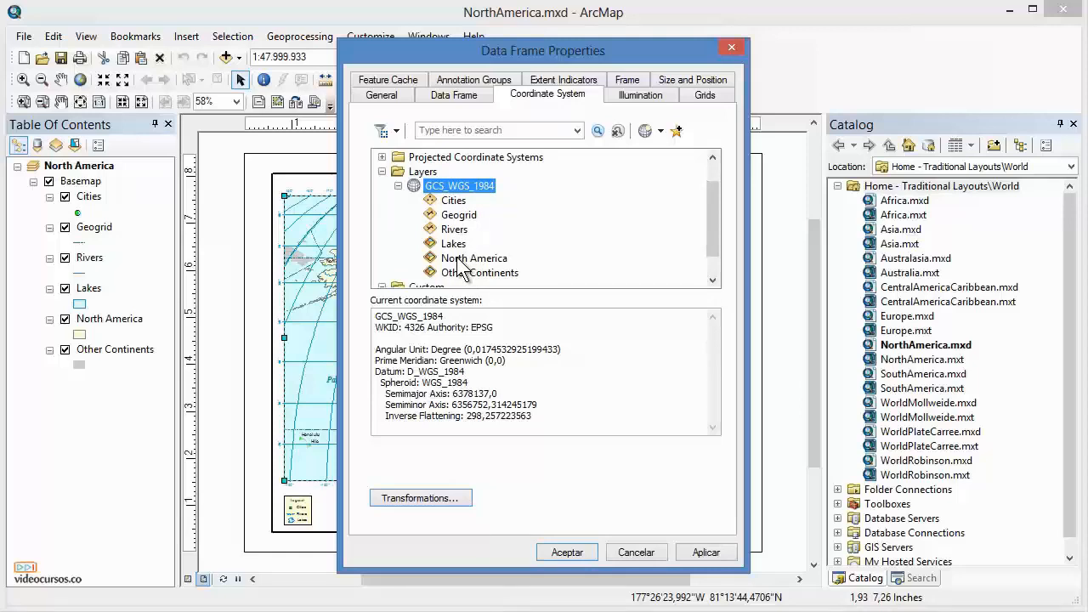
click(644, 133)
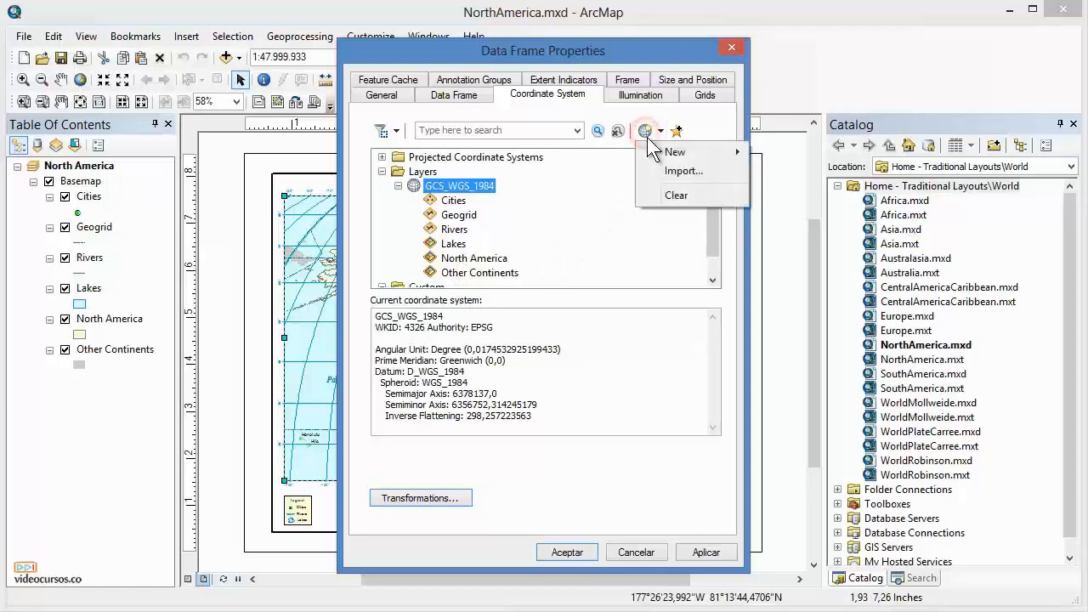
click(672, 170)
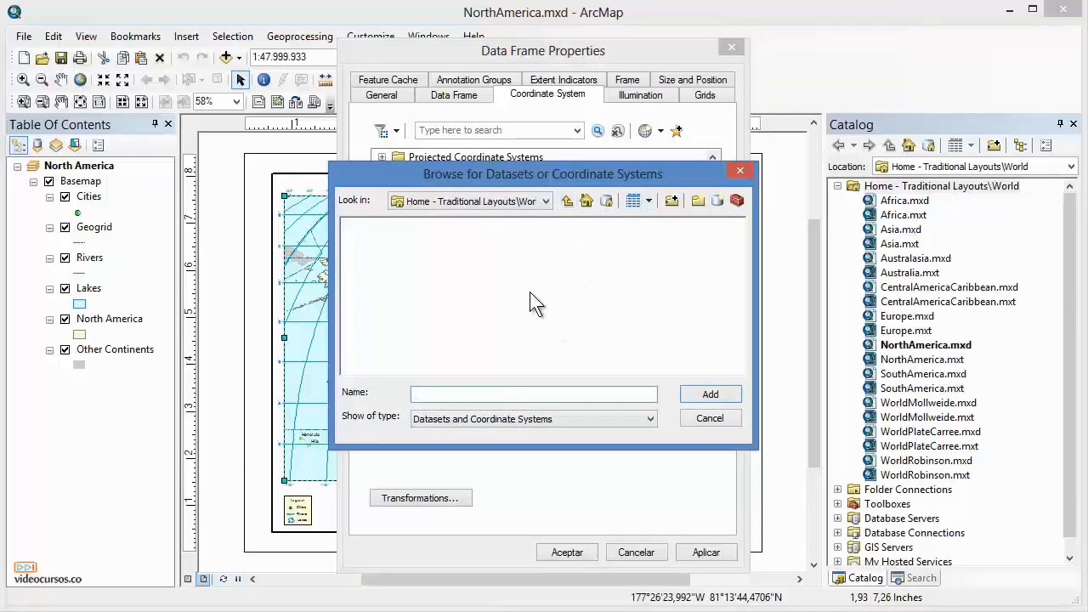
click(708, 419)
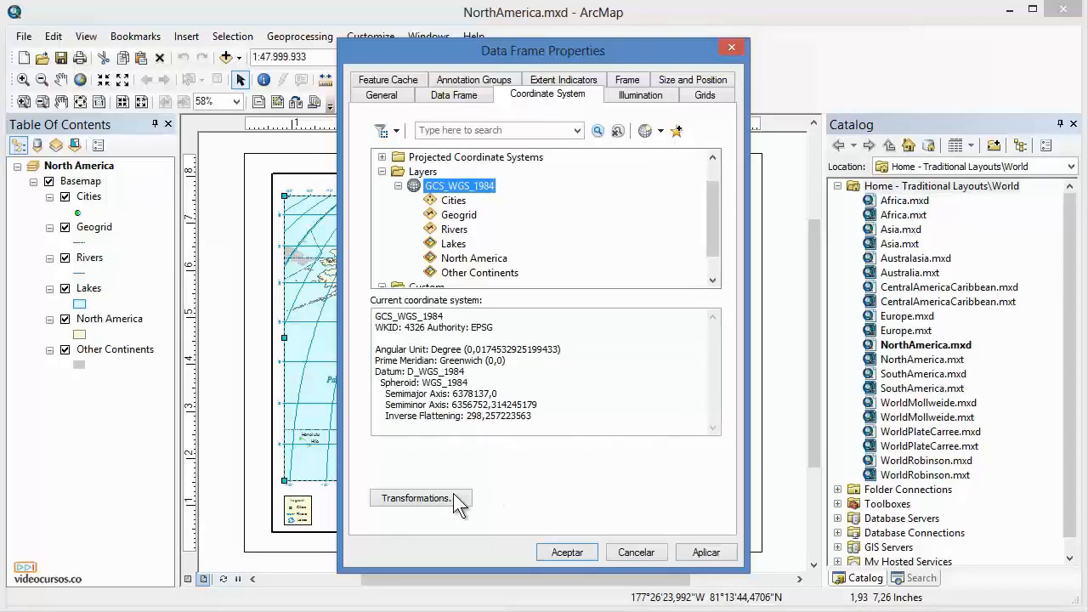
Open the geographic coordinate system Transformations dialog, check the Into options, and cancel it.
click(423, 498)
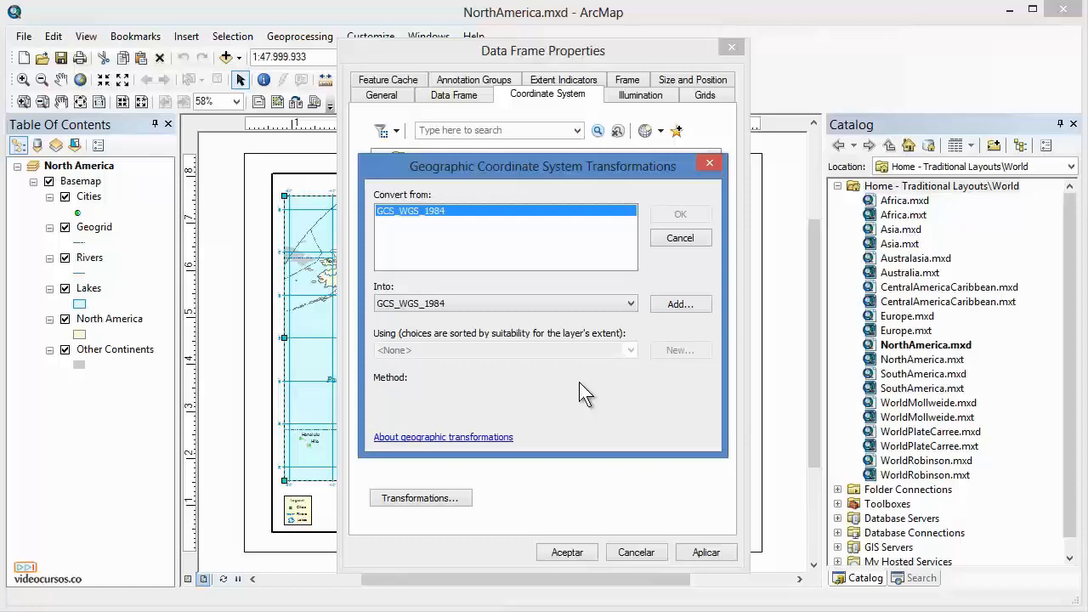
click(629, 303)
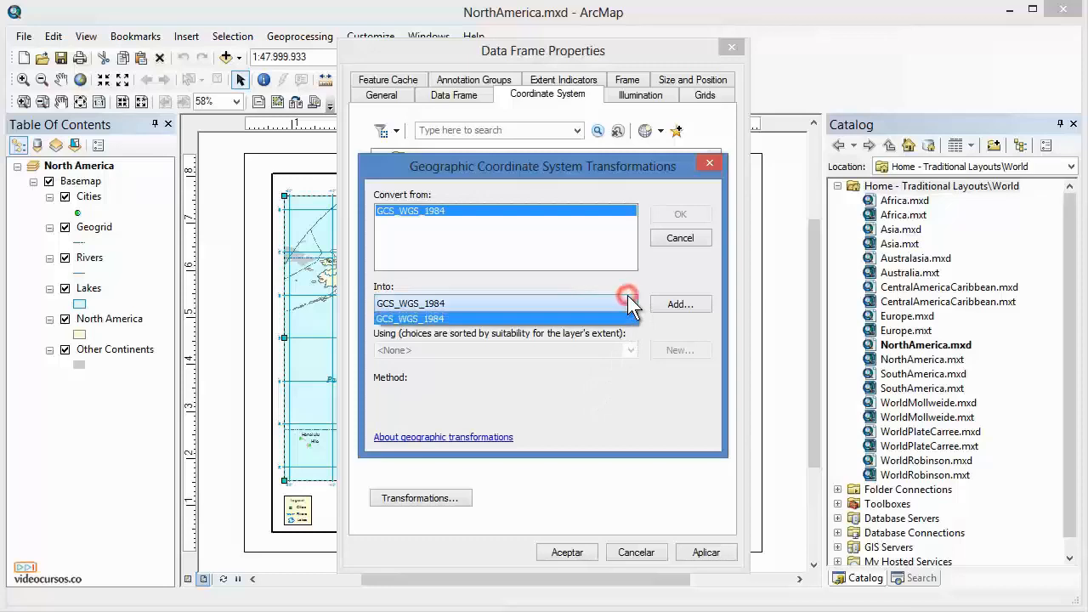
click(630, 304)
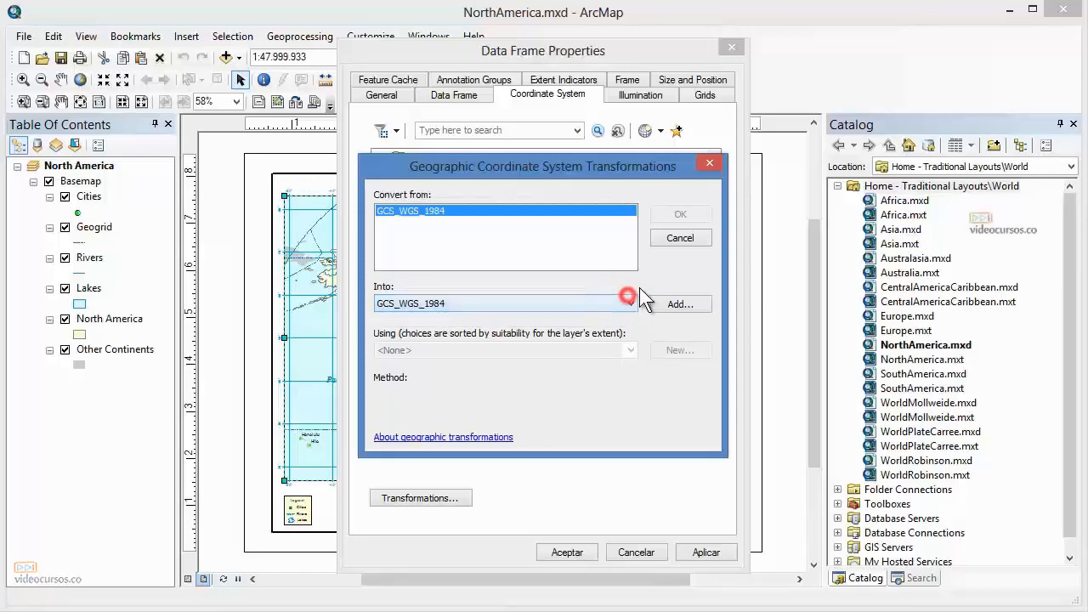
click(680, 237)
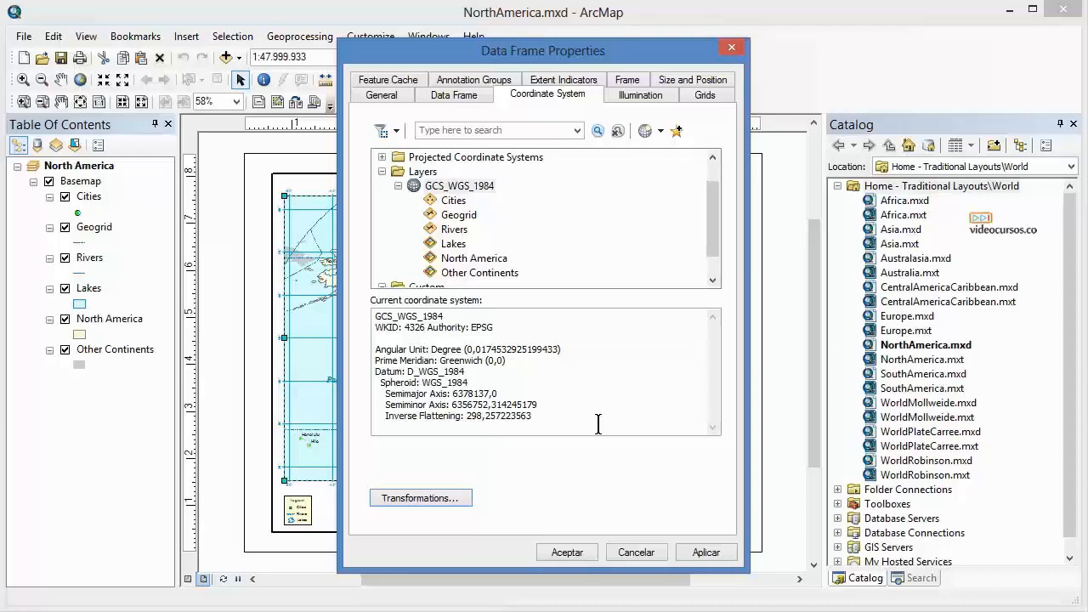
Switch to the General tab and review the display units options without changing them.
click(528, 52)
click(392, 95)
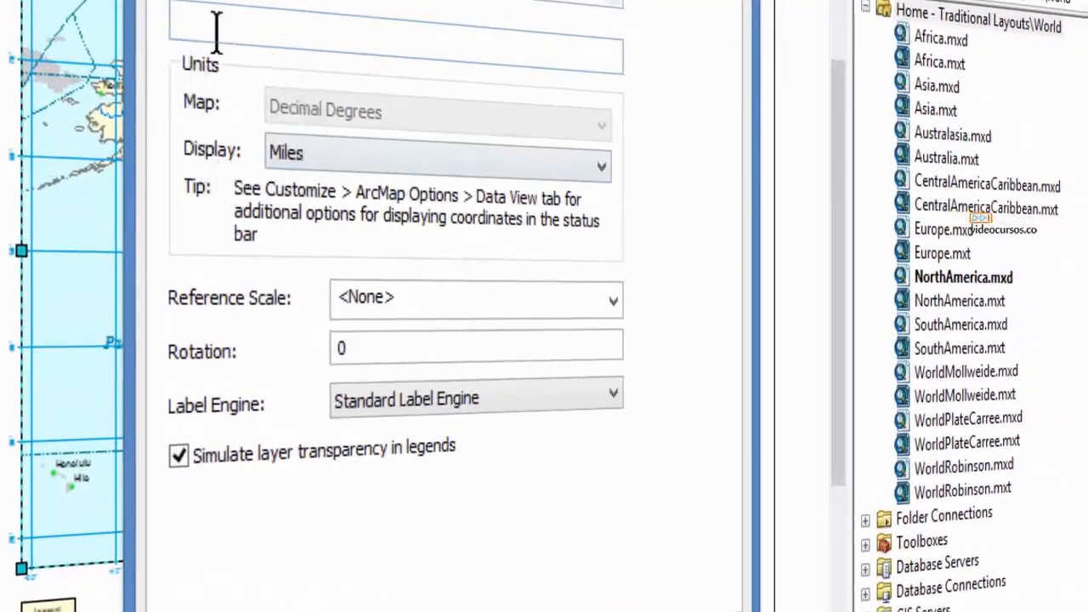
click(310, 156)
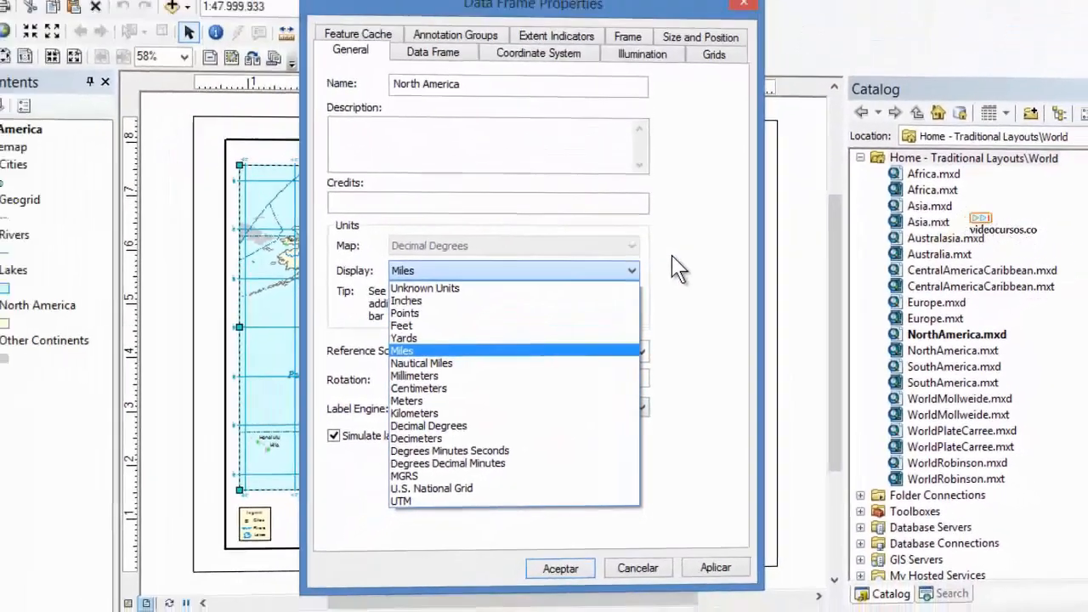
click(669, 255)
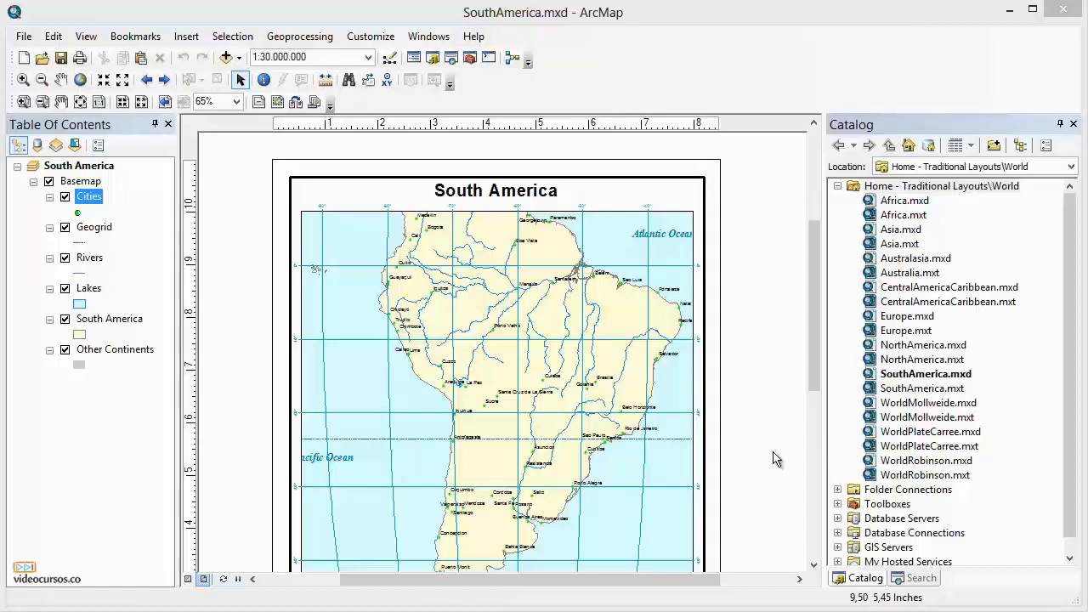
Switch the South America map to data view and back to layout view, then pause and resume drawing.
click(189, 579)
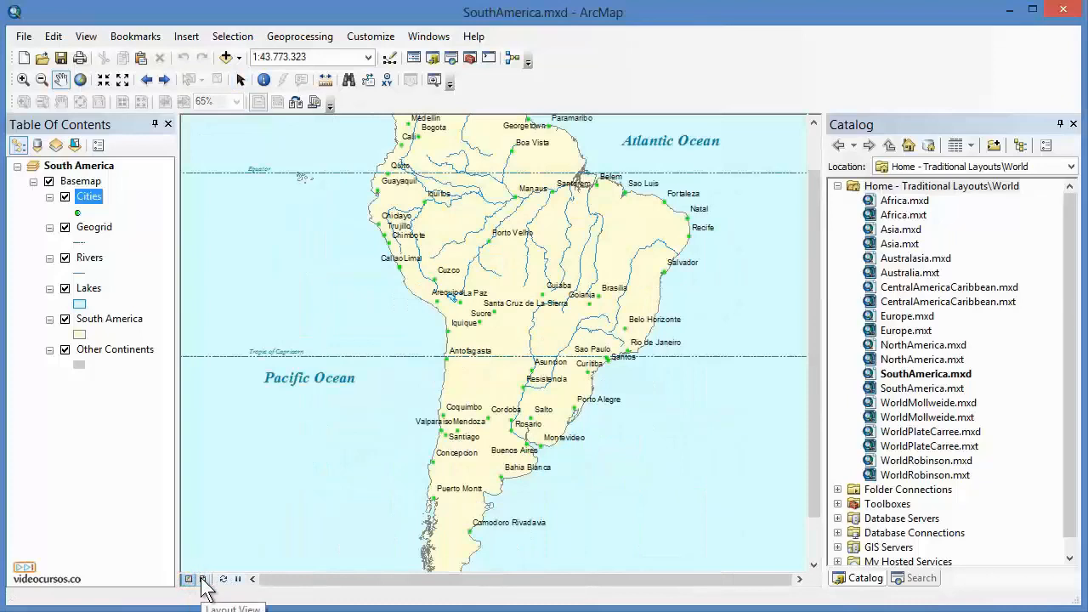
click(203, 580)
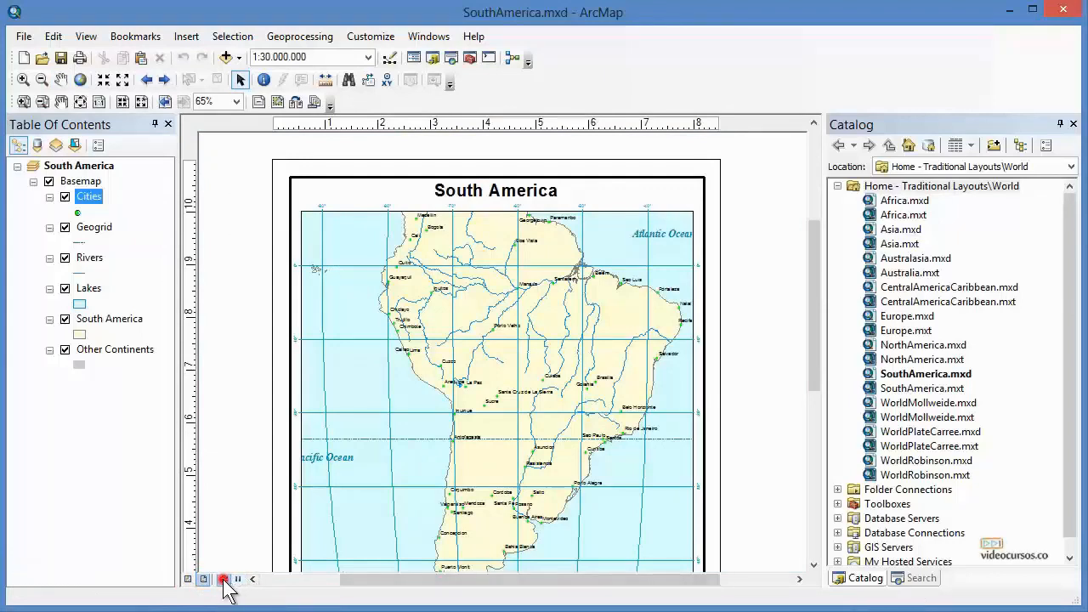
click(236, 580)
click(236, 580)
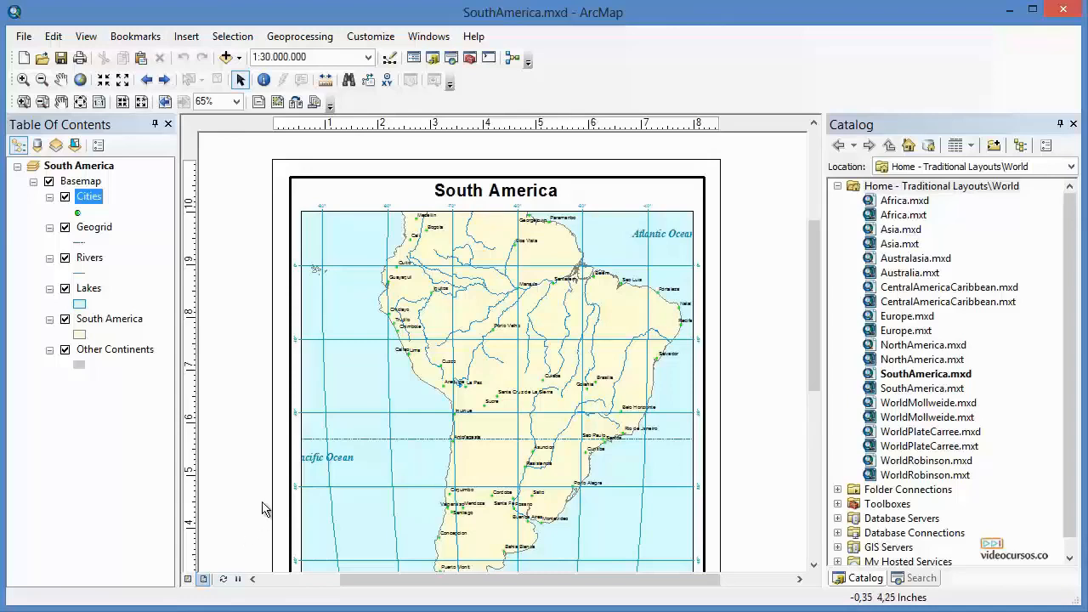
Switch to data view and back to layout view through the View menu.
click(86, 38)
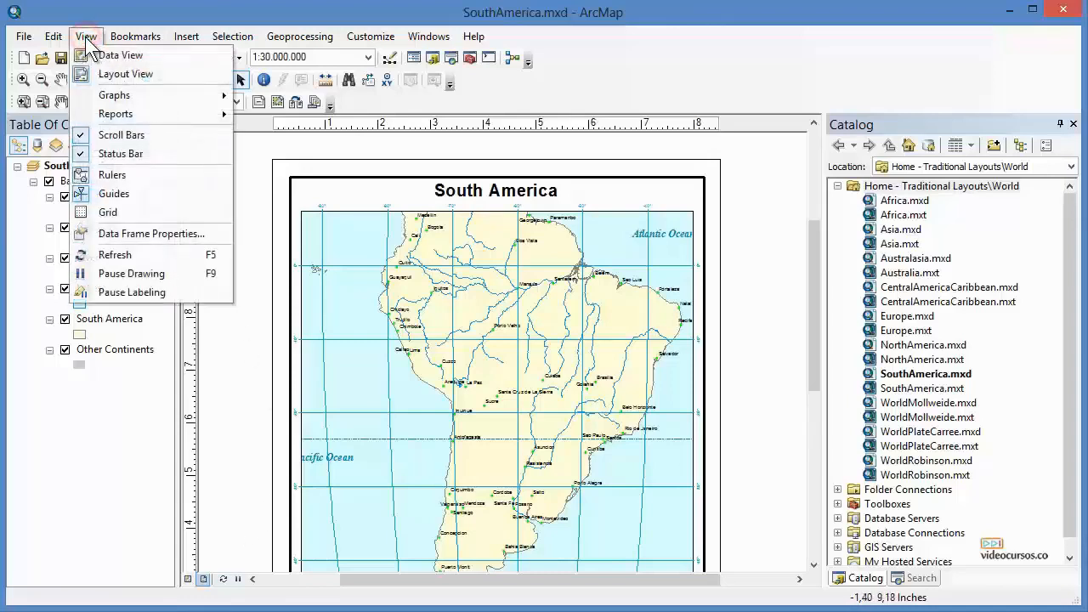
click(135, 57)
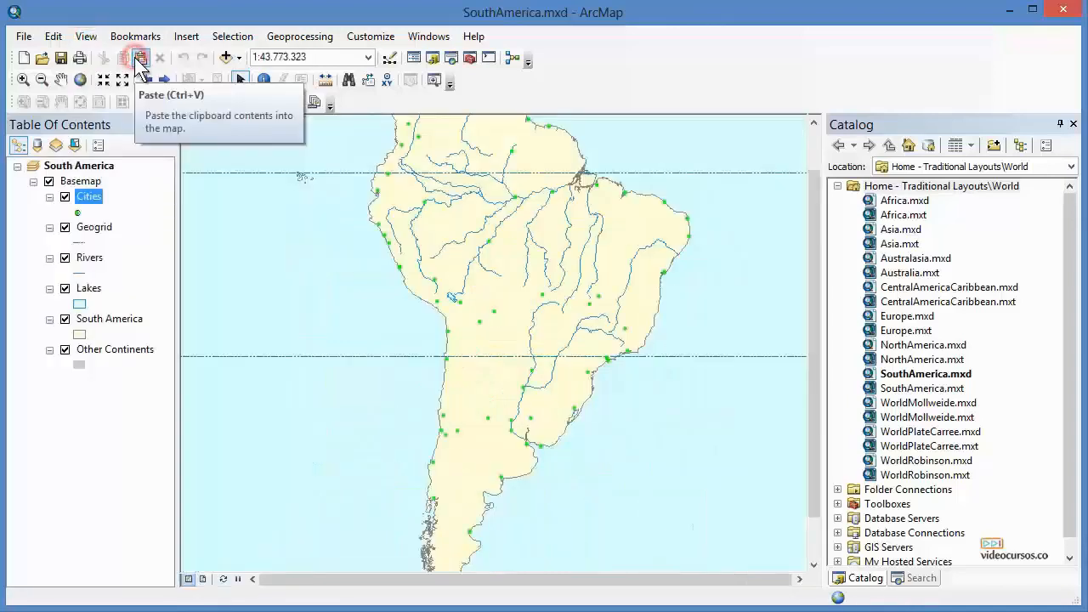
click(87, 38)
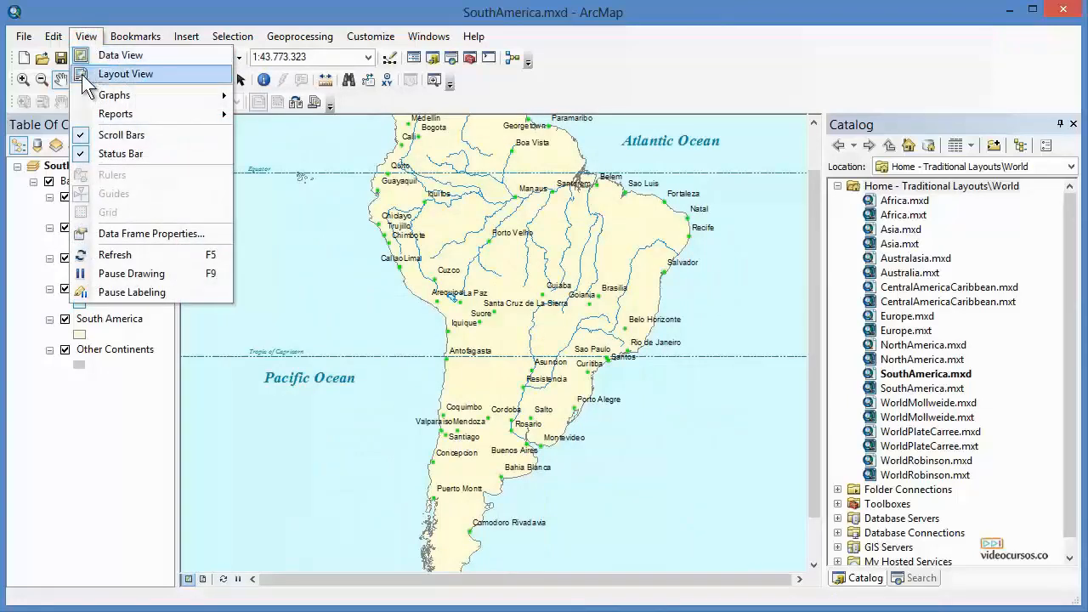
click(145, 87)
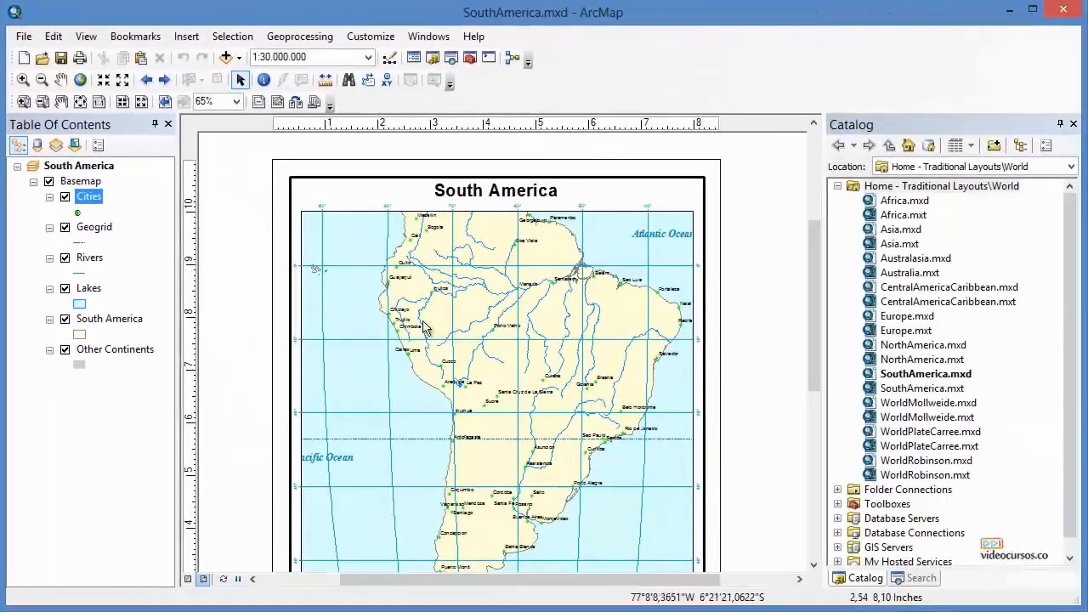
Zoom the layout in and out to examine the South America map at different magnifications.
scroll(510, 333, up, 2)
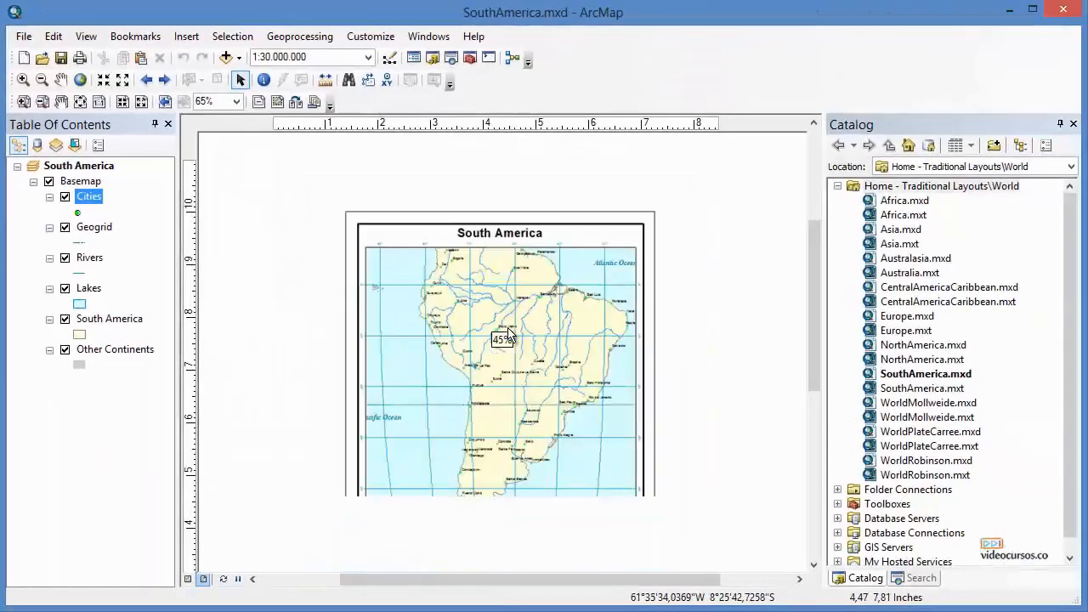
scroll(509, 334, down, 3)
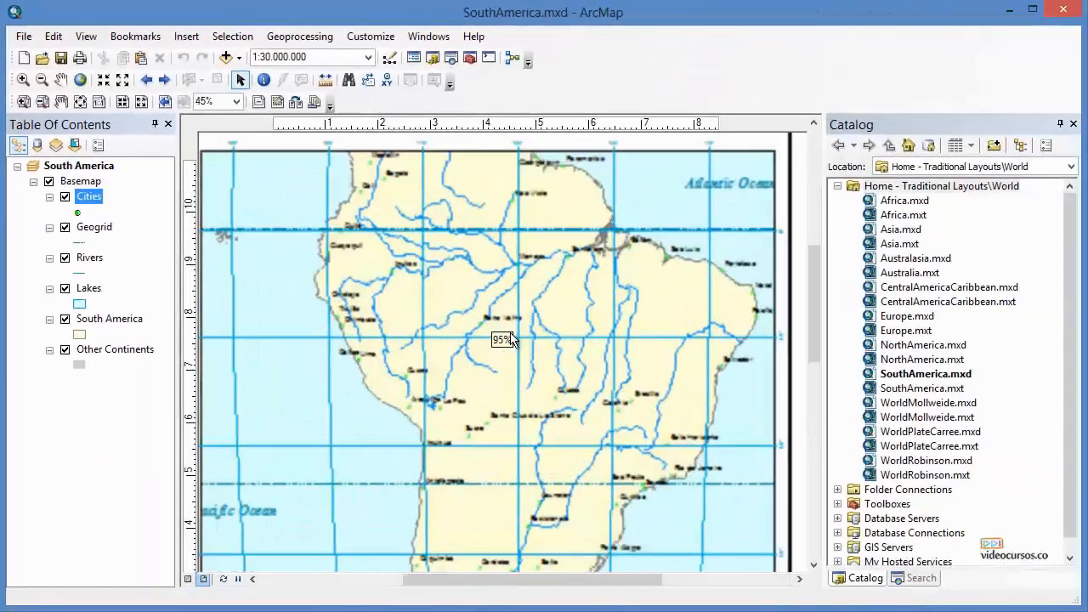
scroll(510, 339, up, 1)
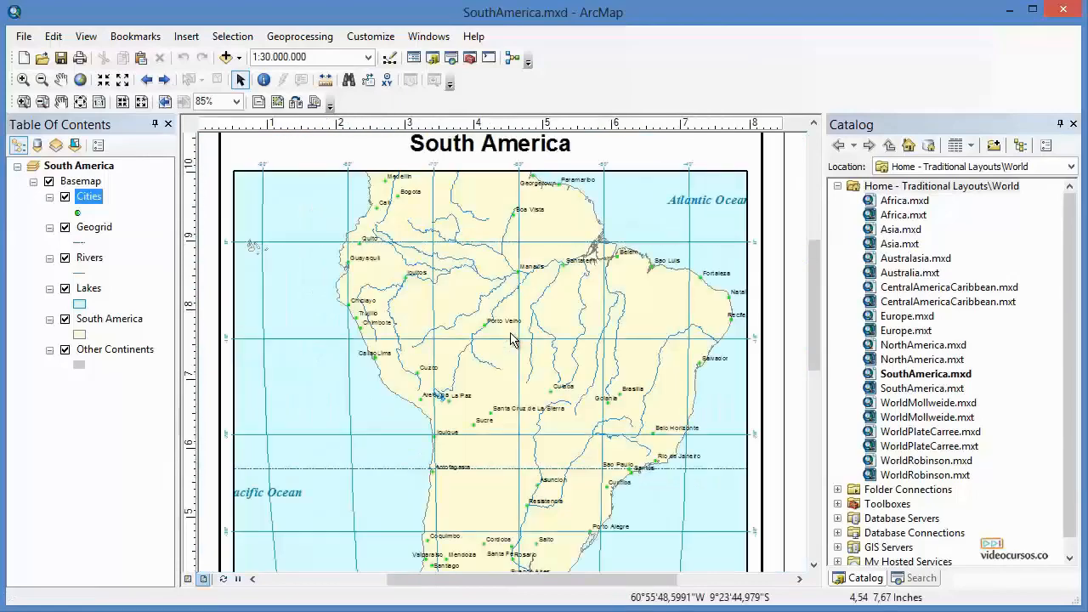
scroll(510, 338, down, 9)
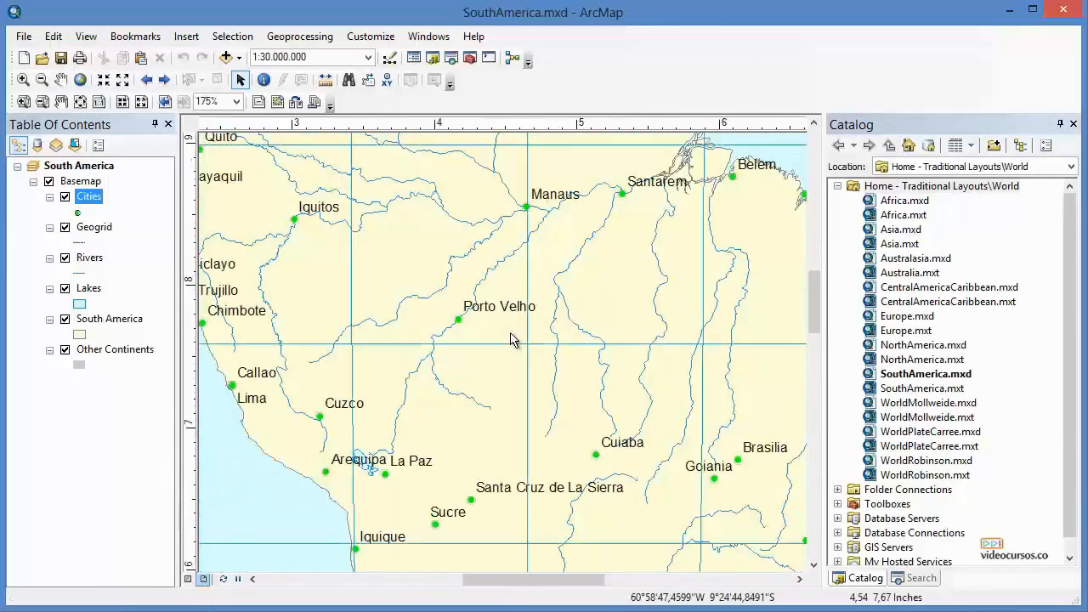
scroll(511, 338, up, 5)
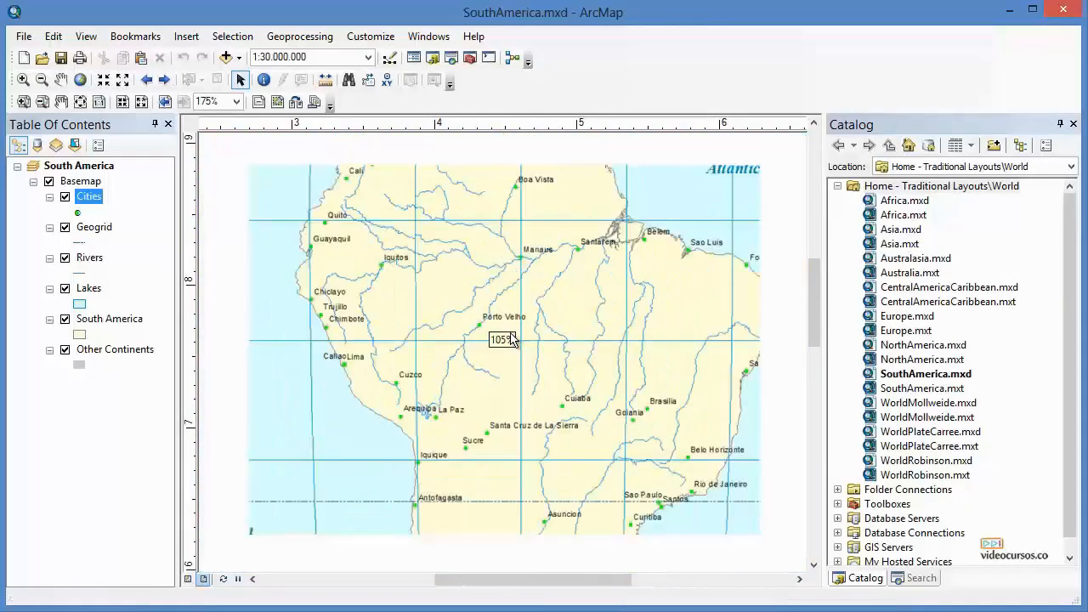
scroll(510, 338, up, 2)
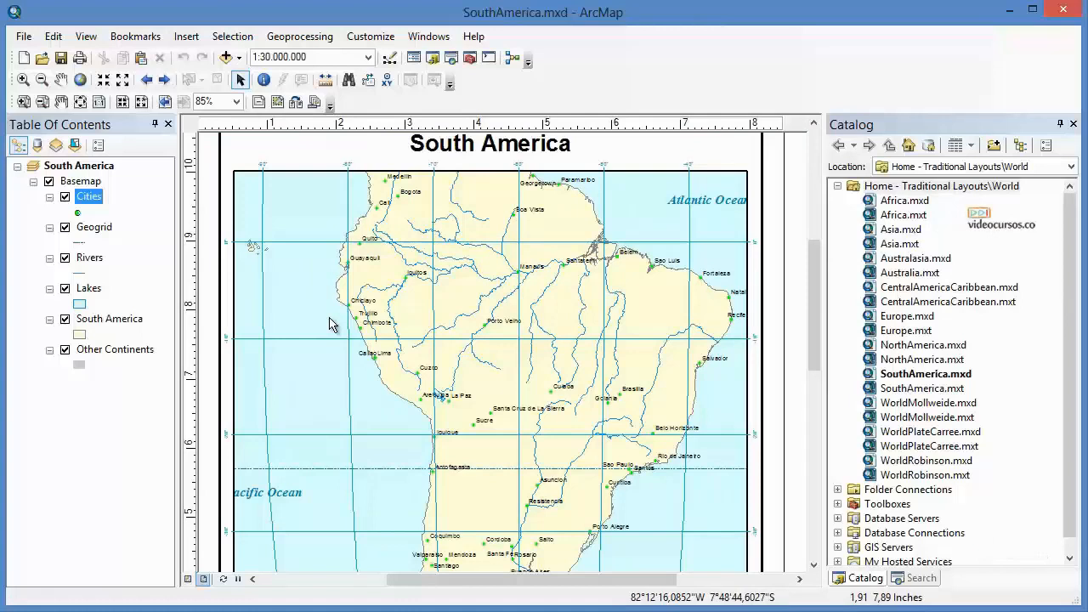
Open the South America data frame properties and review the Data Frame tab's Extent options, keeping Automatic.
click(86, 37)
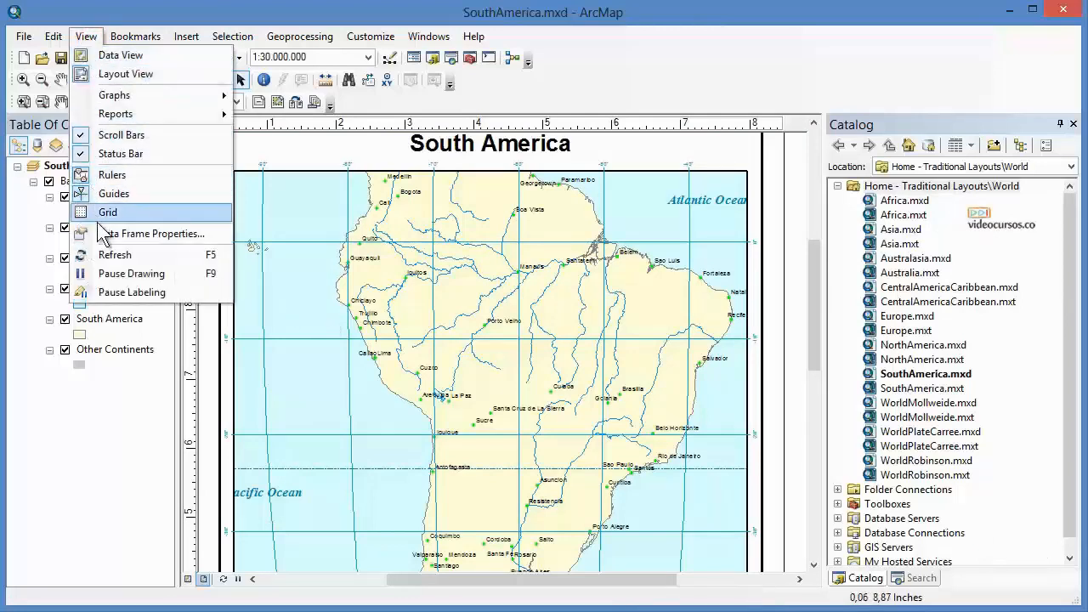
click(167, 233)
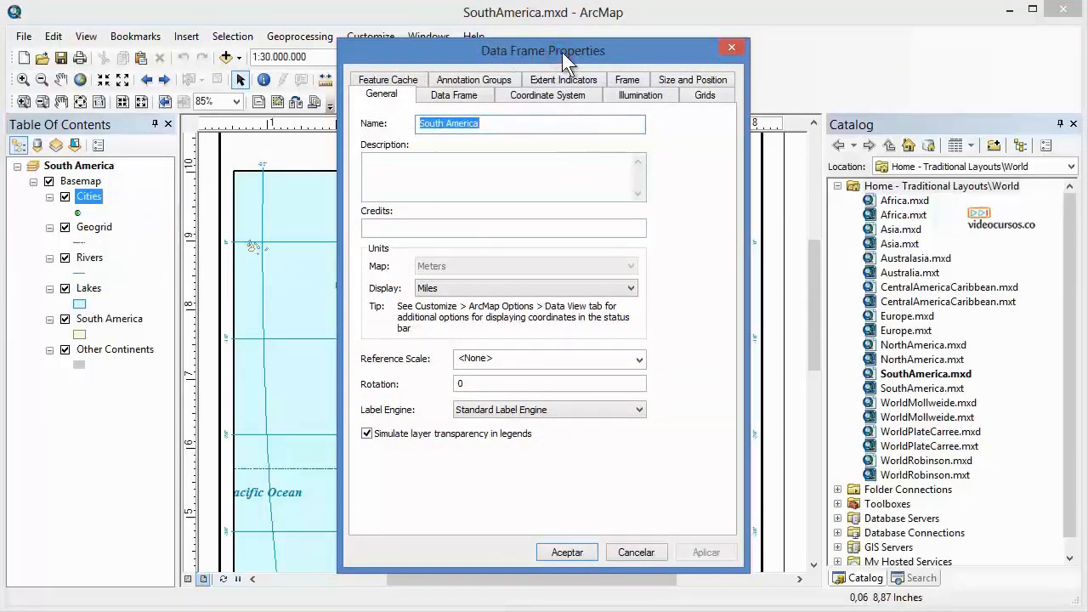
click(438, 95)
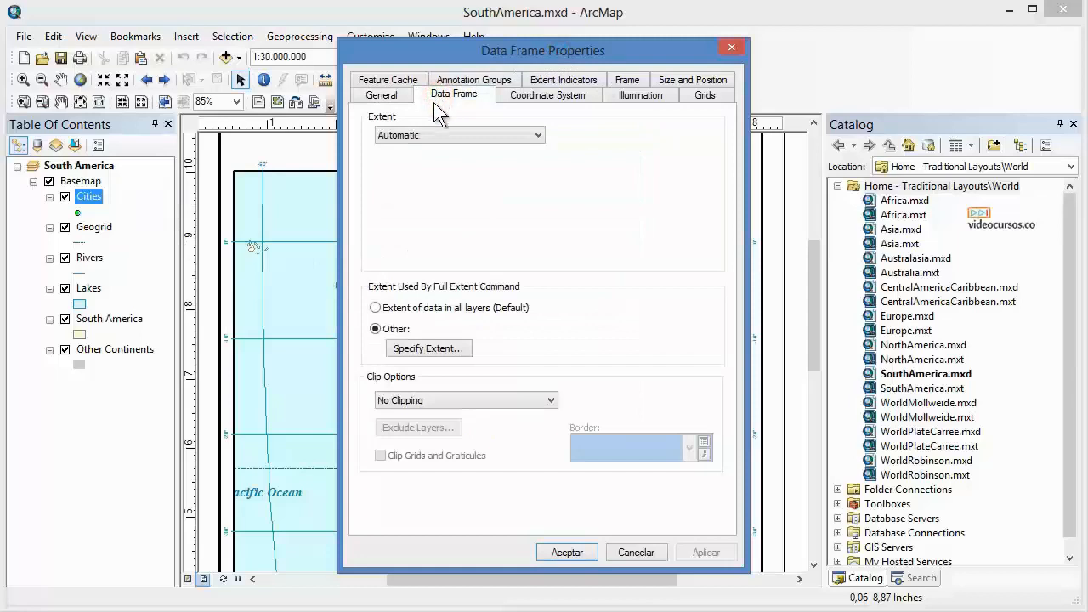
click(389, 118)
click(442, 135)
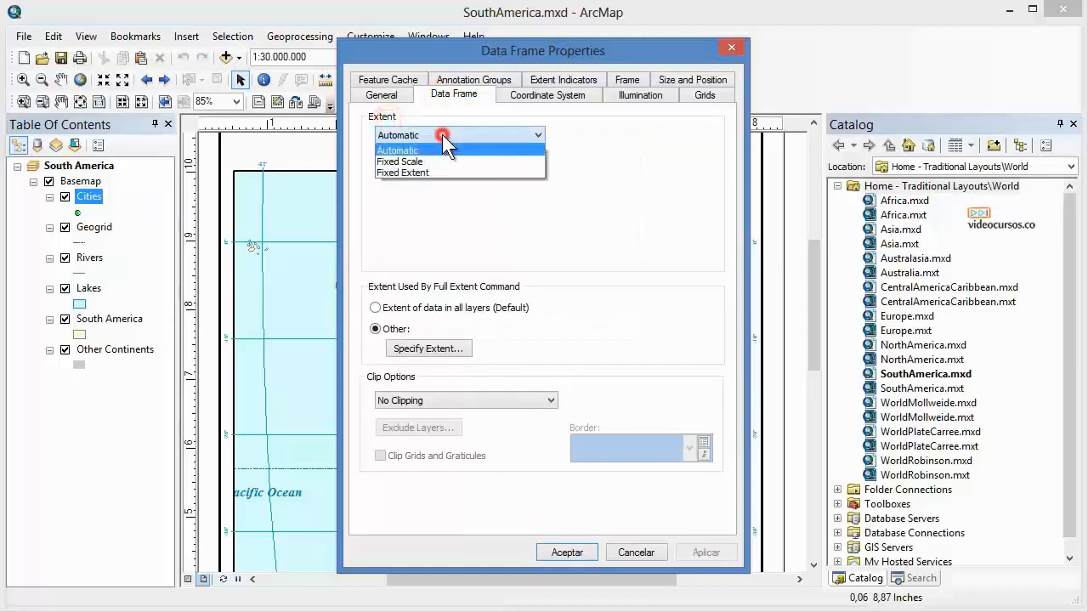
click(418, 150)
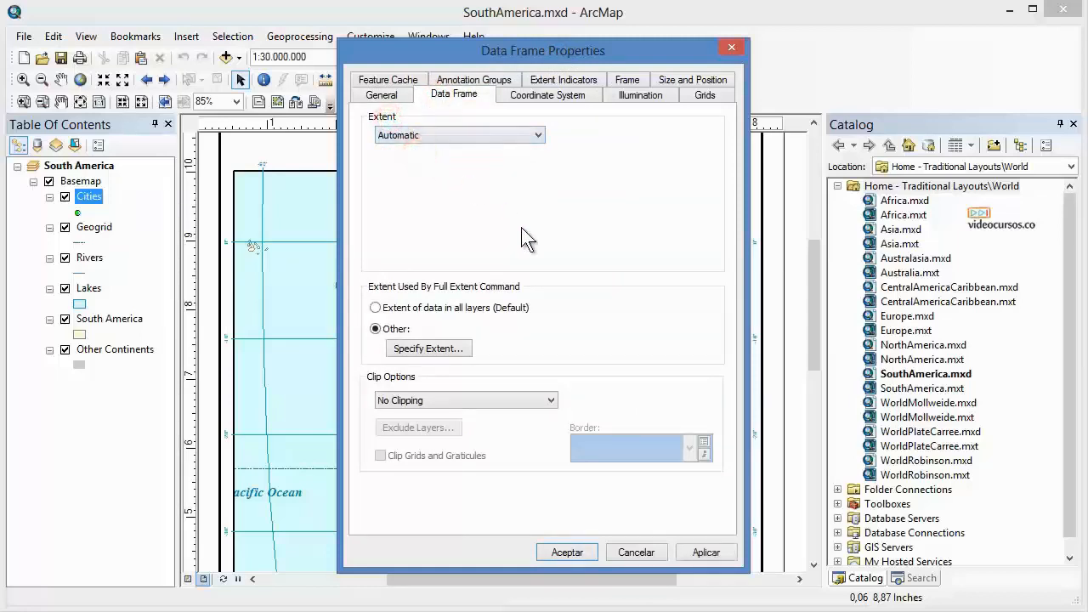
Close the data frame properties and inspect the Visible Scale Range options for the Cities layer.
click(662, 557)
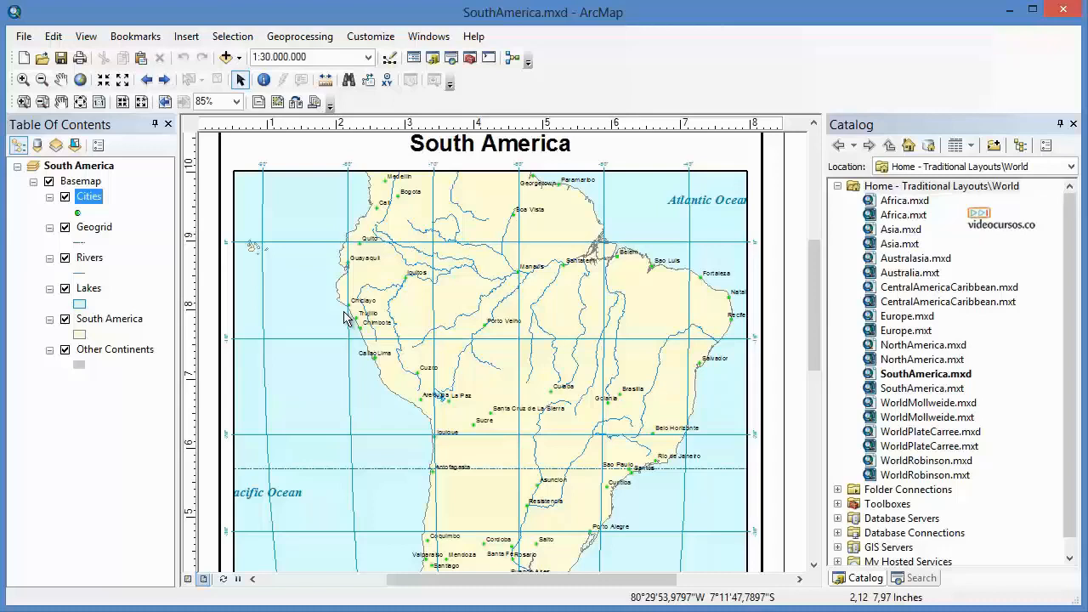
right_click(90, 201)
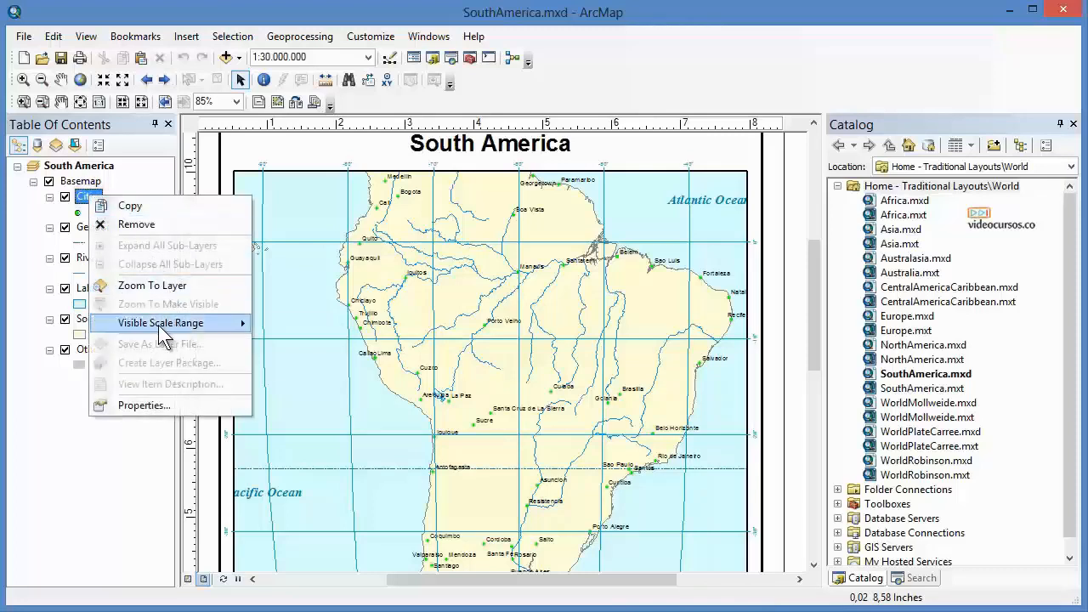
mouse_move(167, 331)
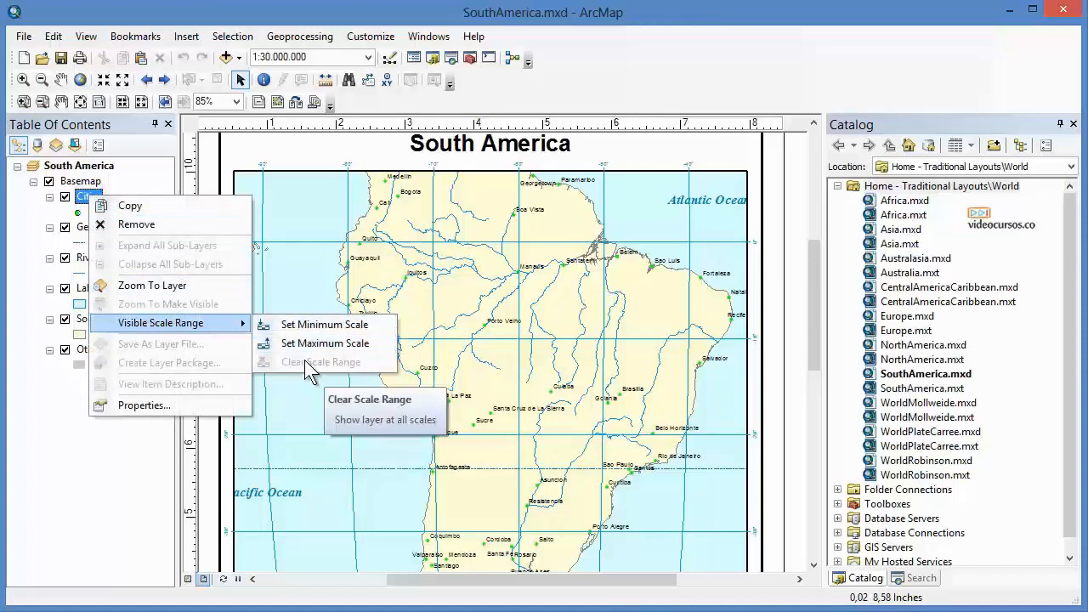
click(776, 389)
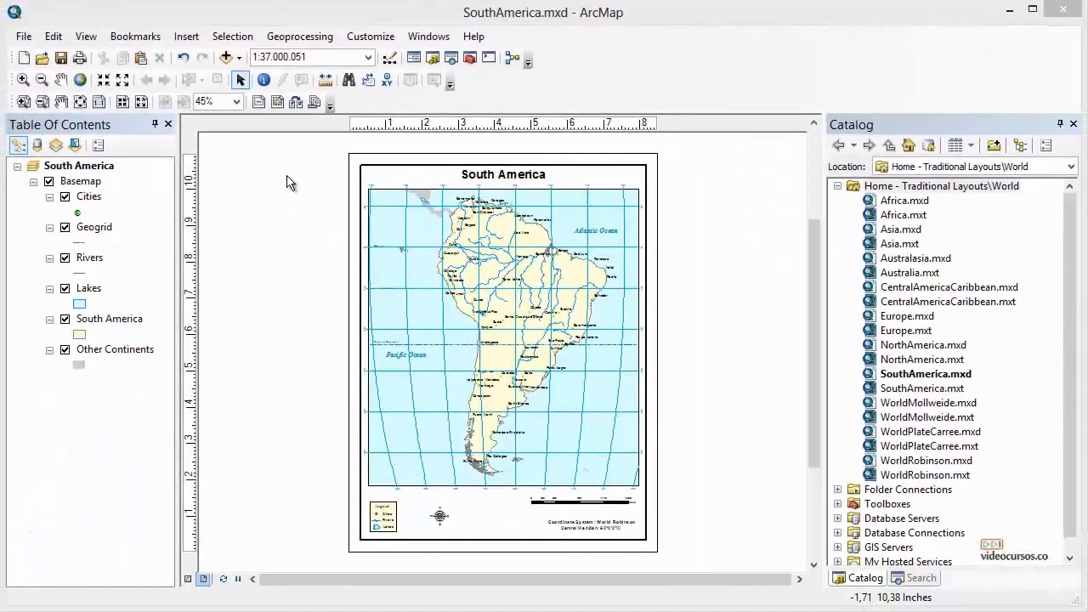
Reopen the data frame properties, set the Data Frame extent to Automatic and accept.
click(86, 37)
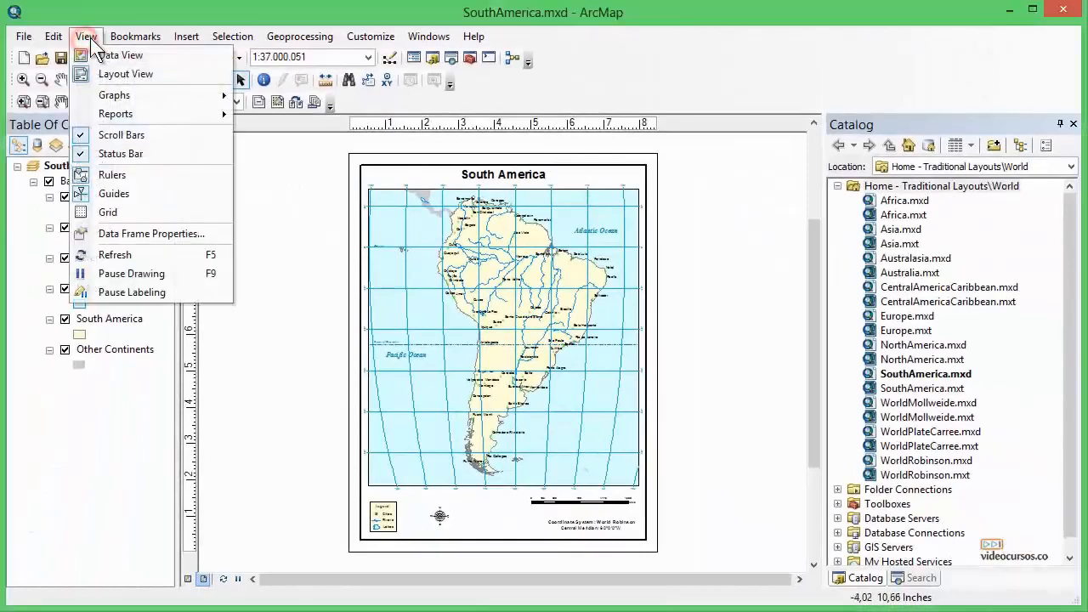
click(149, 235)
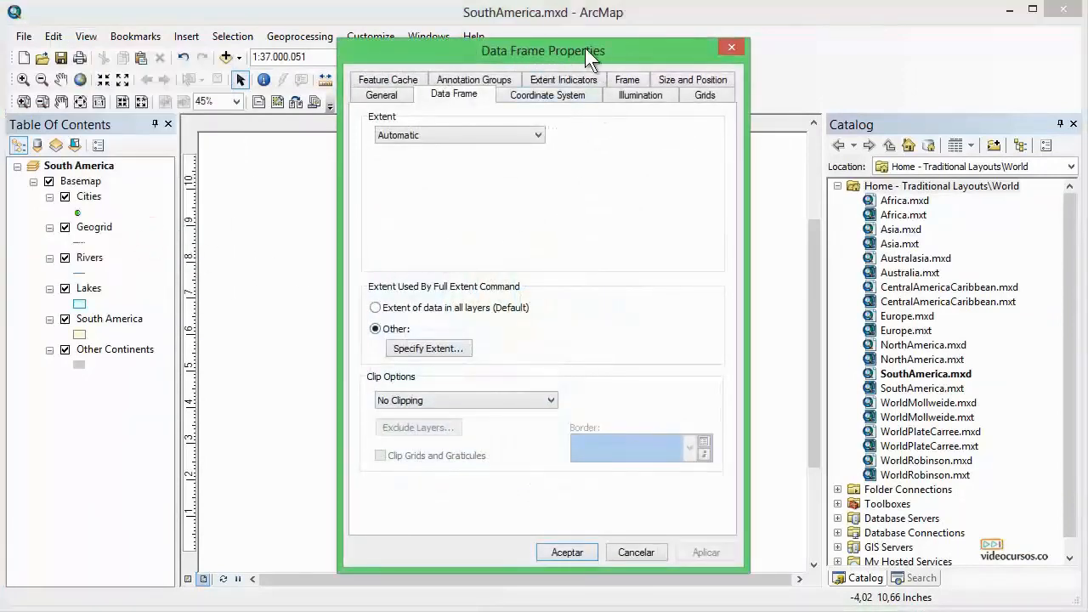
click(453, 95)
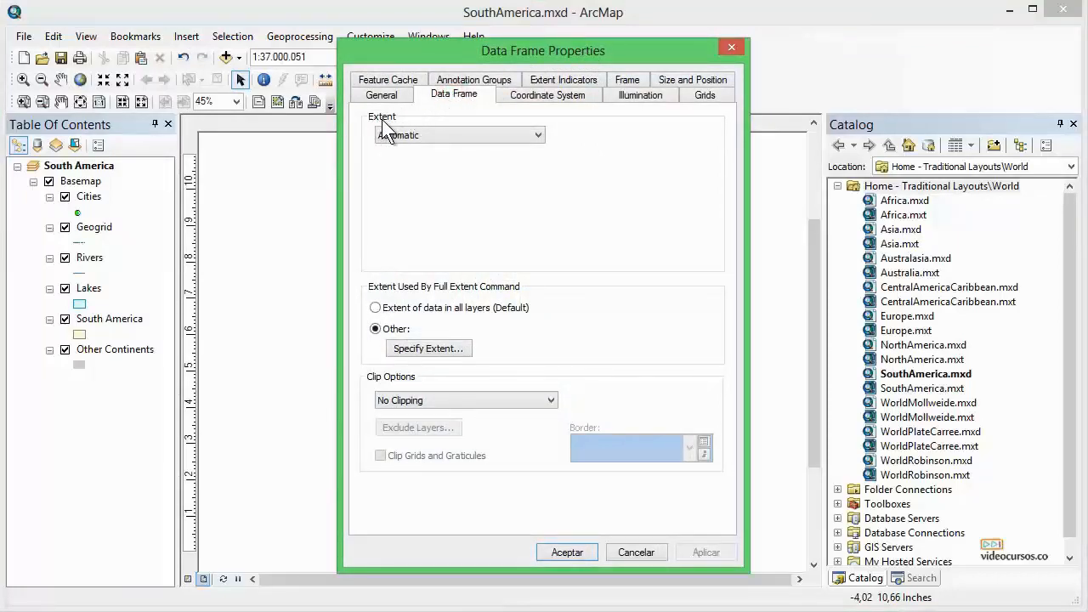
click(538, 136)
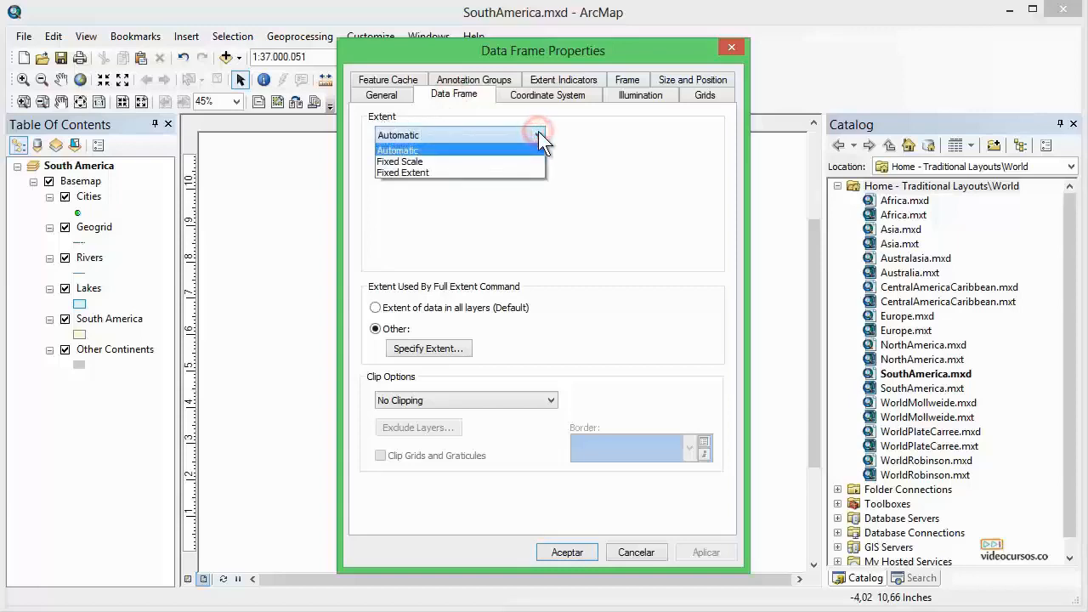
click(408, 151)
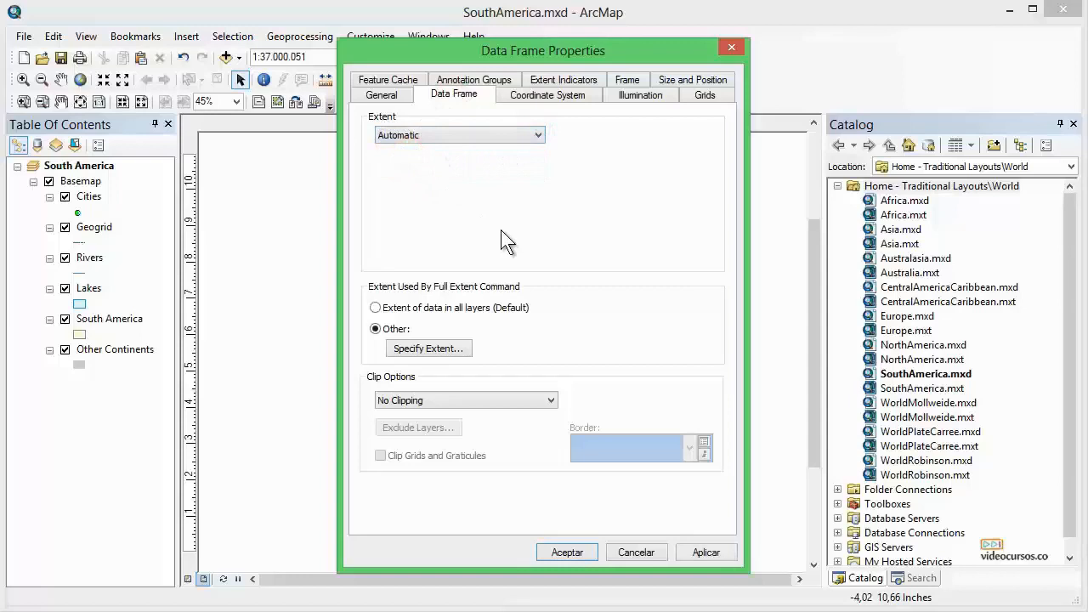
click(565, 548)
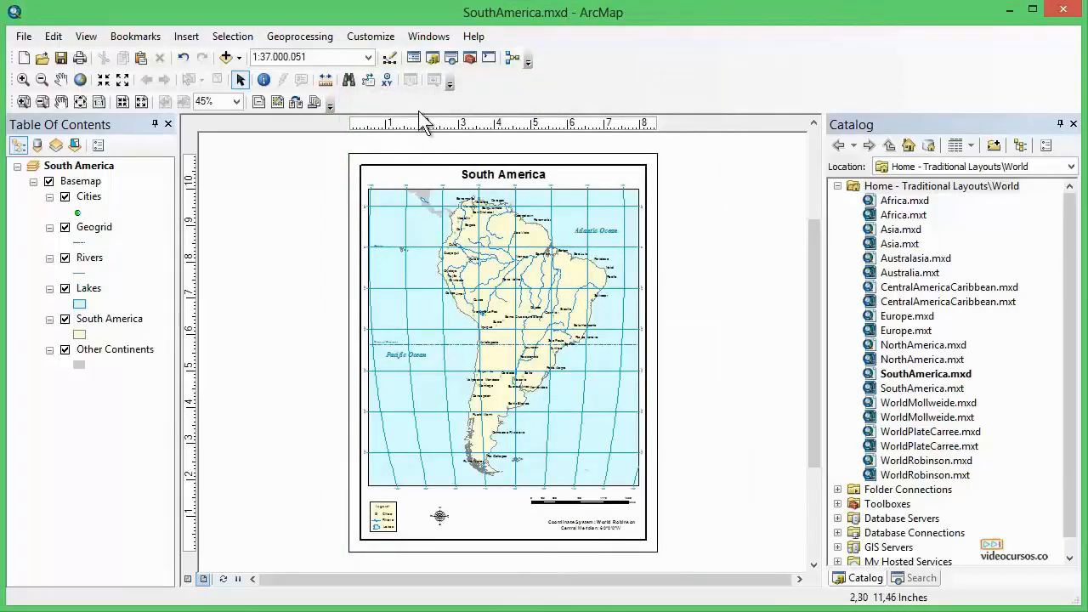
Open Scale Settings from the map scale list and review its Standard Scales, Load options and Scale Format tab.
click(368, 57)
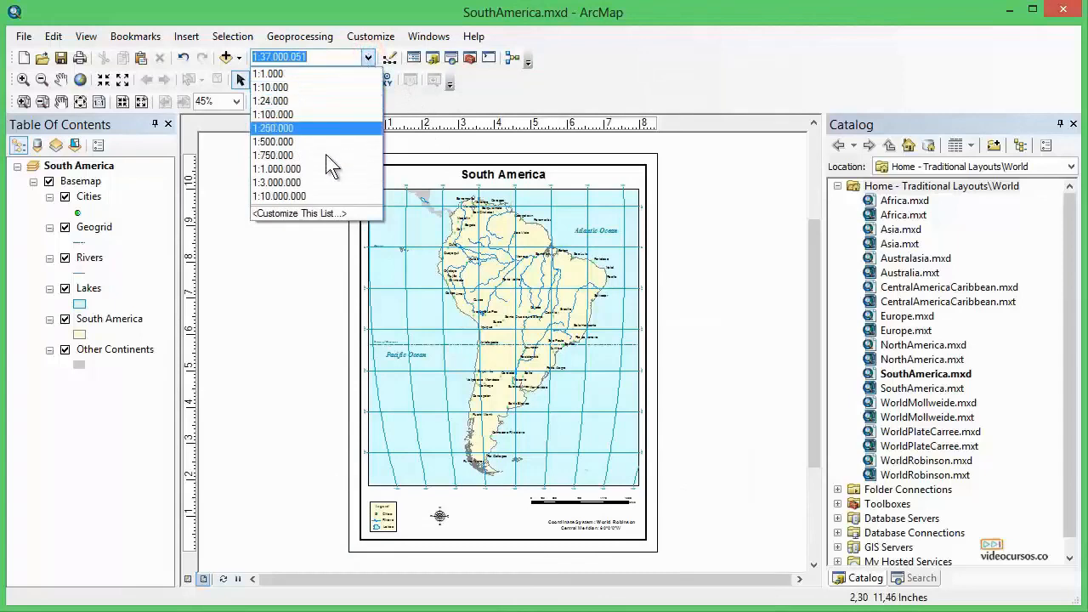
click(299, 213)
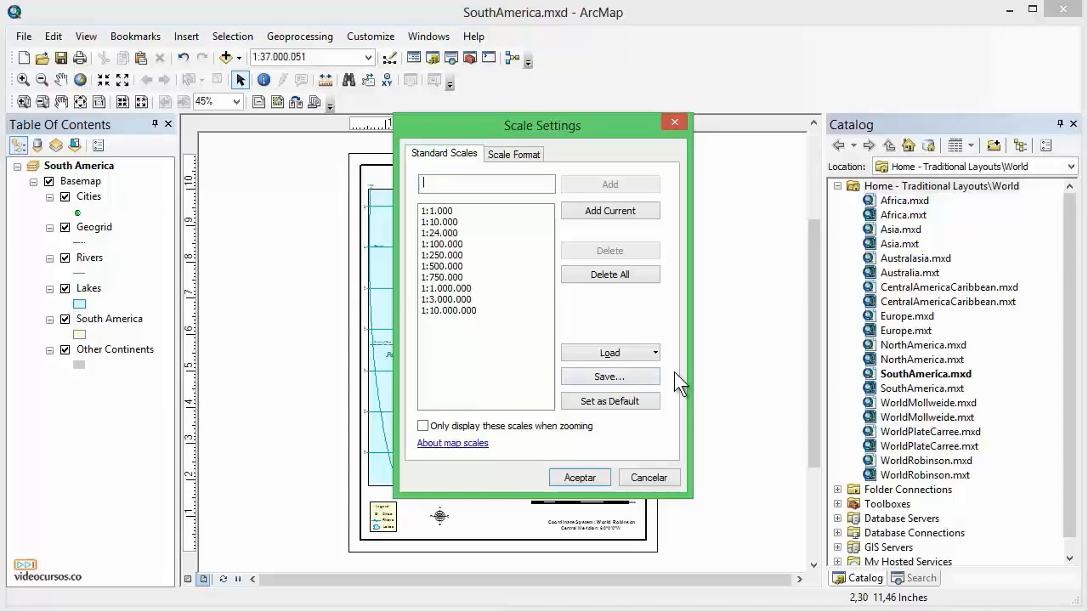
click(445, 157)
click(657, 353)
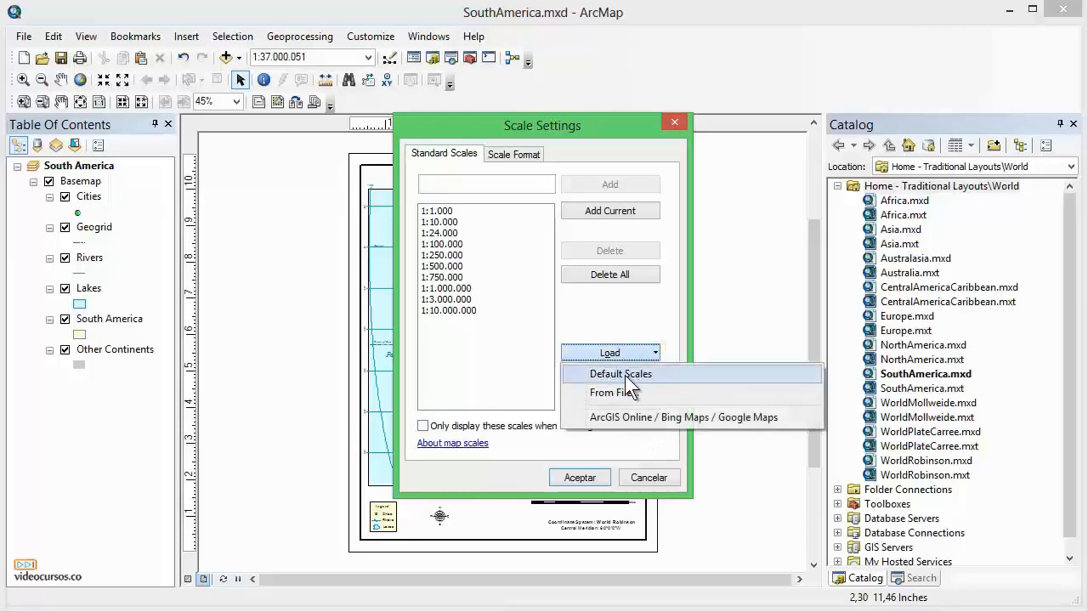
click(668, 314)
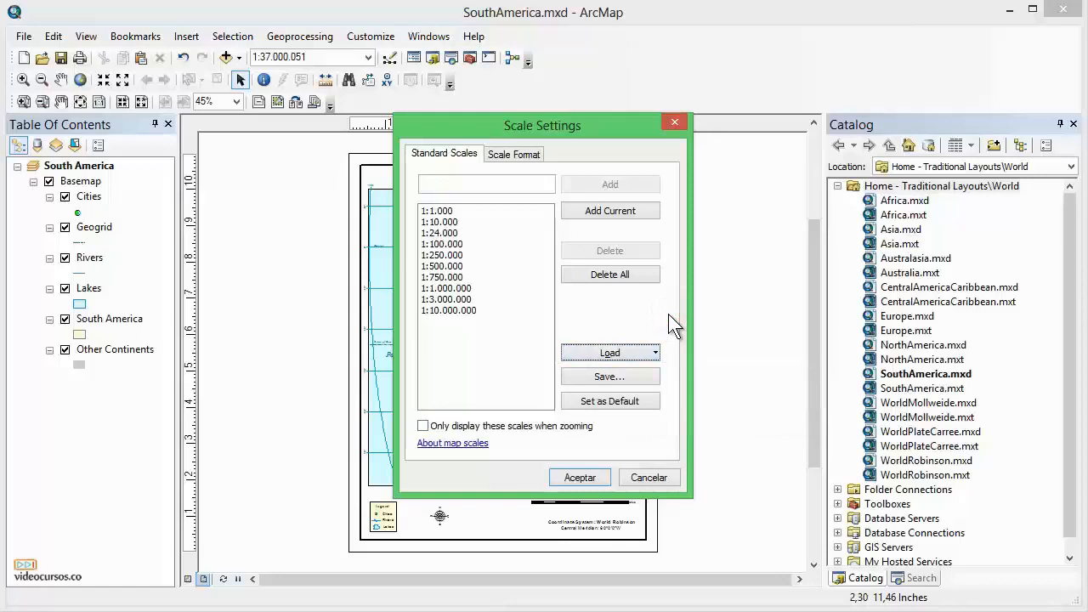
click(422, 426)
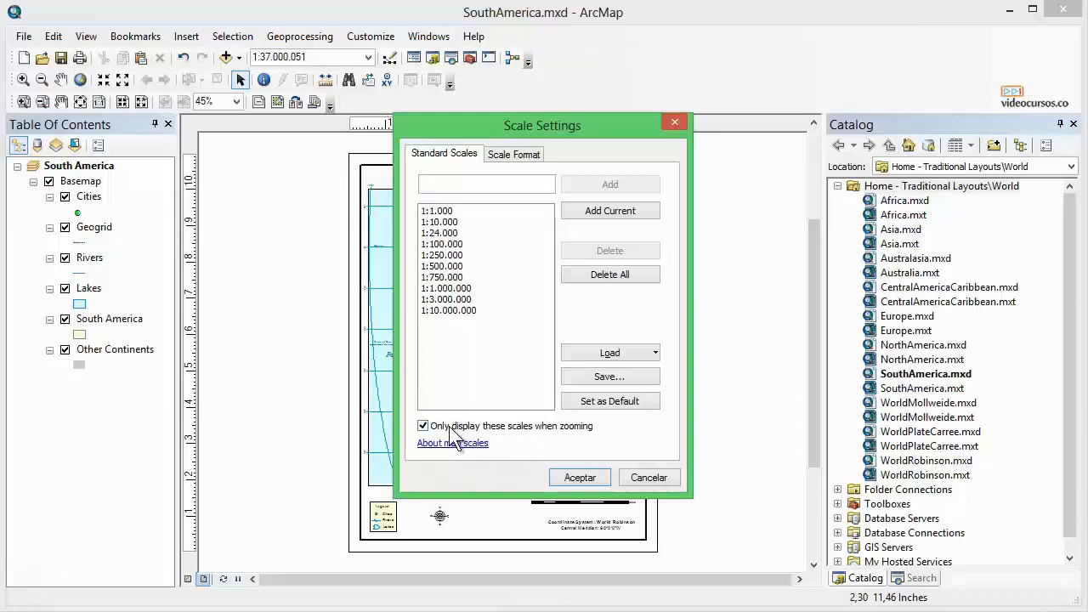
click(422, 425)
click(509, 157)
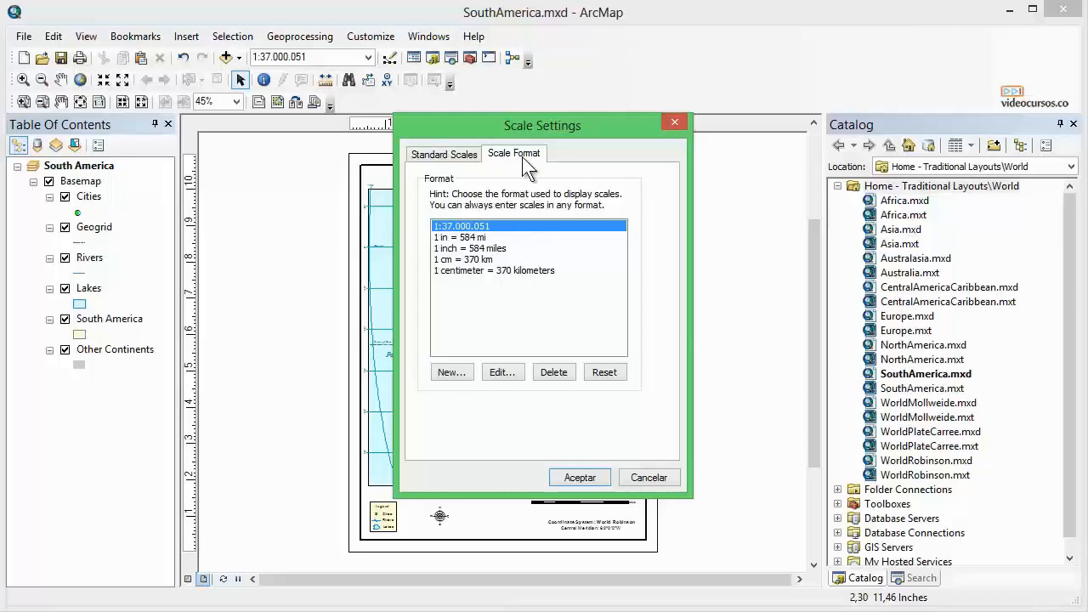
Switch from layout view to data view and pan the map over northern South America.
click(459, 155)
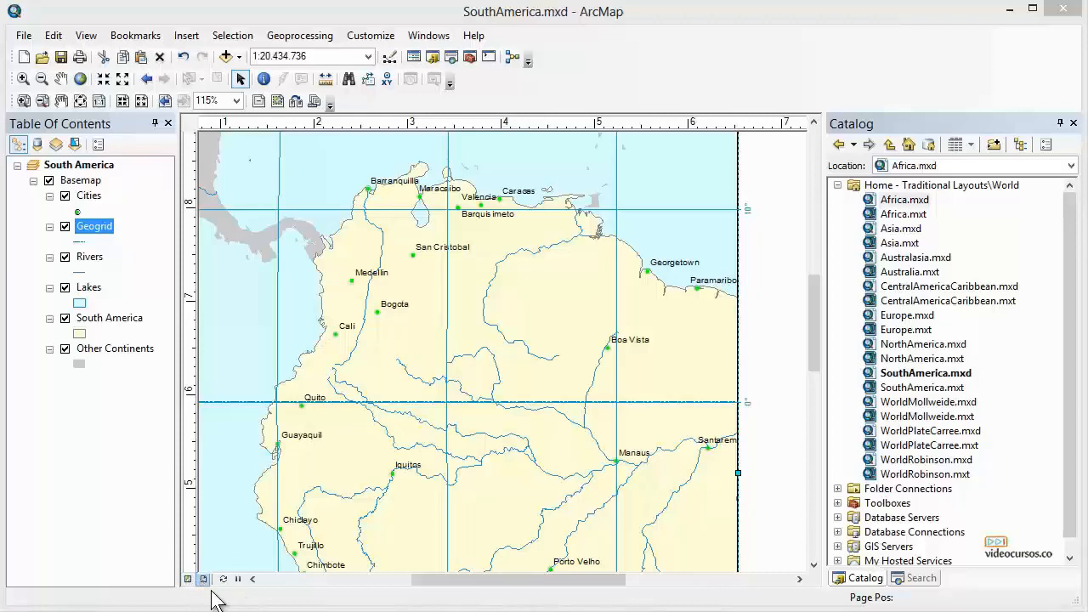
click(187, 579)
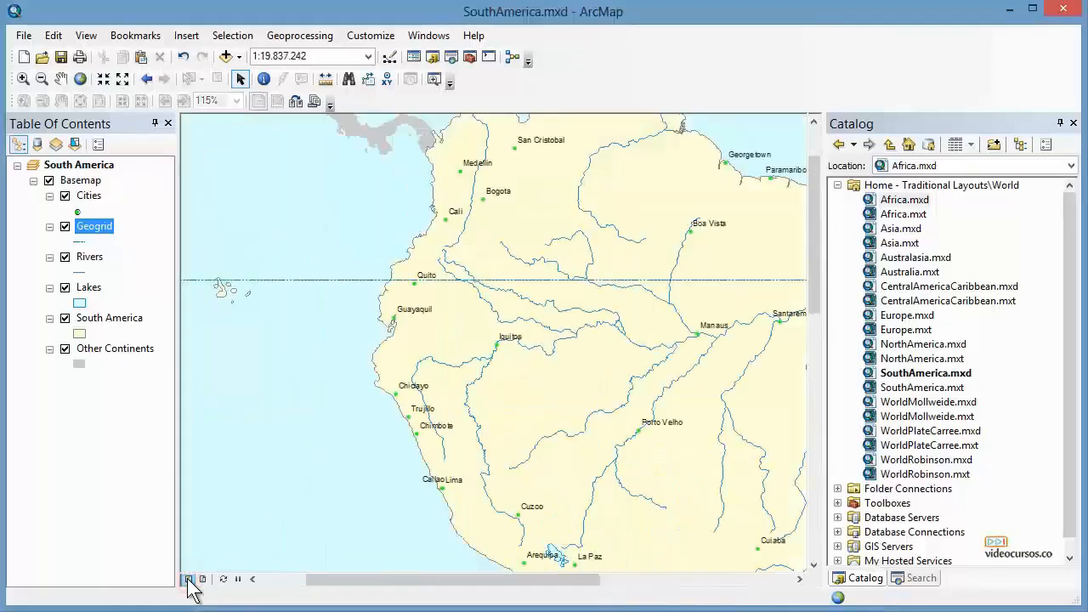
drag(524, 221, 480, 300)
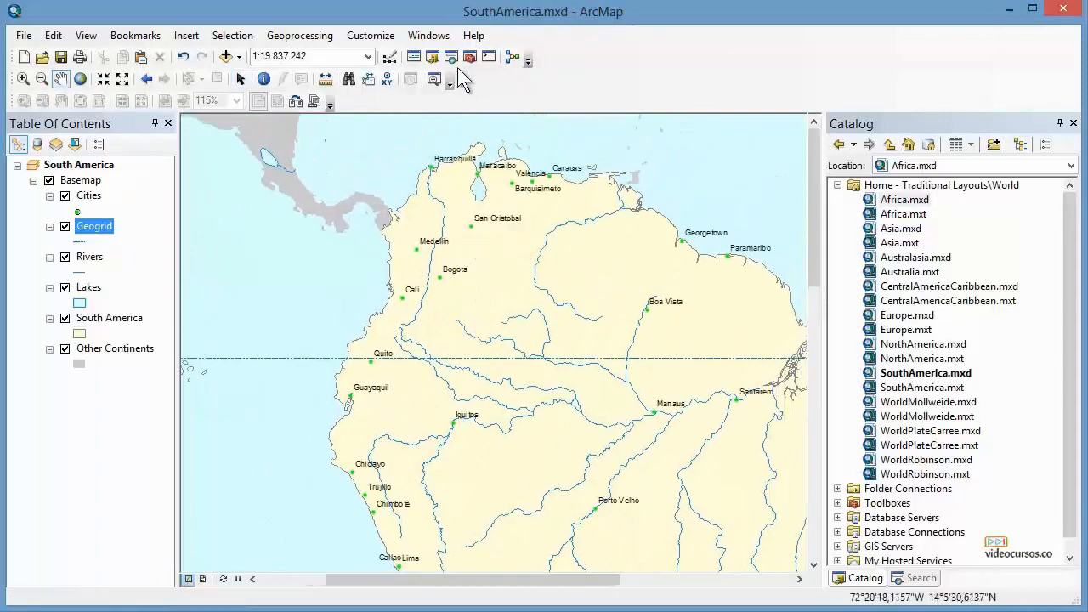
Open the Magnifier window, set its magnification to 400%, move it over Colombia, then close it.
click(439, 37)
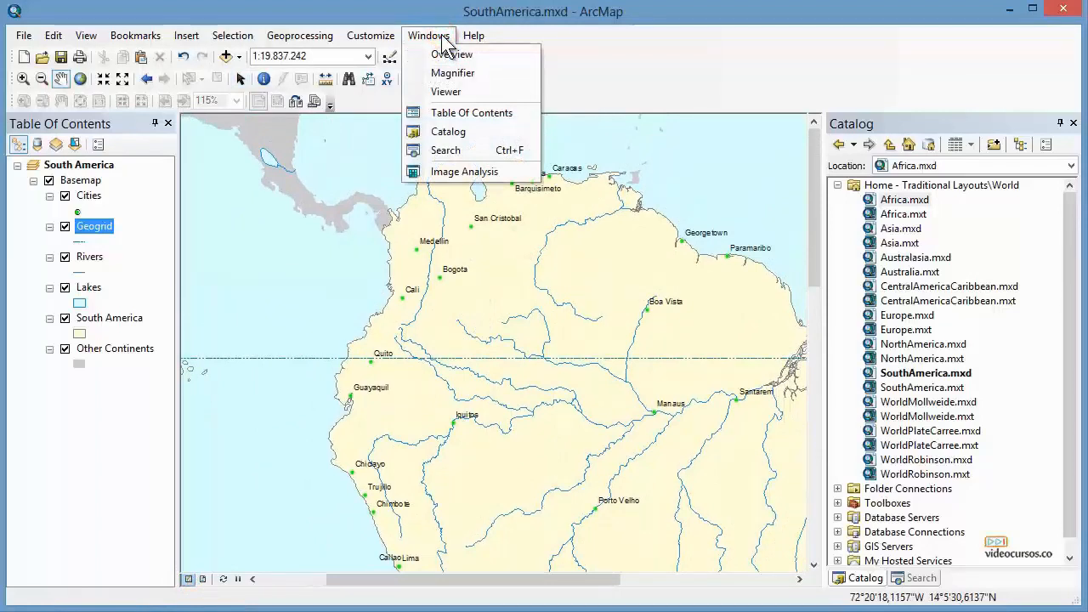
click(458, 73)
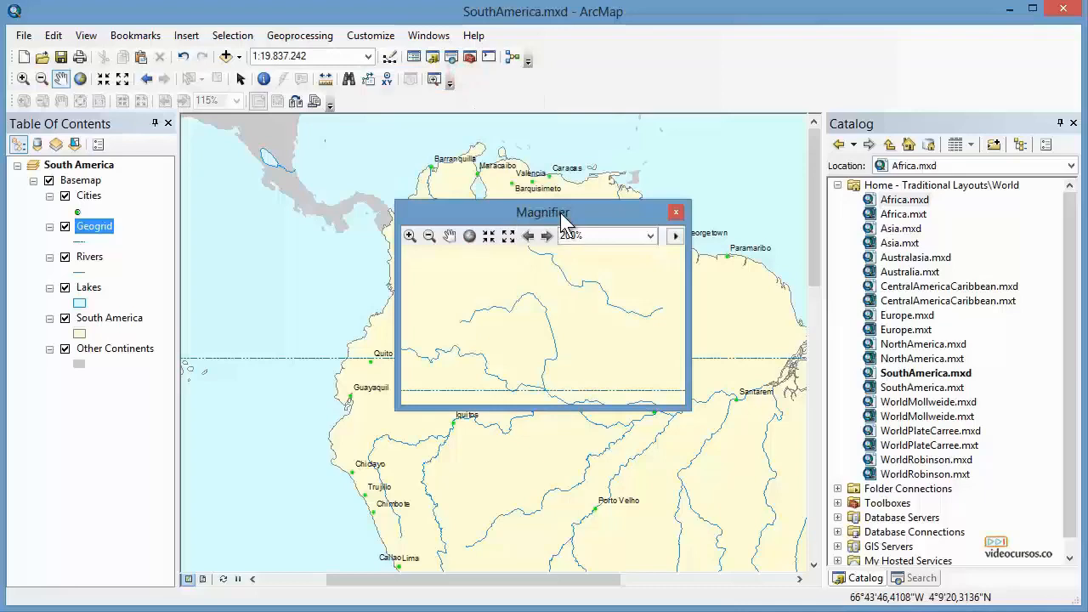
drag(597, 213, 495, 155)
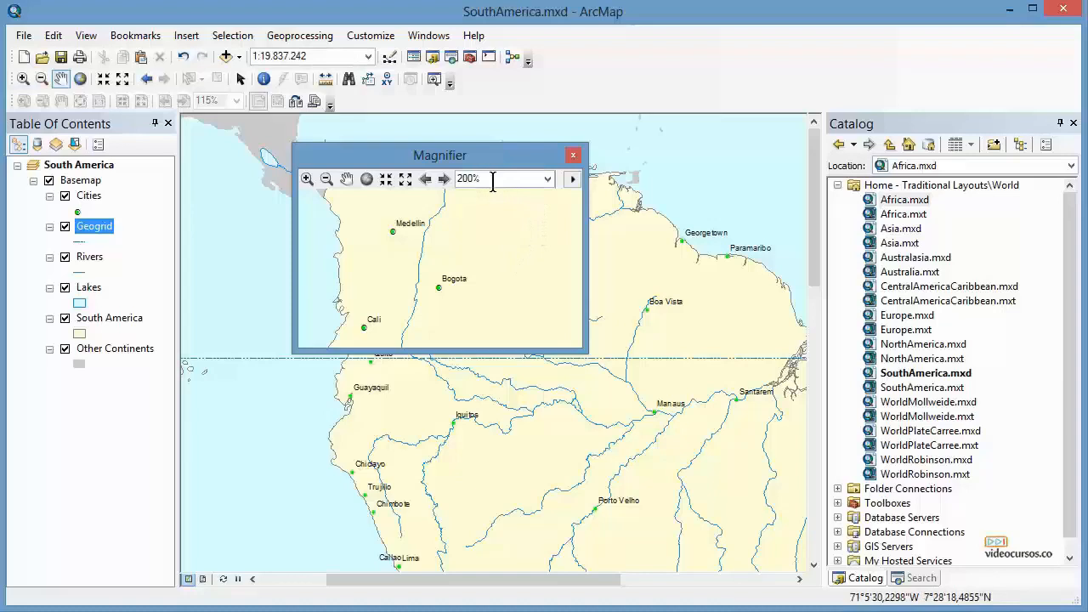
click(548, 180)
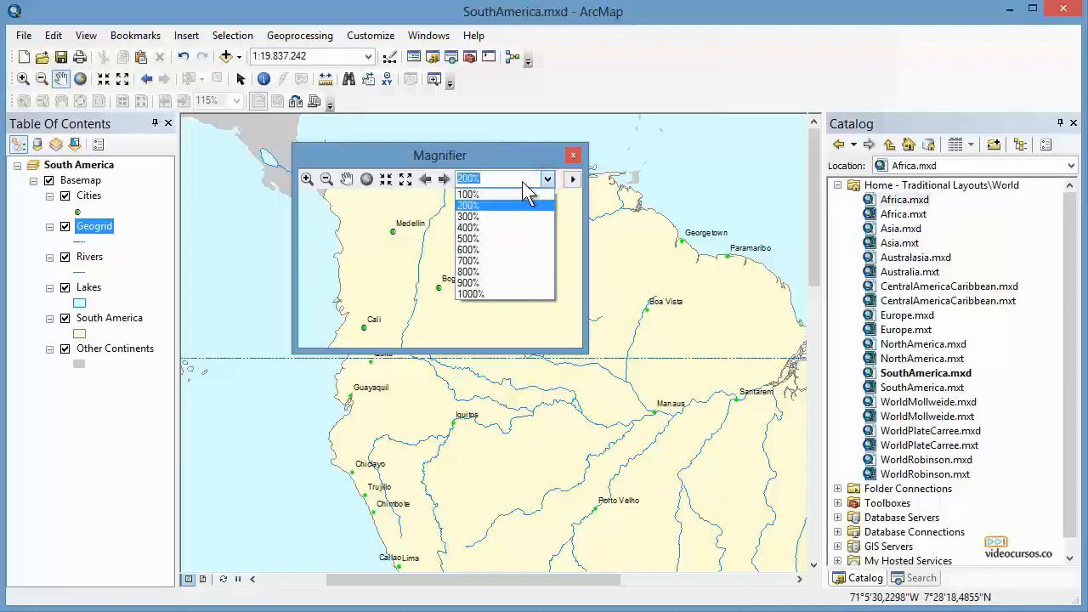
click(469, 227)
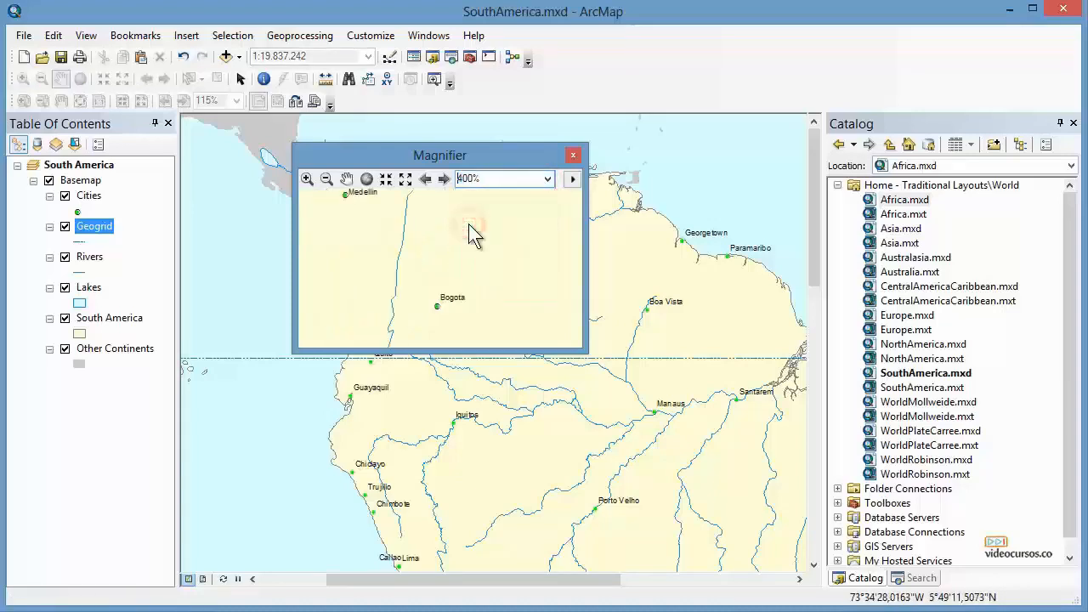
drag(502, 156, 474, 130)
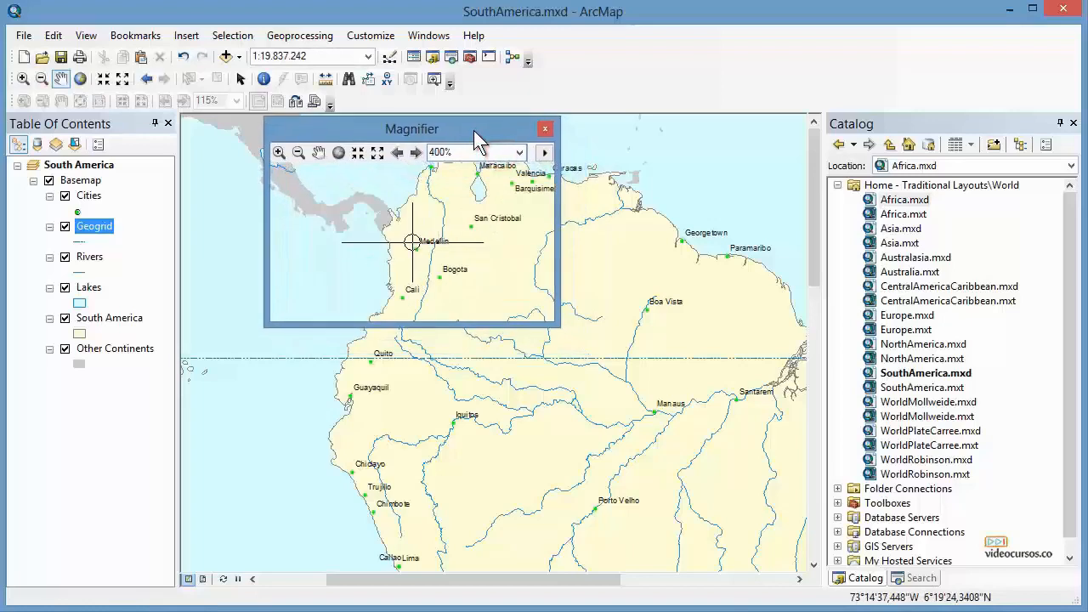
click(544, 129)
Open the Viewer window, move it over the map, and pan its contents around northern South America.
click(419, 40)
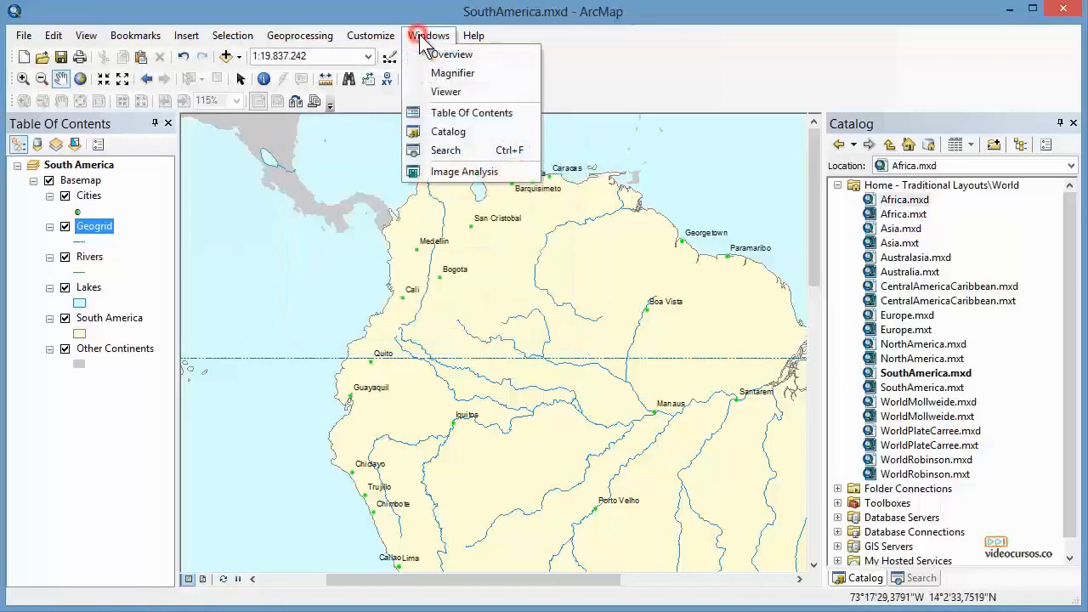
click(452, 90)
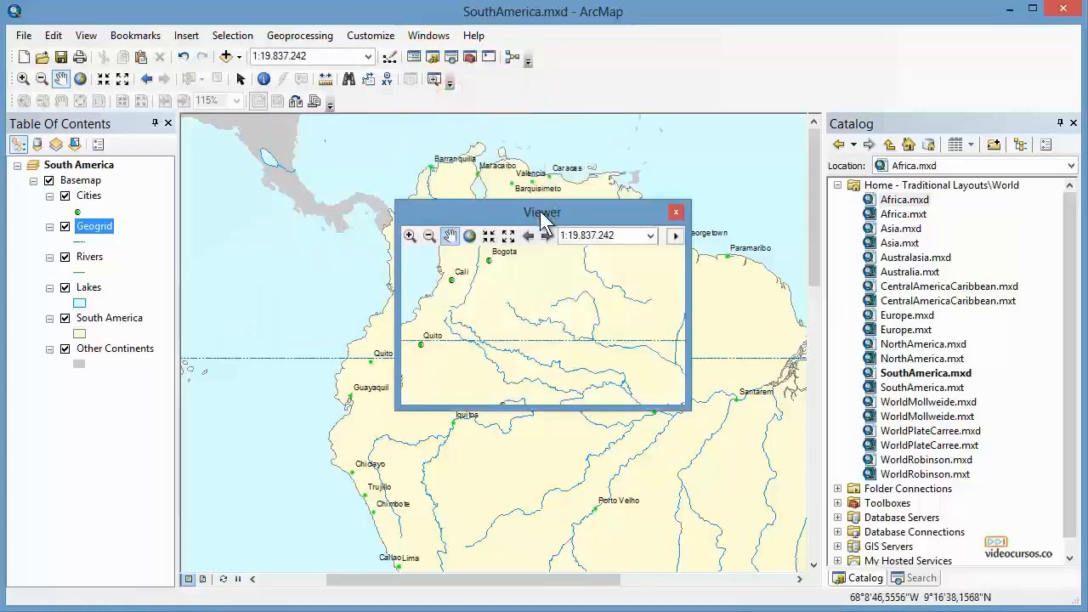
drag(540, 211, 490, 201)
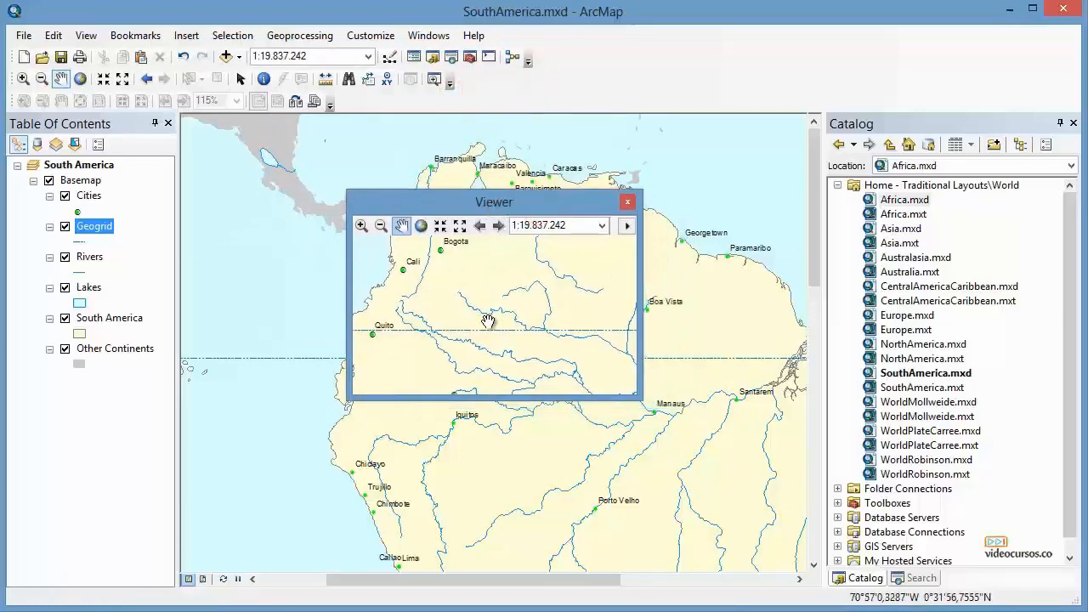
drag(487, 321, 542, 369)
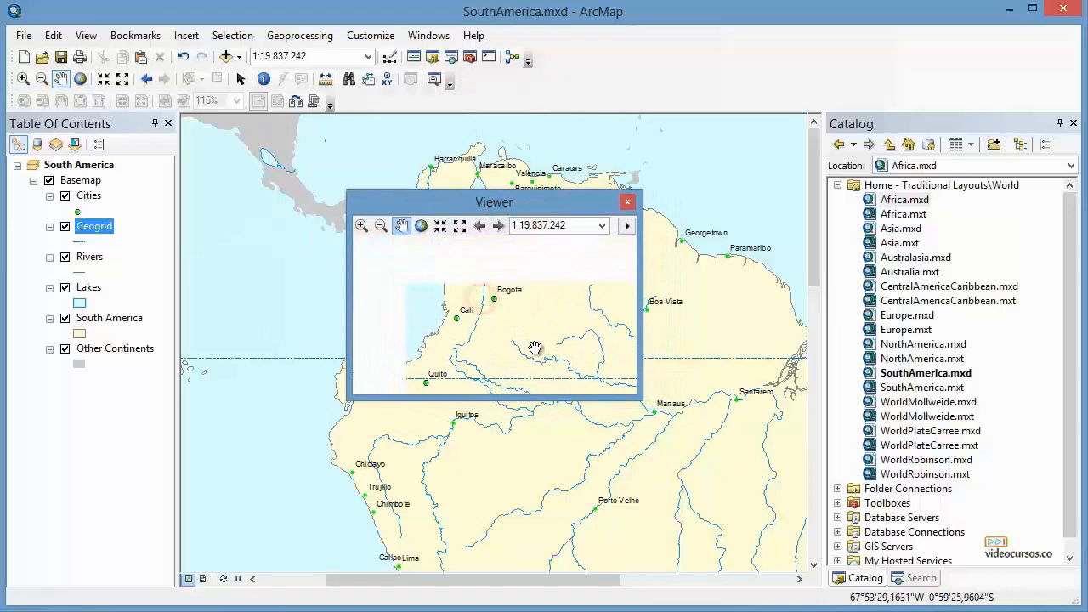
drag(568, 273, 567, 306)
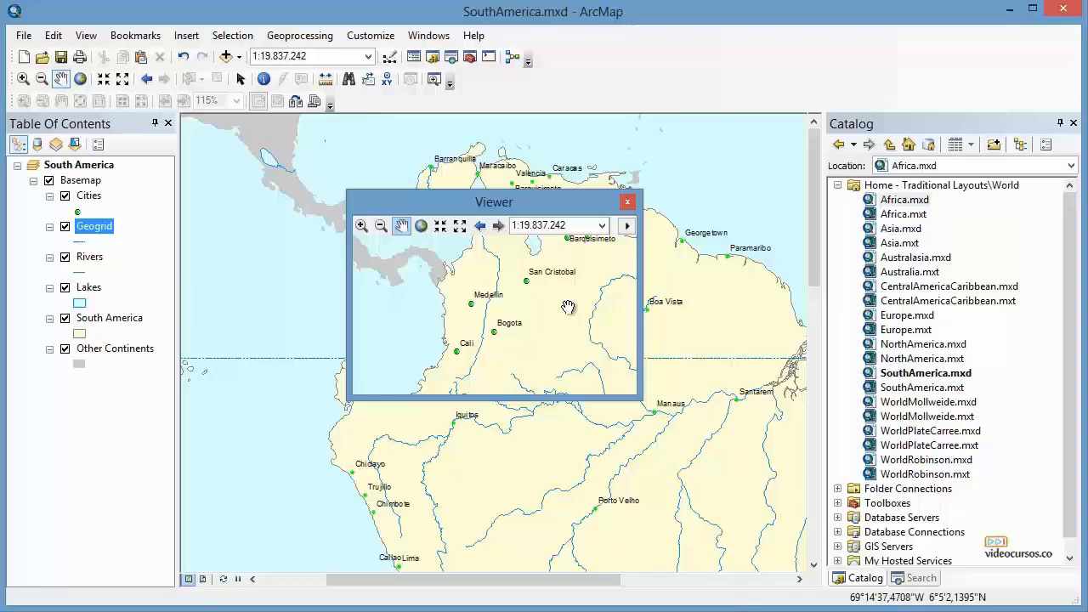
Examine the Viewer's context menu and its scale list without choosing anything.
right_click(583, 258)
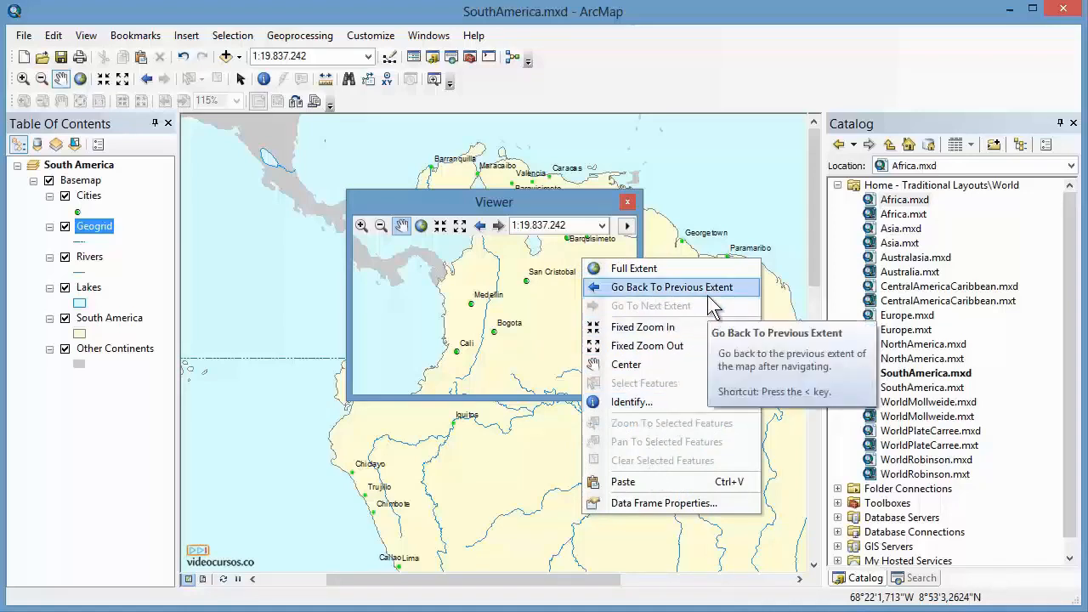
click(575, 204)
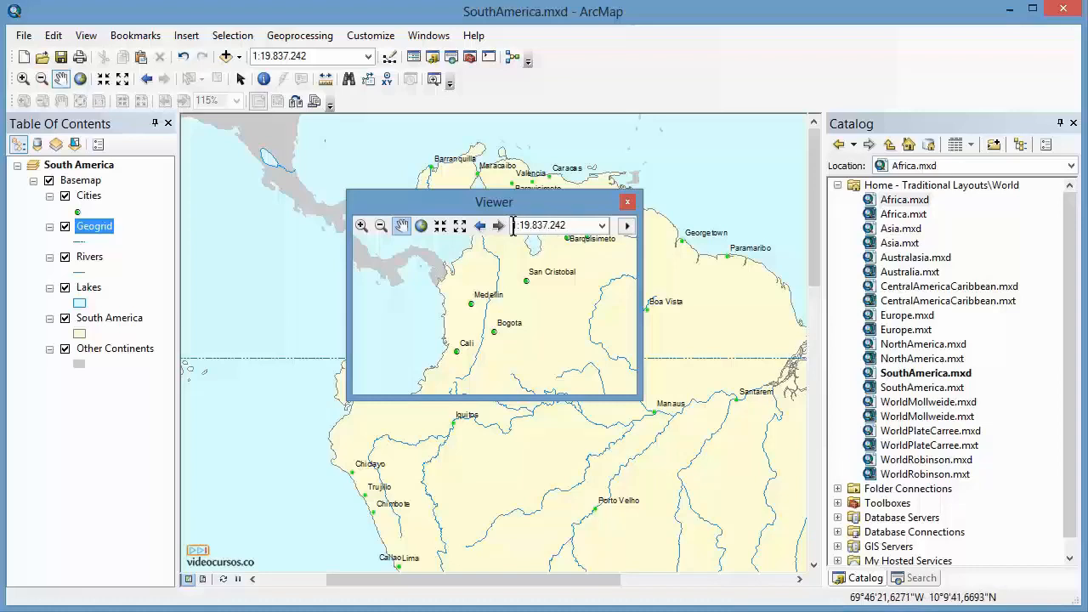
click(601, 225)
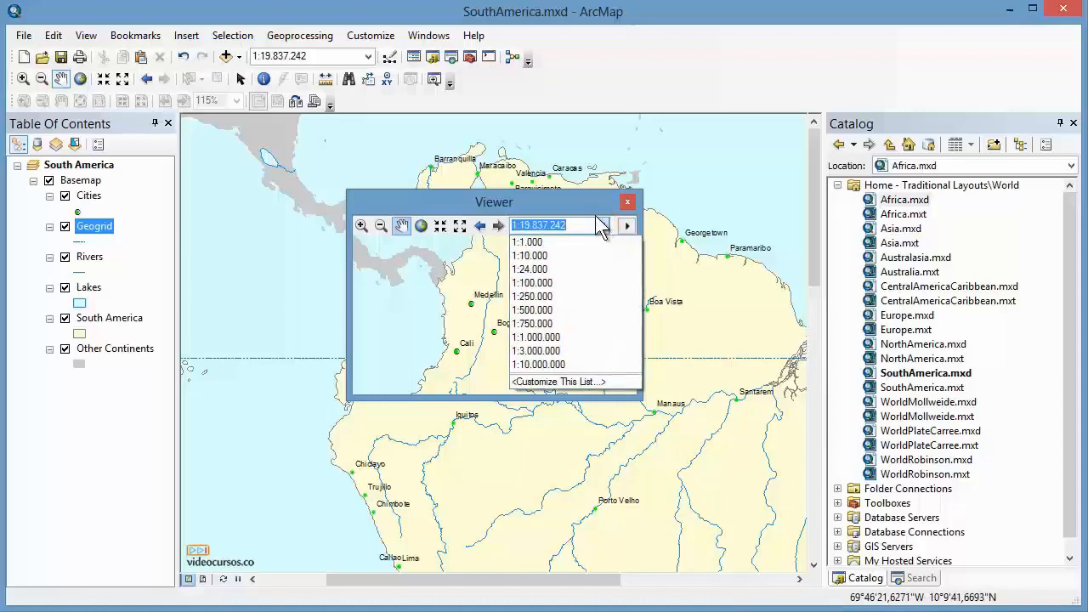
click(596, 202)
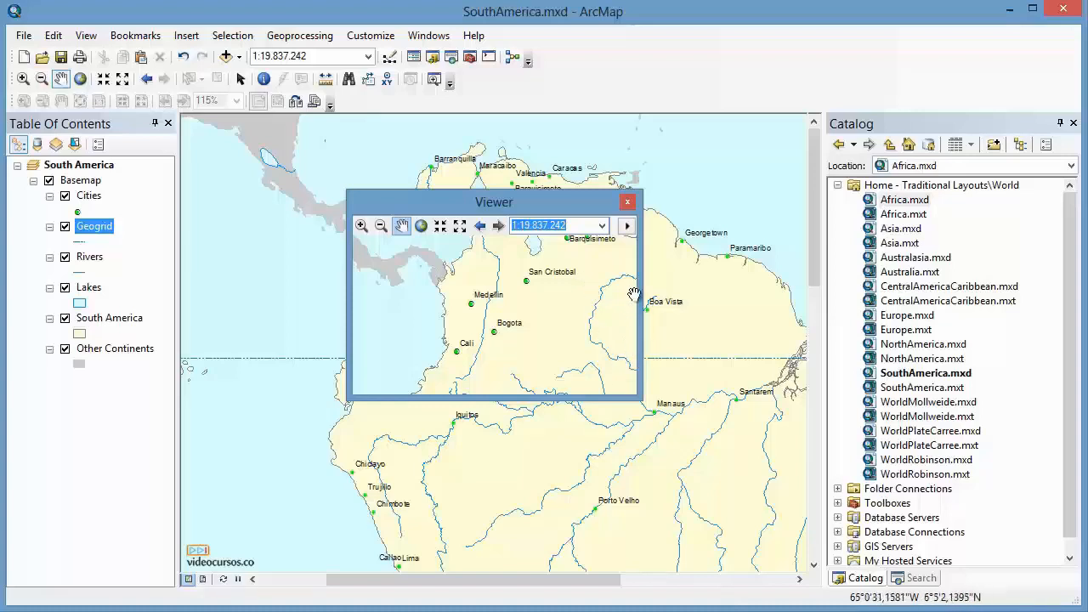
Switch the Viewer window to Magnifier mode and back to Viewer mode.
click(627, 225)
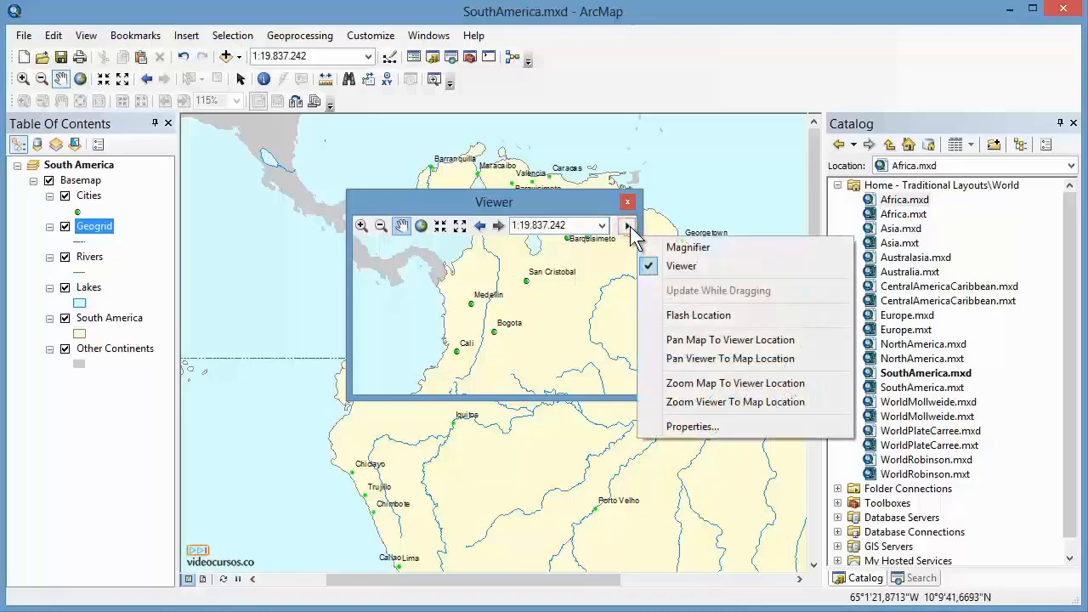
click(686, 247)
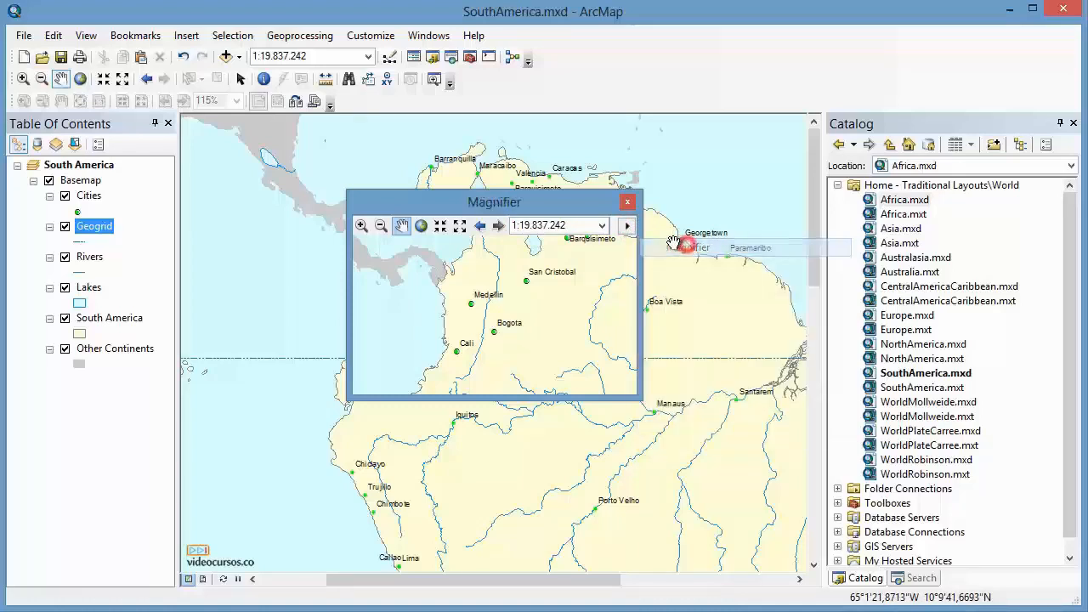
click(627, 223)
click(682, 266)
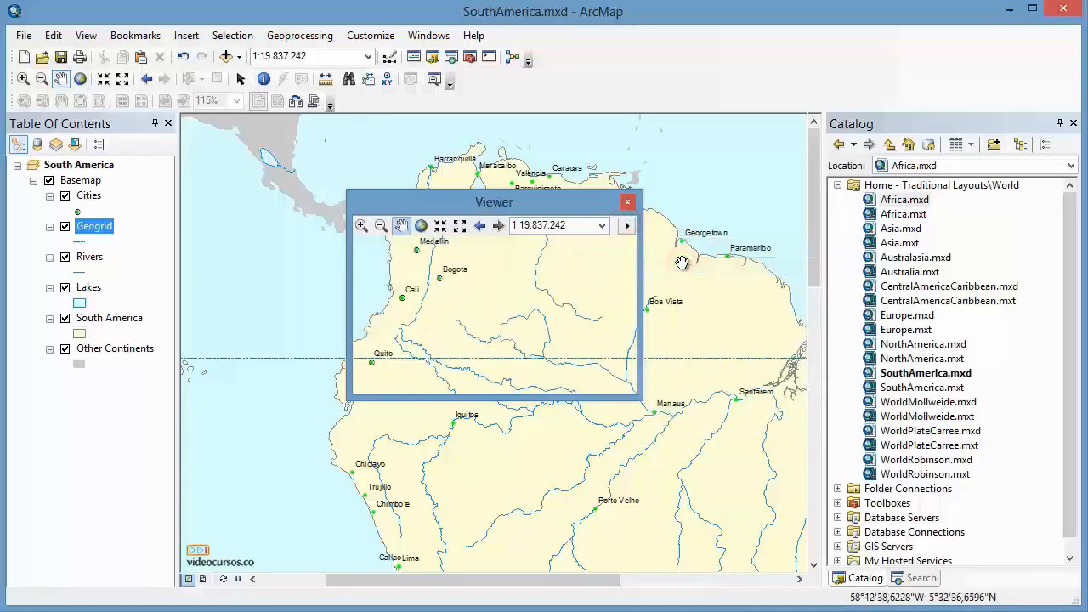
Open the Viewer's window properties to review its mode and zoom options, then cancel.
click(628, 225)
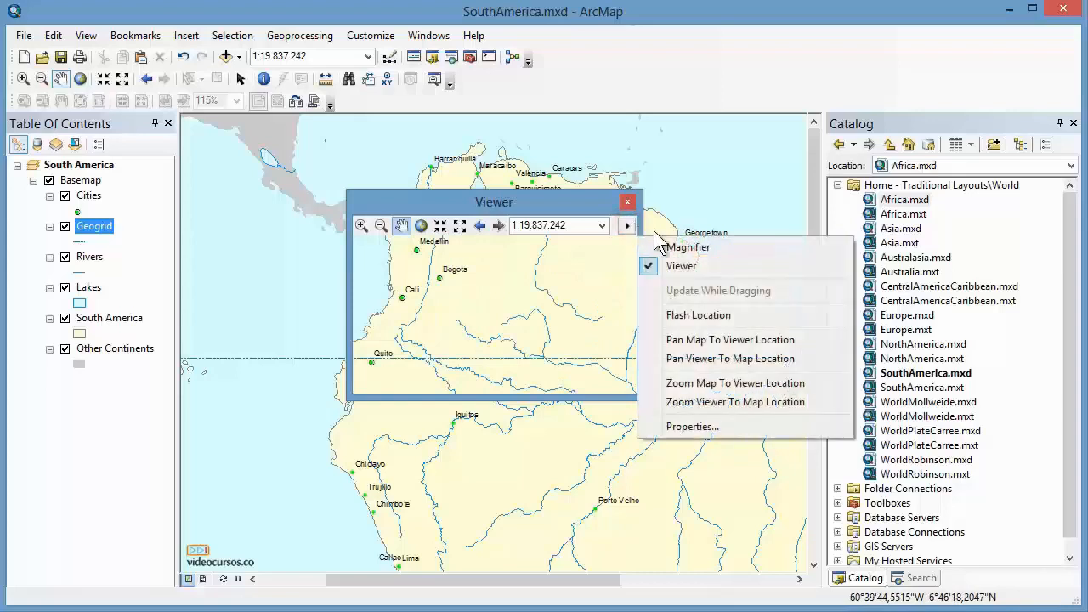
click(712, 427)
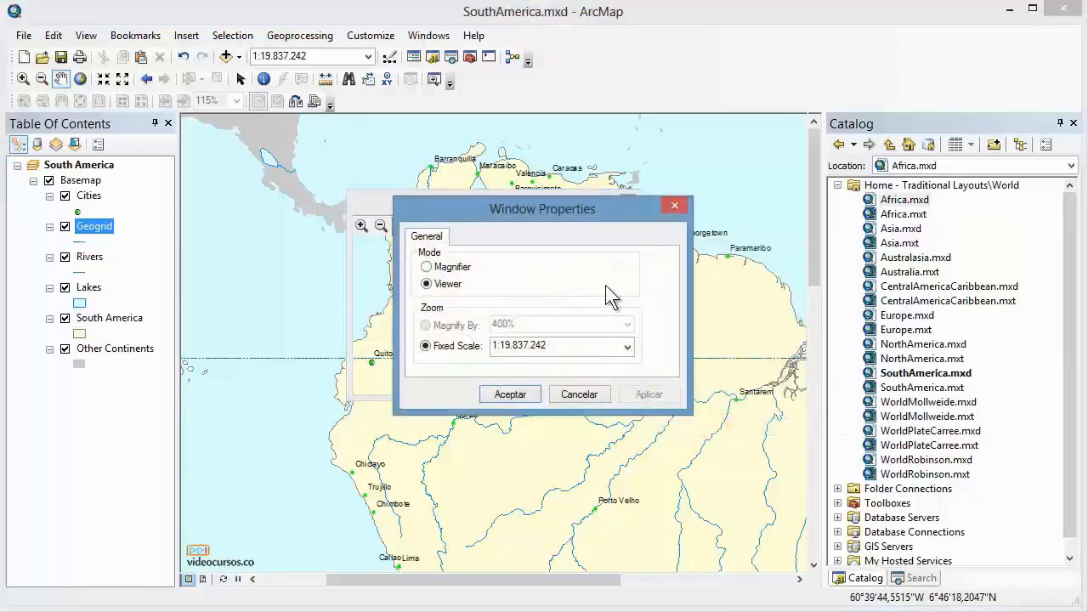
click(585, 395)
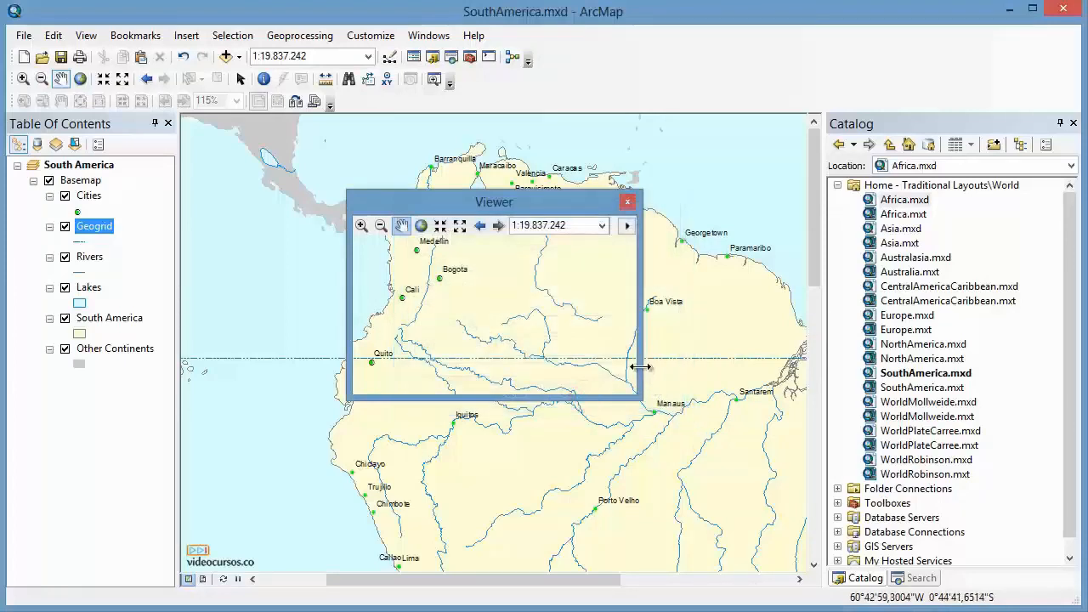
Pan the Viewer's contents toward Venezuela, enlarge the Viewer window, and close it.
right_click(533, 247)
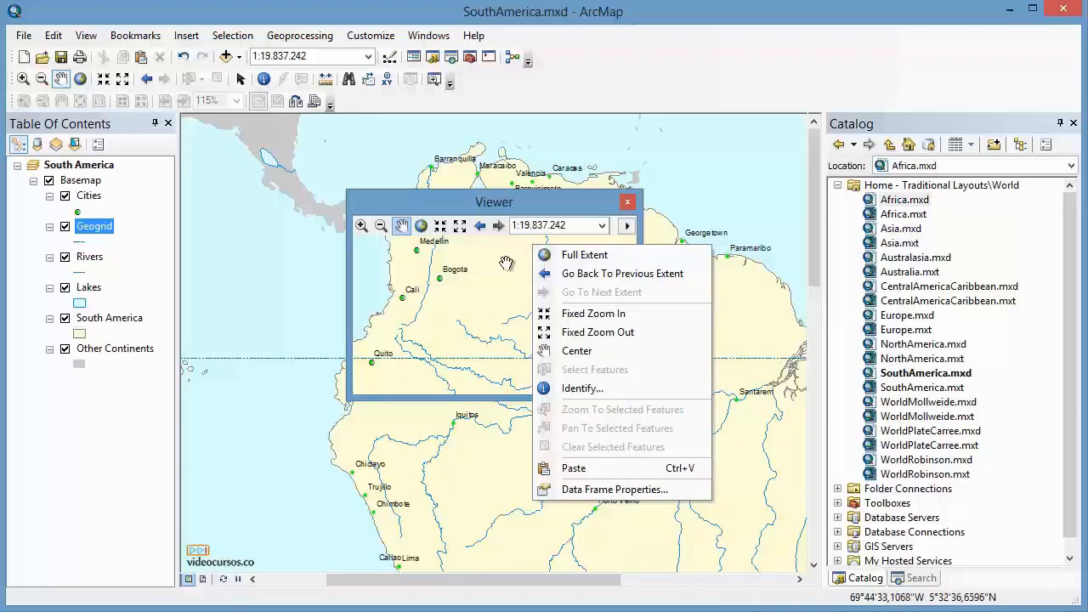
click(507, 263)
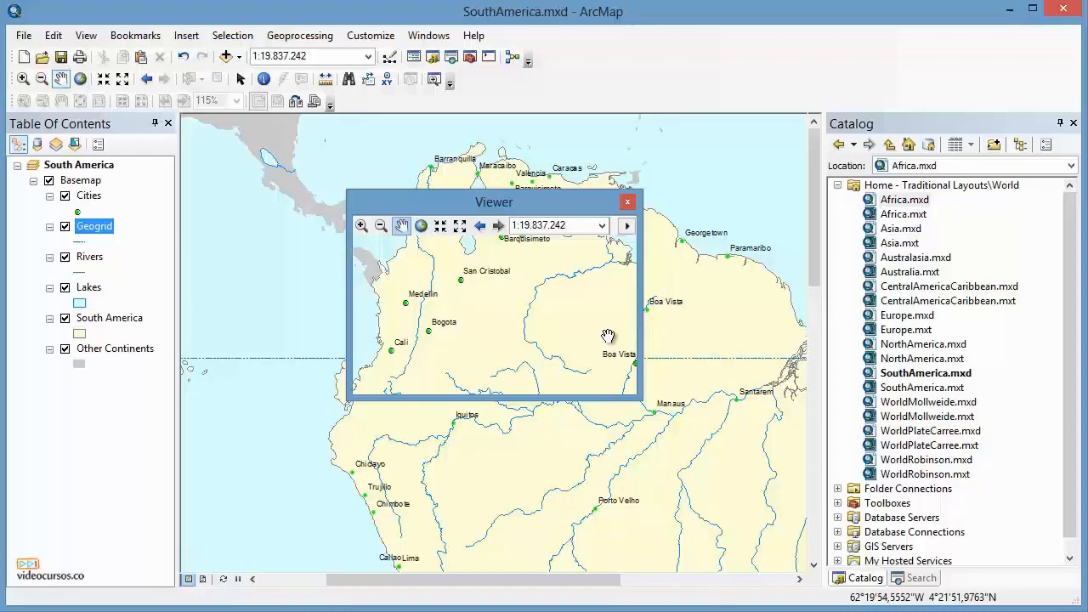
drag(522, 279, 538, 337)
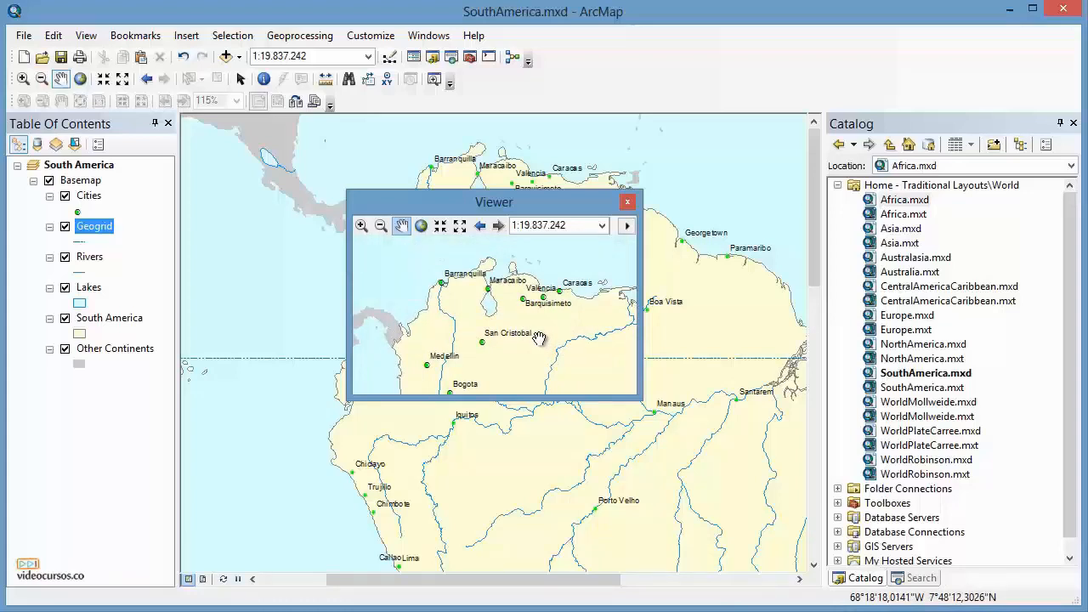
drag(641, 397, 677, 425)
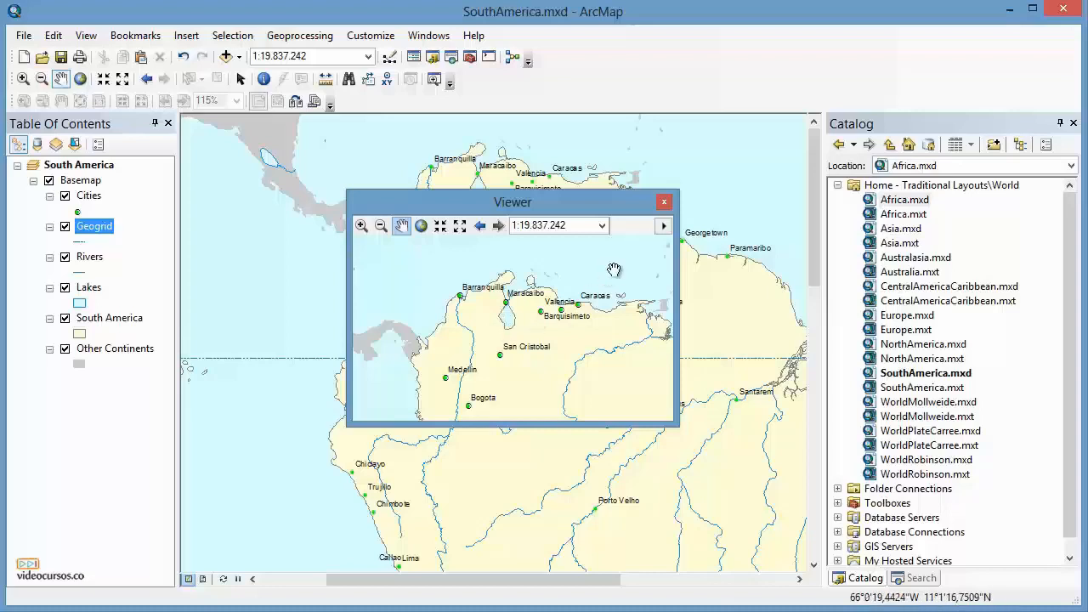
click(663, 202)
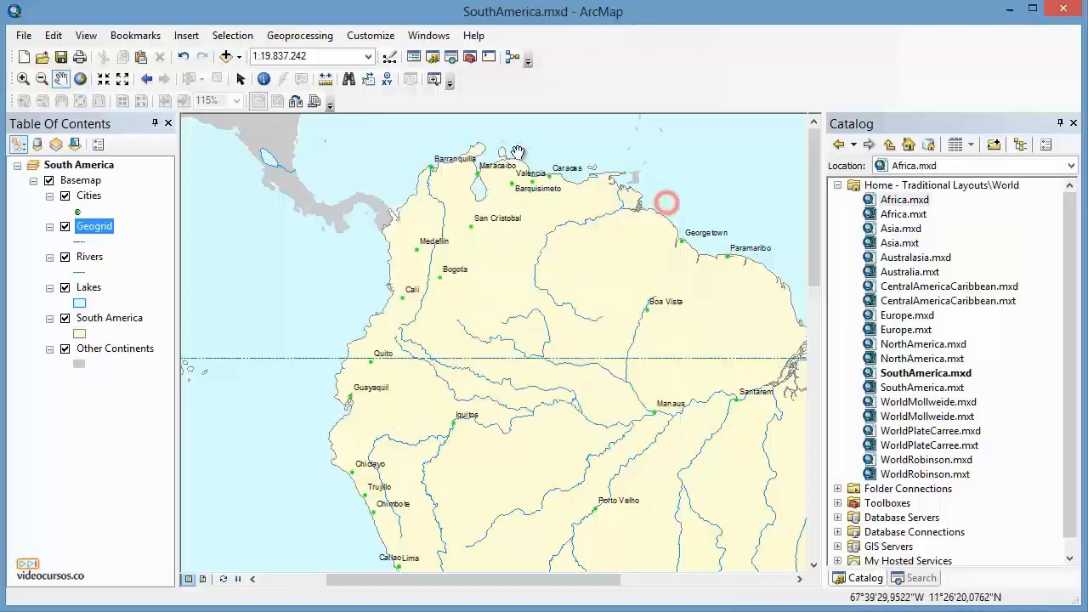
Open the Overview window and drag its extent box to reposition the main map.
click(429, 35)
click(451, 54)
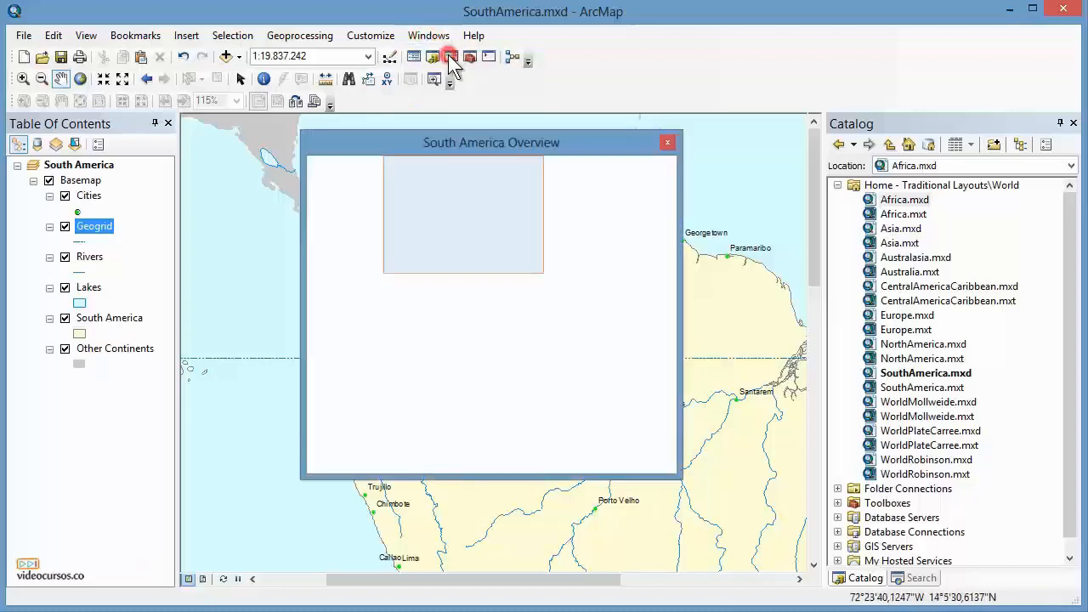
mouse_move(463, 202)
mouse_down()
mouse_move(487, 228)
mouse_move(479, 199)
mouse_up()
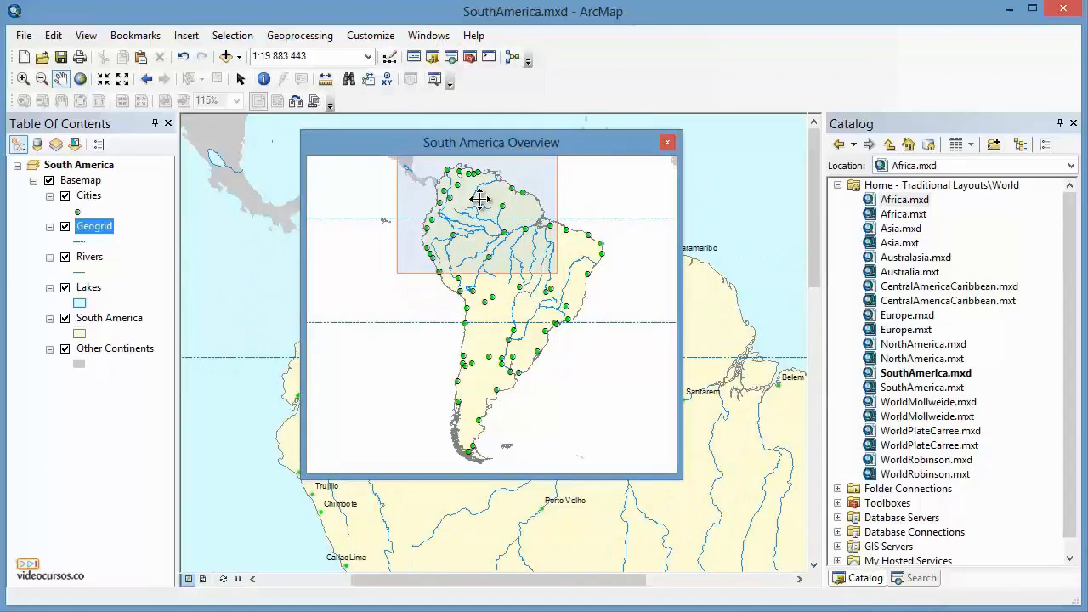
drag(554, 150, 798, 234)
drag(767, 281, 765, 232)
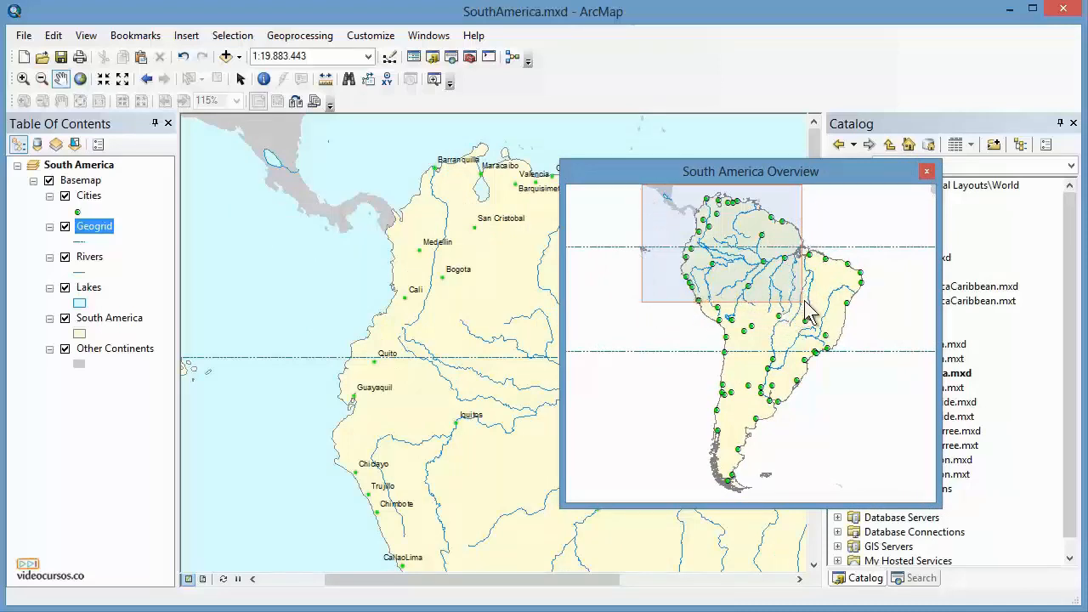
Resize the Overview's extent box to change the map's zoom and move the Overview window aside.
drag(799, 303, 723, 229)
drag(789, 178, 918, 144)
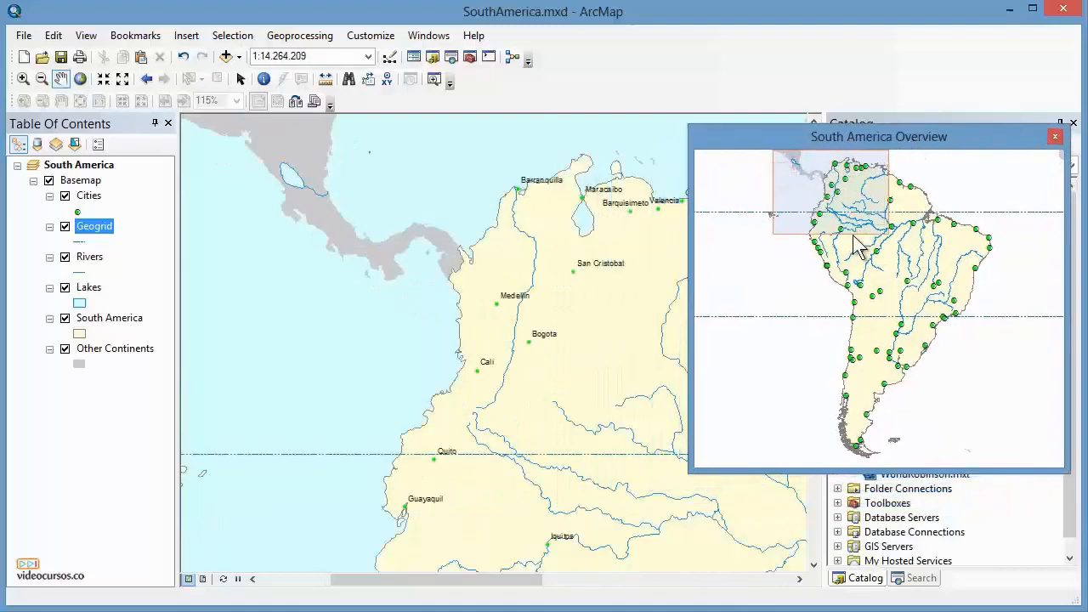
drag(888, 233, 946, 258)
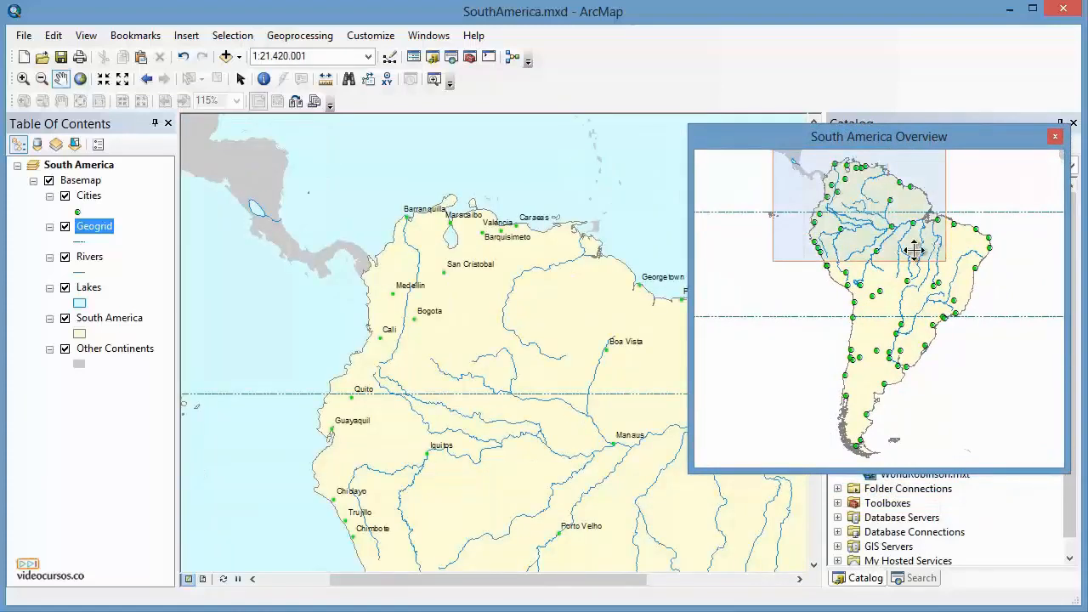
drag(918, 143, 864, 80)
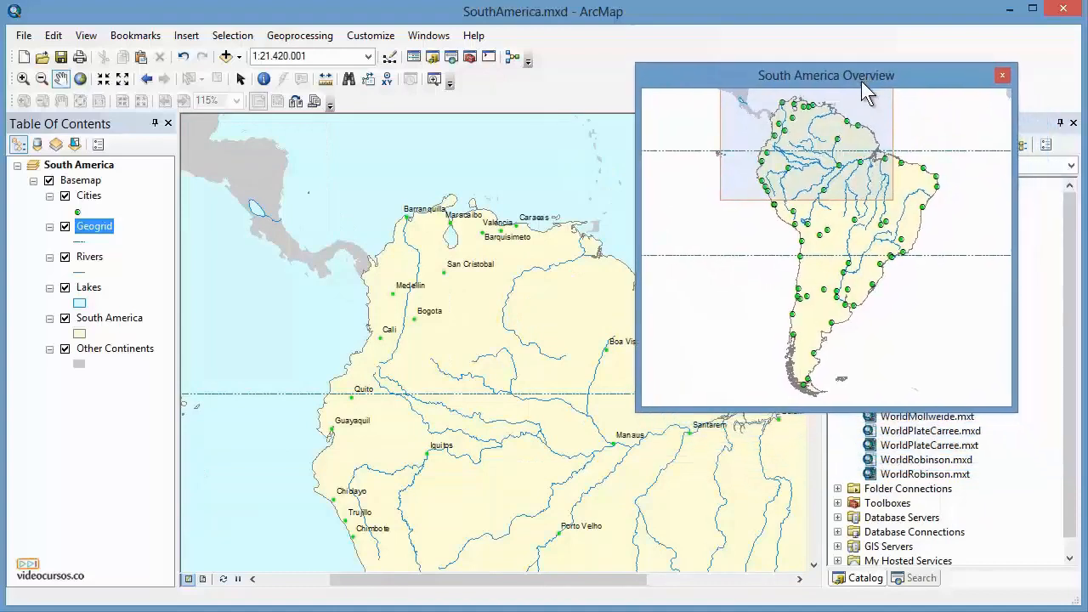
Open the Overview window's properties and its reference layer's properties to review their settings, and cancel both dialogs.
right_click(910, 75)
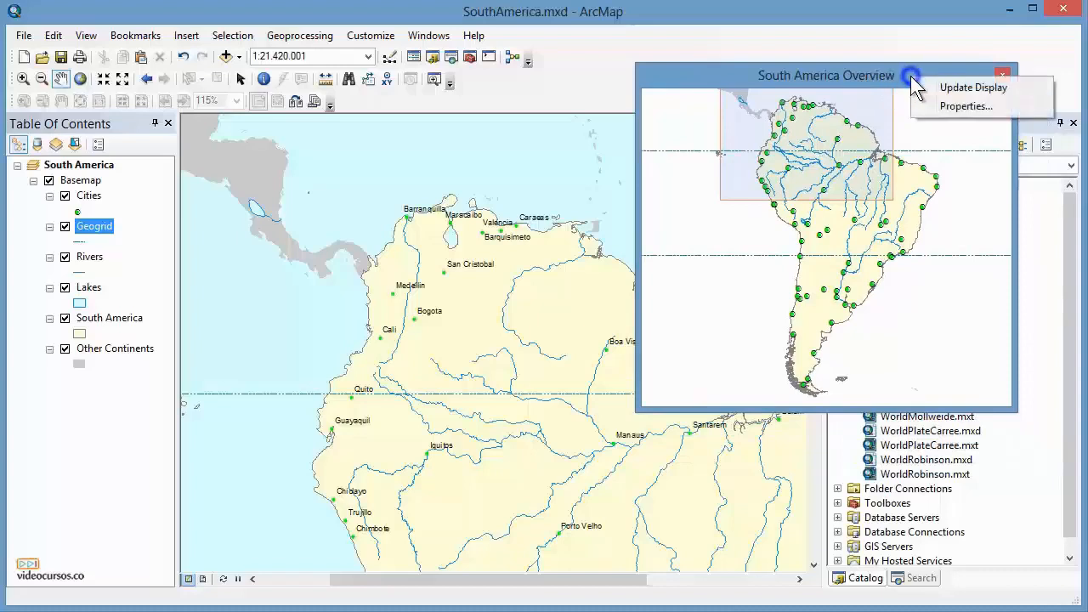
click(944, 107)
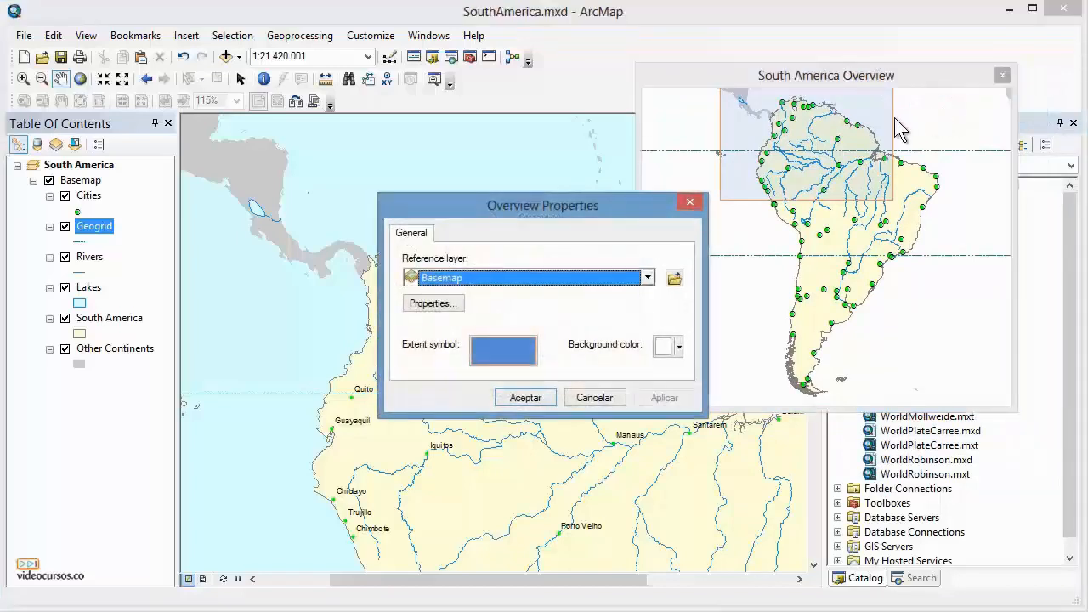
drag(603, 204, 882, 308)
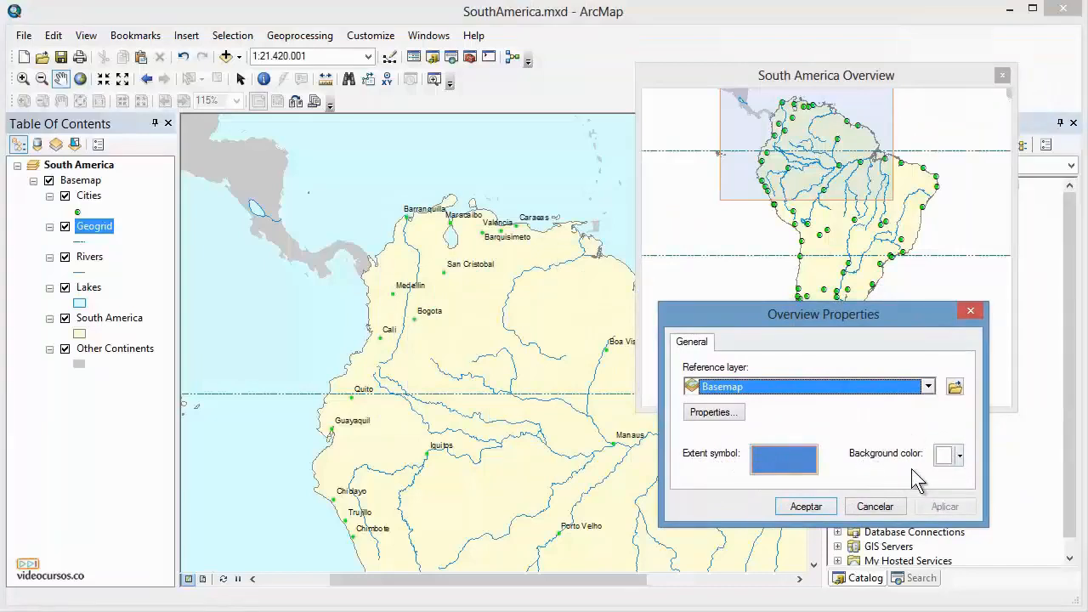
click(928, 387)
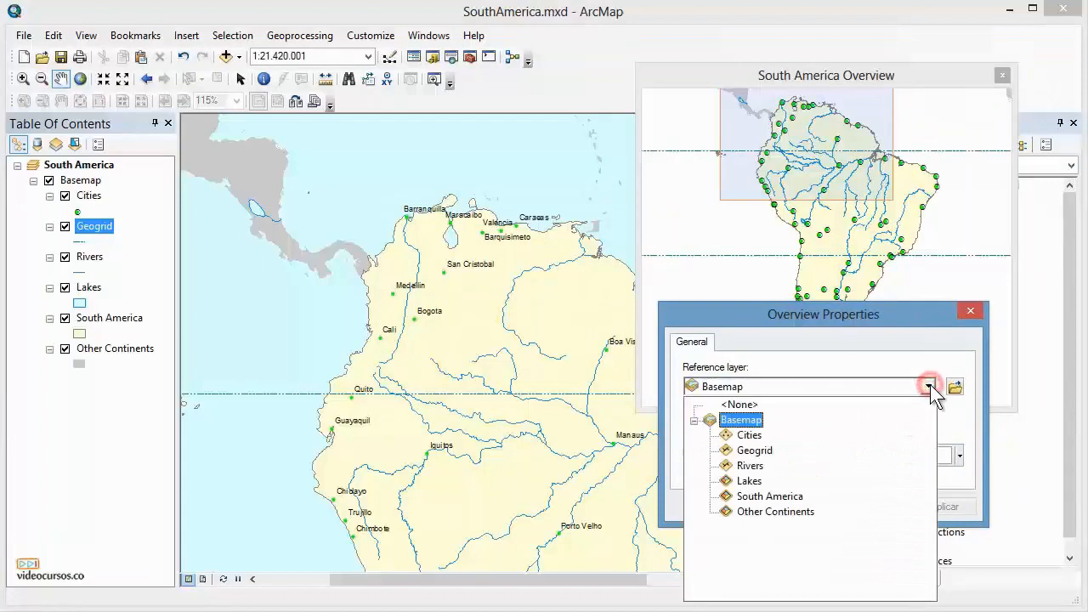
click(930, 387)
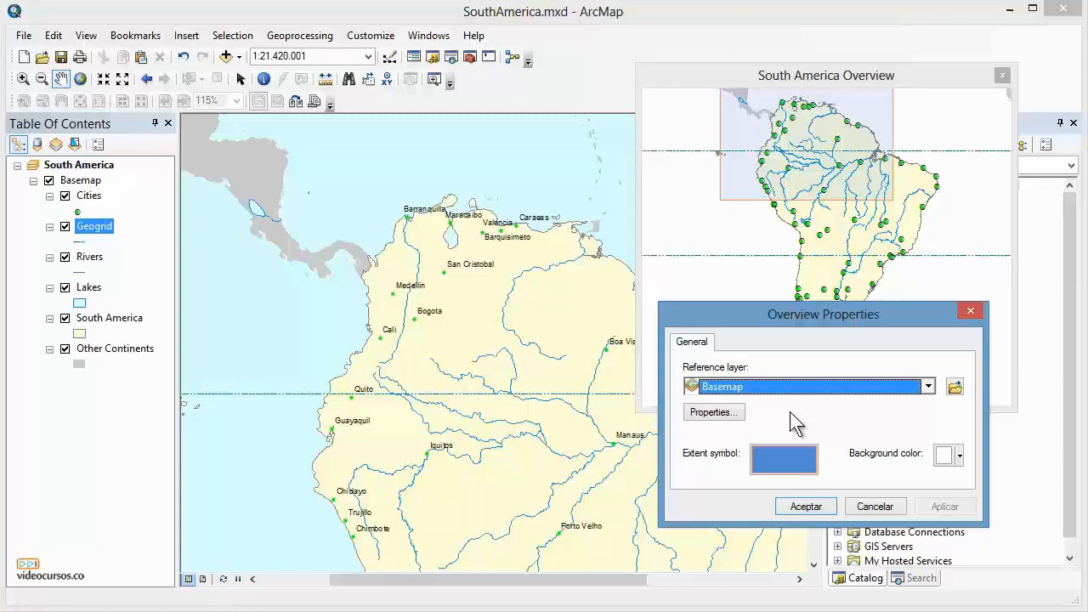
click(712, 412)
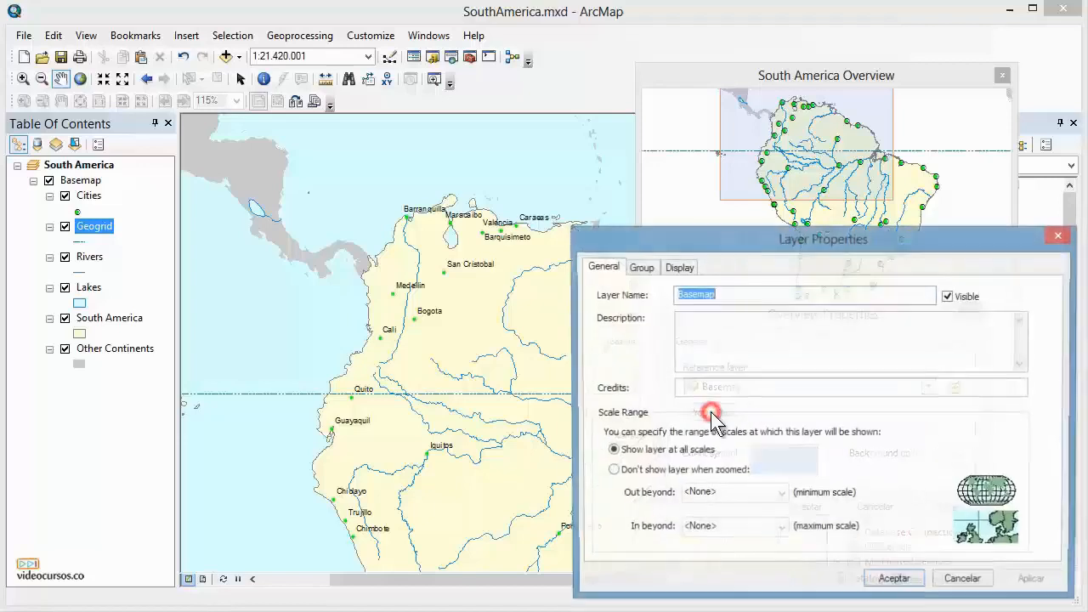
drag(805, 238, 712, 153)
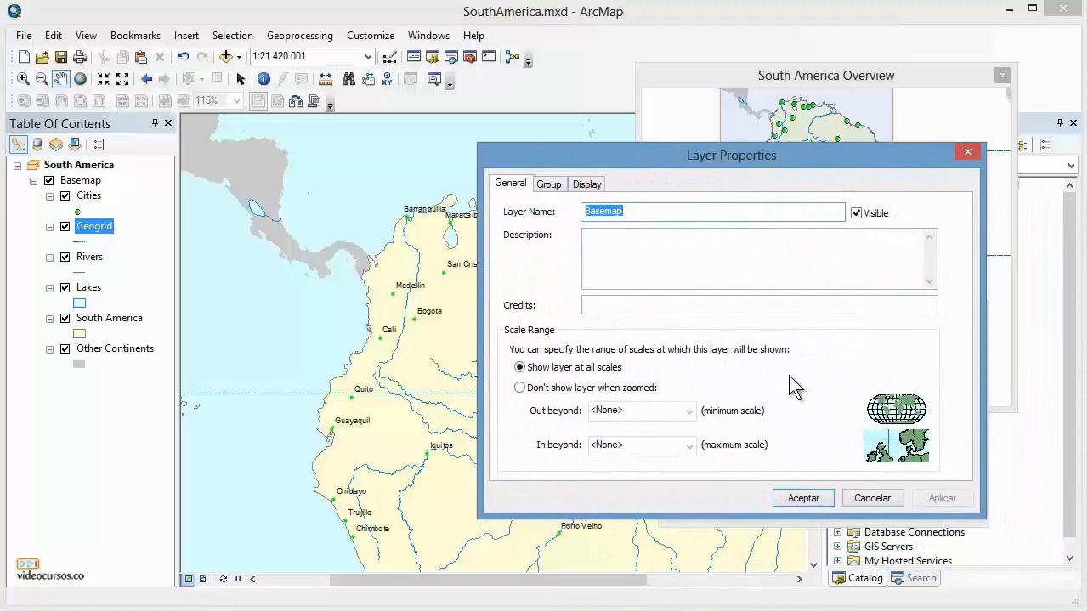
click(870, 500)
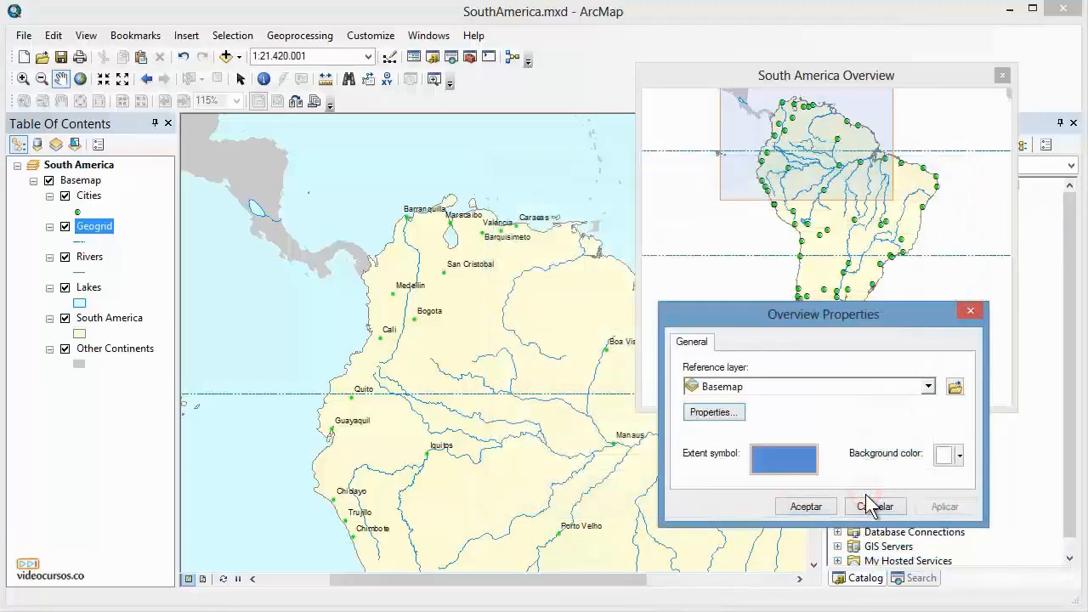
click(873, 507)
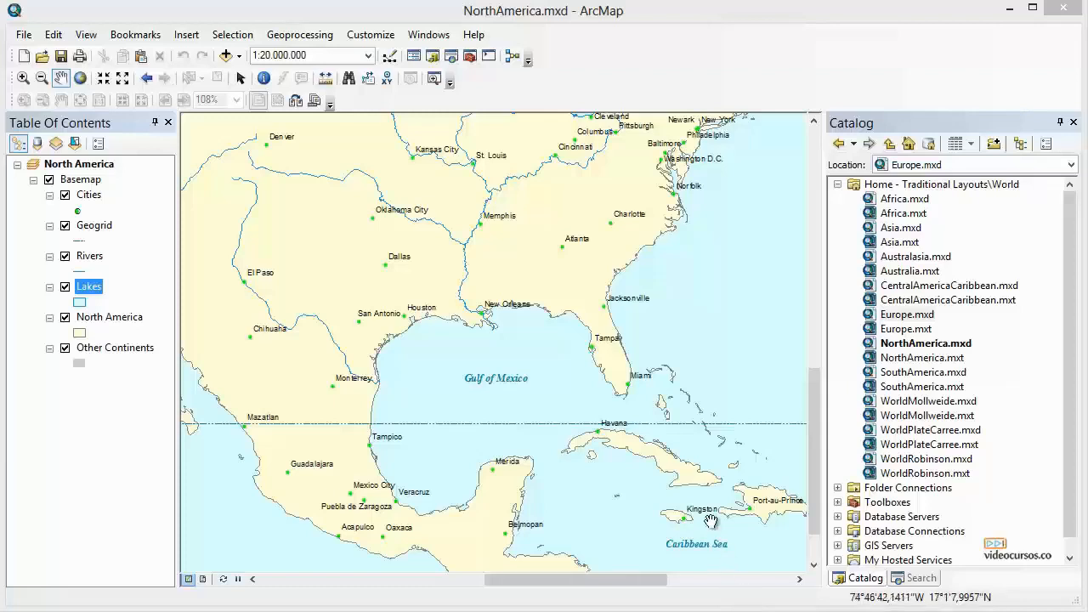
Pan and zoom around the Gulf of Mexico and jump to the North East USA bookmark.
drag(686, 372, 644, 345)
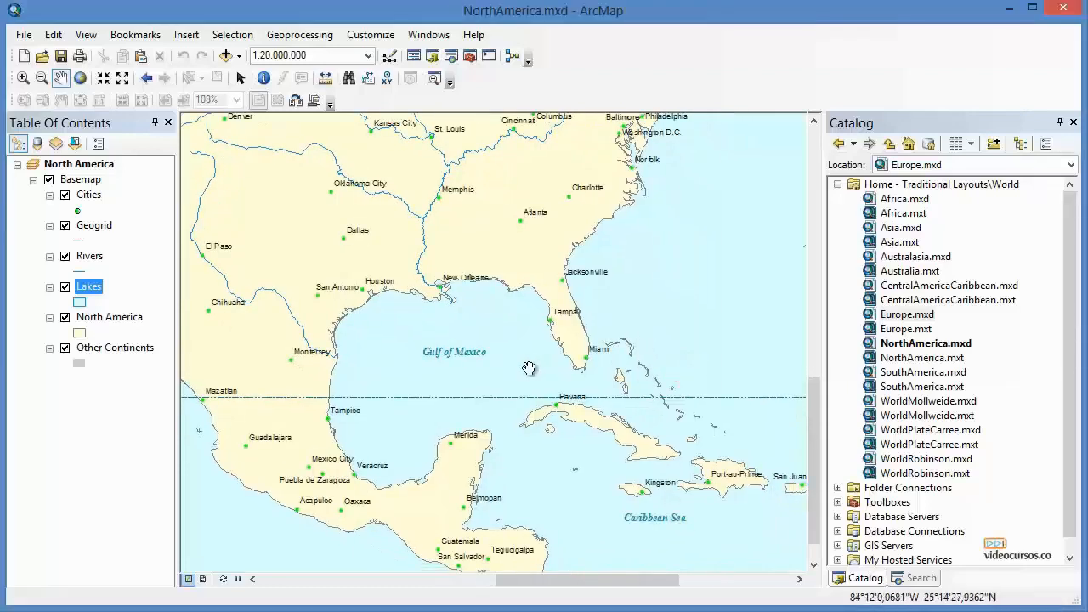
scroll(529, 368, down, 1)
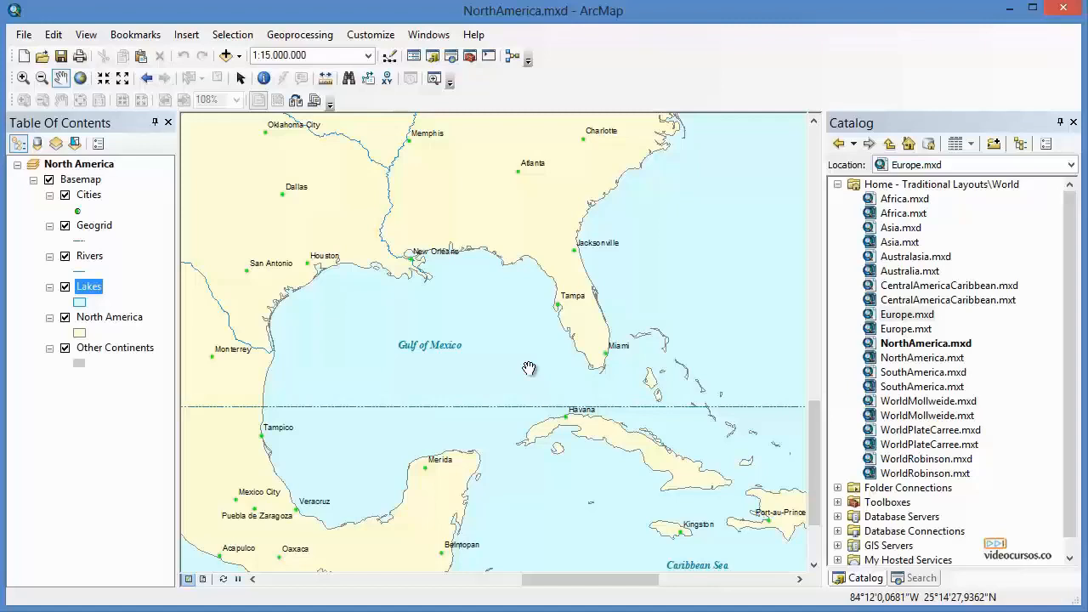
click(140, 39)
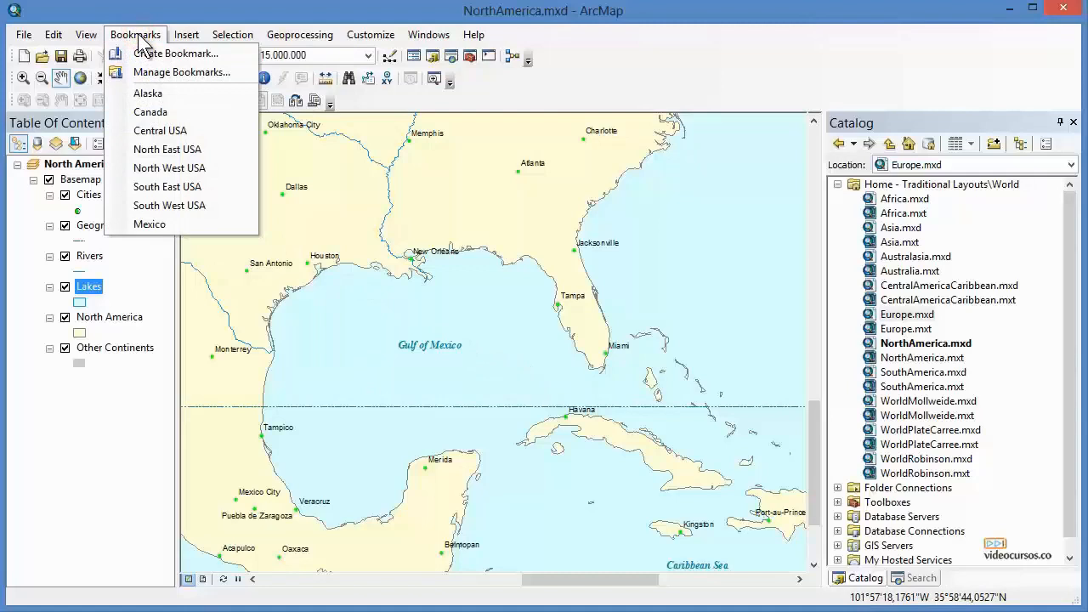
click(169, 153)
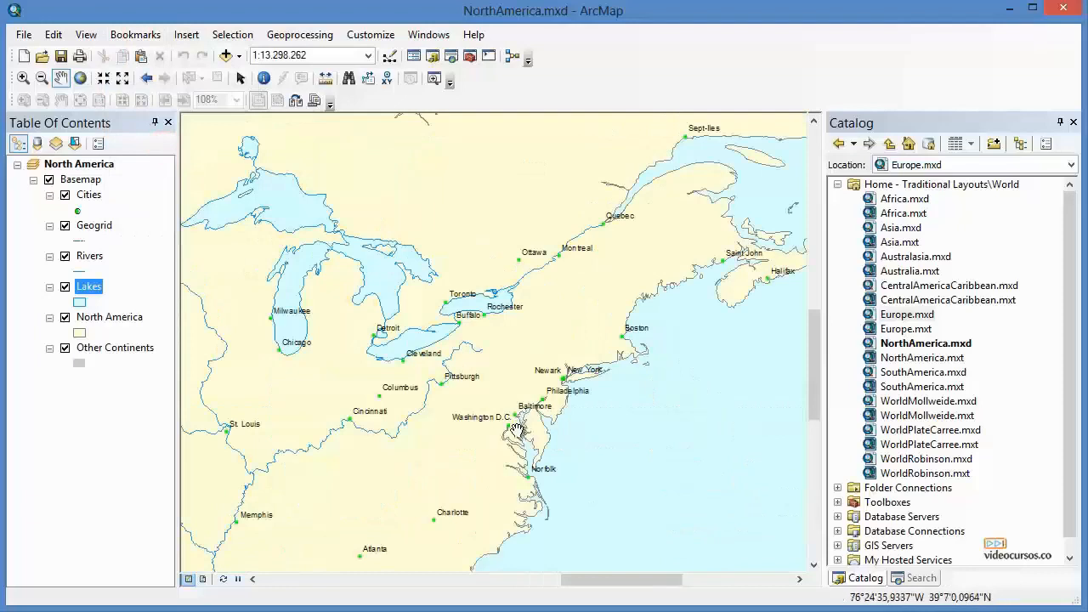
Frame Florida at about 1:5.000.000 and save that view as a bookmark named Florida.
drag(471, 503, 511, 203)
drag(502, 367, 617, 286)
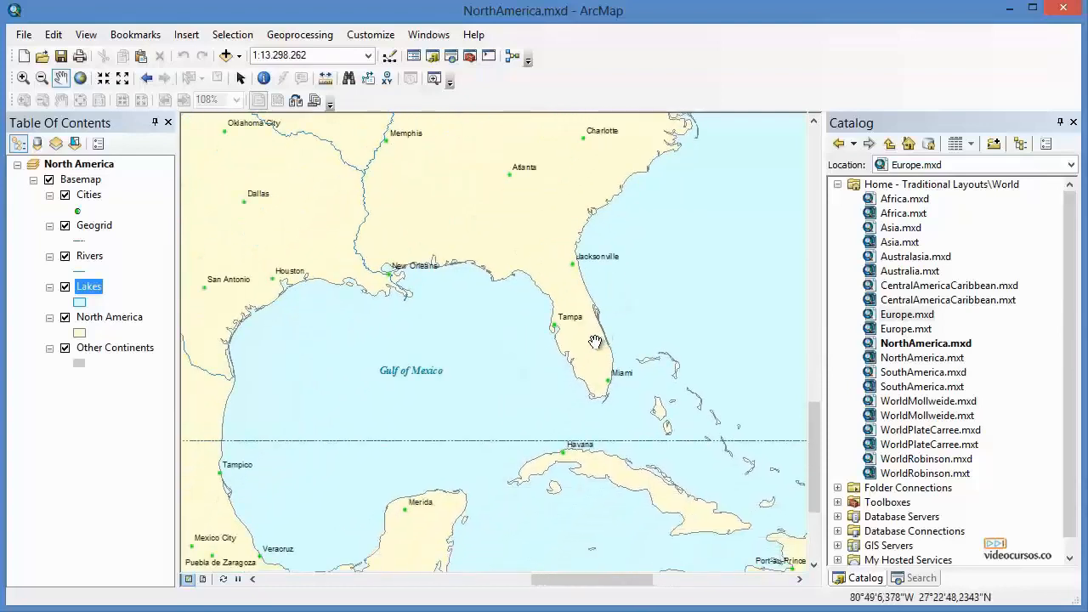
scroll(595, 341, down, 4)
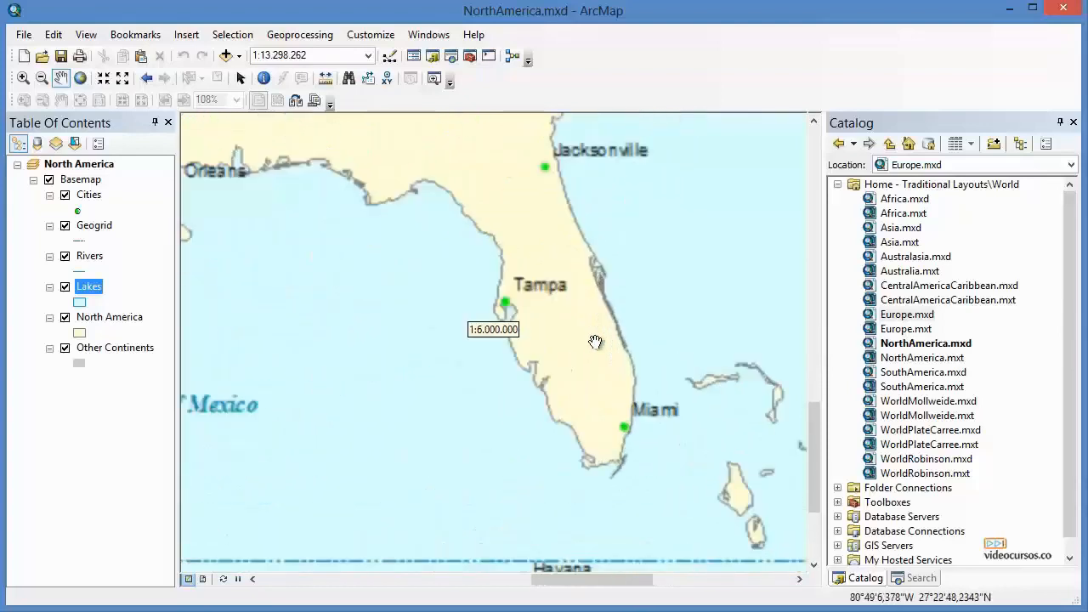
drag(595, 342, 621, 371)
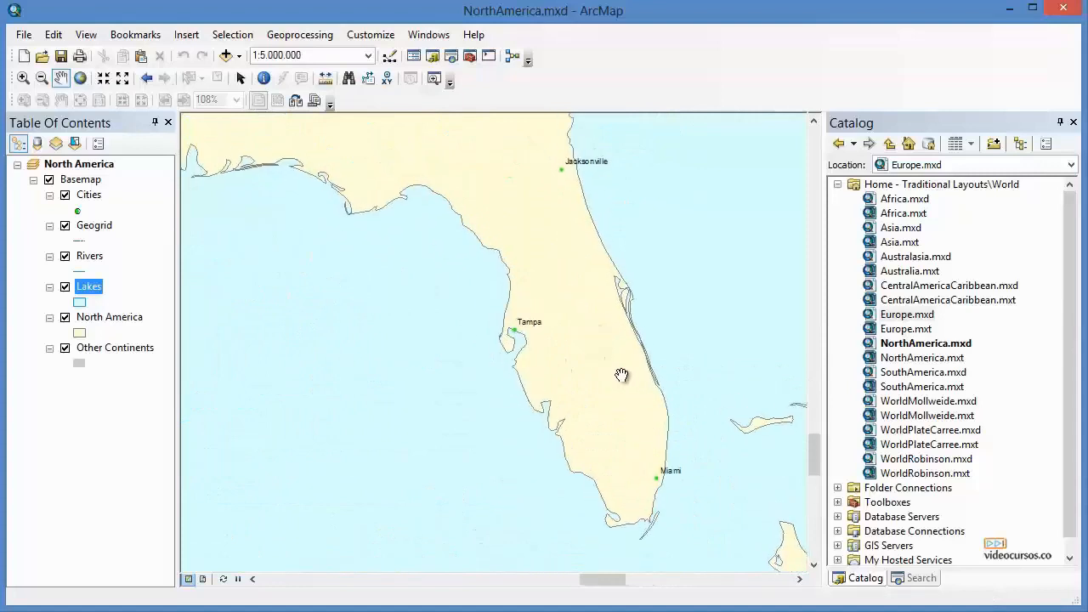
click(142, 35)
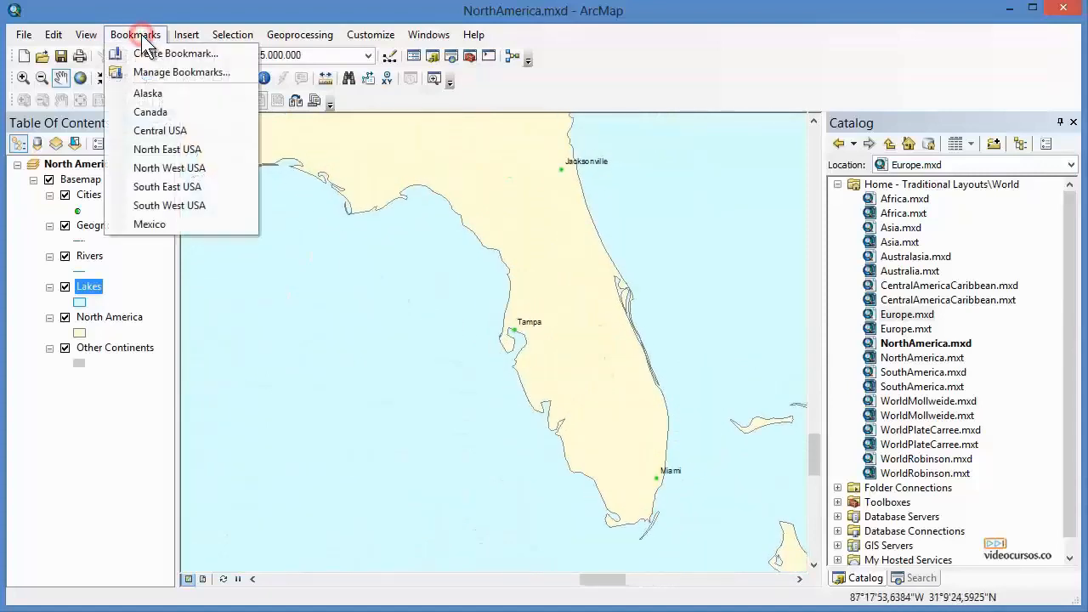
click(220, 56)
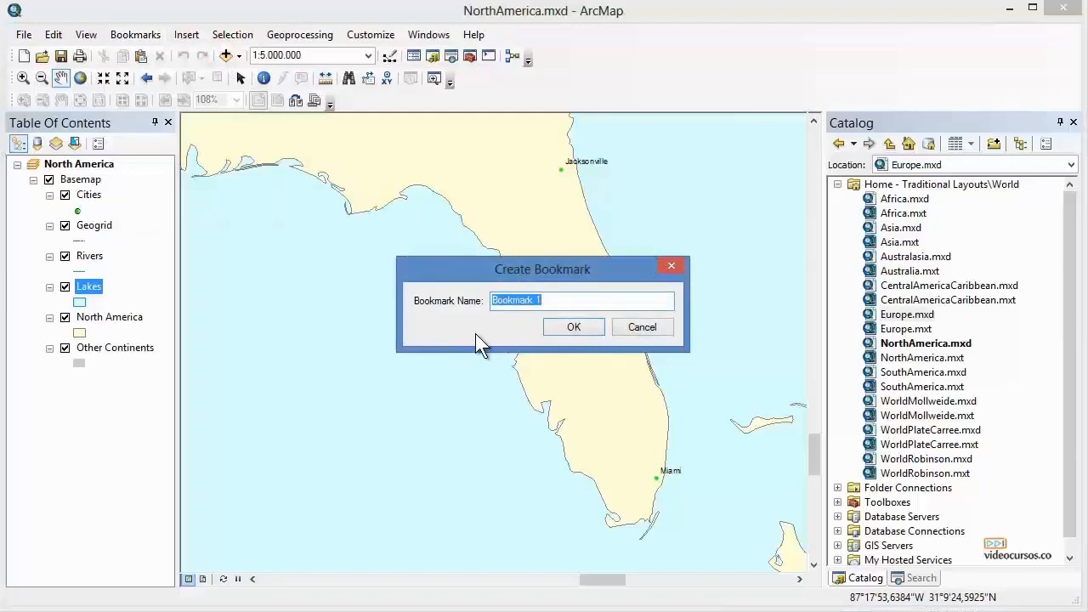
text(Florida)
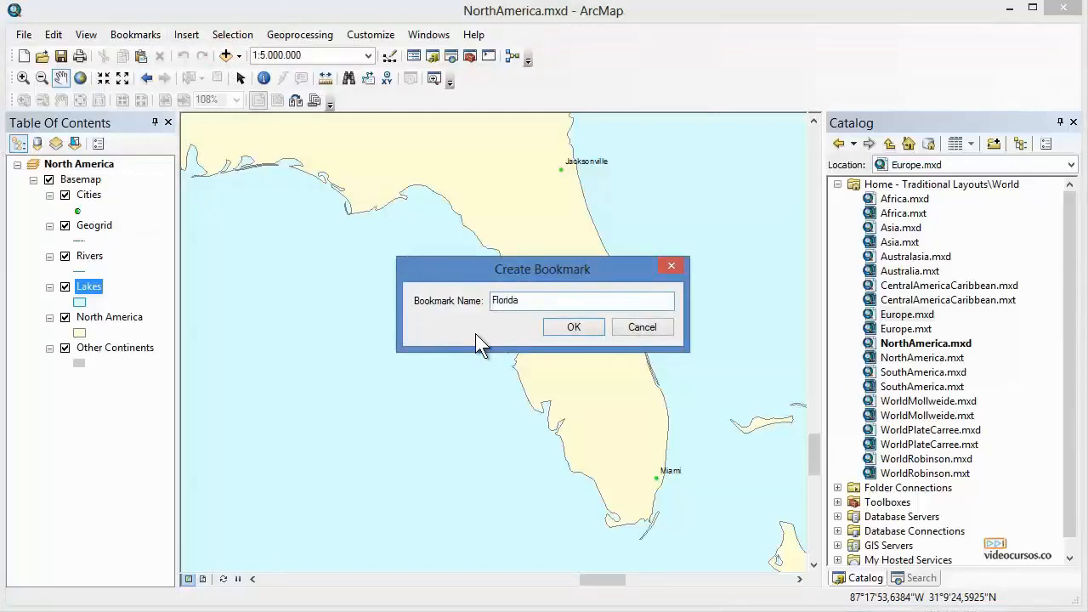
click(572, 327)
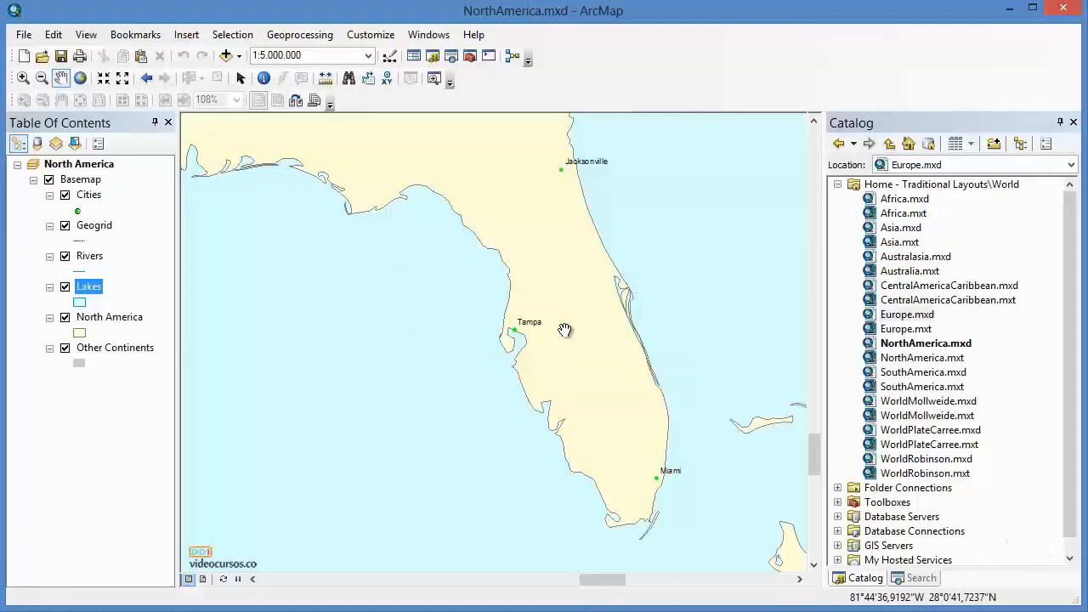
Frame western North America, open My Places from the Data Frame Tools toolbar, and add the current extent as a place.
scroll(565, 329, up, 3)
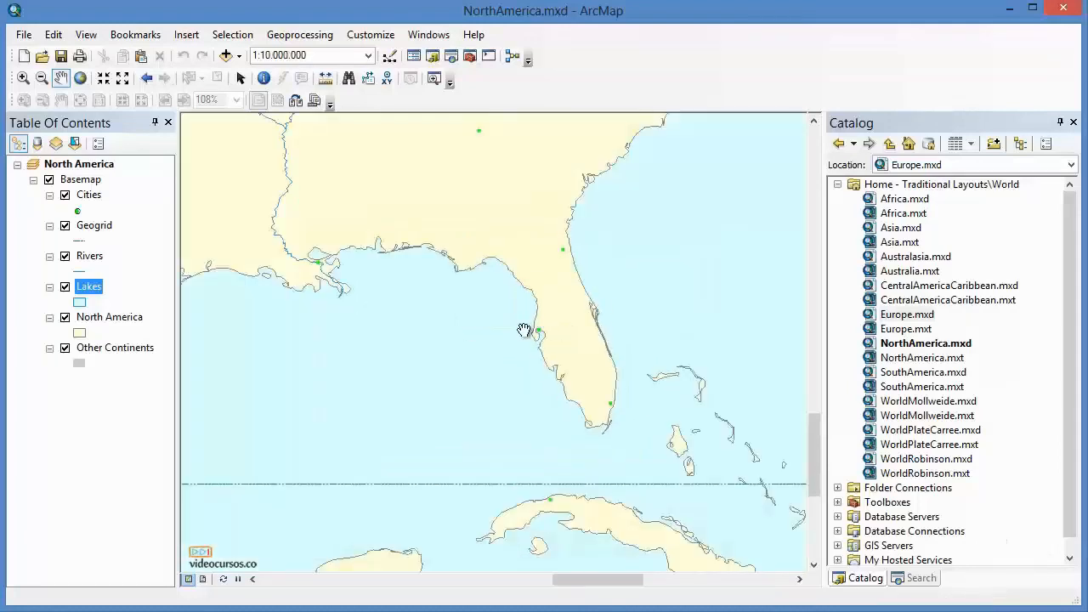
drag(291, 334, 621, 379)
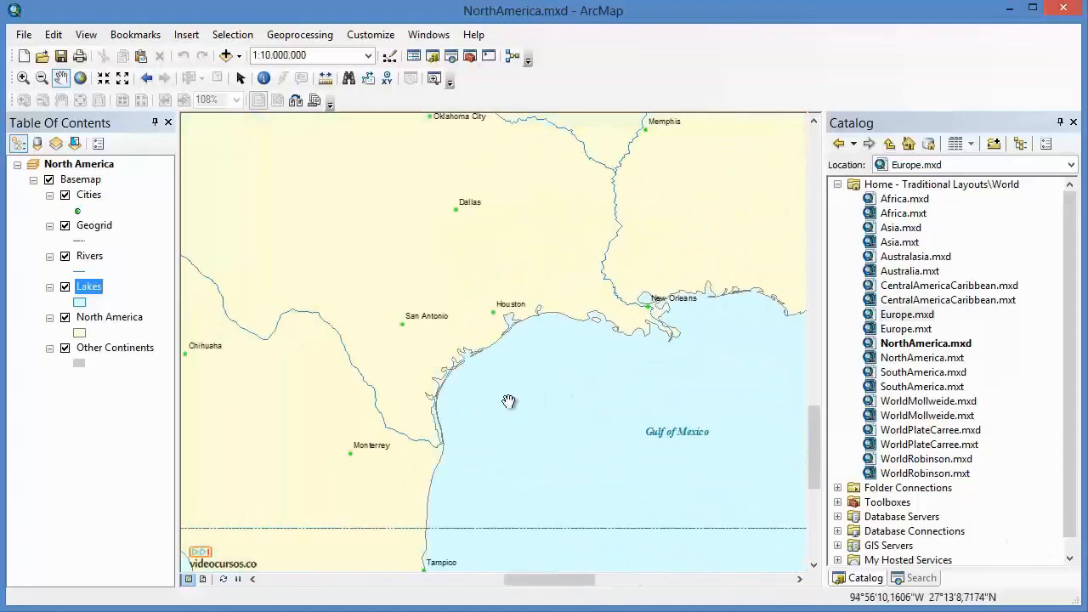
scroll(508, 401, up, 1)
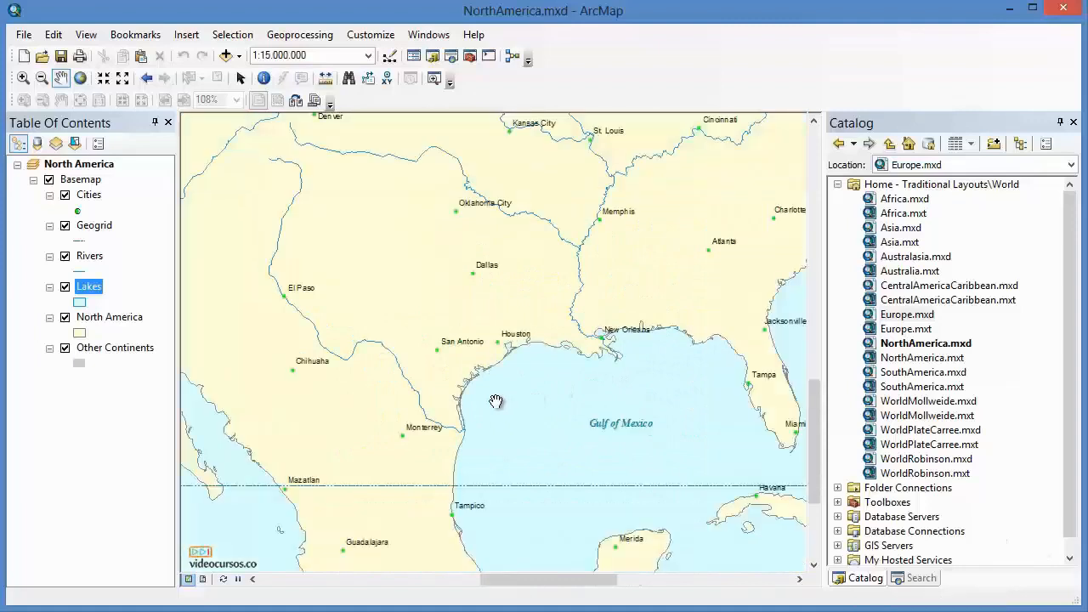
drag(339, 416, 645, 405)
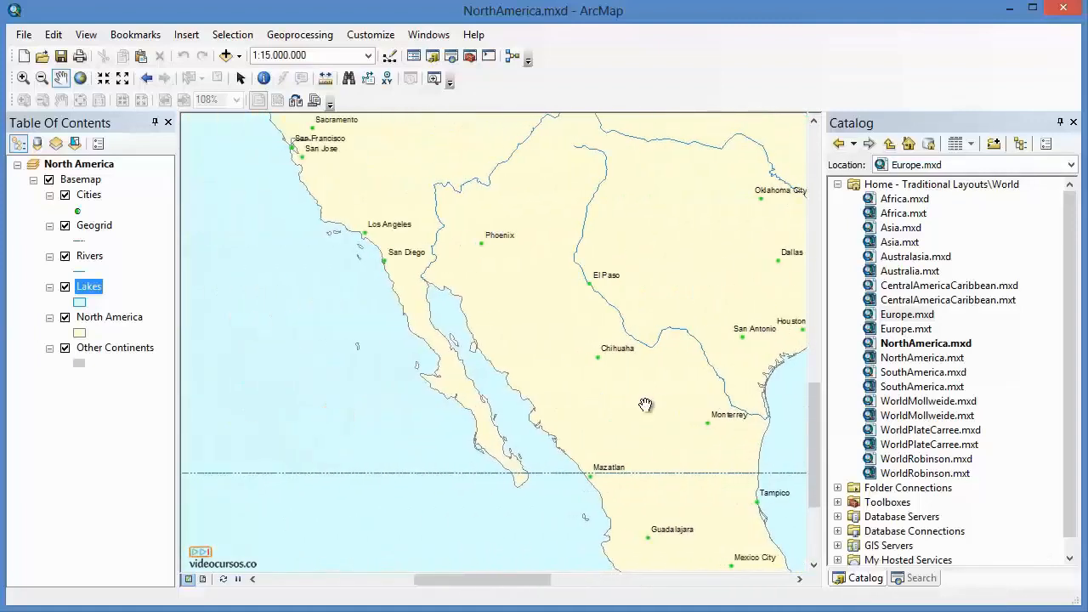
right_click(642, 38)
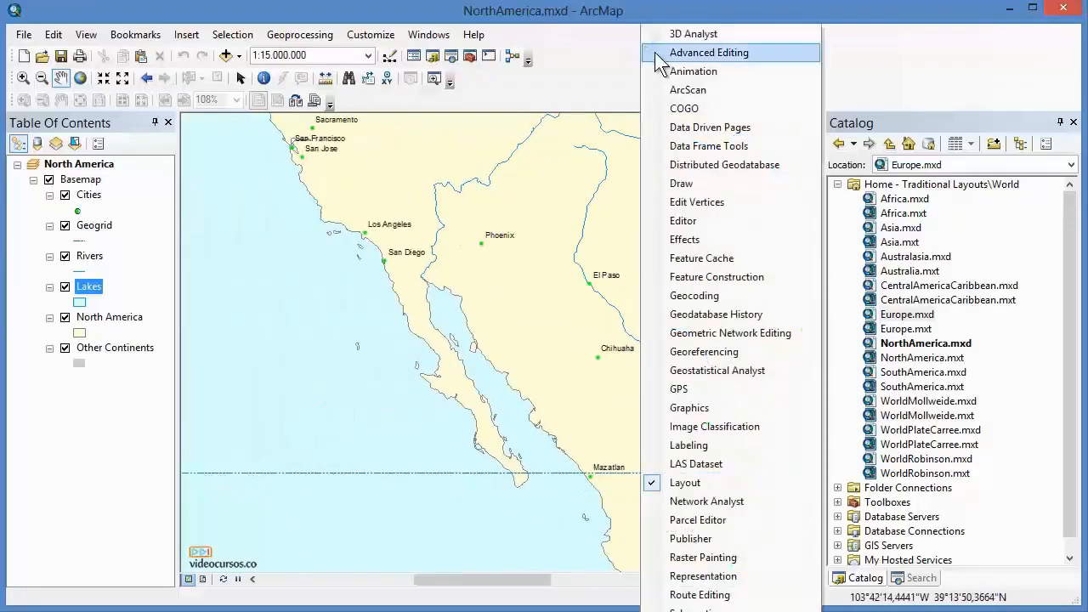
click(704, 145)
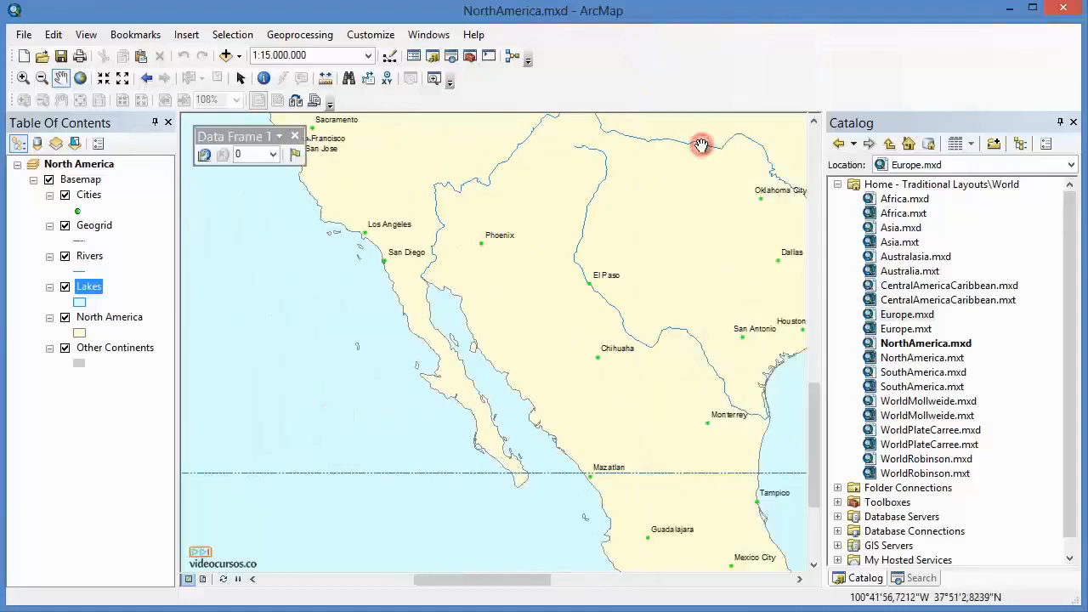
click(297, 156)
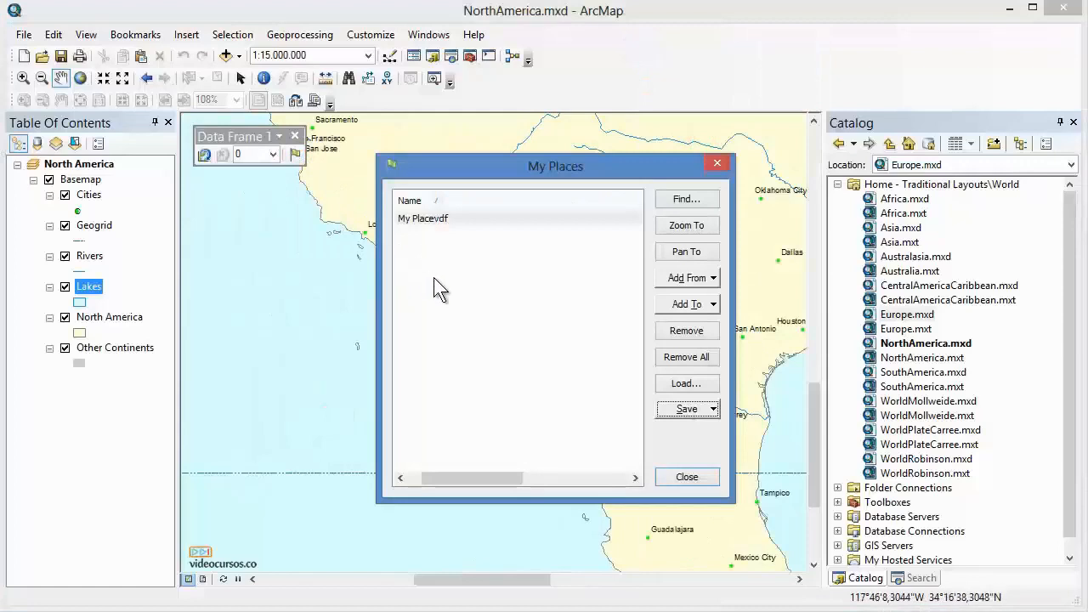
click(707, 278)
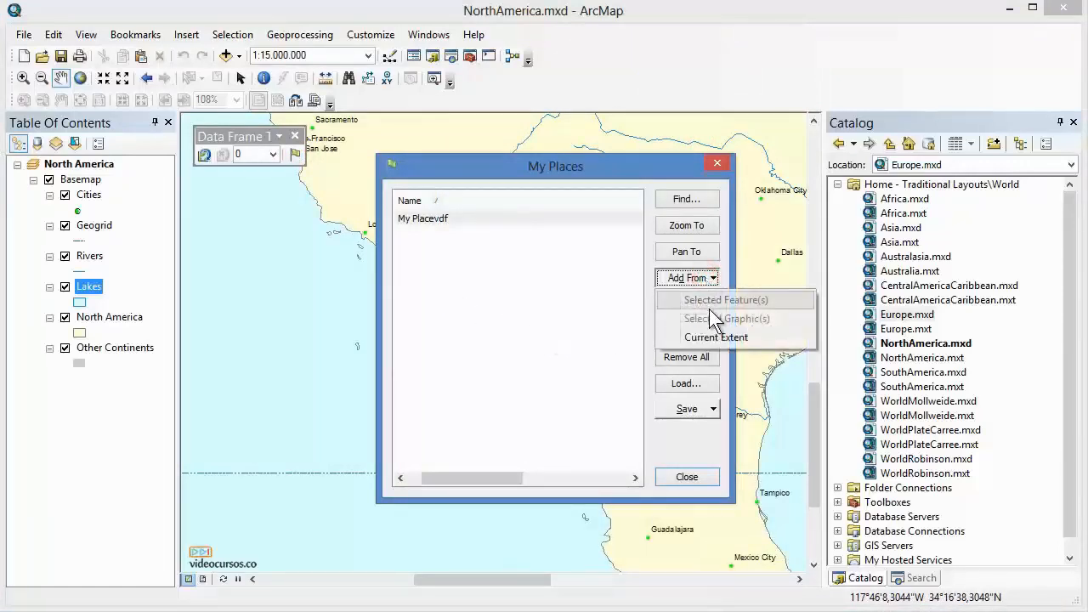
click(714, 337)
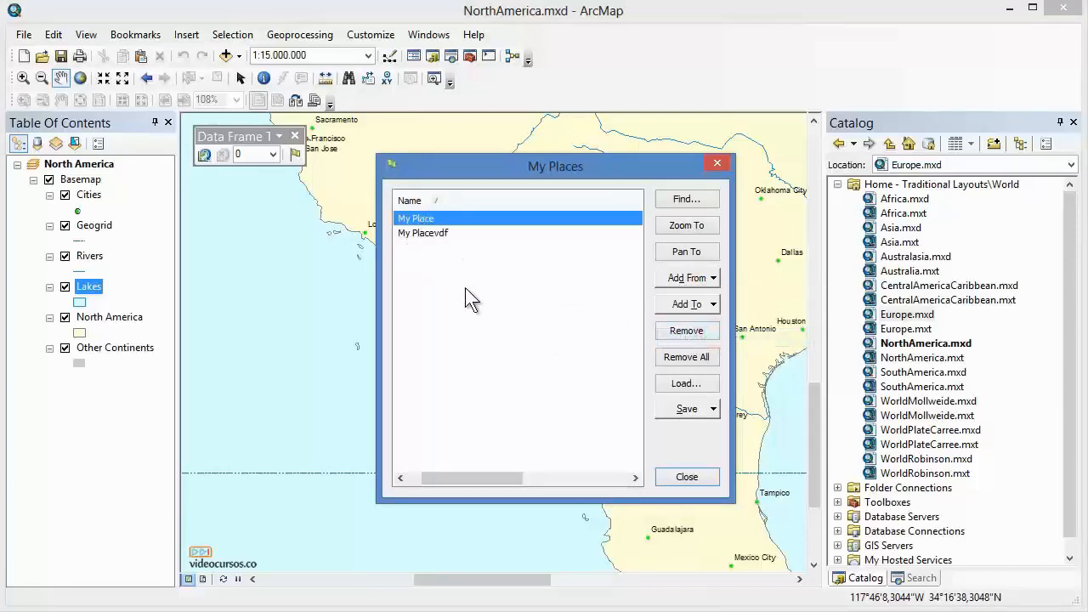
Save the selected place to a file named 123 and close My Places and the Data Frame Tools toolbar.
click(713, 408)
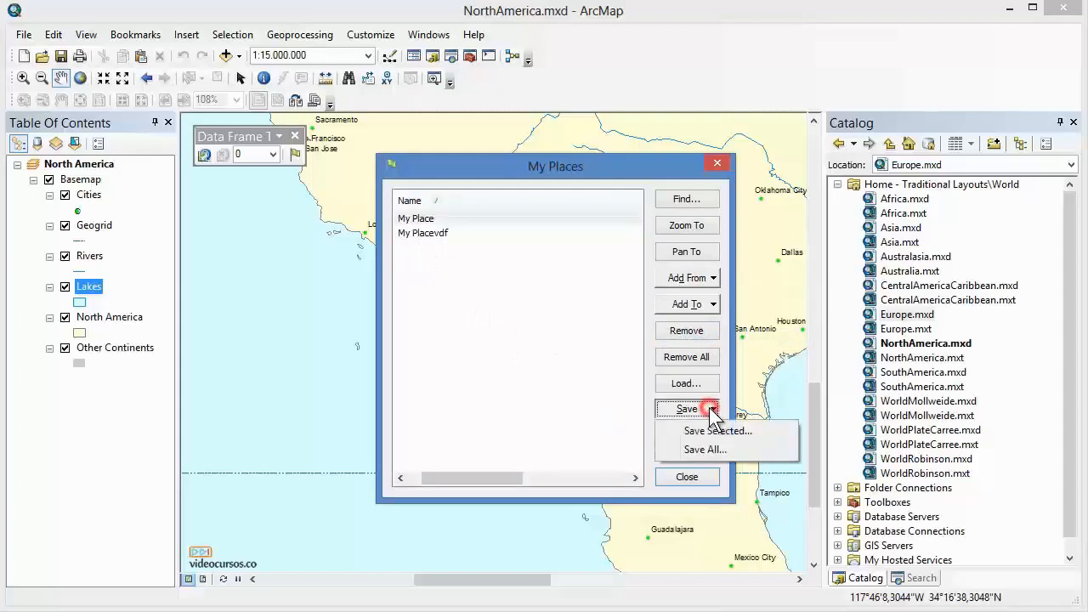
click(719, 431)
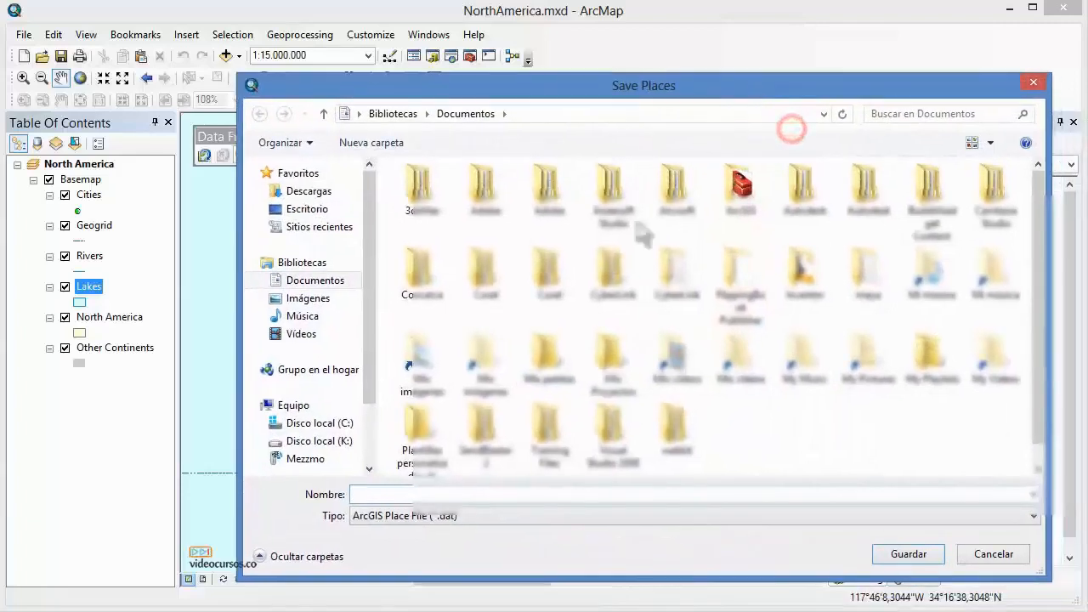
text(123)
click(886, 557)
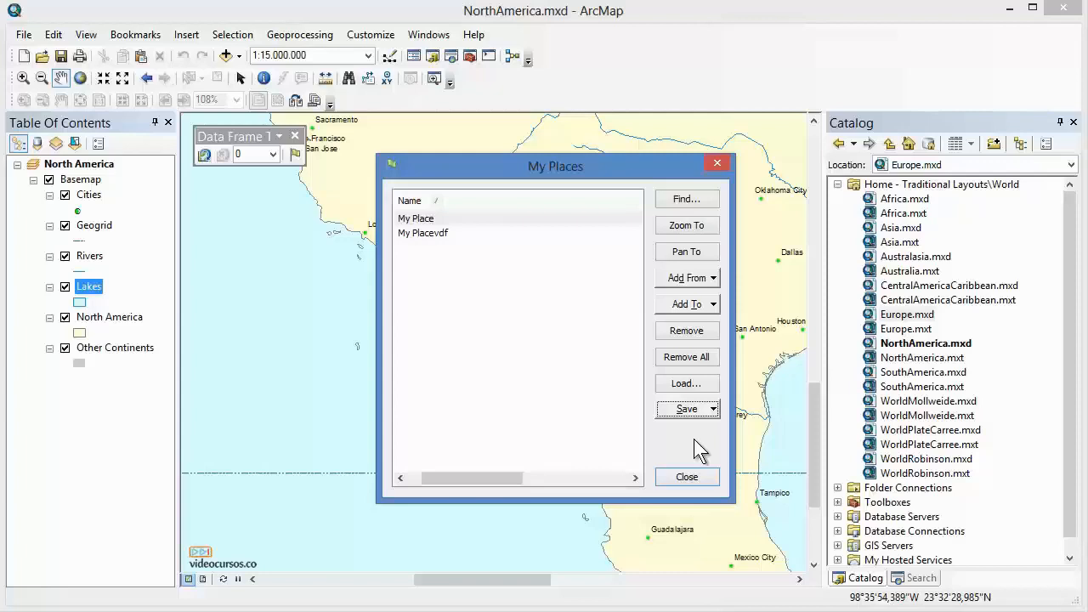
click(717, 163)
click(294, 136)
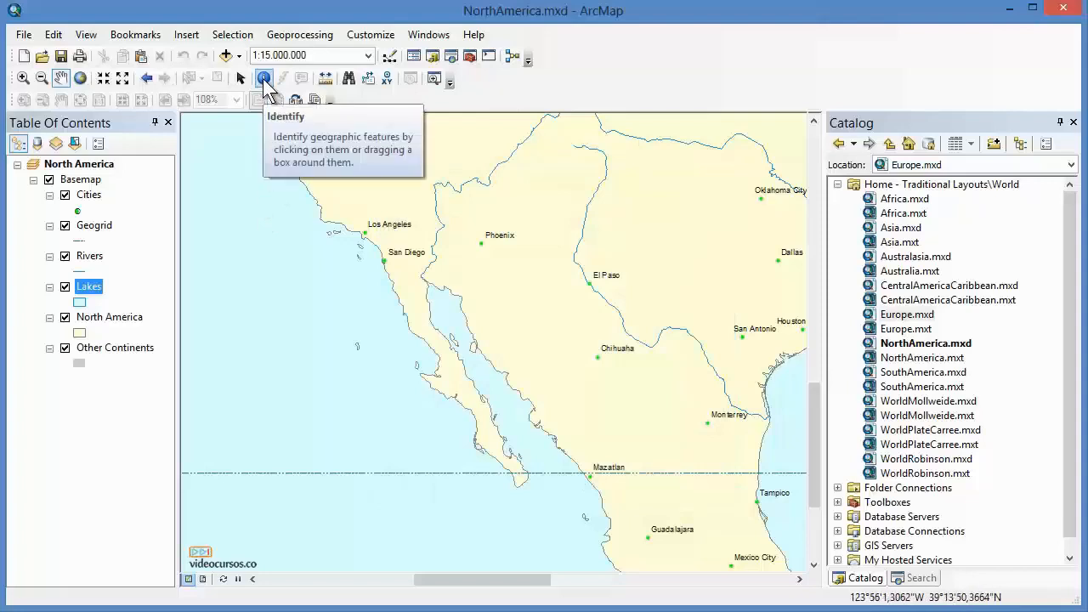
Identify the San Diego city feature on the map.
click(263, 79)
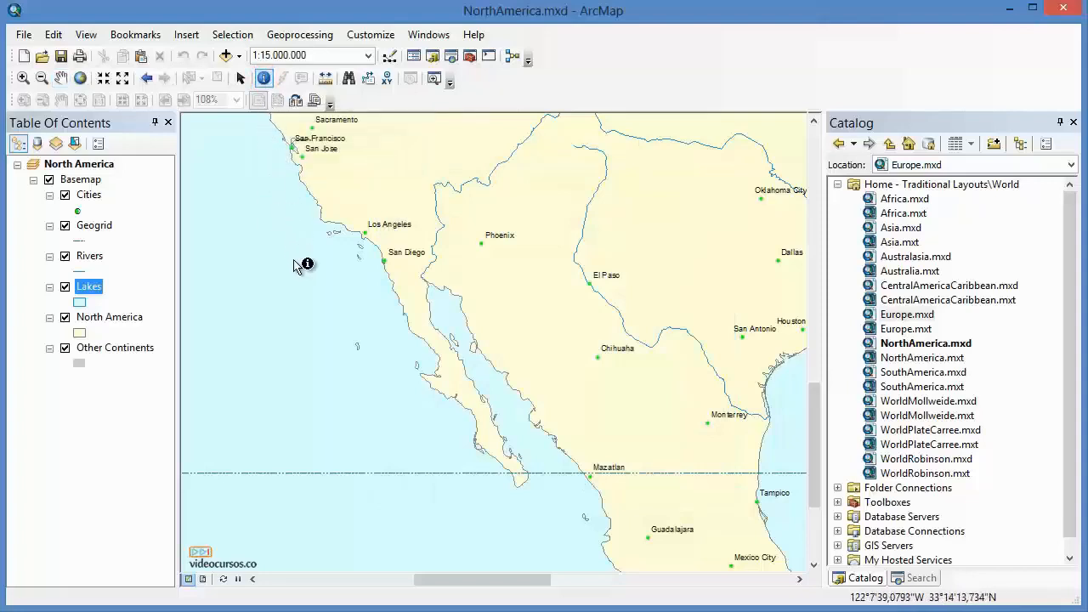
click(385, 262)
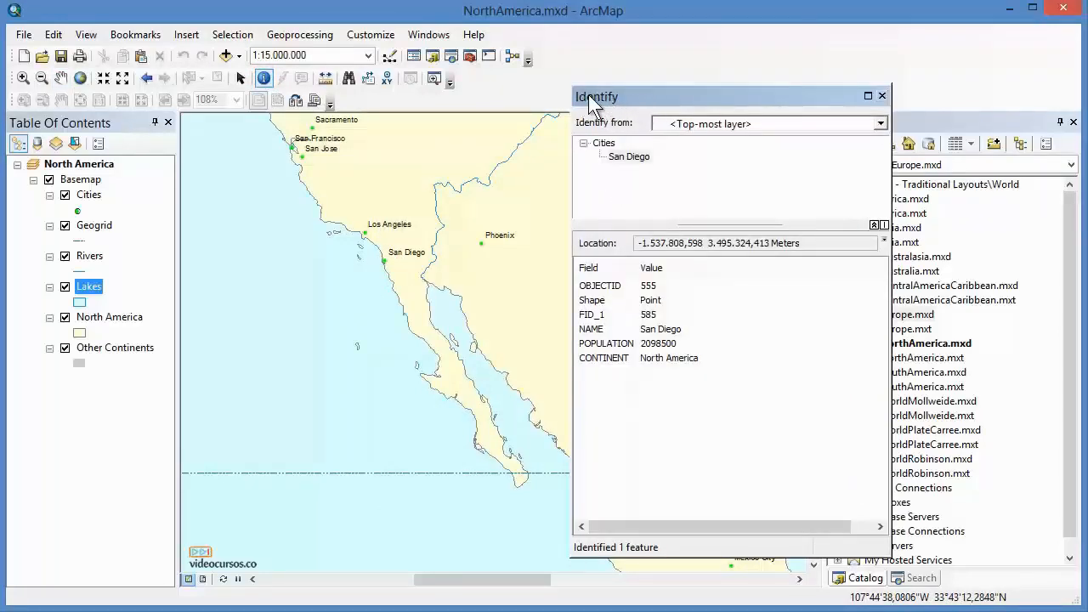
Create a bookmark from the identified San Diego feature, close the Identify window and switch to the Select Elements tool.
right_click(638, 166)
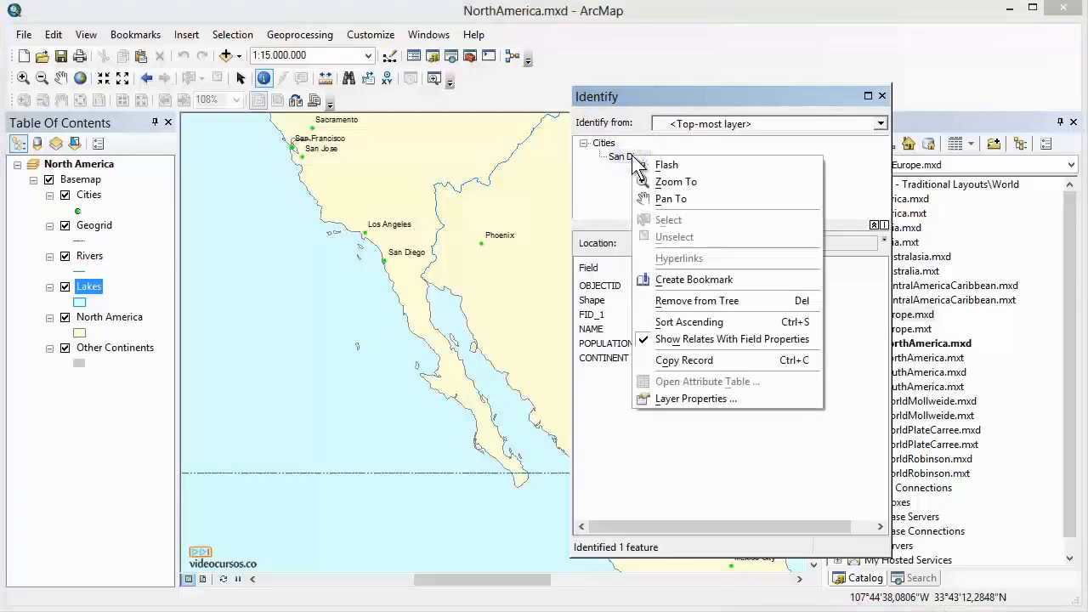
click(739, 282)
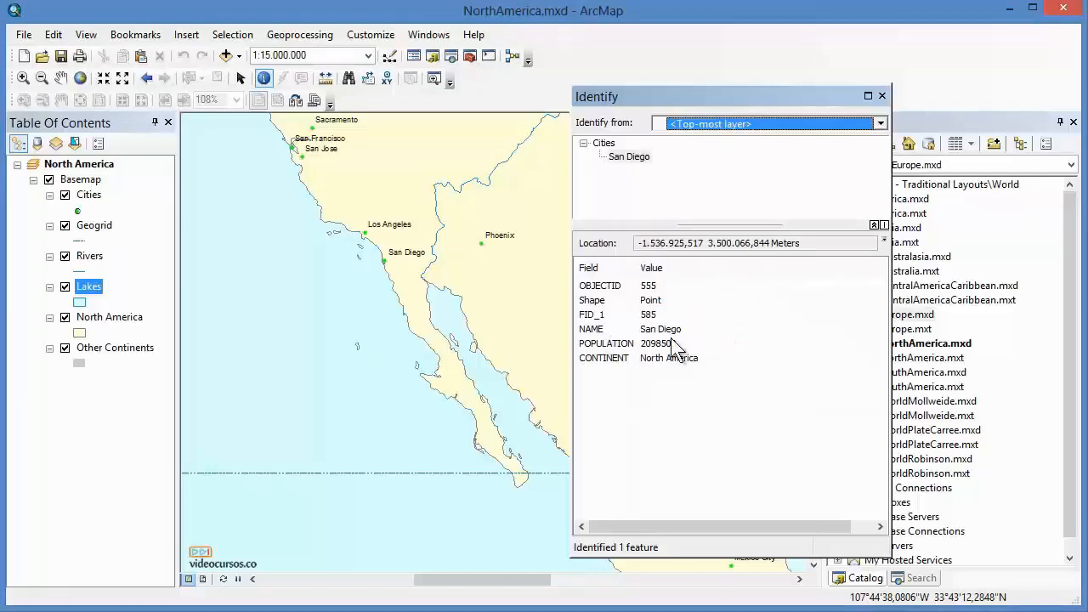
click(881, 95)
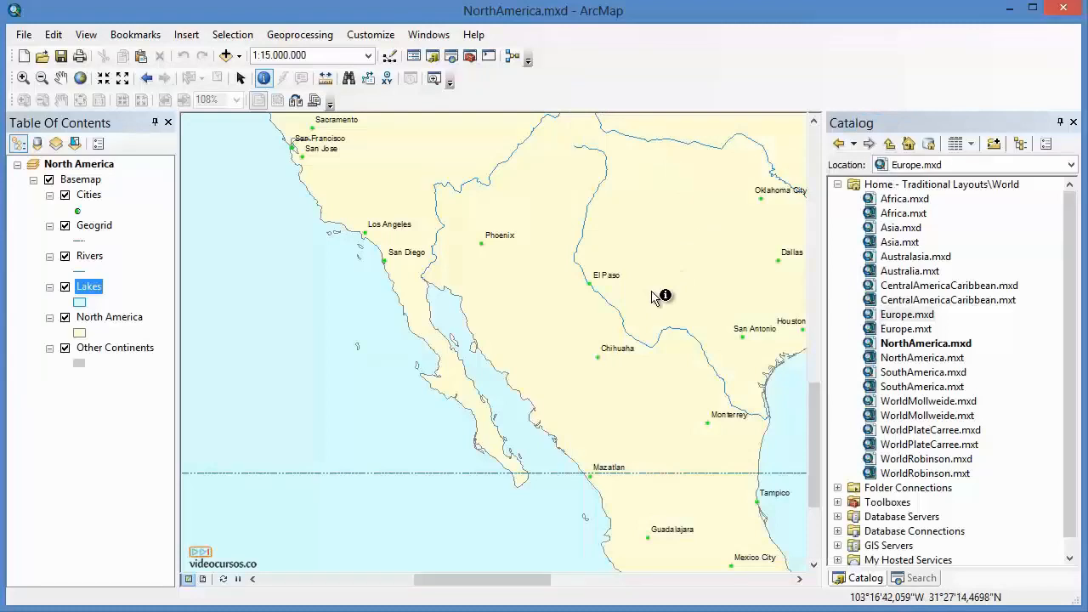
click(239, 78)
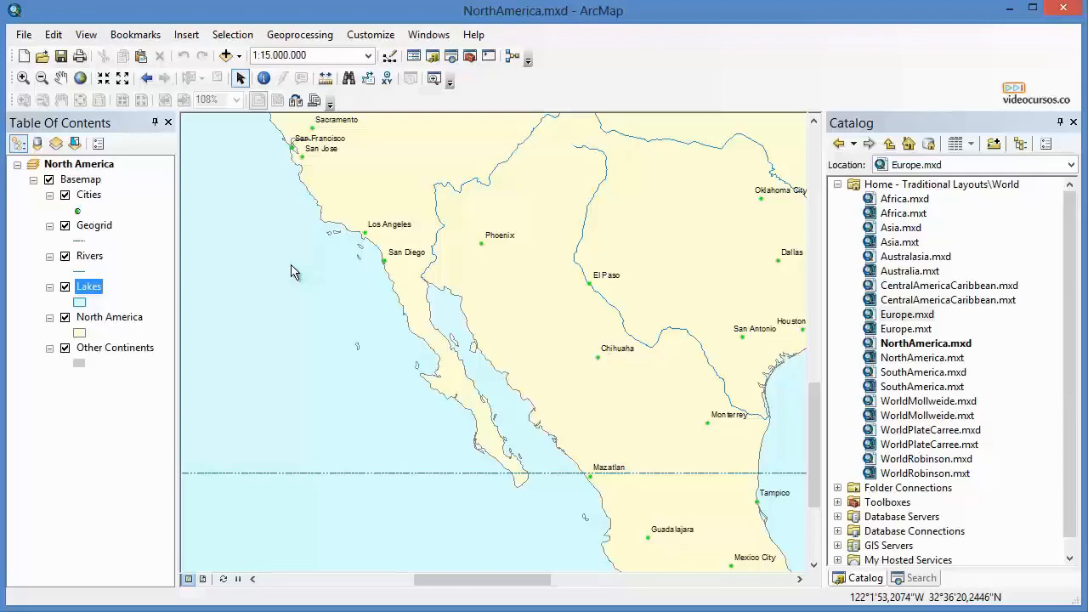
Open the Bookmarks Manager and zoom to the Alaska, Central USA and South East USA bookmarks together.
click(124, 37)
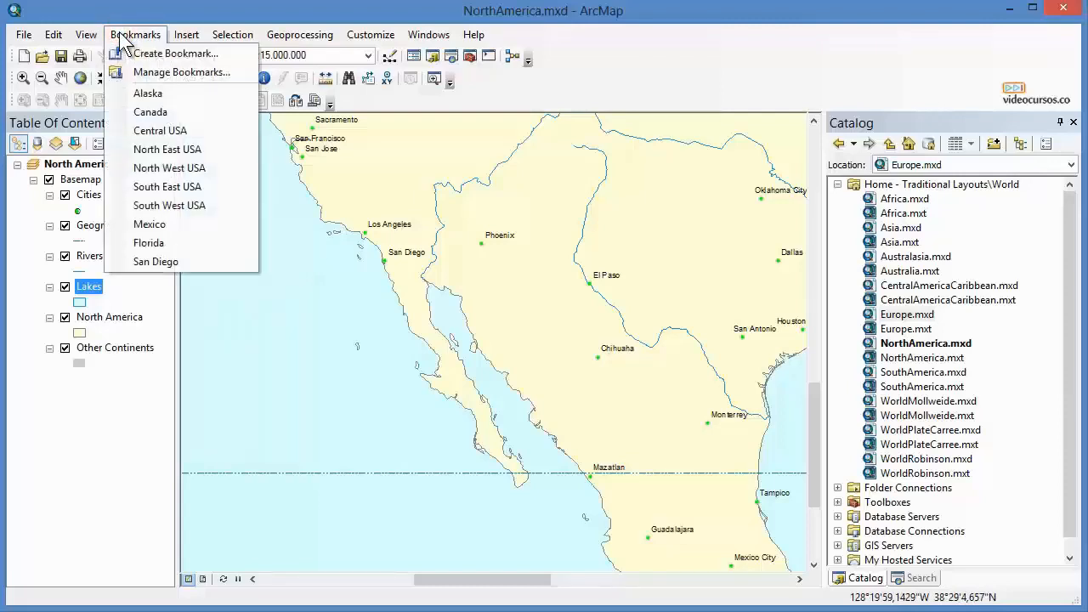
click(193, 73)
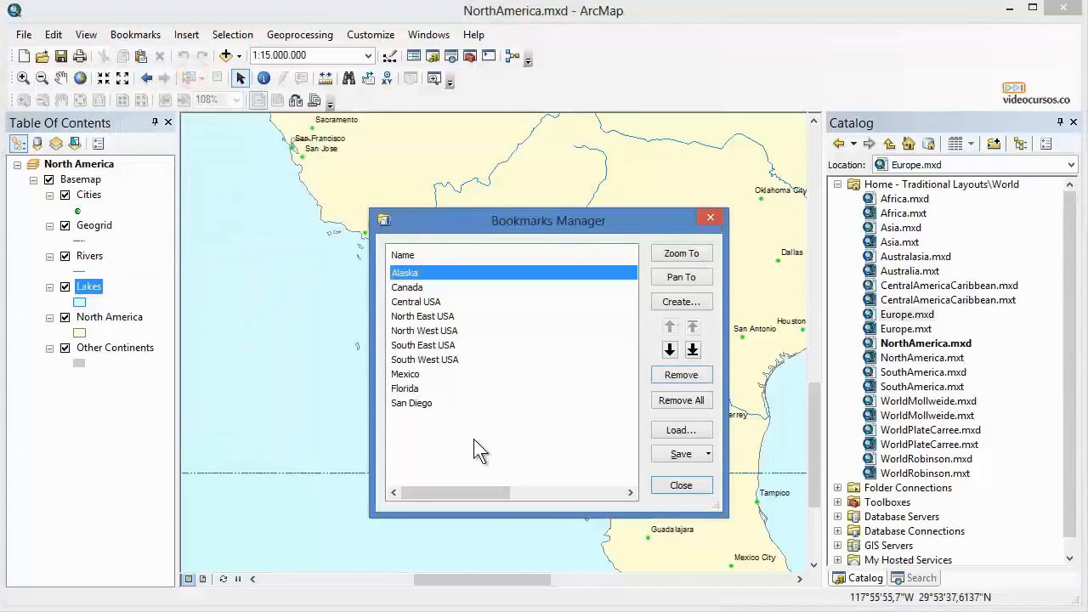
ctrl+click(418, 306)
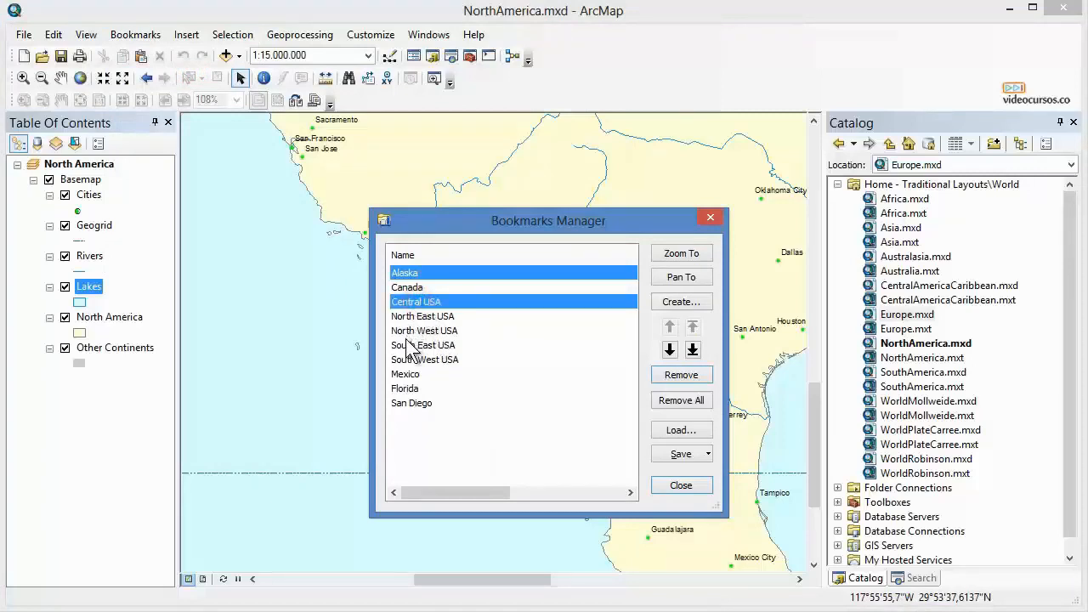
ctrl+click(402, 343)
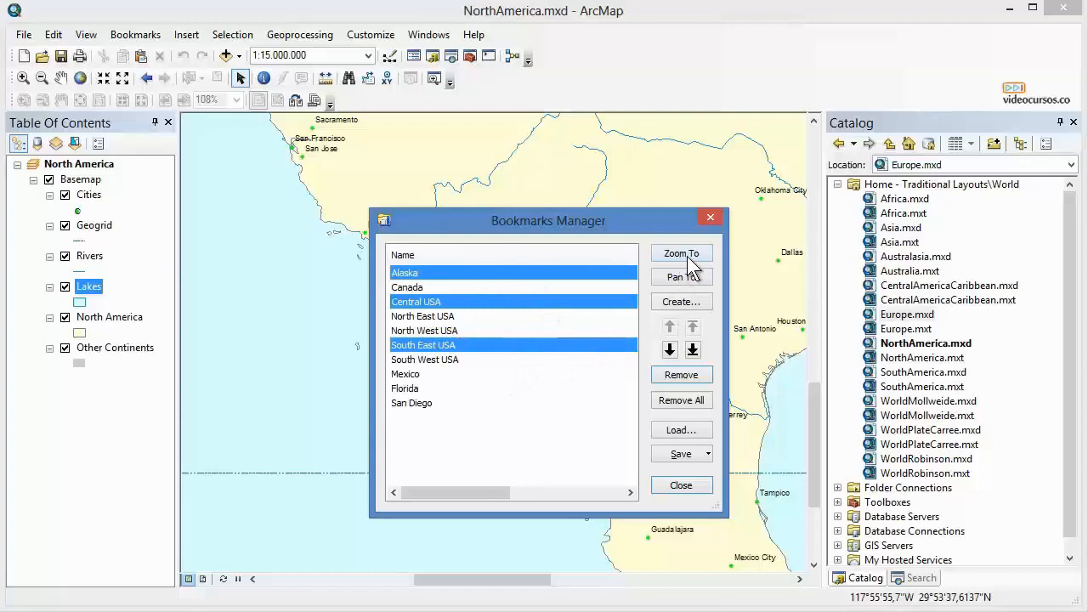
drag(648, 227, 951, 179)
click(983, 206)
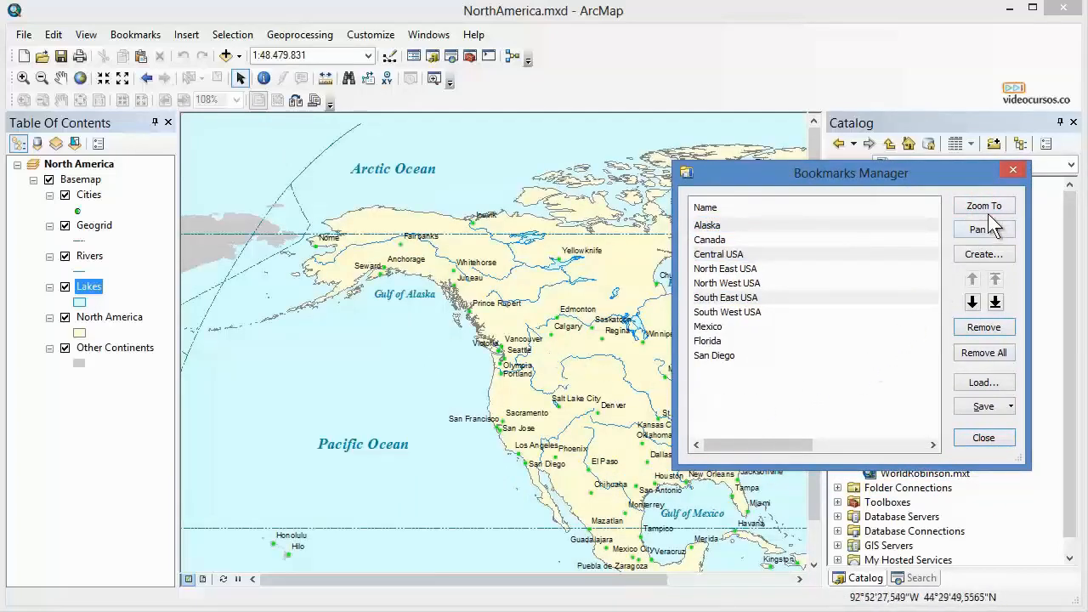
Pan the map to the Central USA and North West USA bookmarks together in the Bookmarks Manager.
click(769, 372)
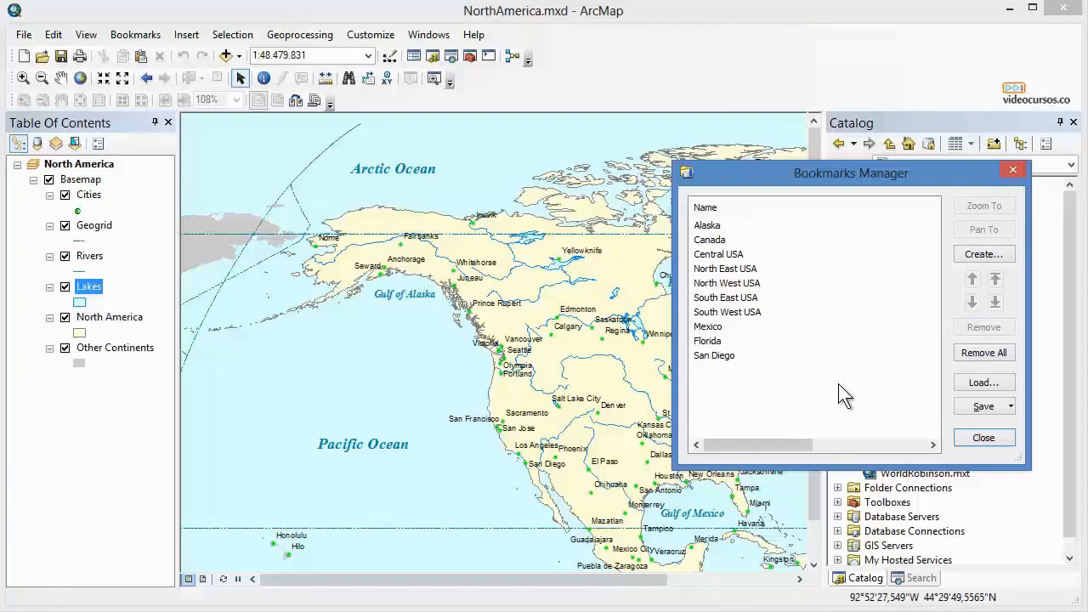
click(728, 254)
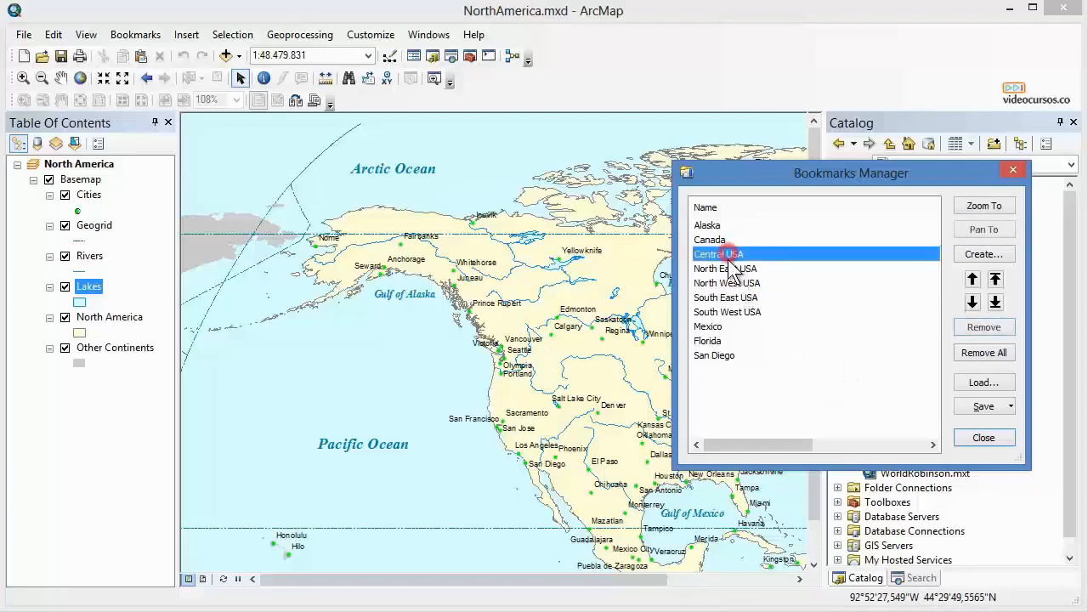
ctrl+click(727, 285)
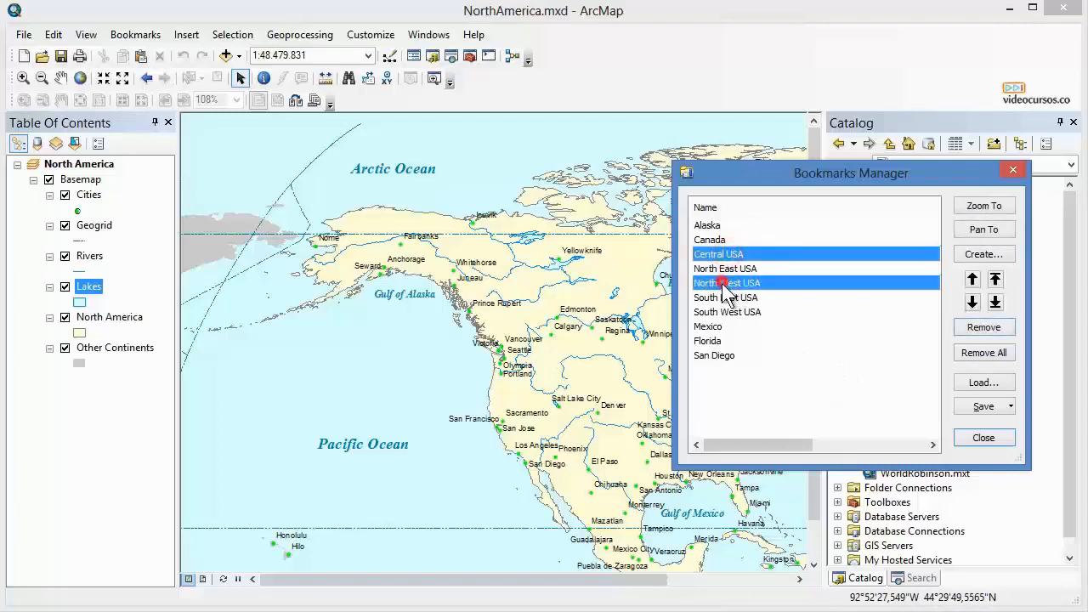
click(984, 231)
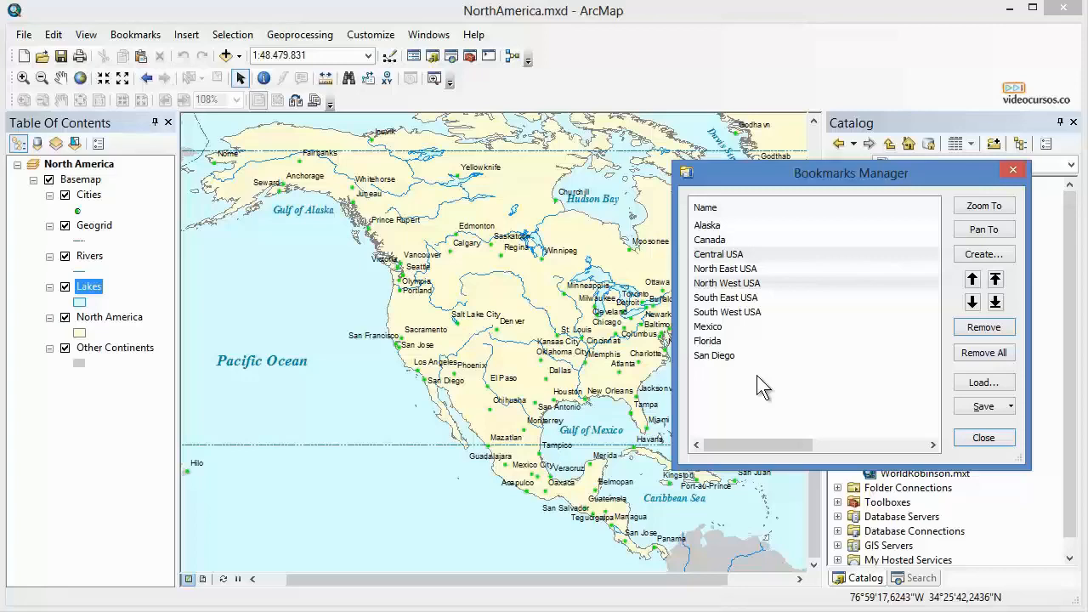
click(756, 375)
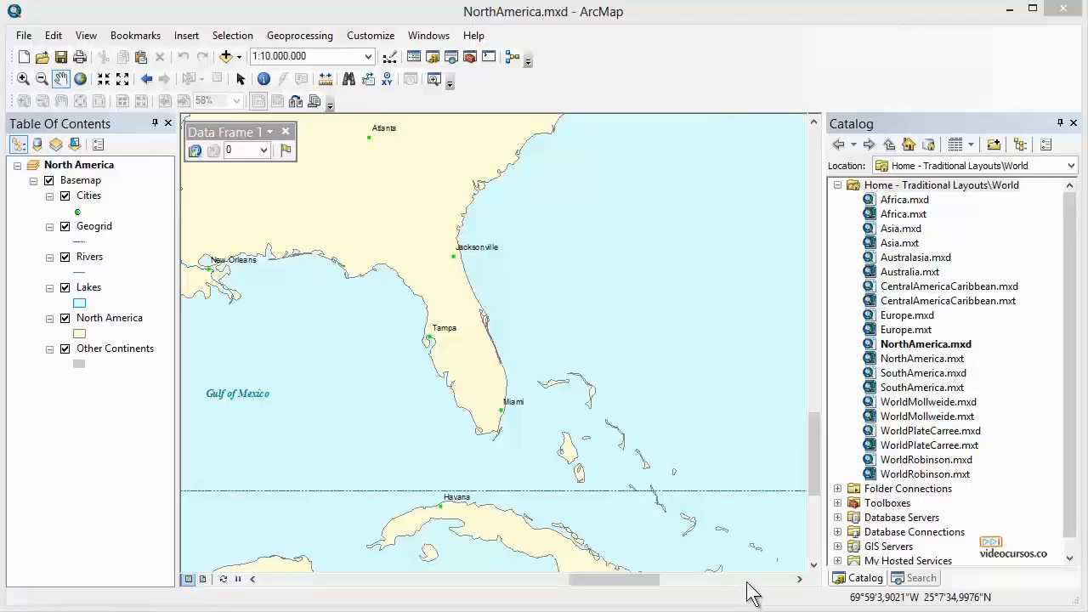
Open My Places, frame Cuba at 1:4.000.000, and add the current extent as a place named Cuba.
click(286, 150)
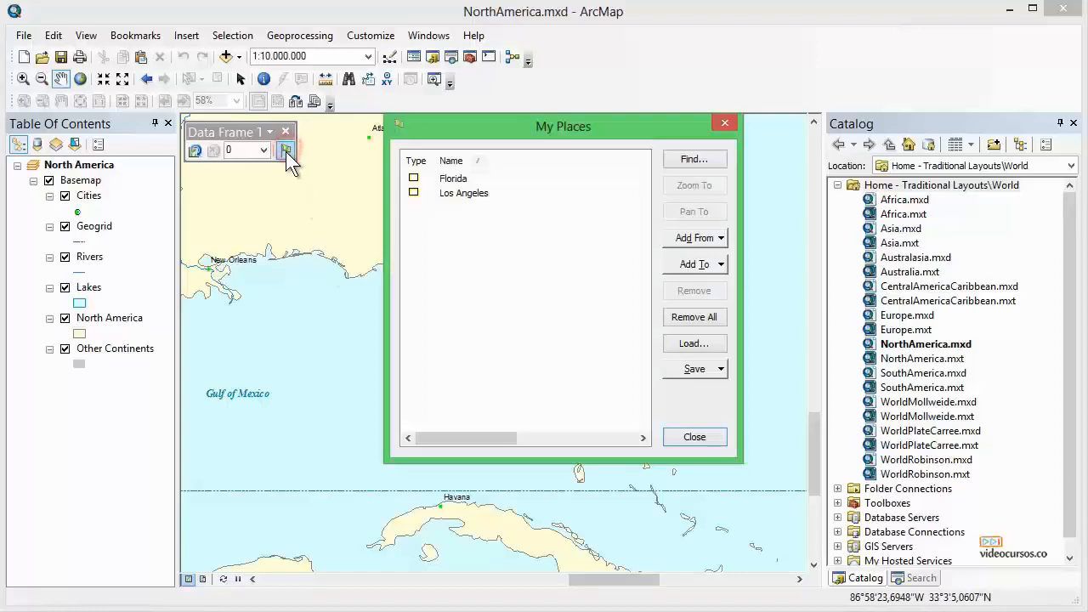
drag(565, 133, 879, 64)
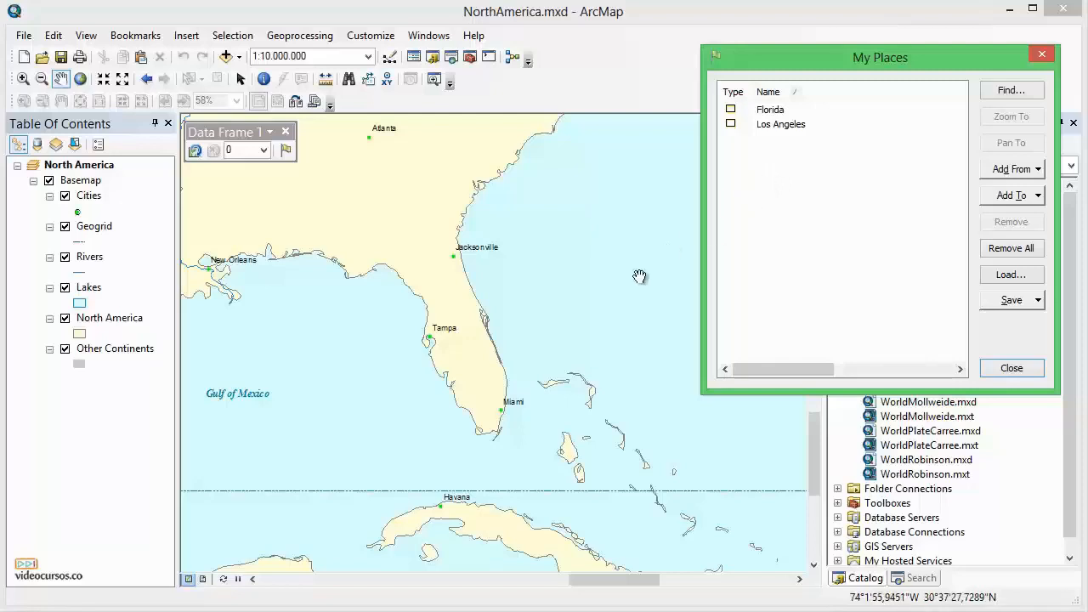
drag(508, 484, 508, 302)
scroll(455, 316, down, 3)
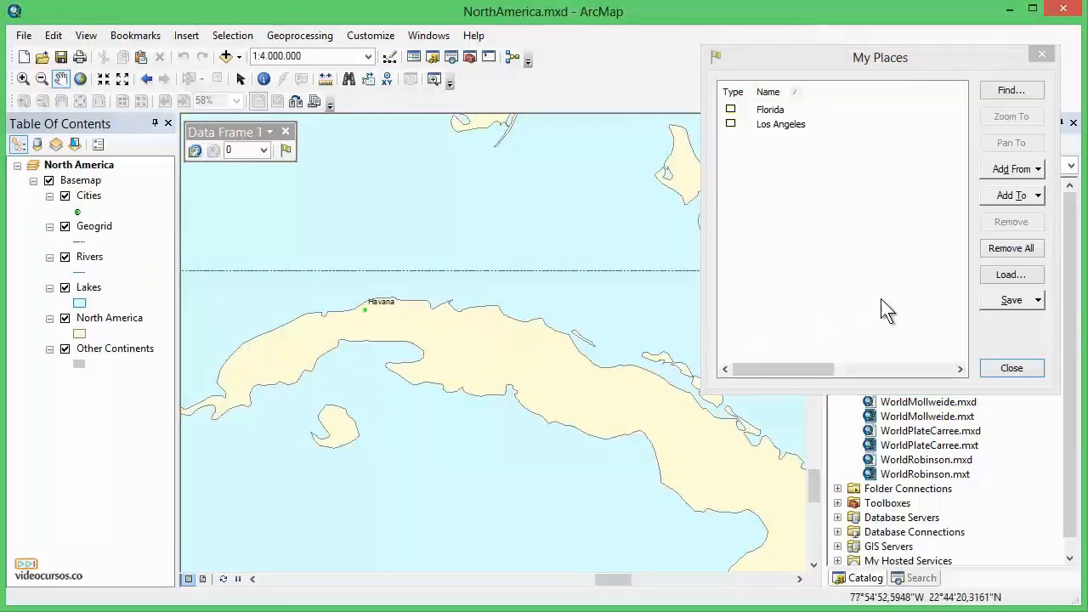
click(1030, 169)
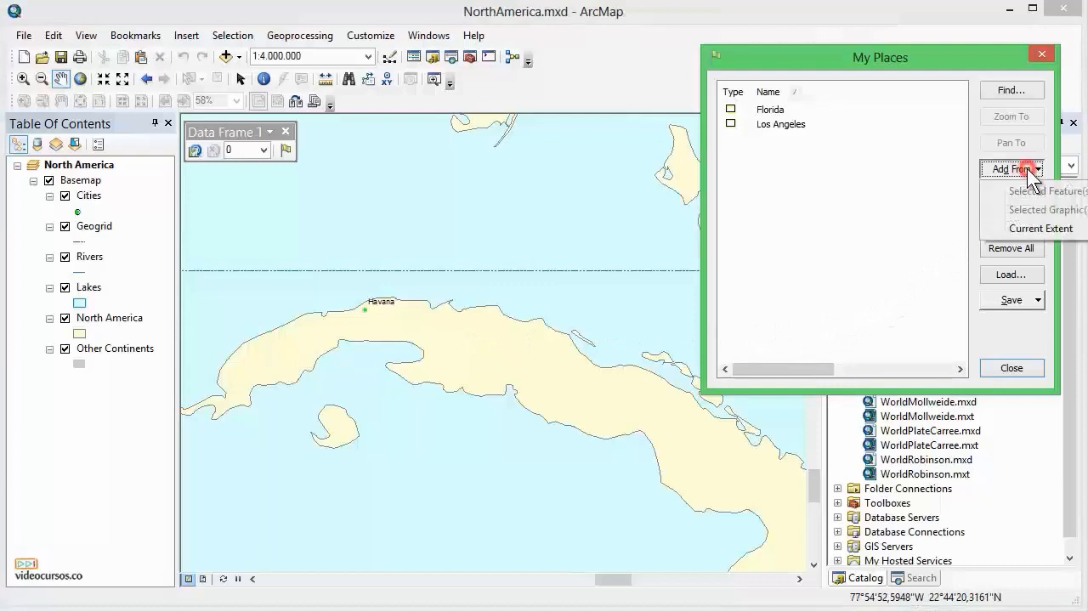
click(1035, 229)
click(788, 111)
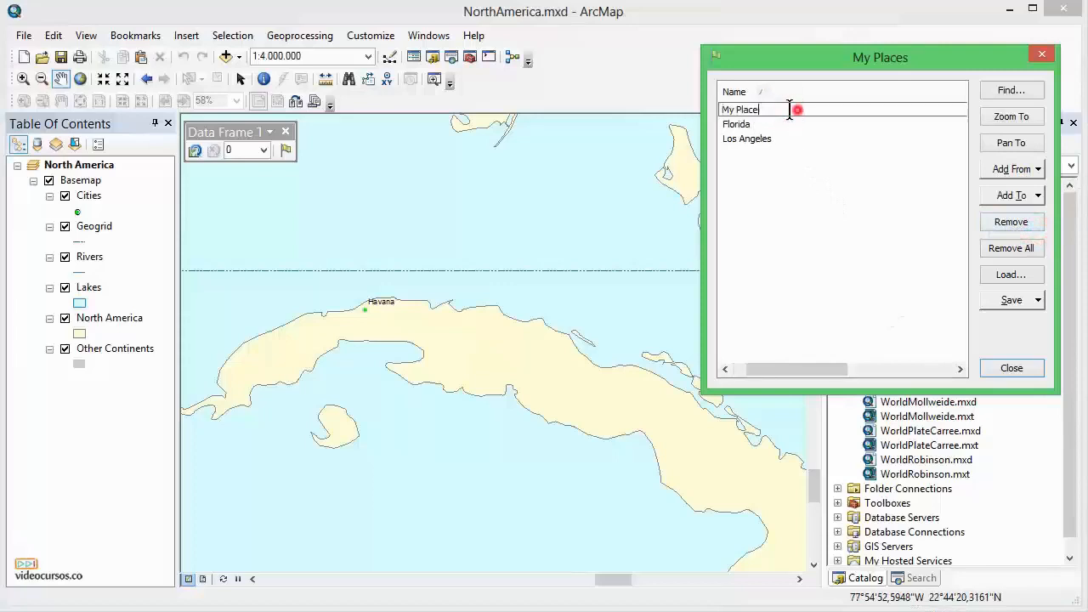
text(Cuba)
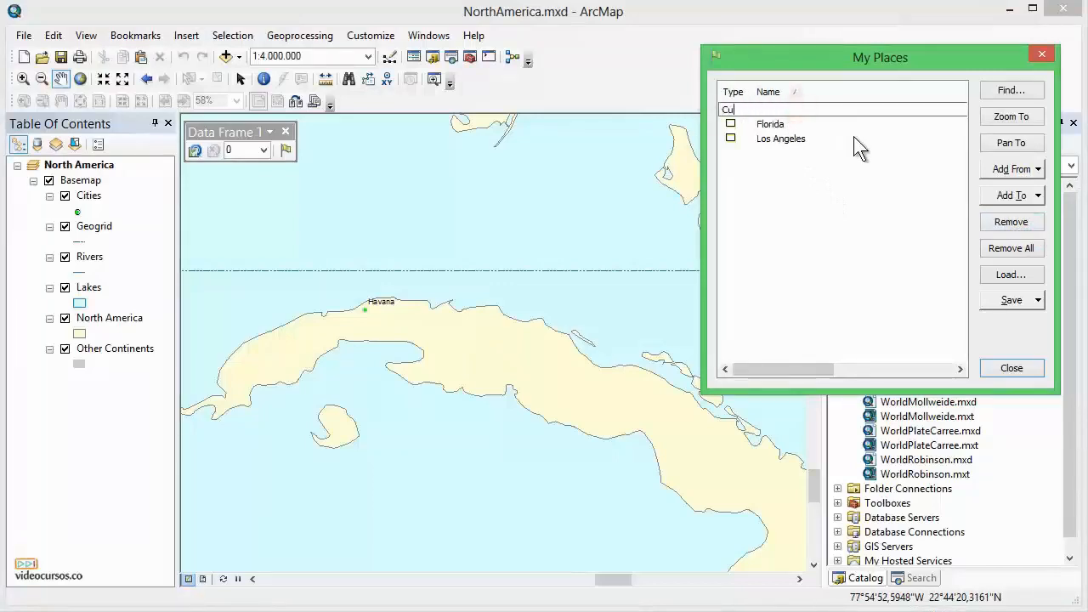
click(874, 190)
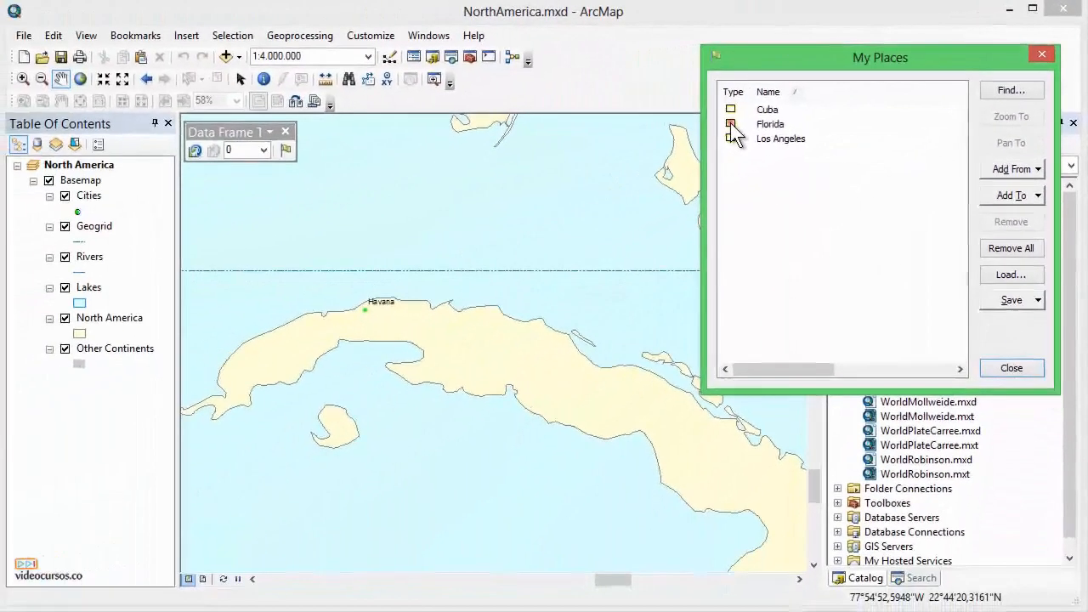
Jump to the Florida place and back to the Cuba place, and open the Cuba place's context options.
click(401, 240)
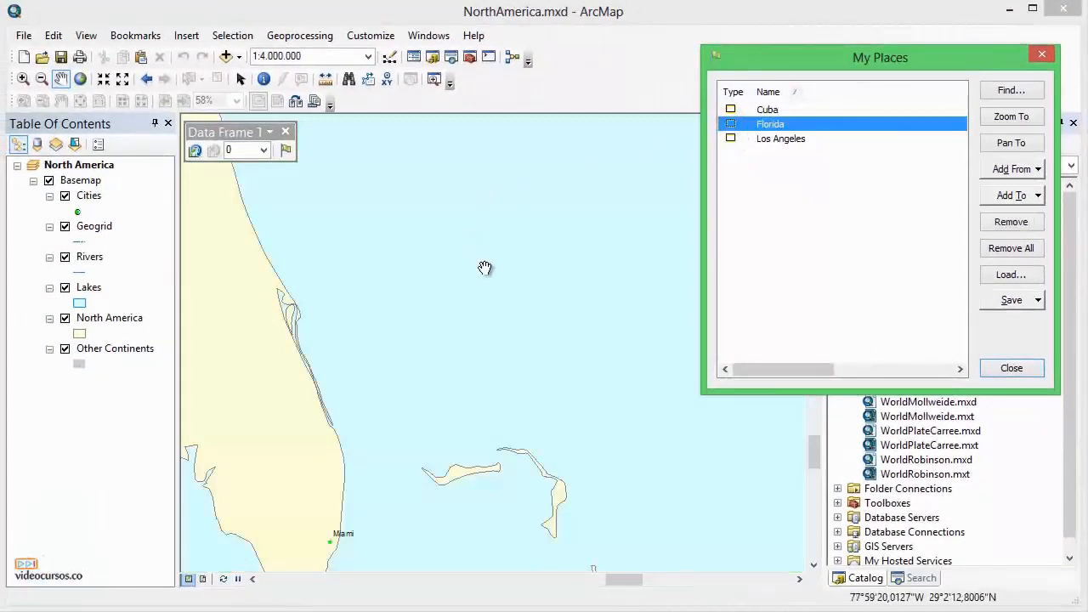
click(735, 110)
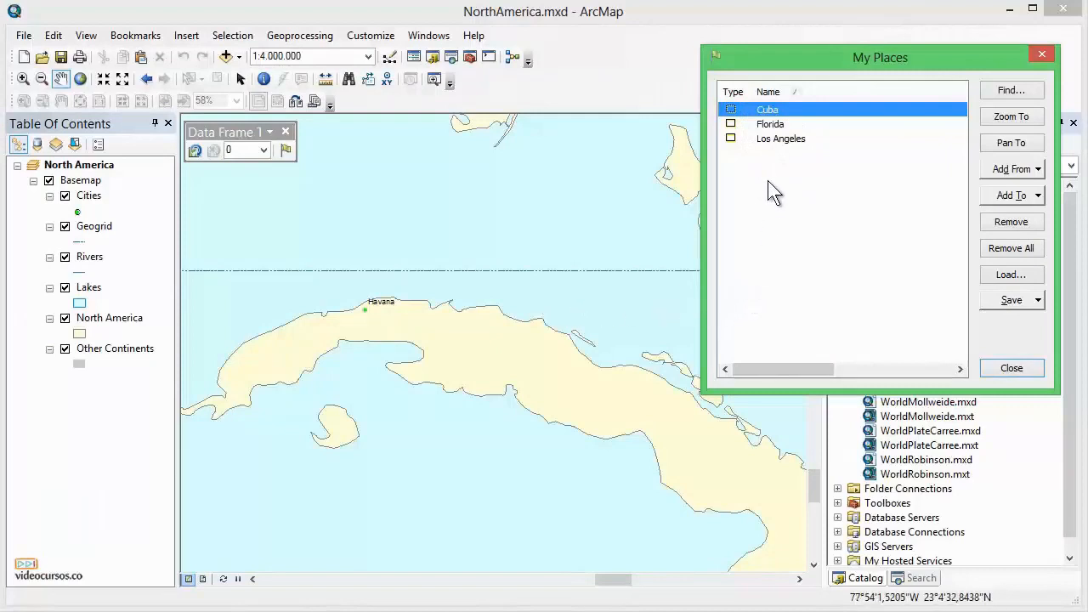
right_click(769, 115)
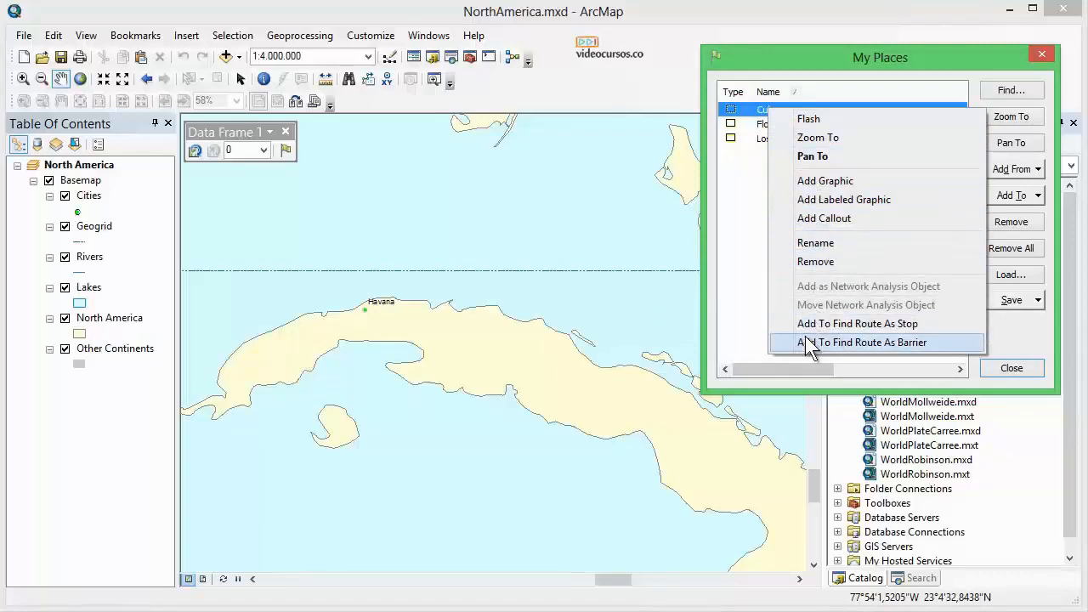
click(731, 285)
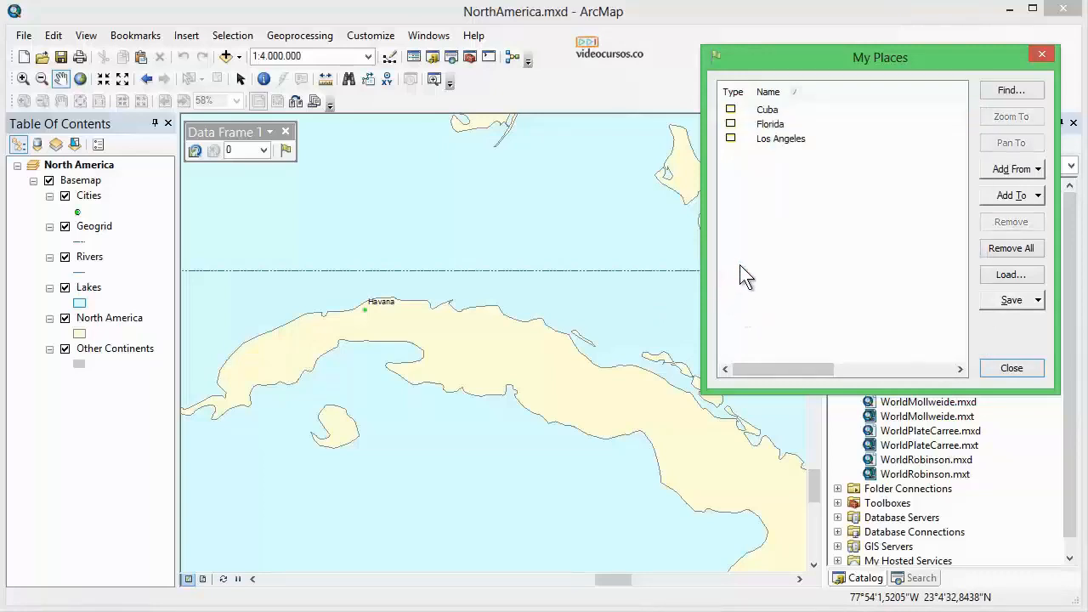
click(769, 109)
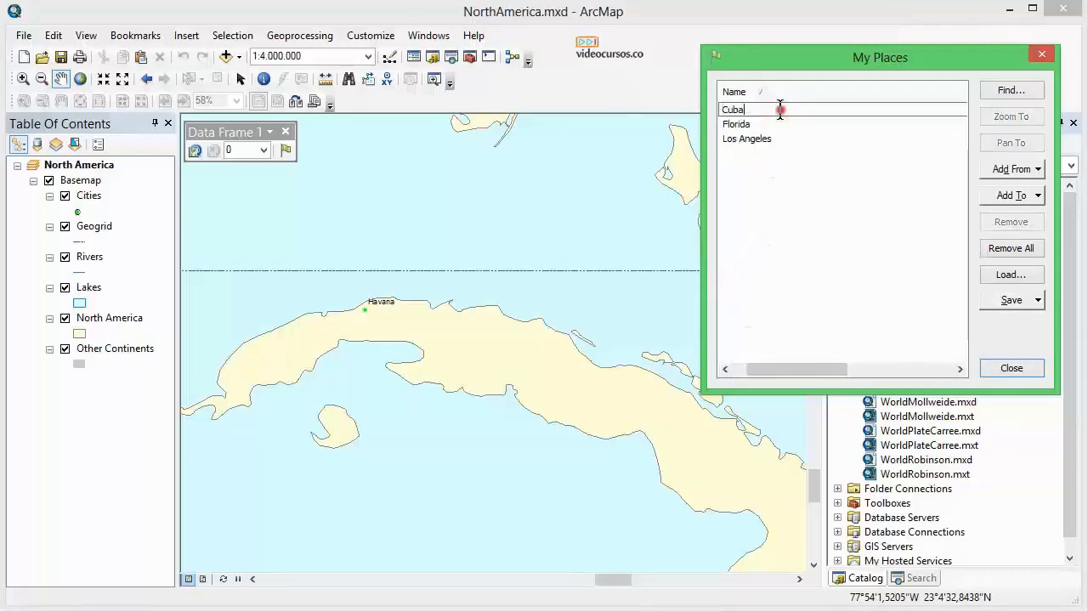
click(780, 208)
drag(784, 368, 761, 368)
click(772, 92)
click(773, 92)
click(774, 91)
click(773, 91)
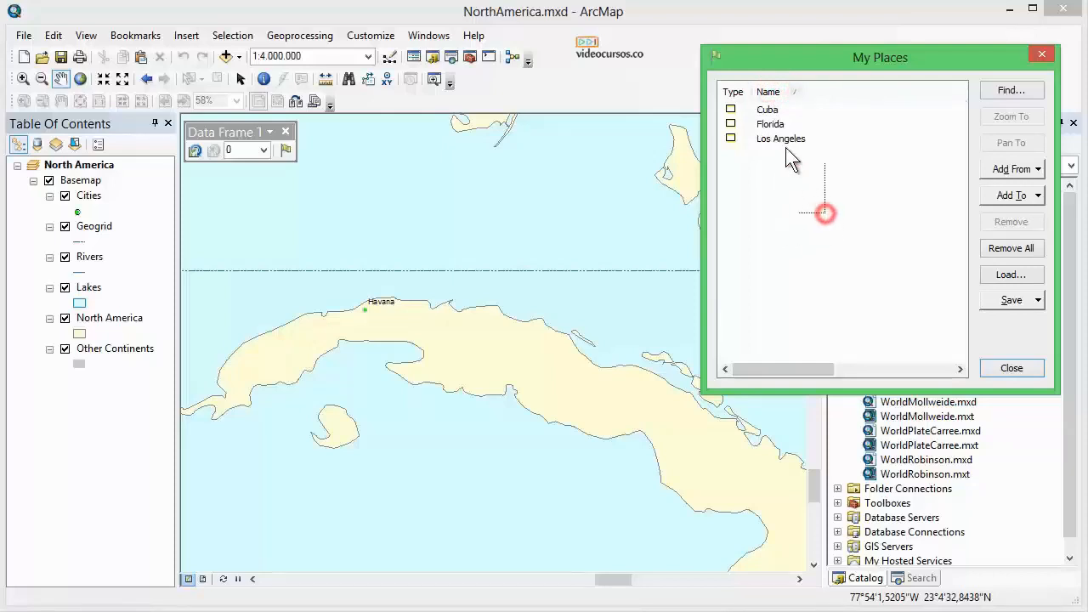
drag(793, 155, 756, 111)
click(1038, 300)
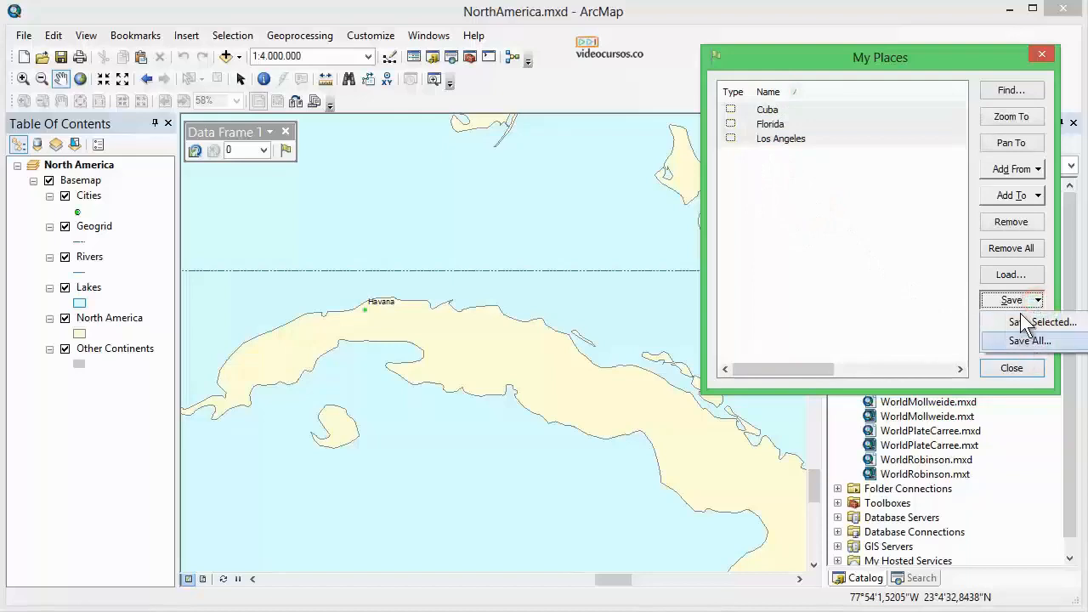
click(851, 239)
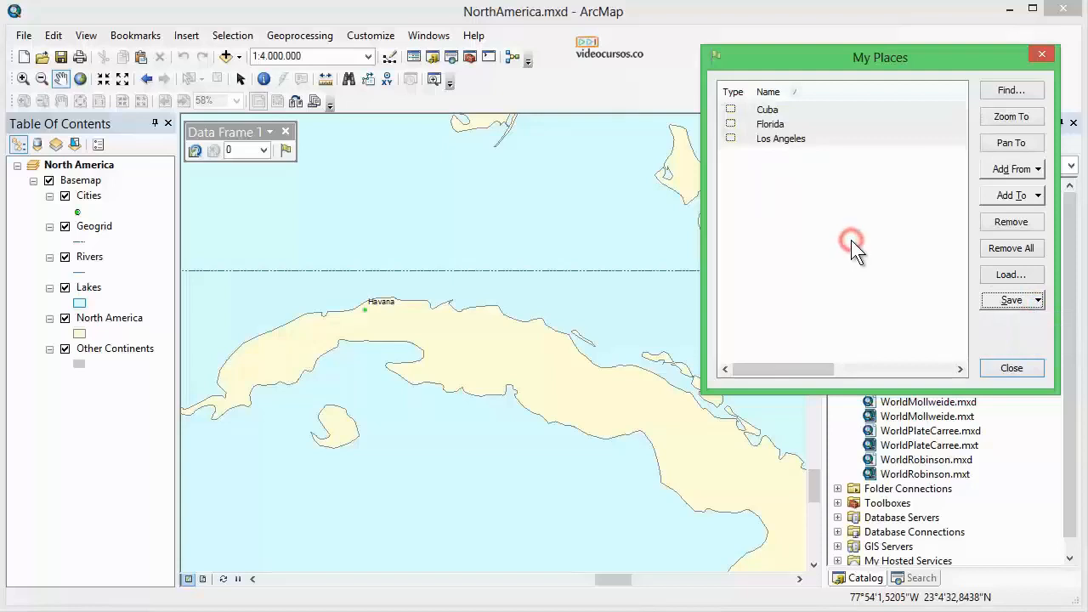
click(851, 240)
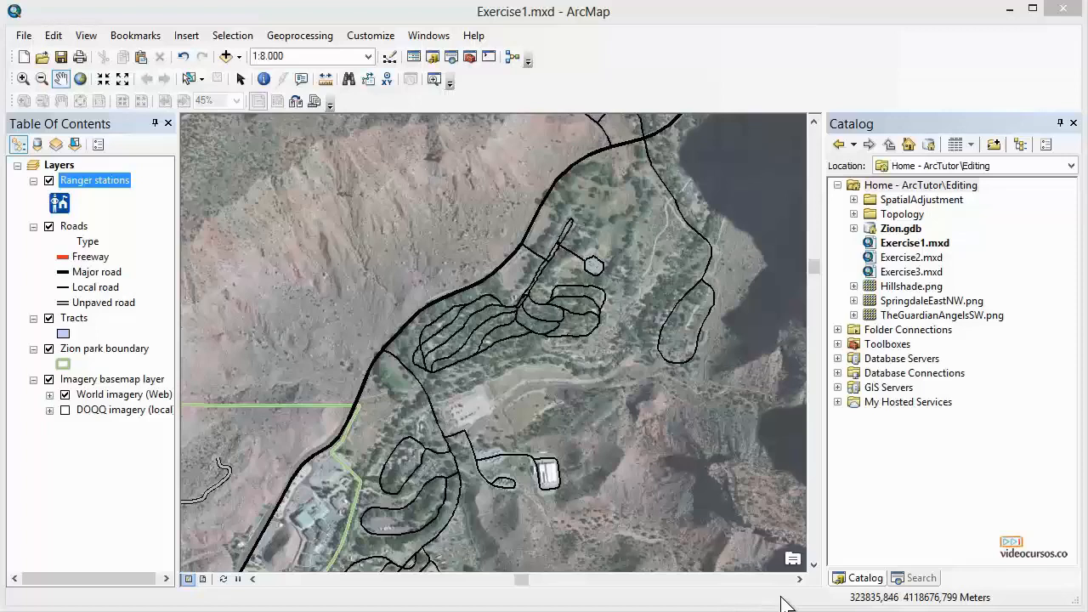
Alternate selecting the Roads and Ranger stations layers, and switch the Roads layer off and back on.
click(82, 228)
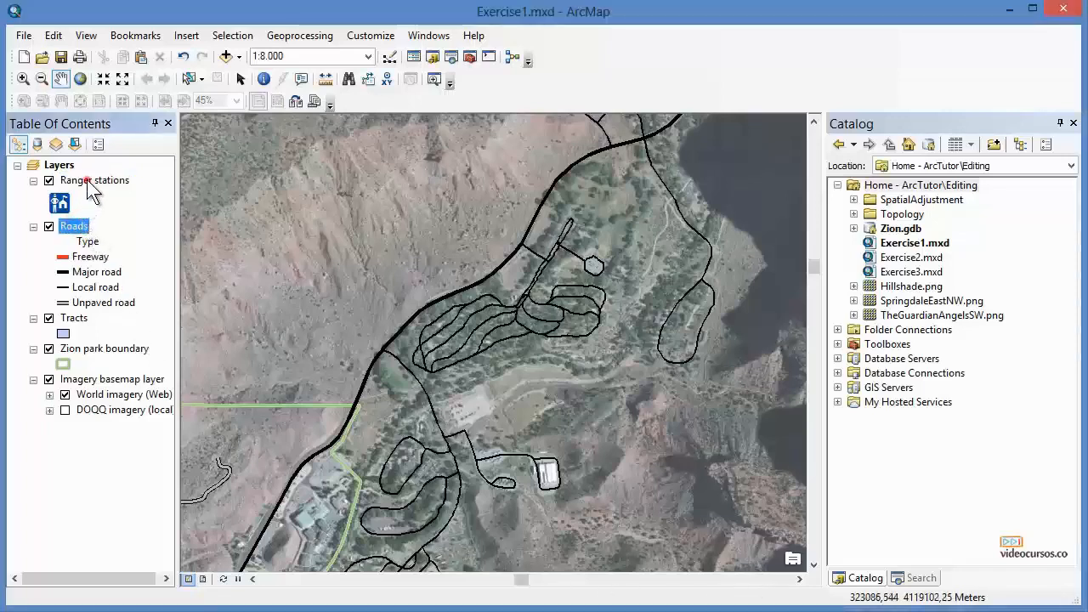
click(89, 182)
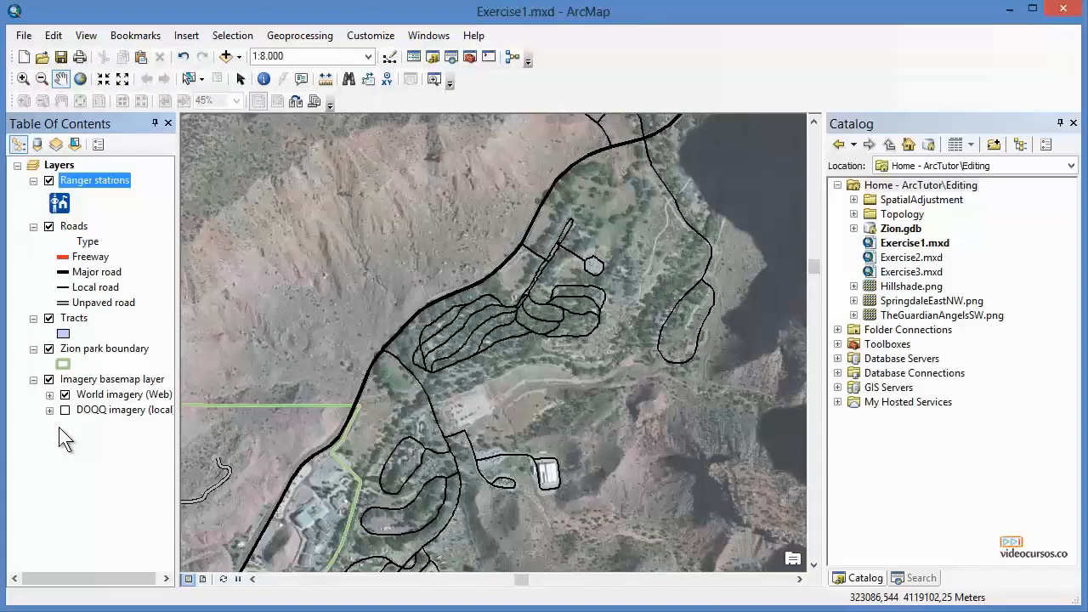
click(74, 227)
click(87, 182)
click(49, 226)
click(49, 226)
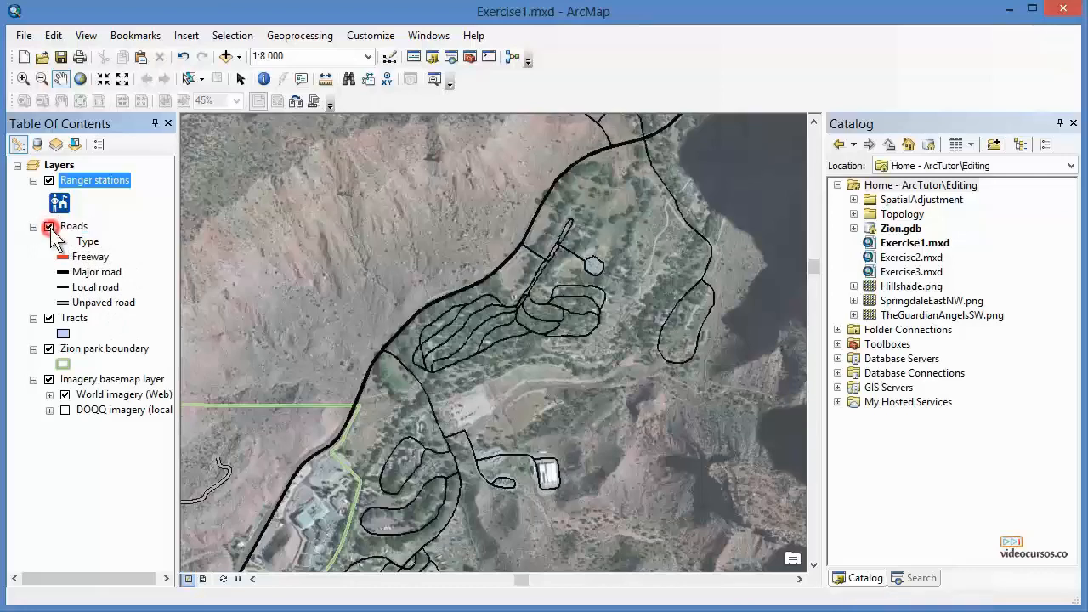
Select the Freeway and Major road legend classes of Roads, then reselect the Ranger stations layer.
click(85, 256)
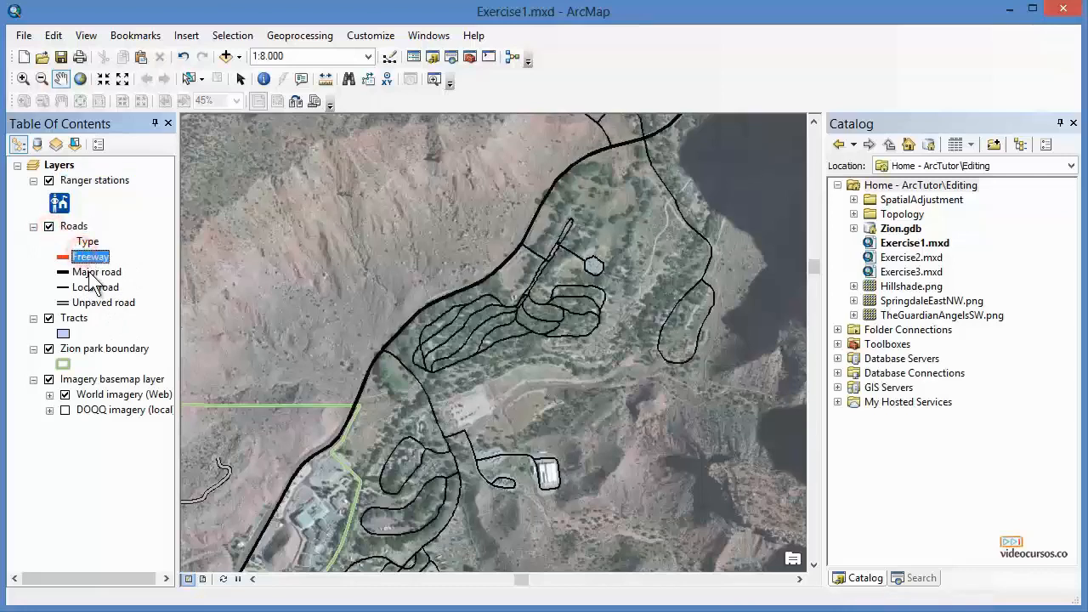
click(87, 272)
click(91, 183)
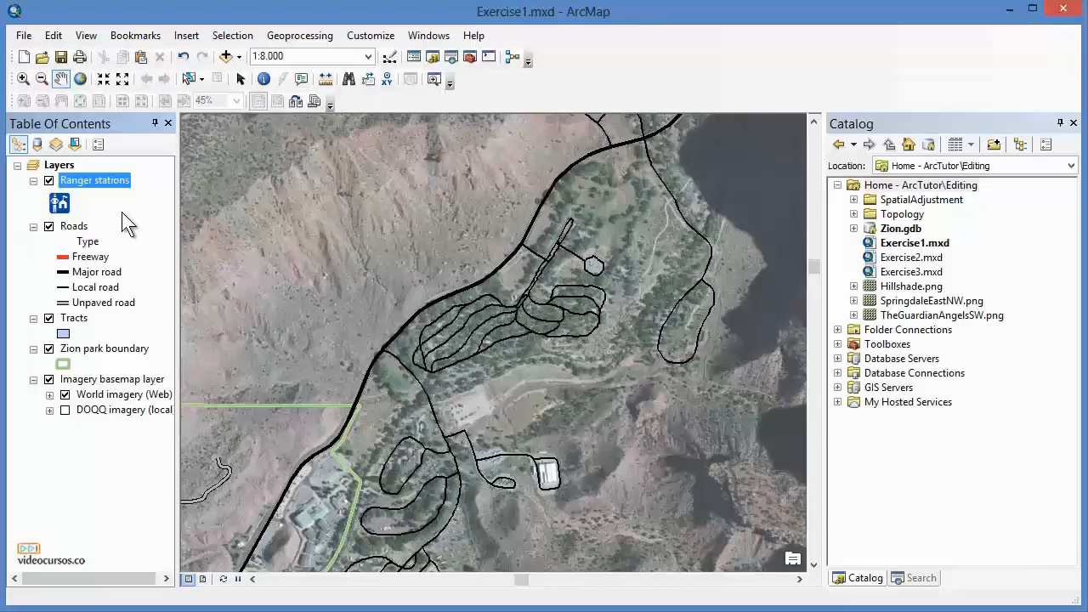
Open the Ranger stations layer properties, review the General, Source, Selection, Display, Symbology and Joins & Relates tabs, and cancel.
right_click(110, 182)
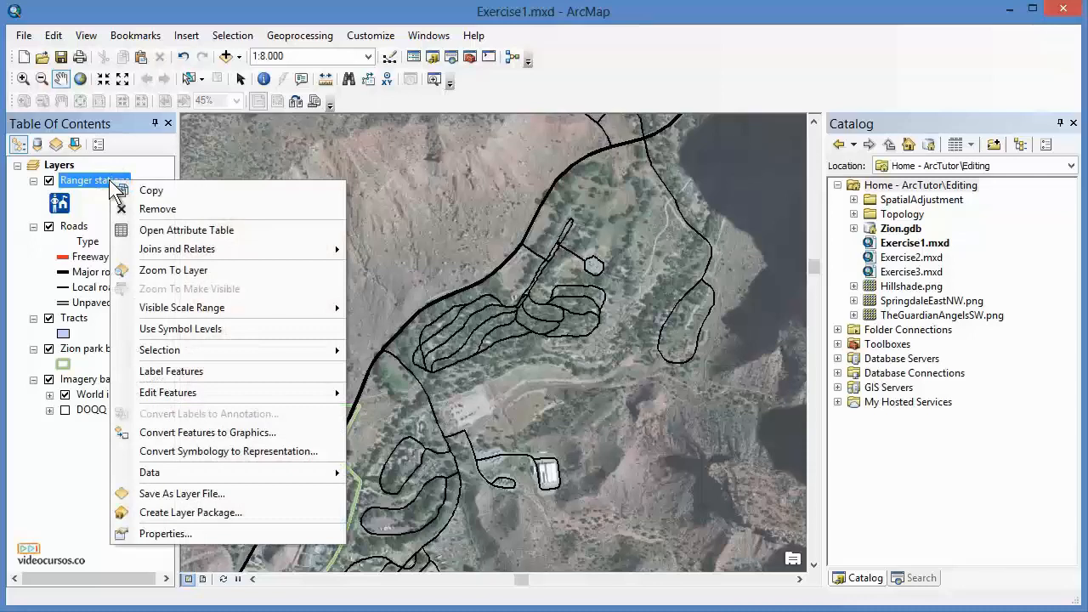
click(199, 536)
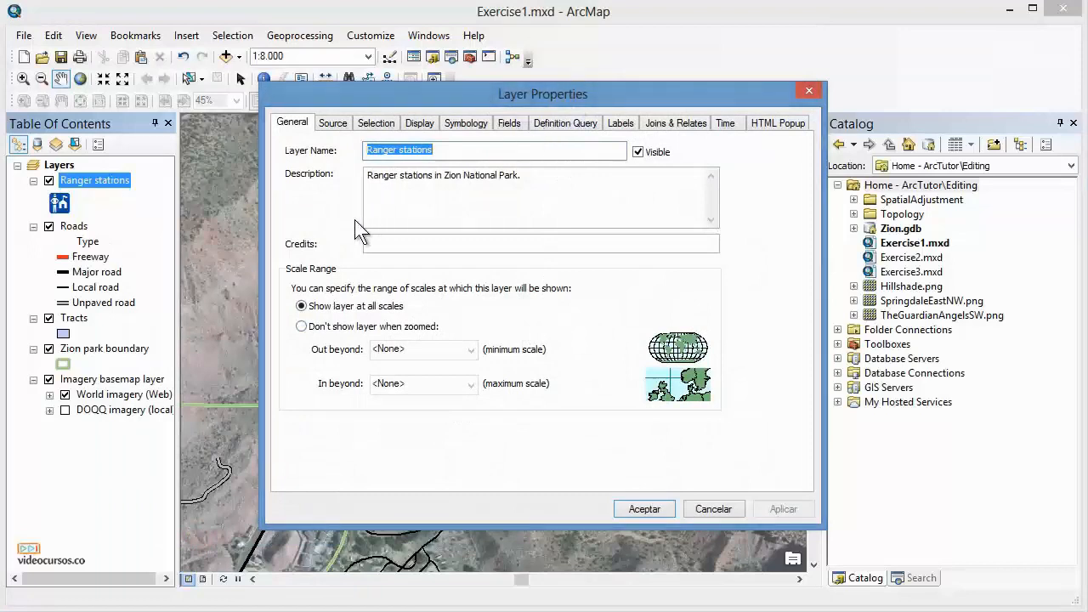
click(339, 126)
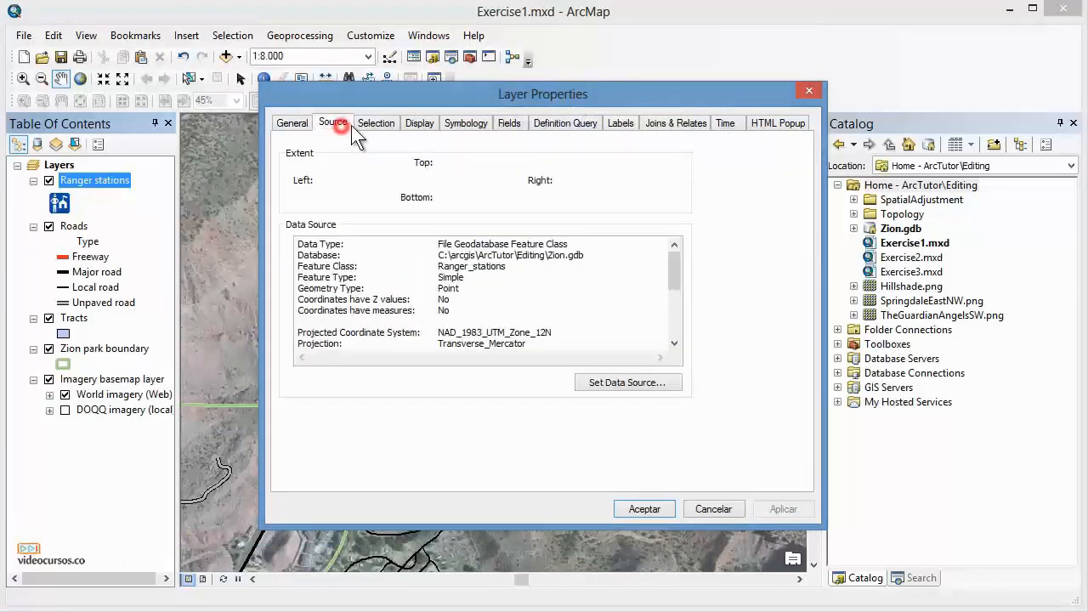
click(380, 123)
click(415, 126)
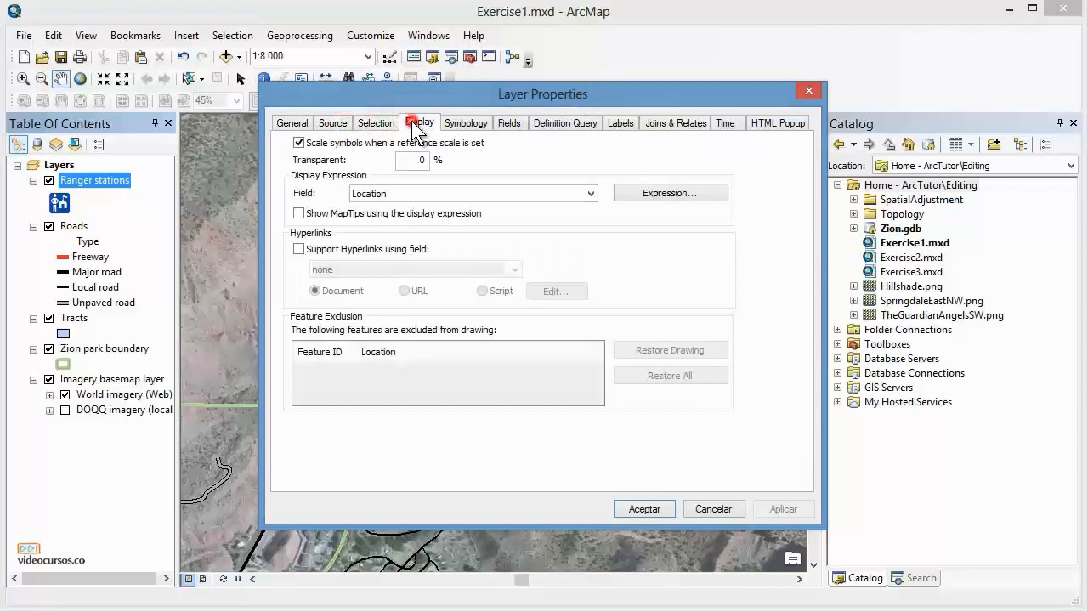
click(459, 124)
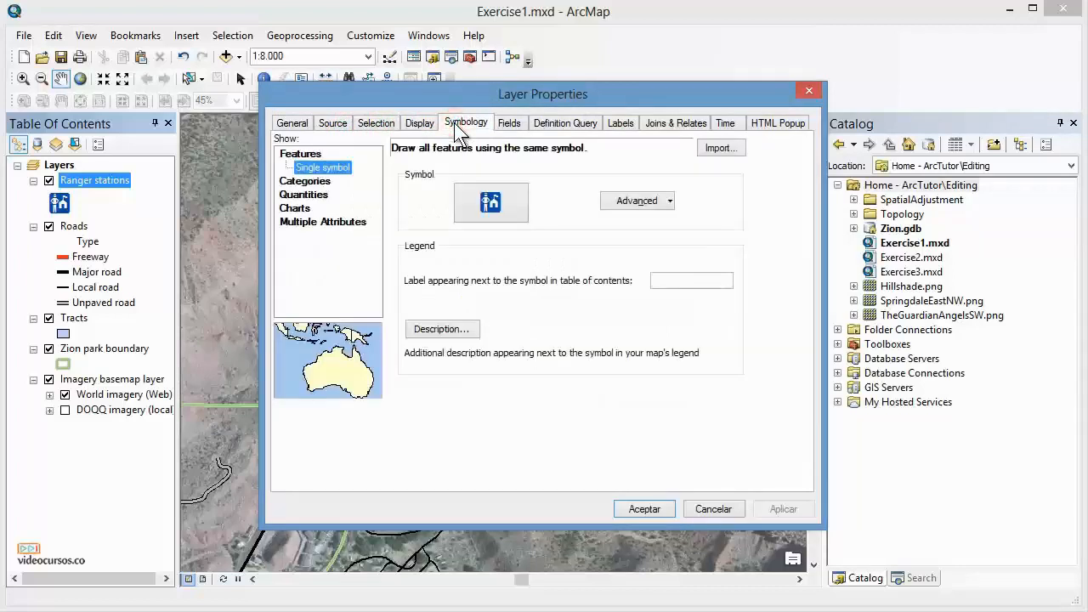
click(293, 125)
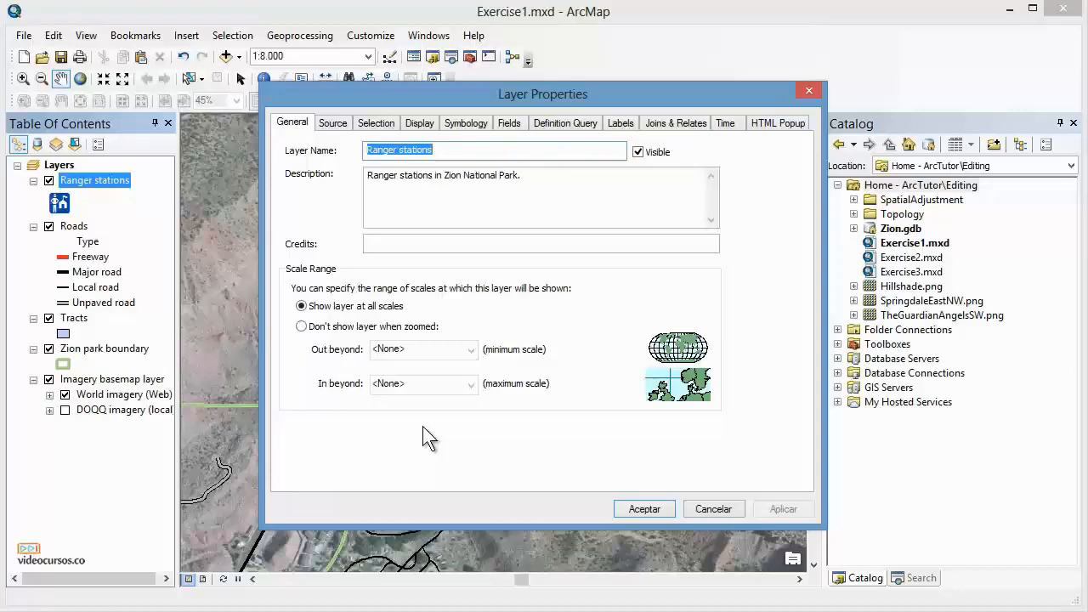
click(680, 124)
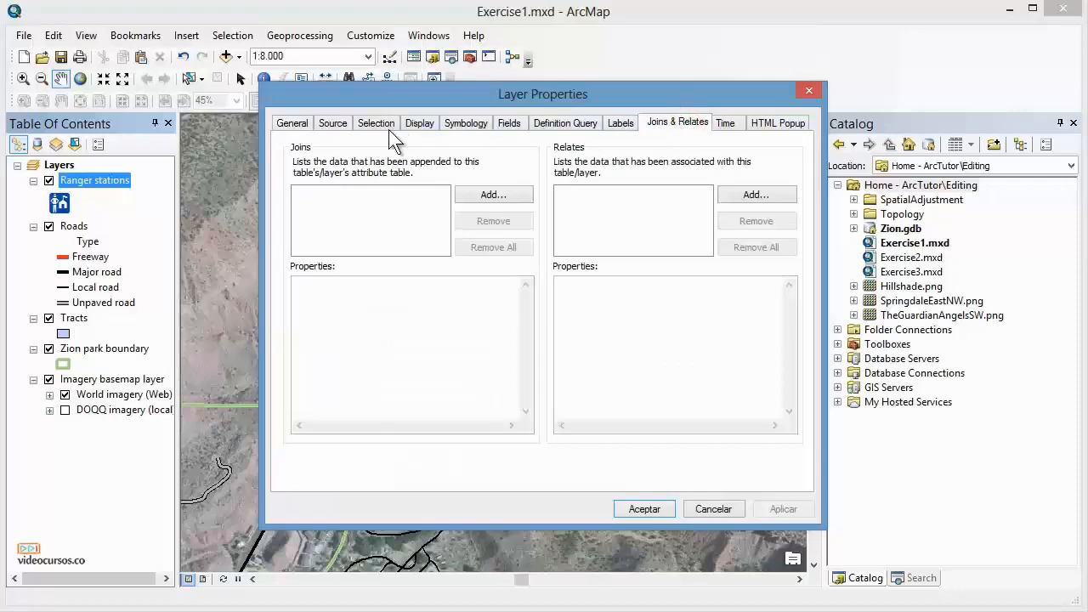
click(292, 121)
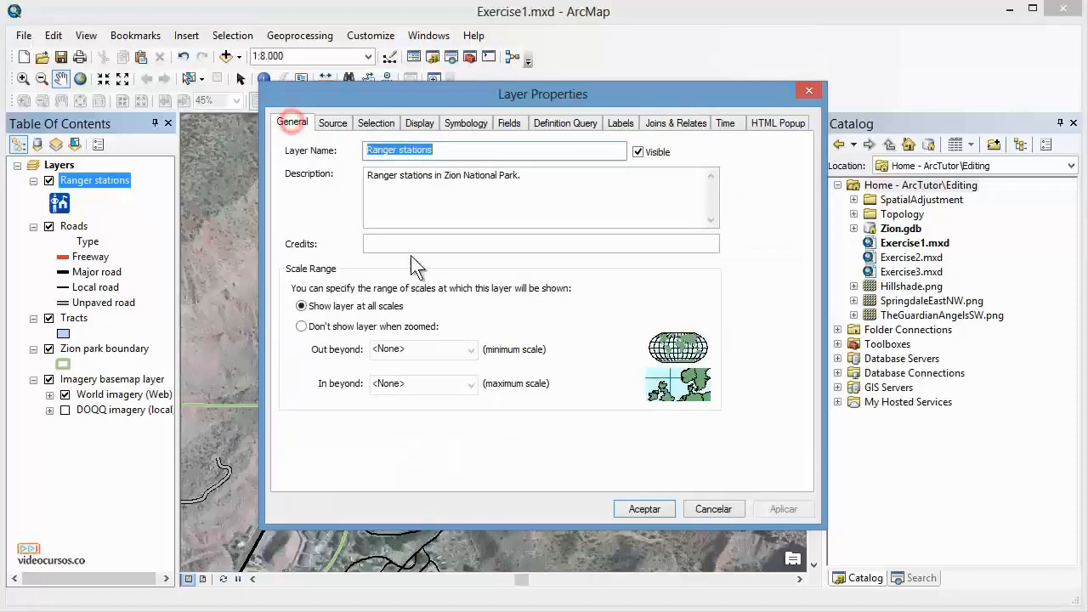
click(728, 507)
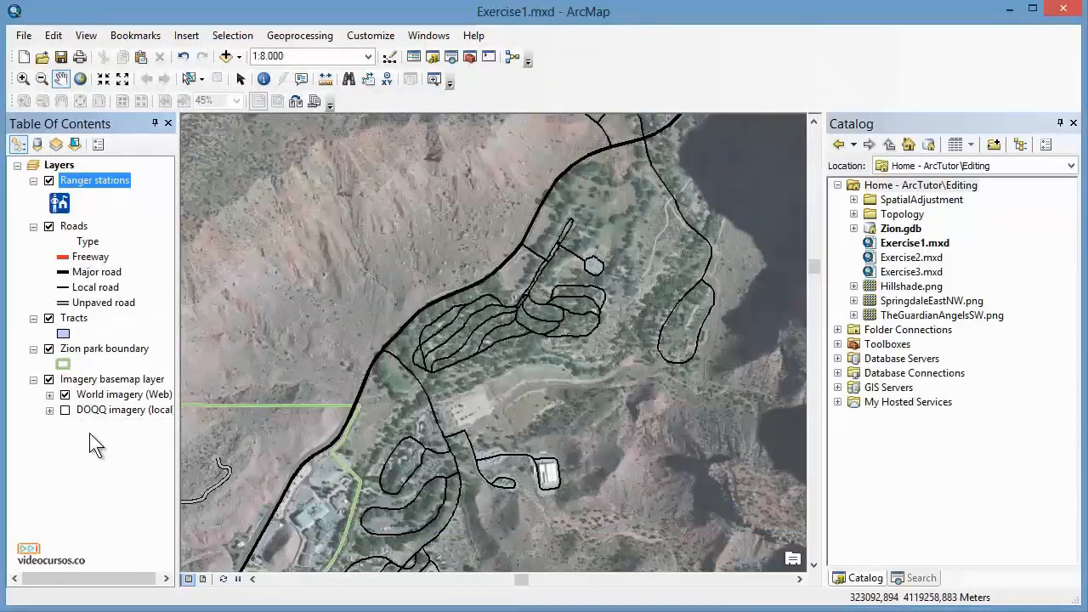
Switch the Ranger stations layer off and back on, keeping layers listed by drawing order.
click(49, 180)
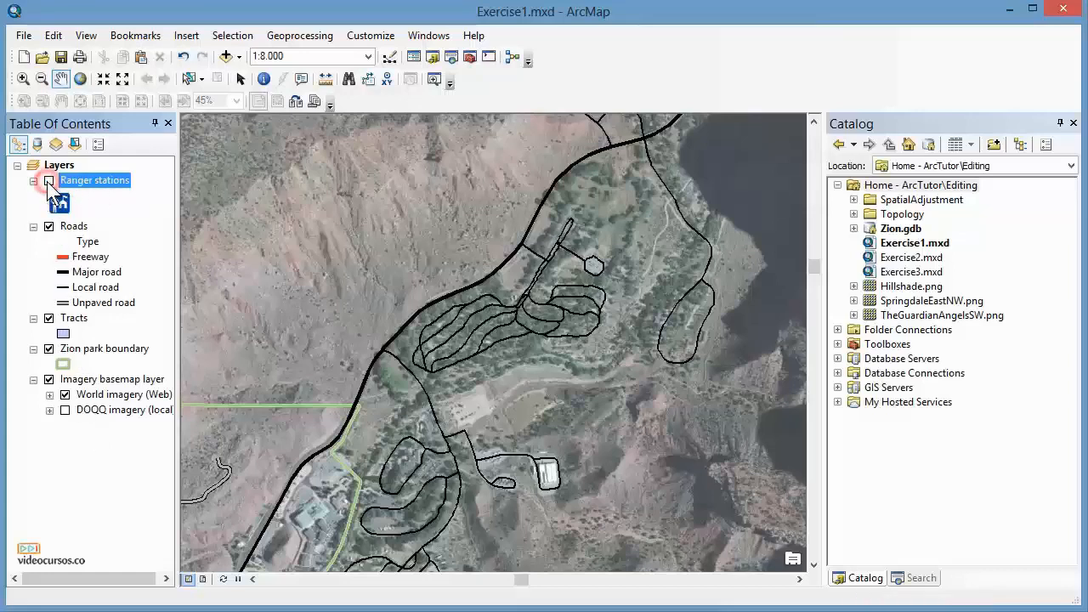
click(48, 182)
click(48, 182)
click(49, 180)
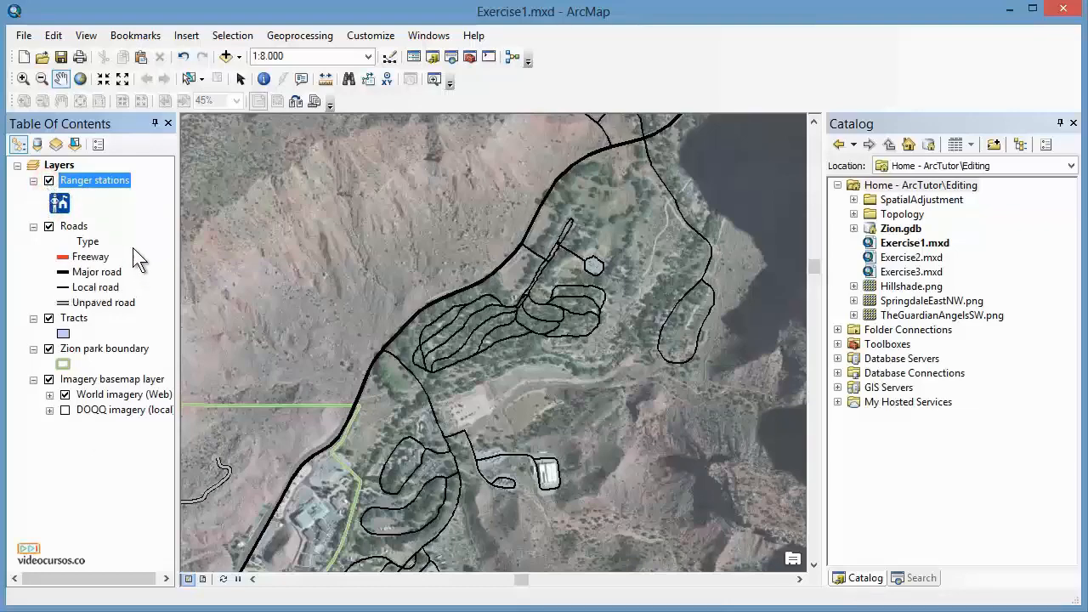
click(19, 145)
mouse_move(109, 181)
mouse_down()
mouse_move(104, 401)
mouse_move(100, 181)
mouse_up()
Open the Tracts layer's attribute table and pick cells in the row for tract 7.
click(75, 319)
right_click(77, 318)
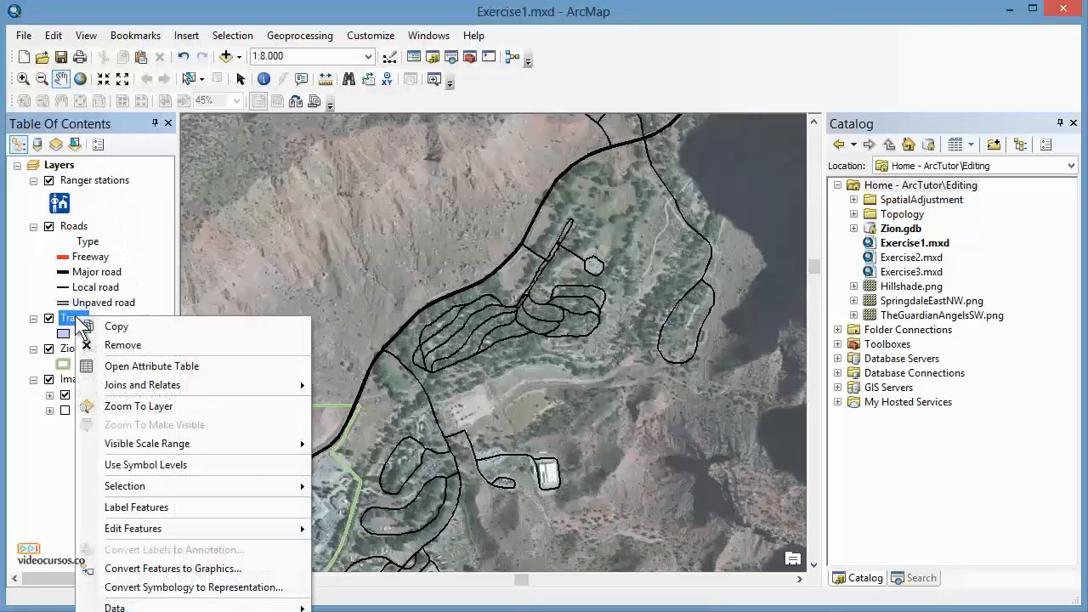
click(189, 374)
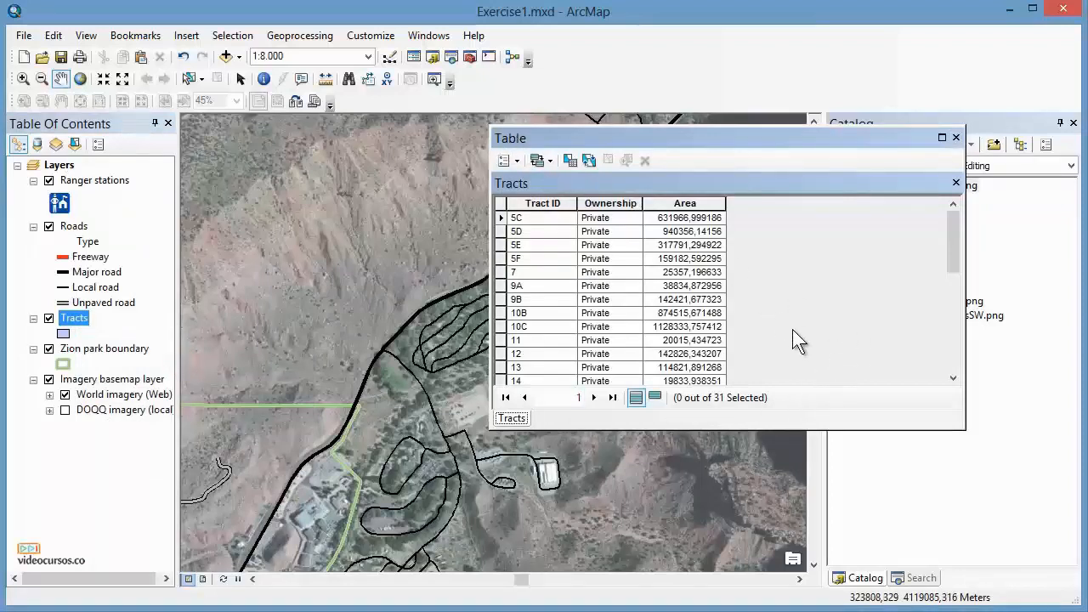
click(537, 272)
click(591, 272)
click(674, 272)
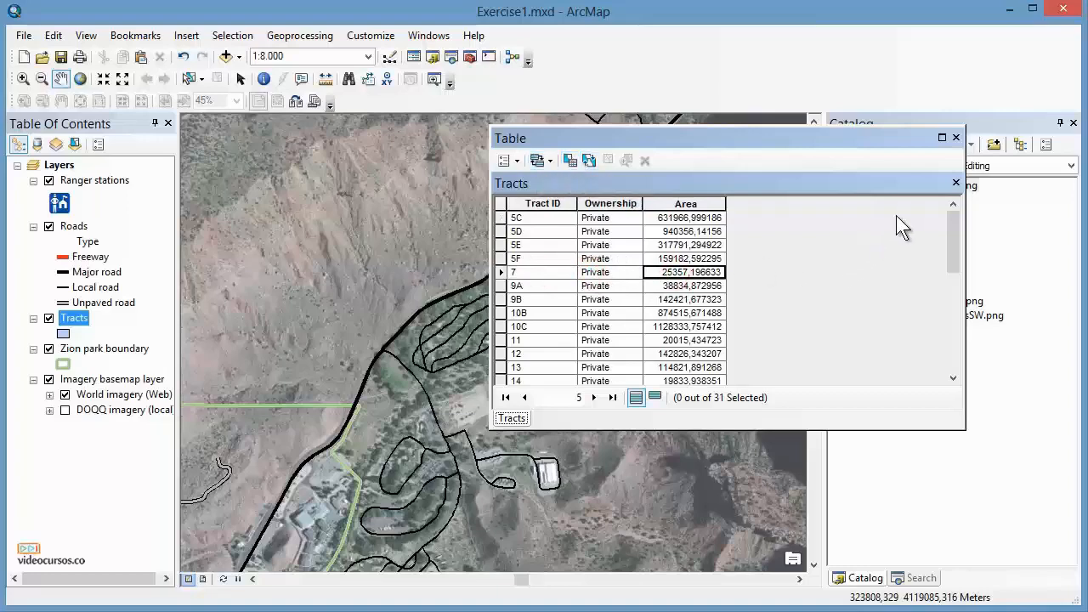
Review the table of contents options without changes, and close the Tracts attribute table.
click(98, 143)
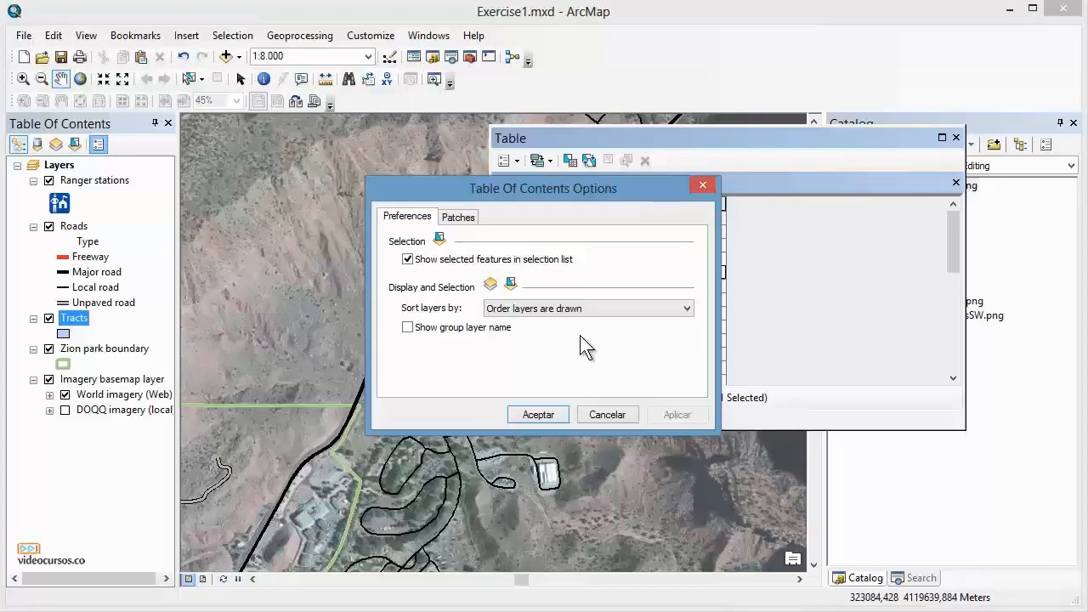
click(606, 413)
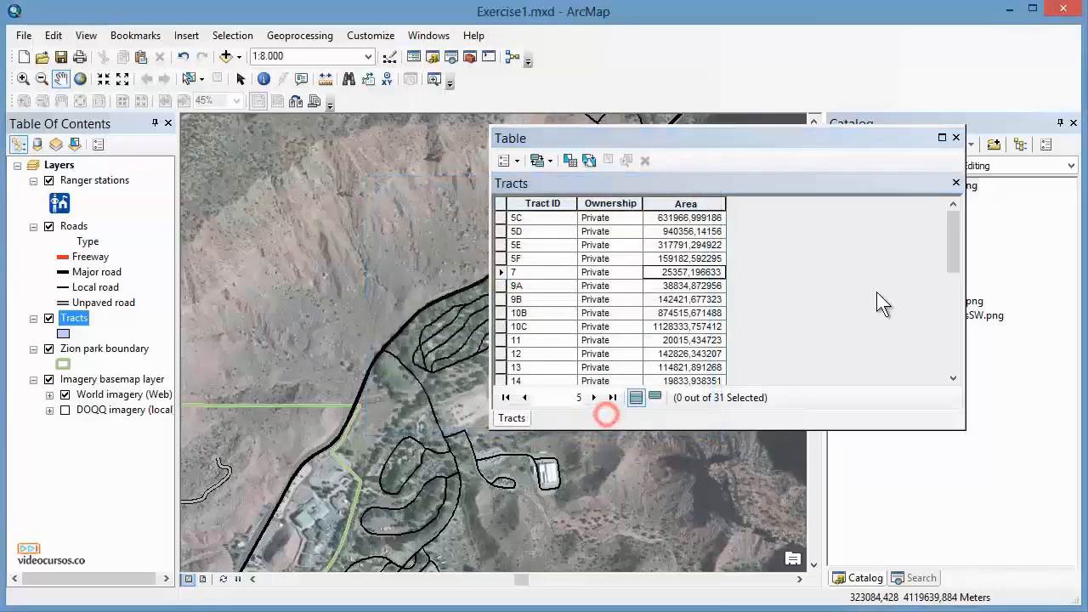
click(955, 138)
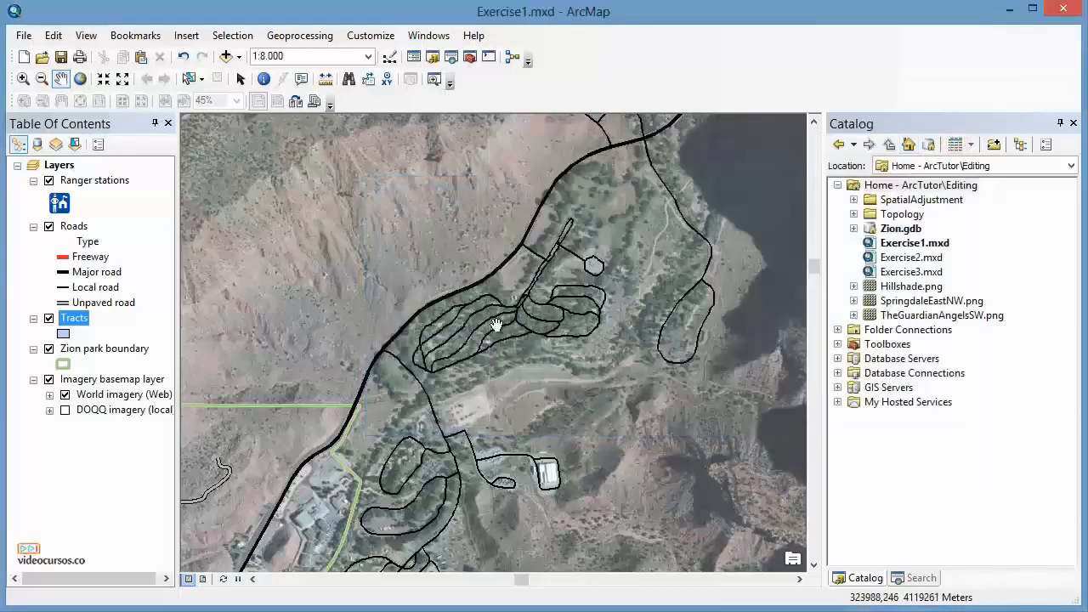
Open the Ranger stations layer properties, review its Fields tab, and close the dialog.
click(90, 181)
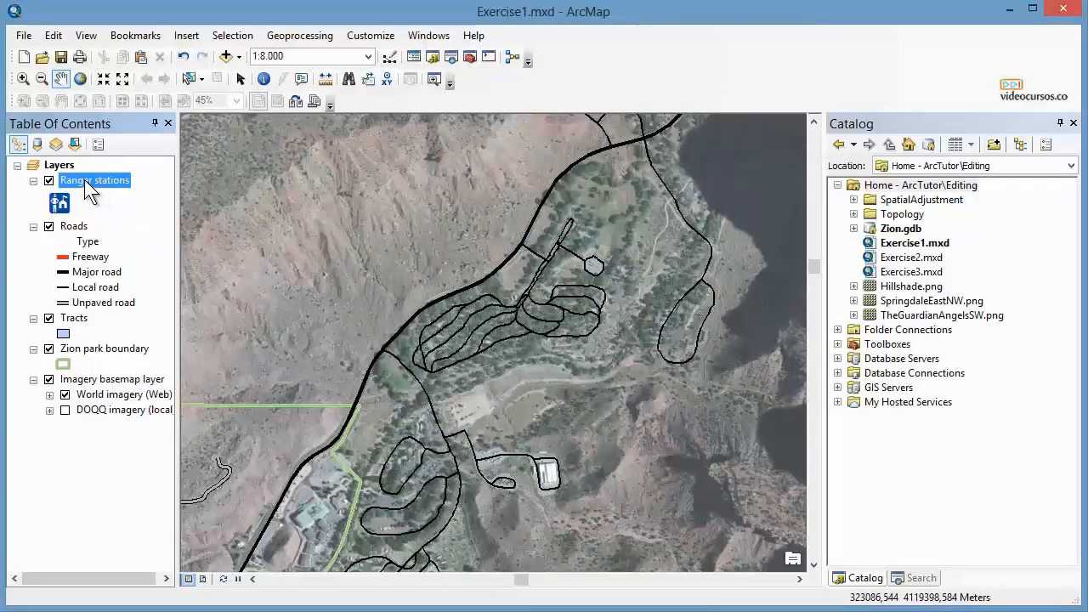
right_click(85, 182)
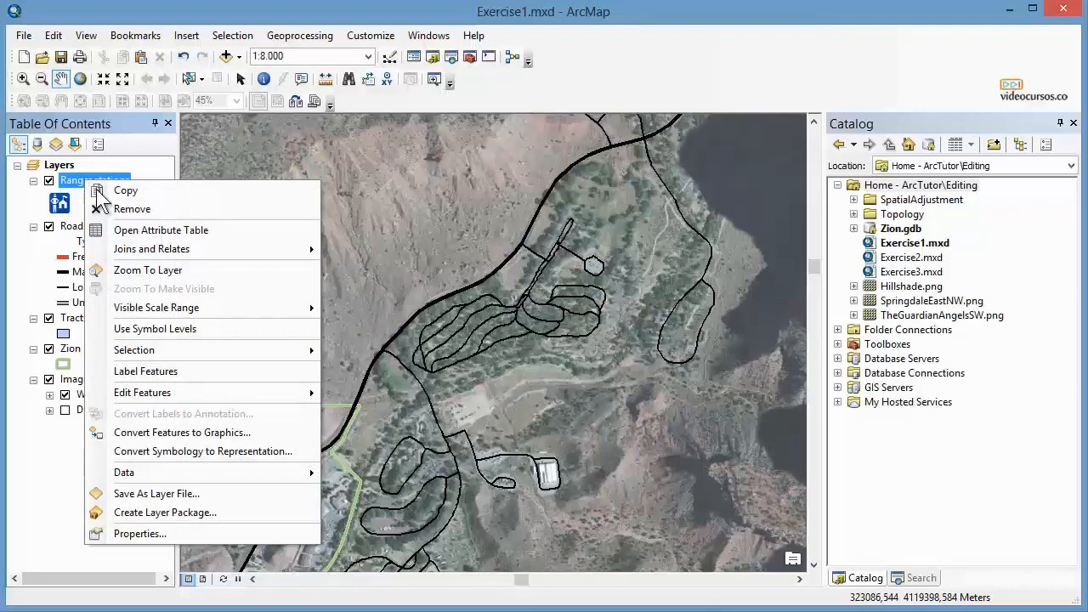
click(147, 530)
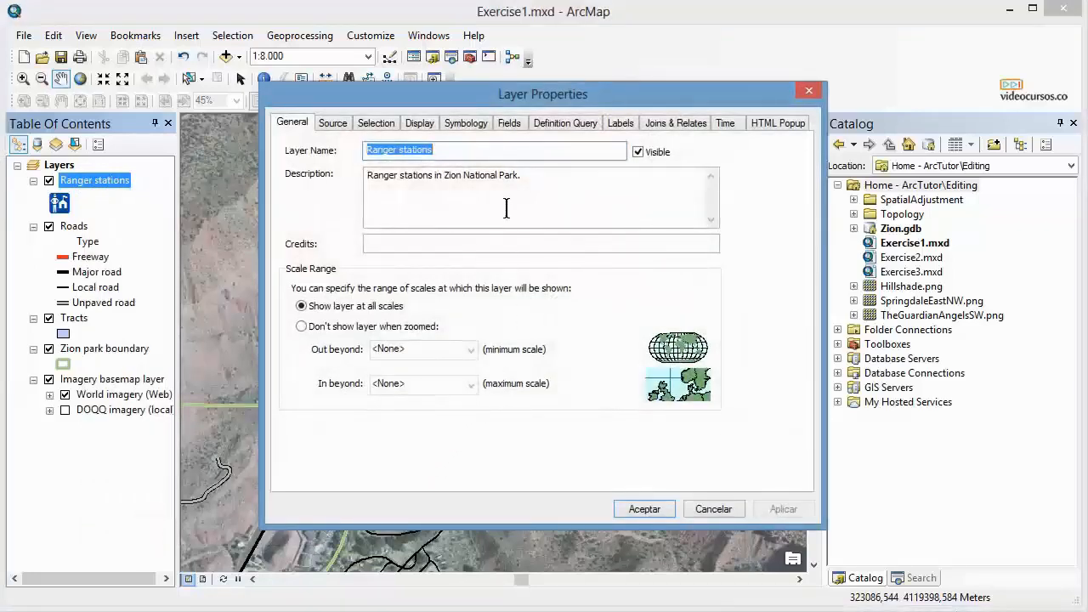
click(509, 124)
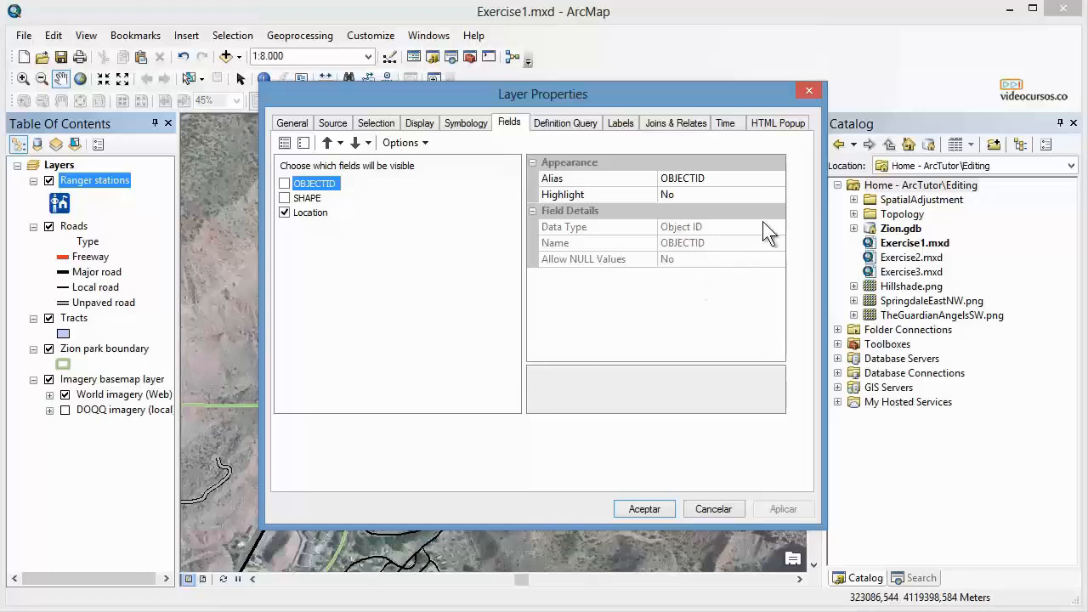
click(809, 90)
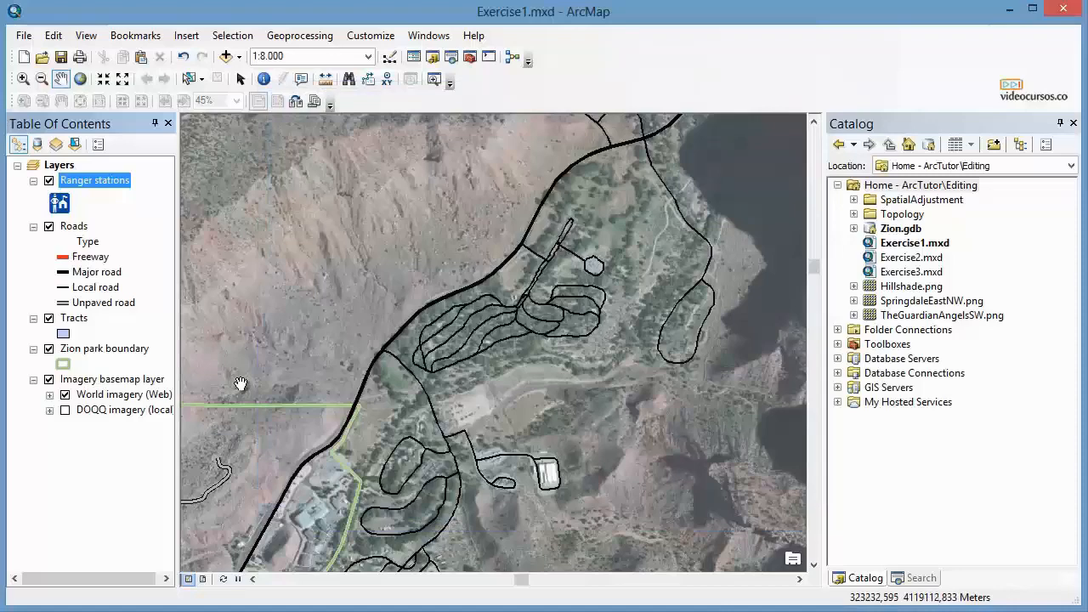
Switch the Zion park boundary layer off and on, and select Tracts, Zion park boundary and Ranger stations in turn.
click(47, 348)
click(47, 348)
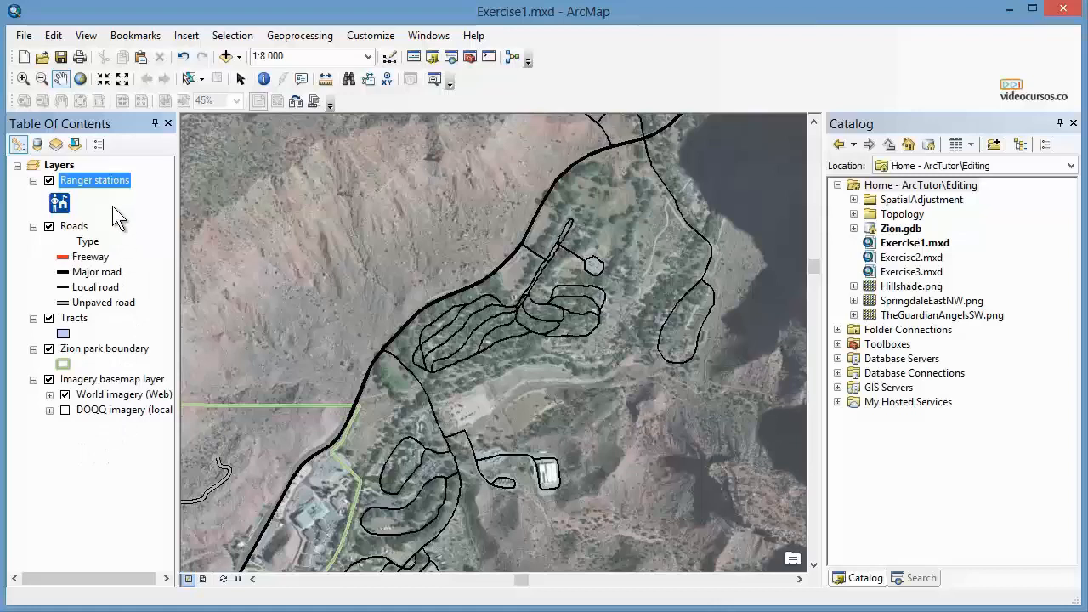
click(75, 317)
click(85, 349)
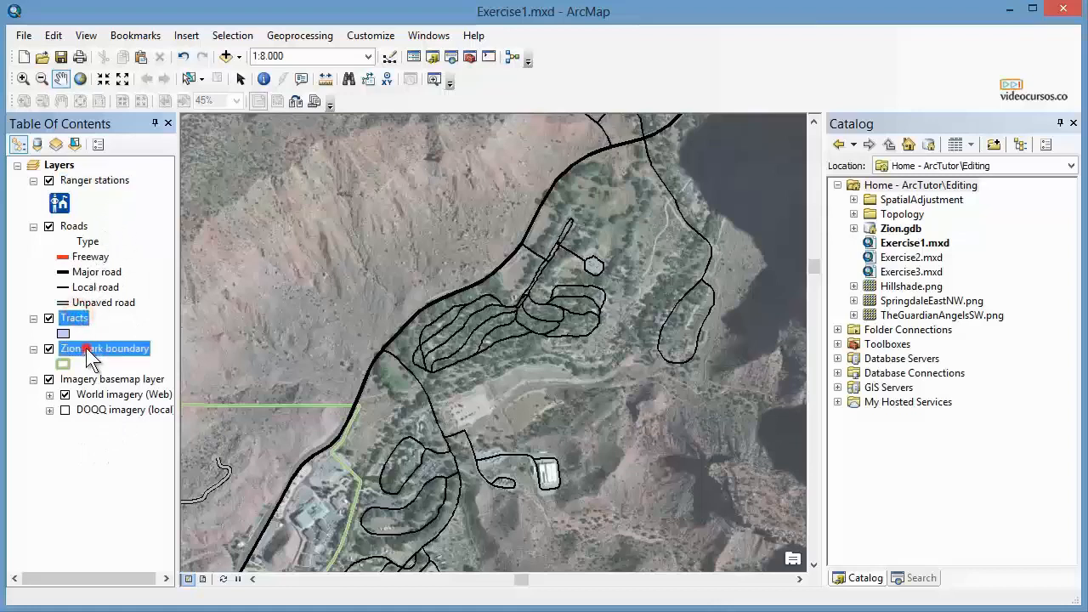
click(101, 180)
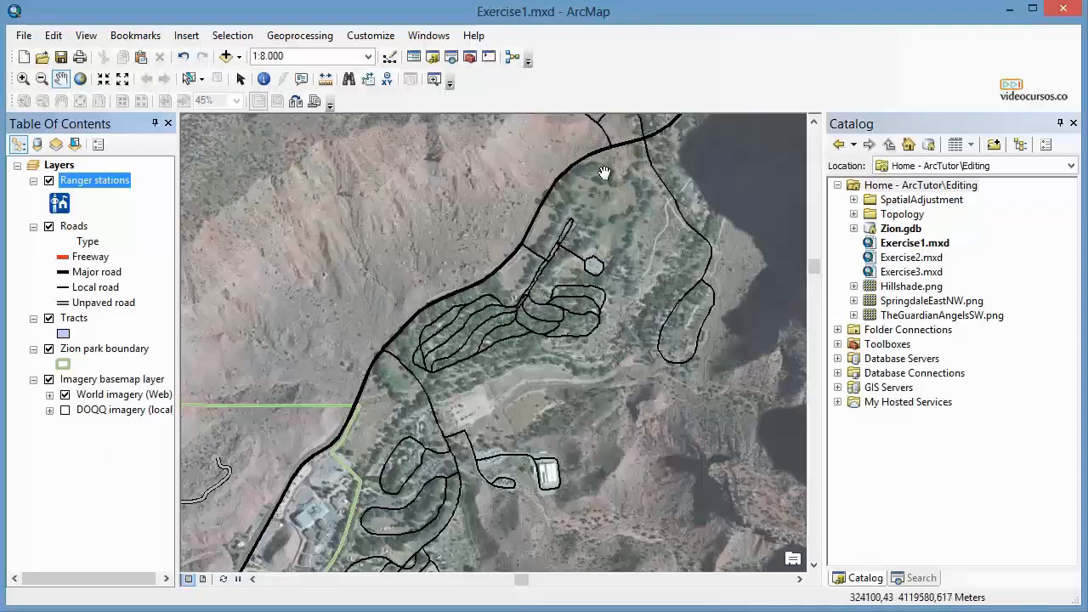
Show the Editor toolbar and dock it among the other toolbars.
right_click(638, 41)
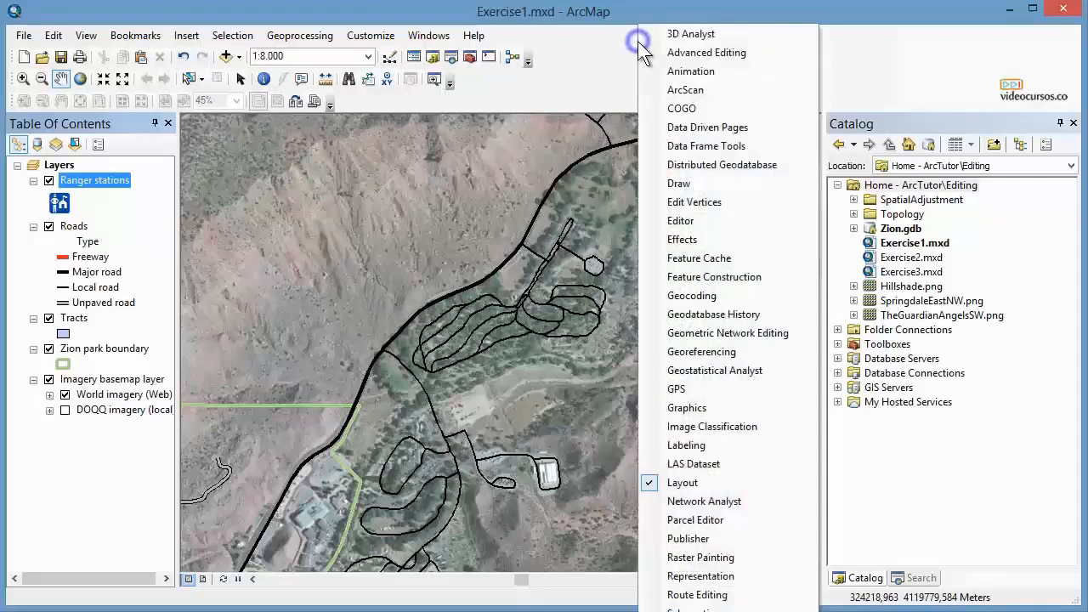
click(688, 220)
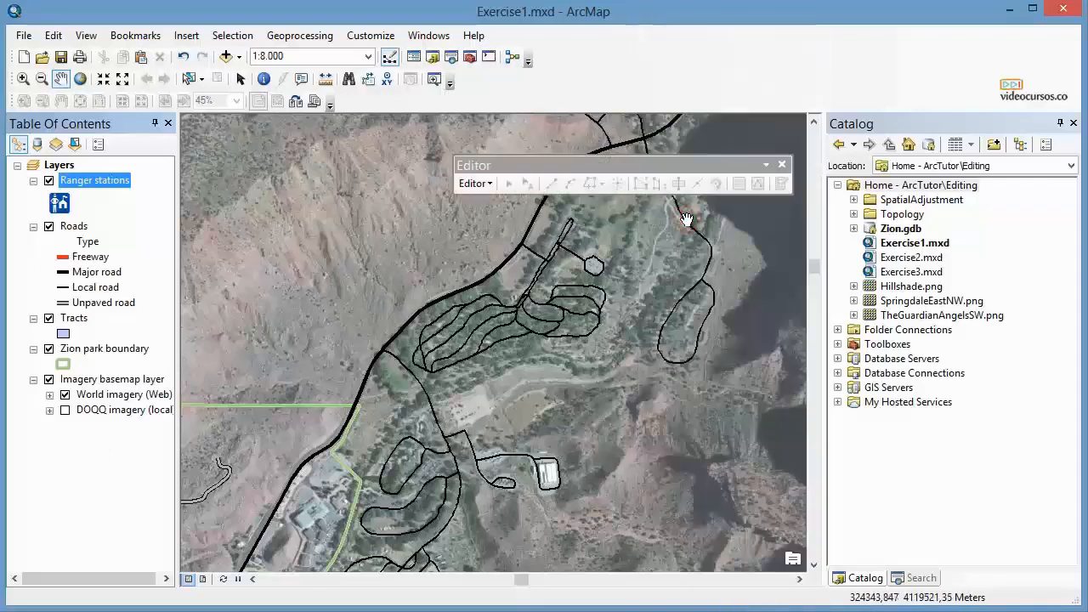
right_click(710, 48)
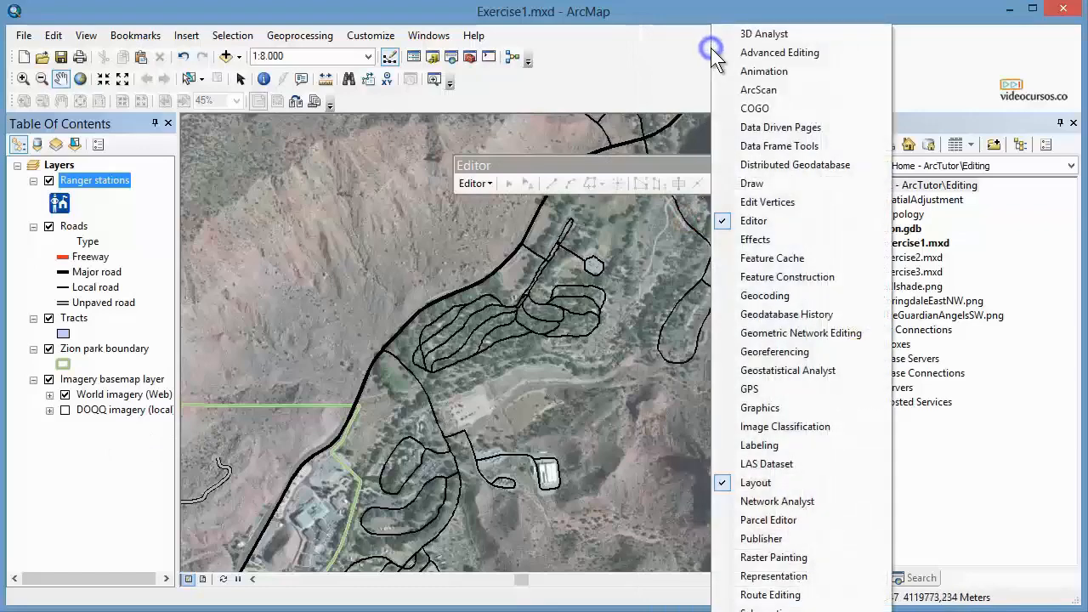
click(741, 610)
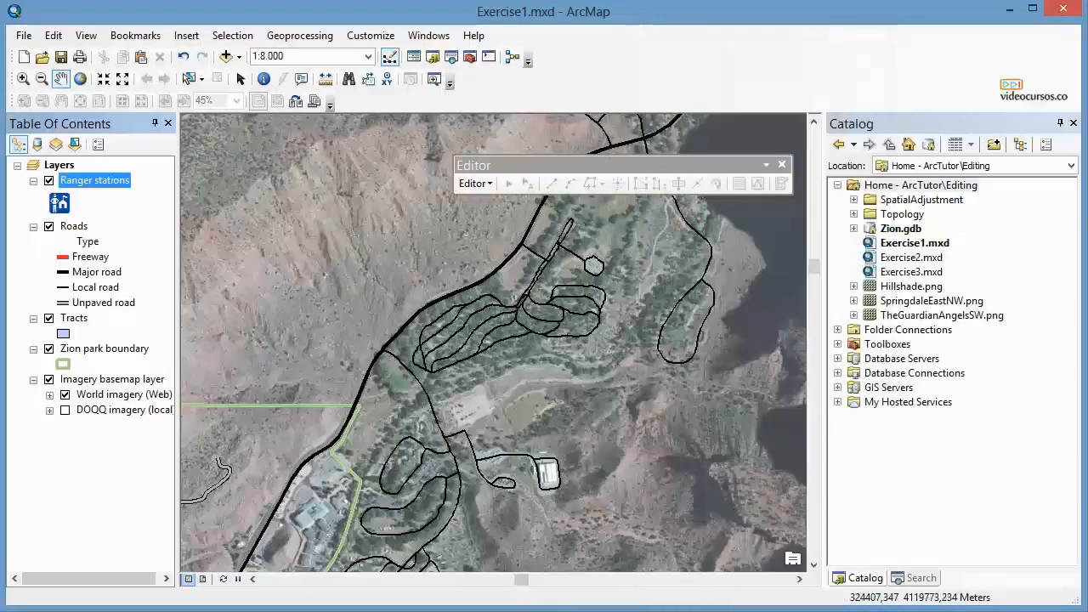
drag(315, 134, 612, 217)
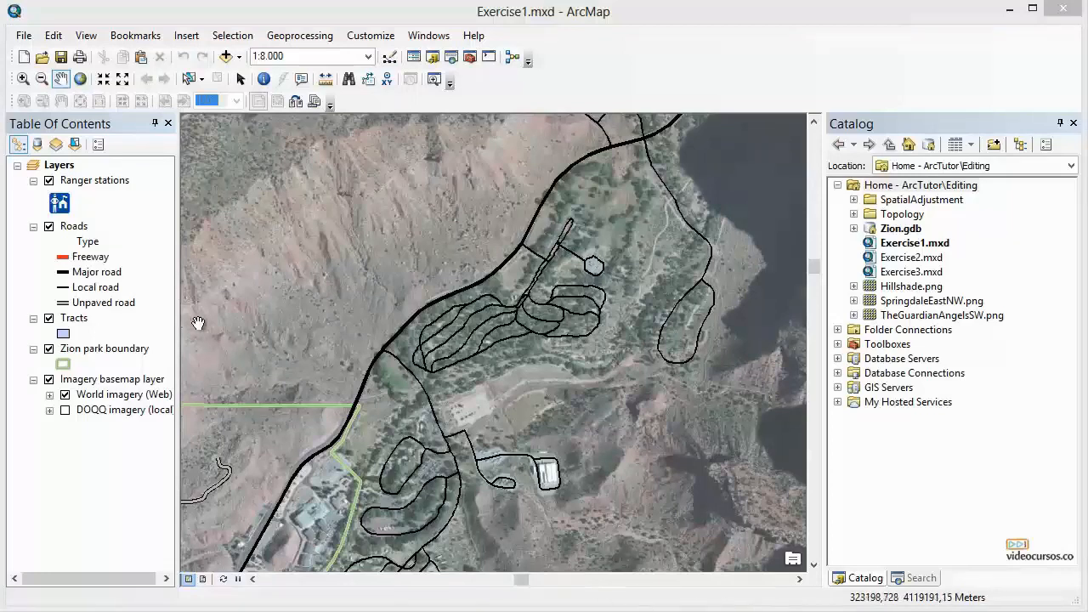
Add the AttributeTransfer feature dataset from SpatialAdjustment.gdb to the map.
click(96, 180)
click(83, 226)
click(74, 318)
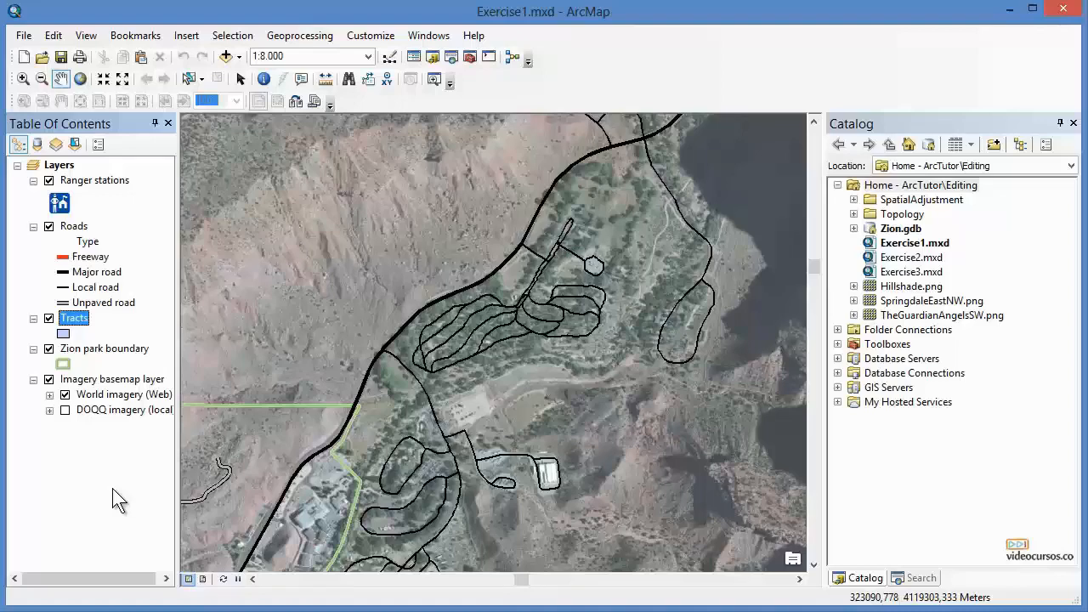
click(226, 56)
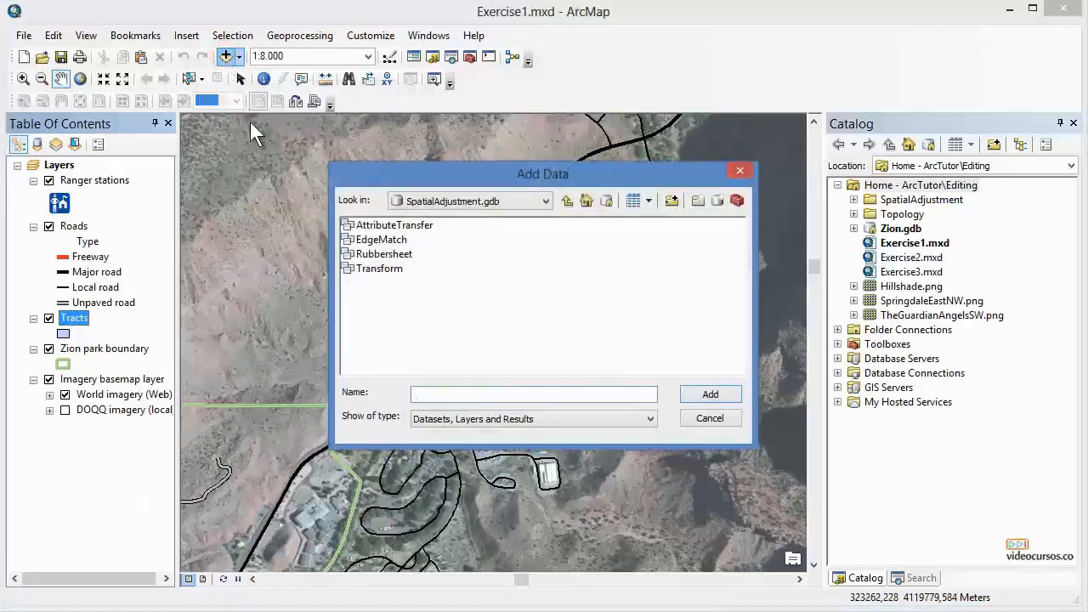
click(566, 201)
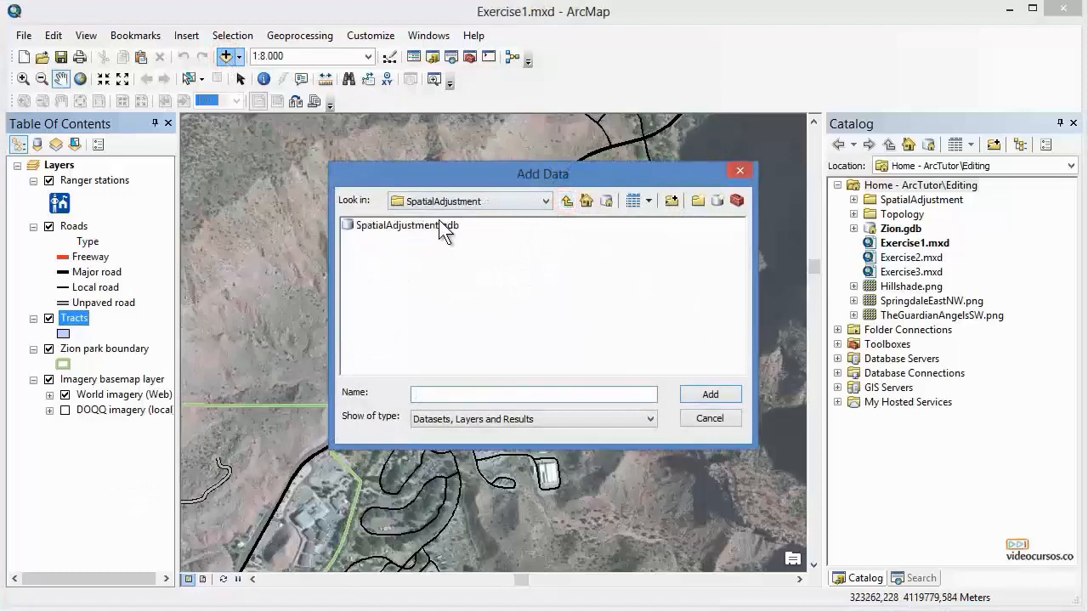
double_click(411, 222)
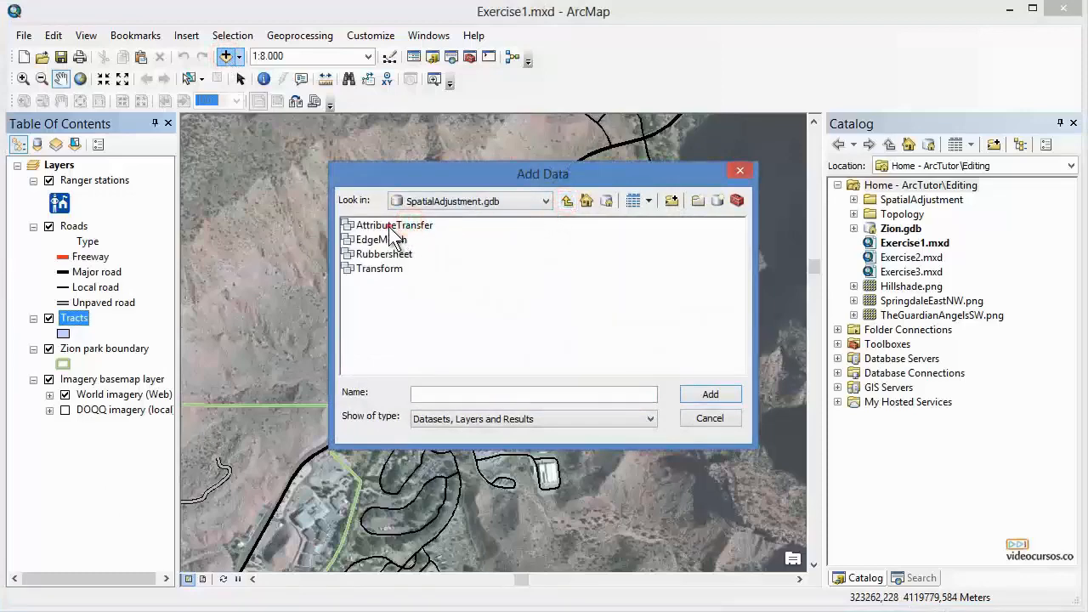
click(412, 224)
click(710, 396)
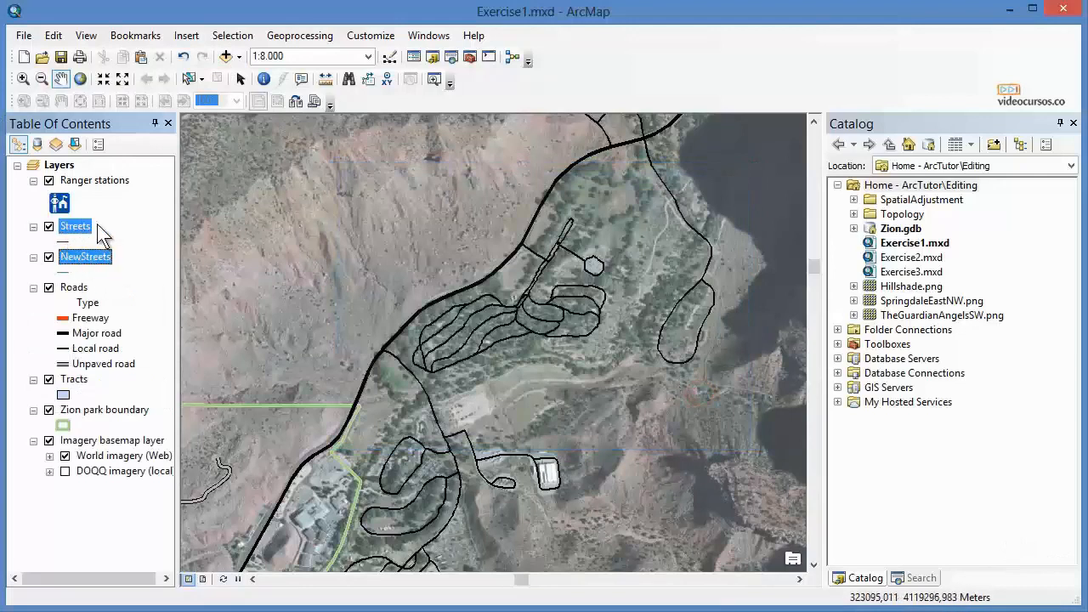
click(133, 254)
click(225, 57)
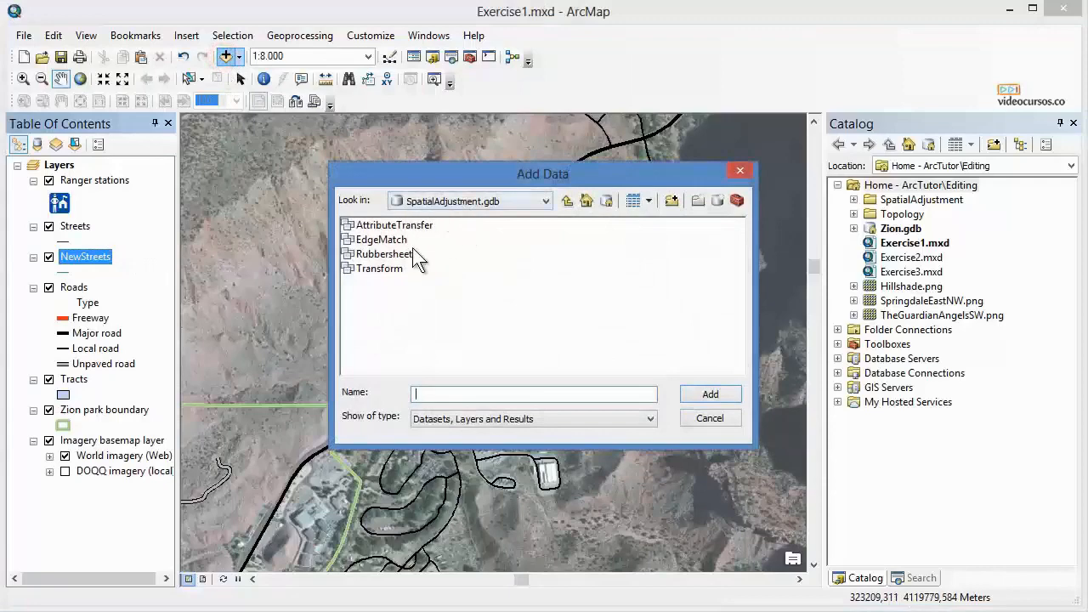
click(706, 418)
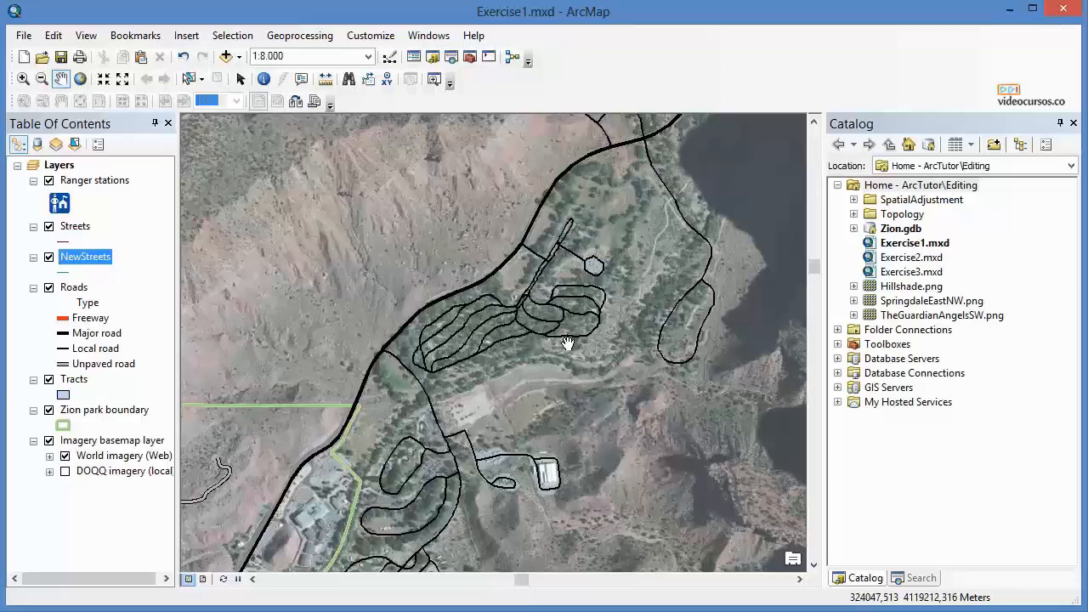
click(899, 200)
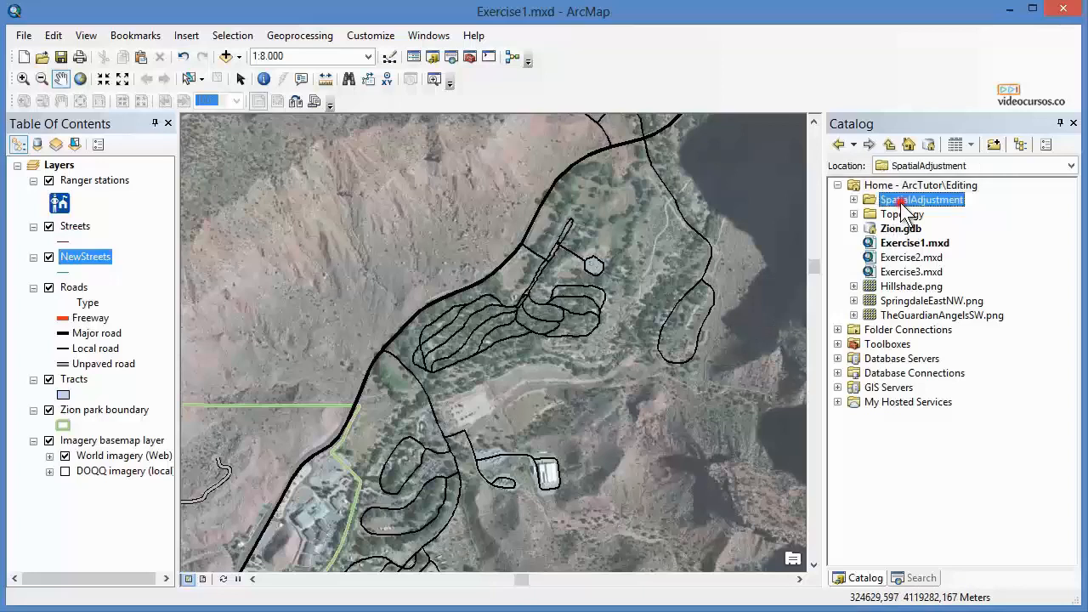
key(Up)
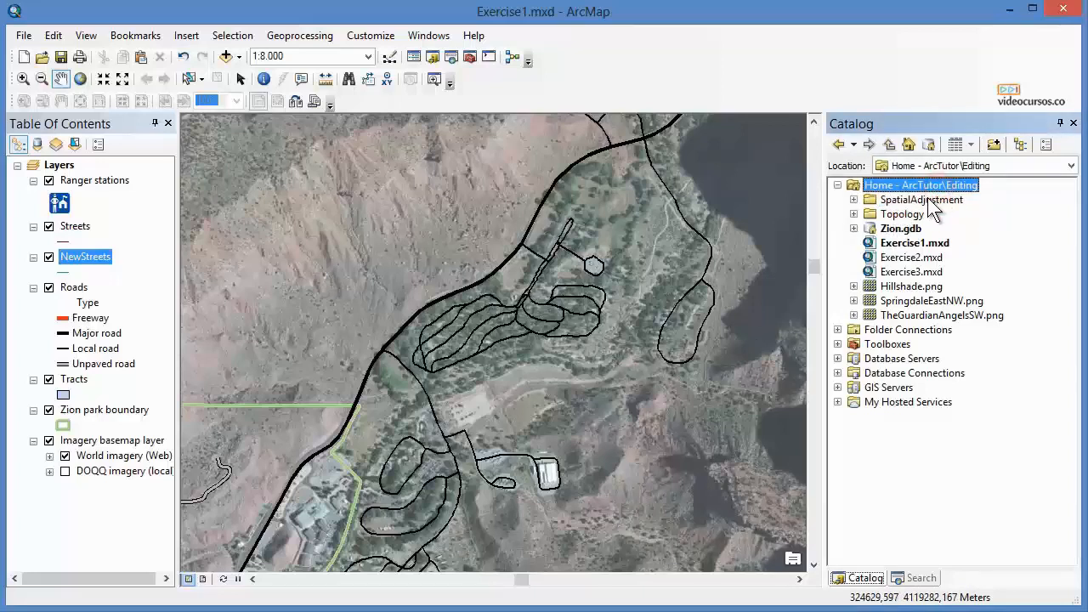
click(926, 202)
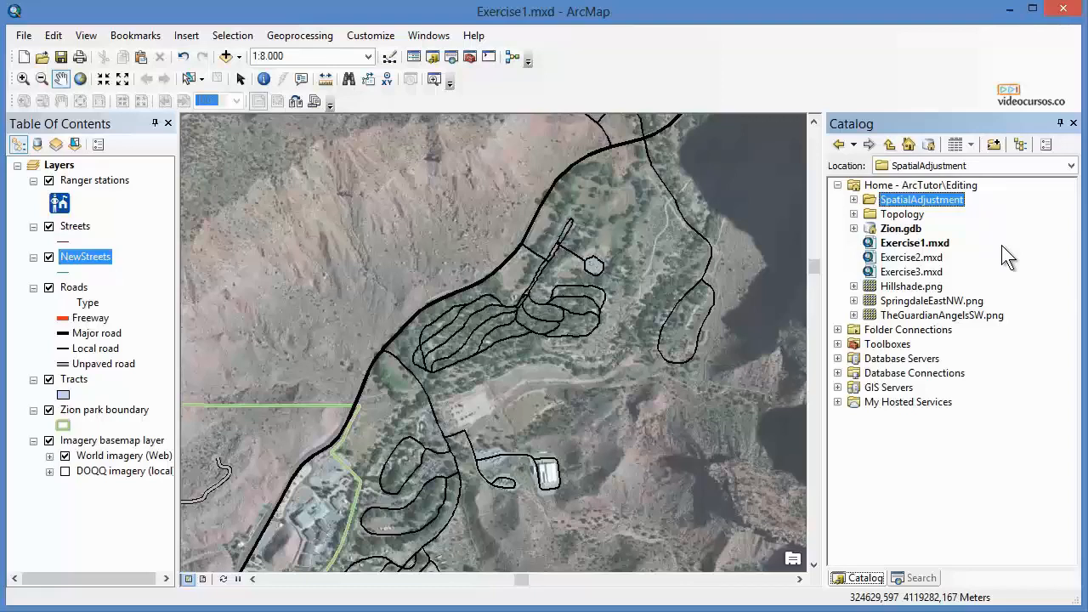
drag(80, 225, 280, 267)
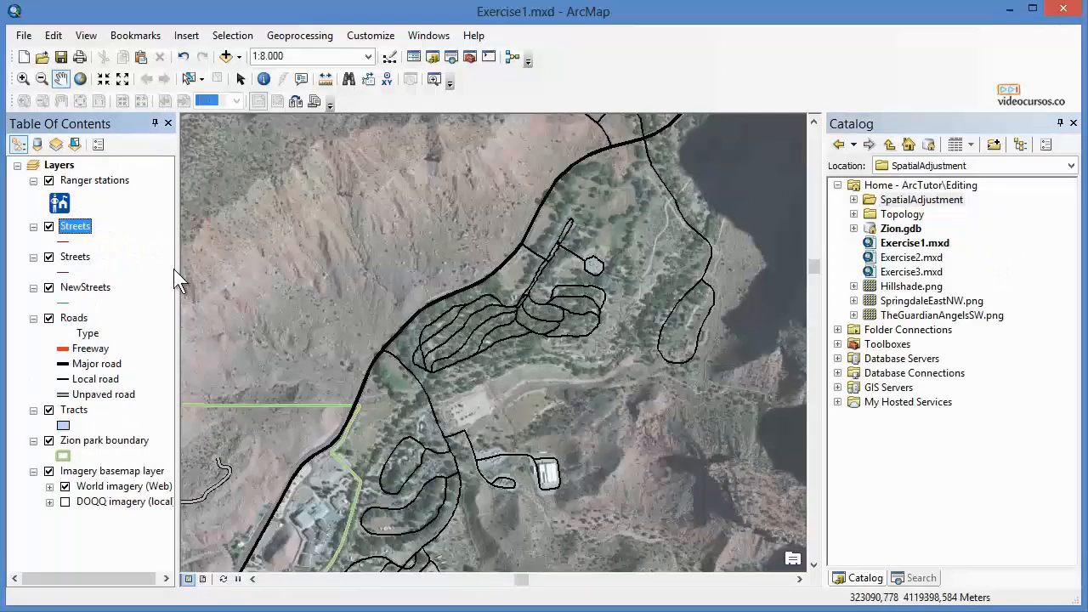
click(182, 56)
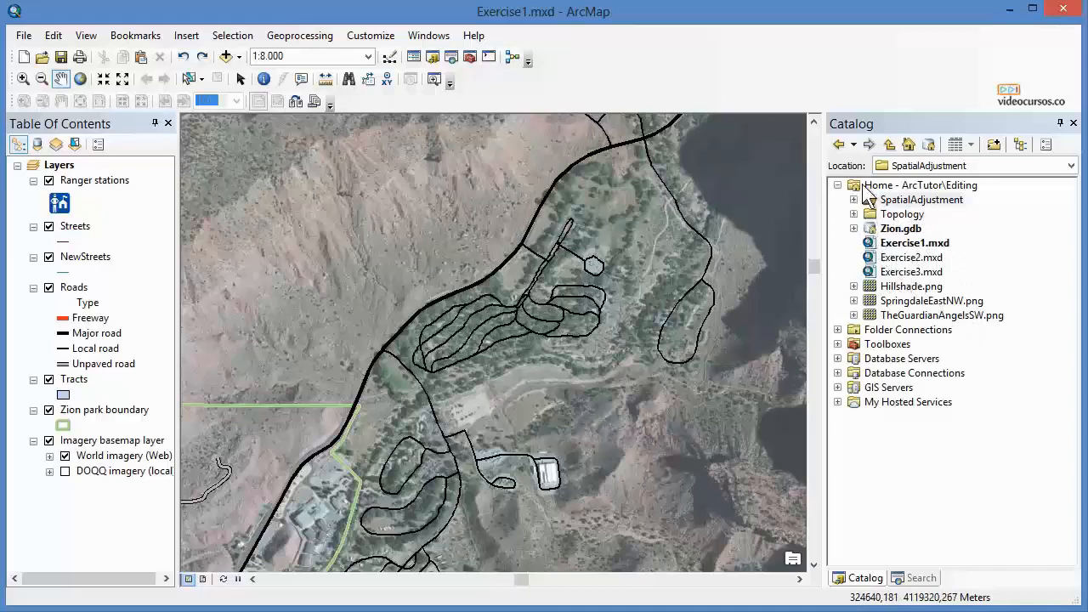
Add NewStreets from the AttributeTransfer dataset in the Catalog tree to the map, and undo the addition.
click(857, 127)
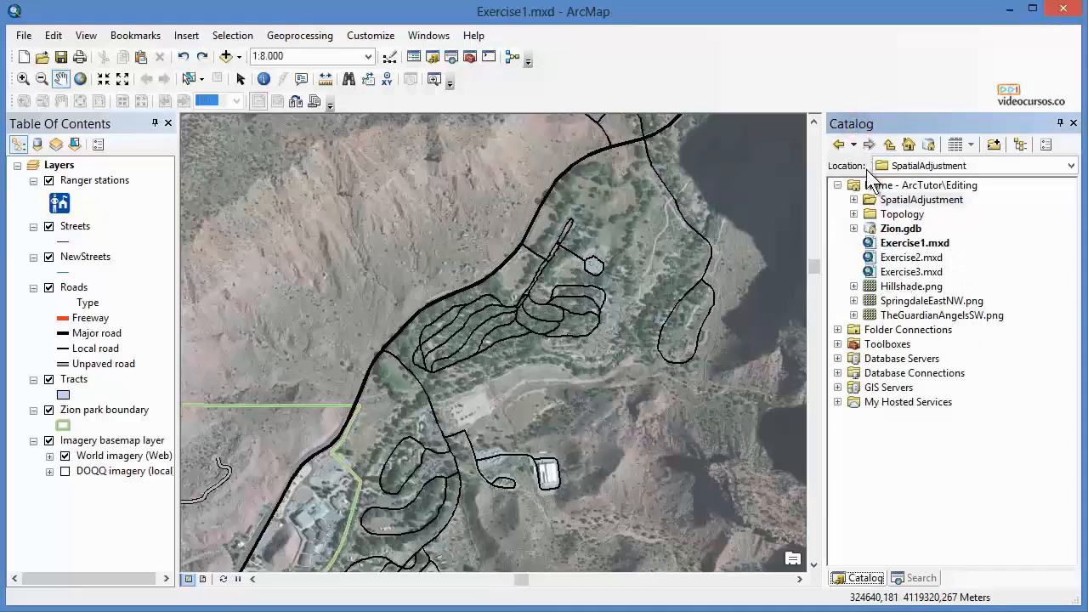
click(854, 200)
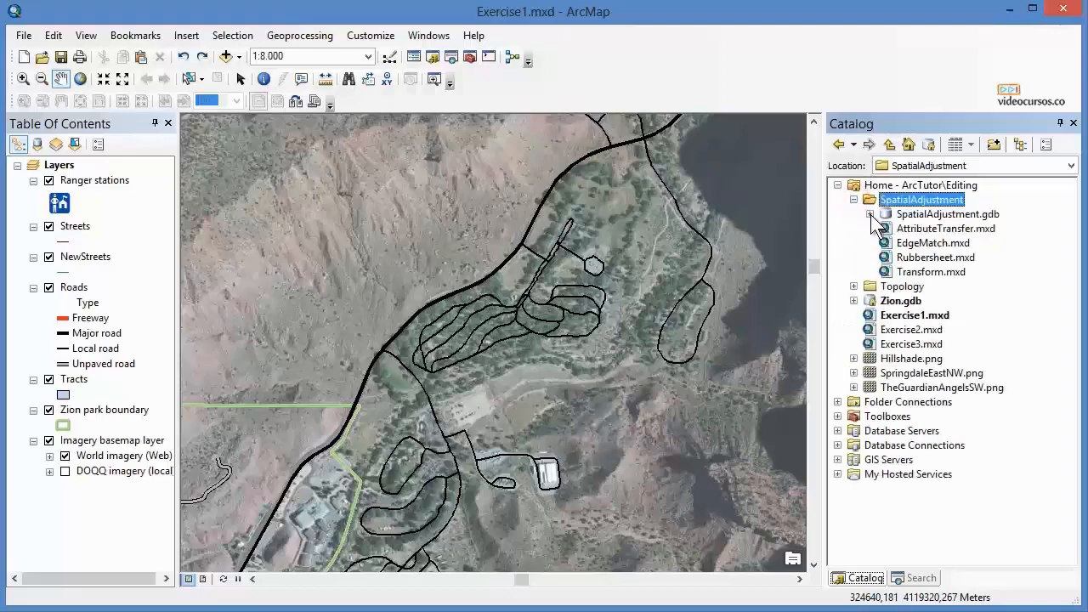
click(869, 214)
click(885, 229)
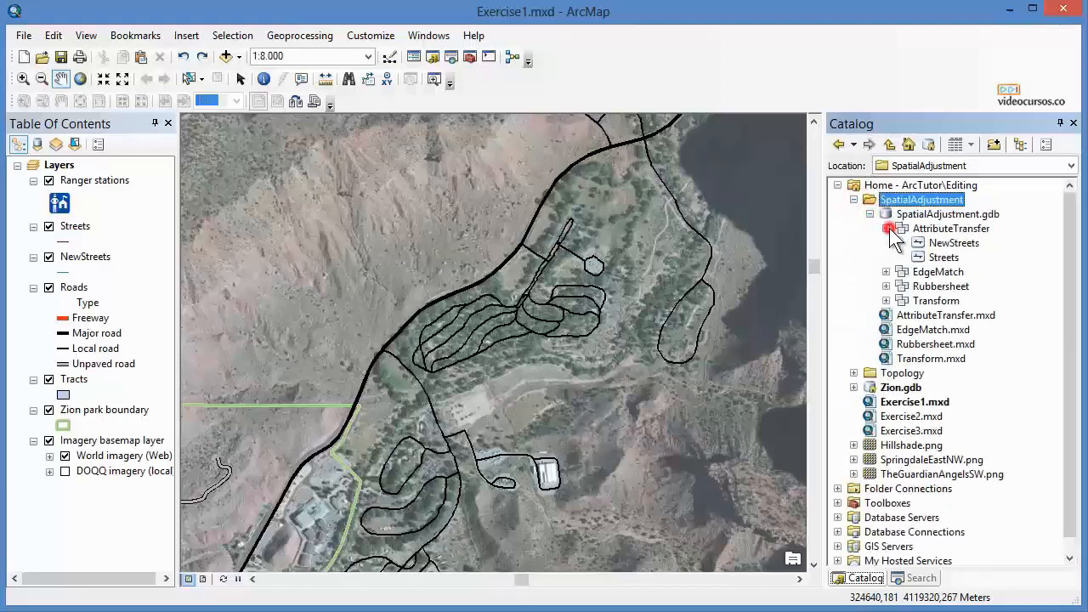
click(946, 245)
drag(972, 247, 411, 313)
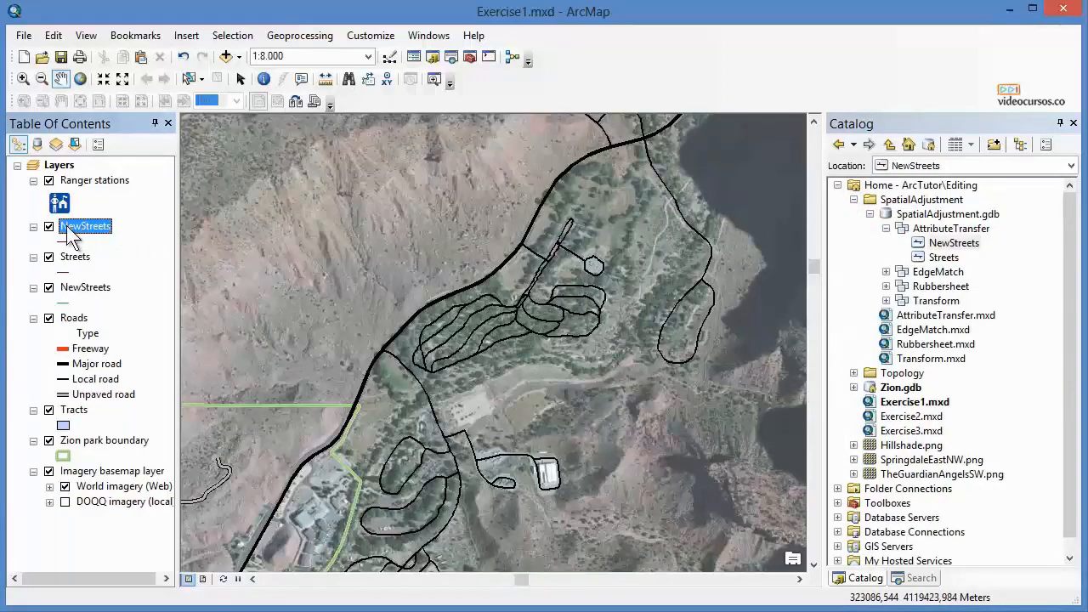
click(182, 56)
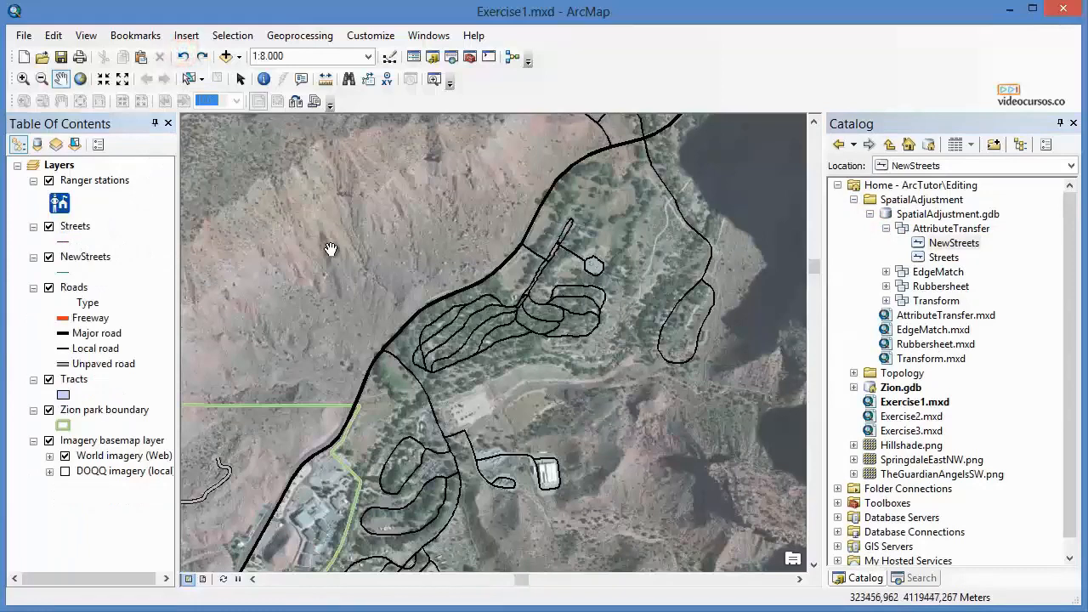
Search local data for type: "layer" in the Search window.
click(452, 58)
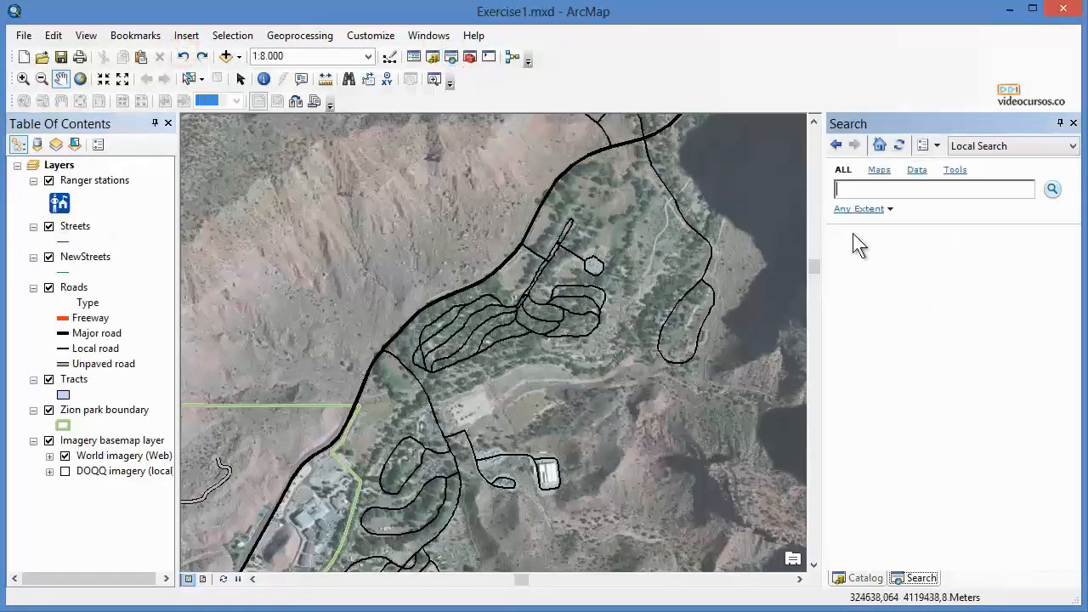
click(916, 171)
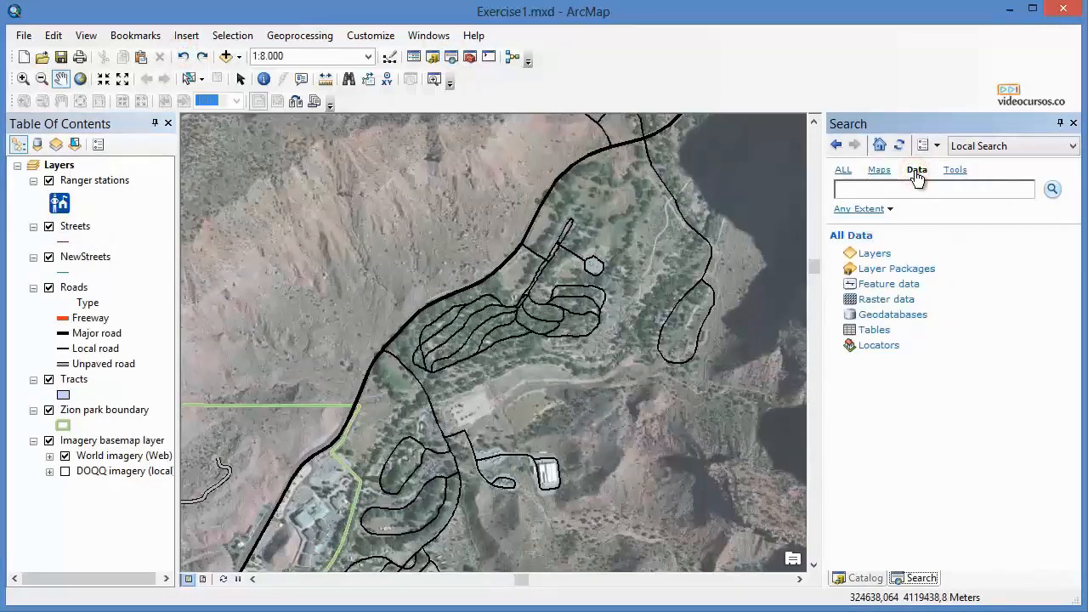
click(871, 191)
text(type: "layer)
click(1052, 189)
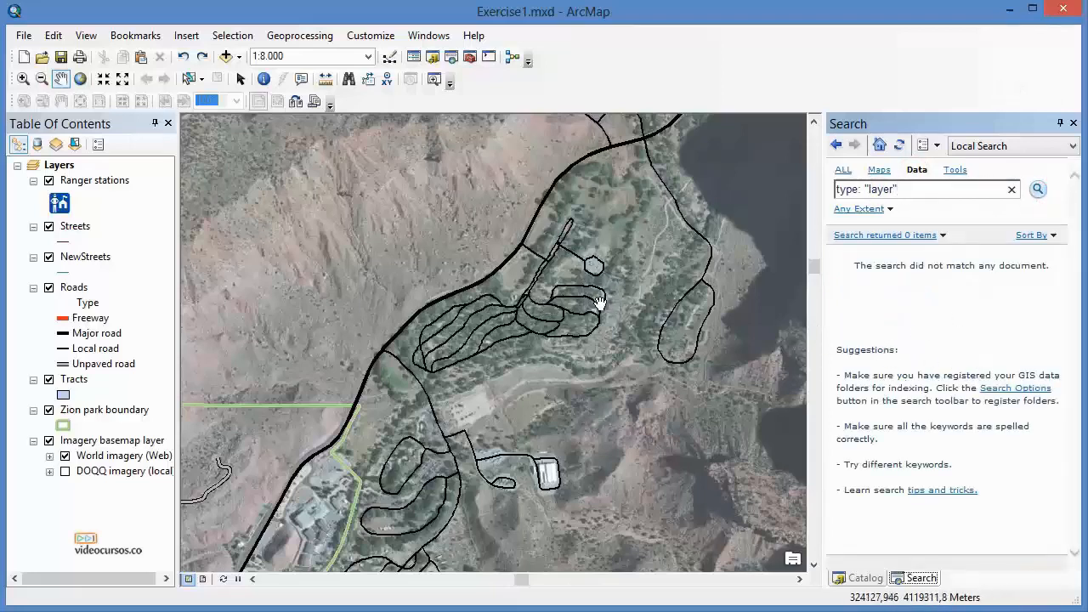
Switch the docked pane back to the Catalog window.
click(428, 36)
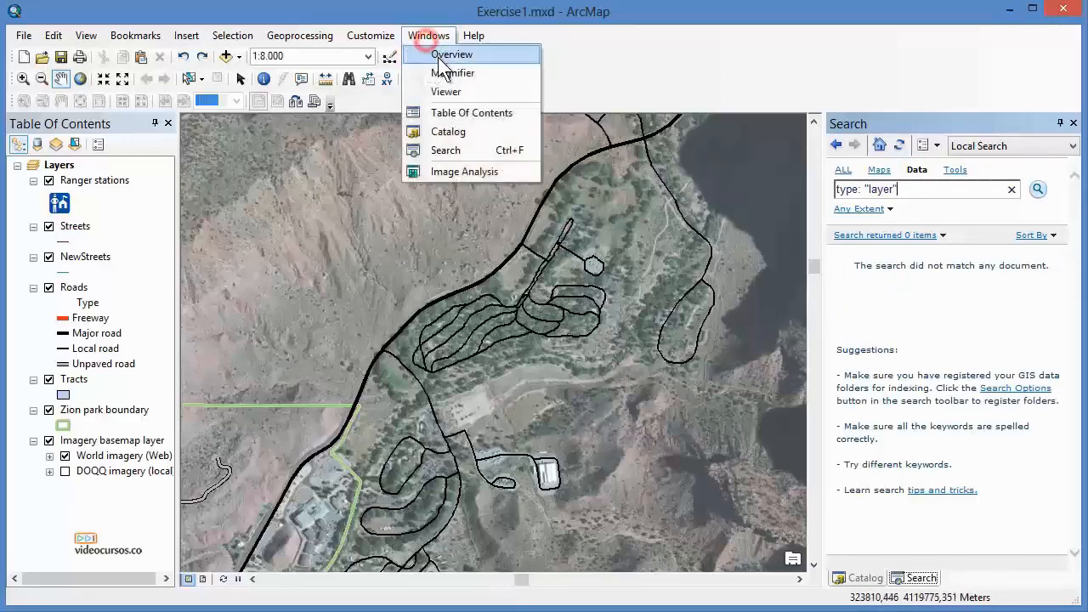
click(465, 135)
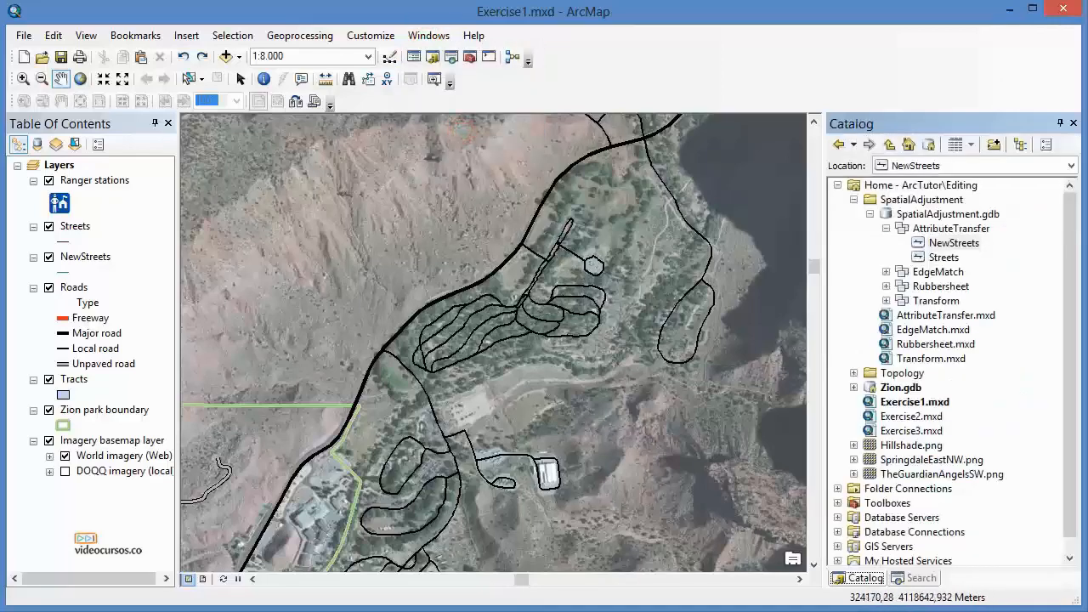
Browse the system toolboxes in the ArcCatalog window and close it.
click(663, 610)
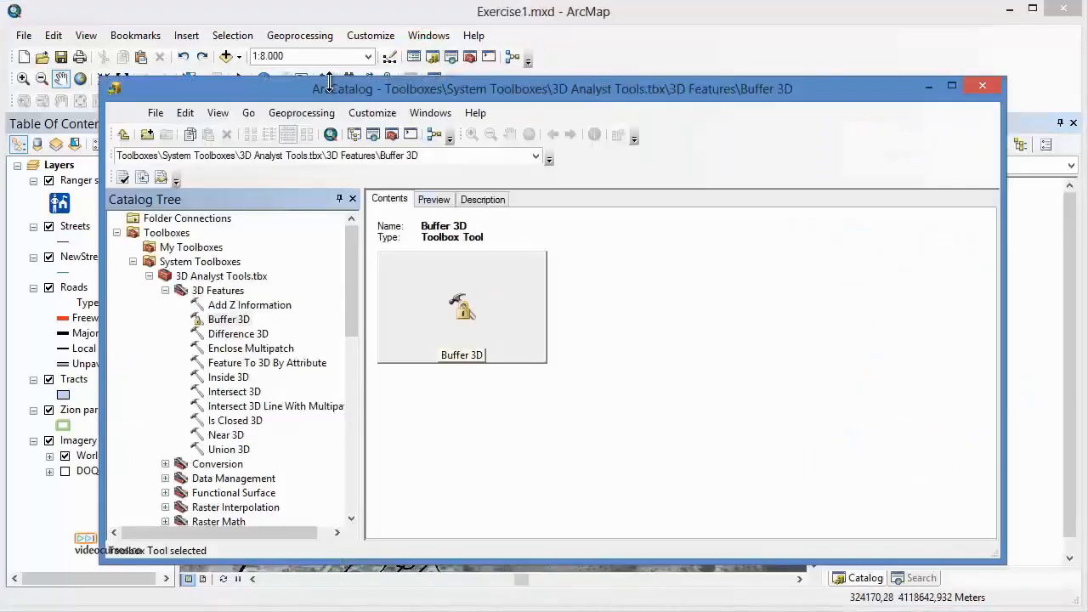
drag(353, 244, 357, 323)
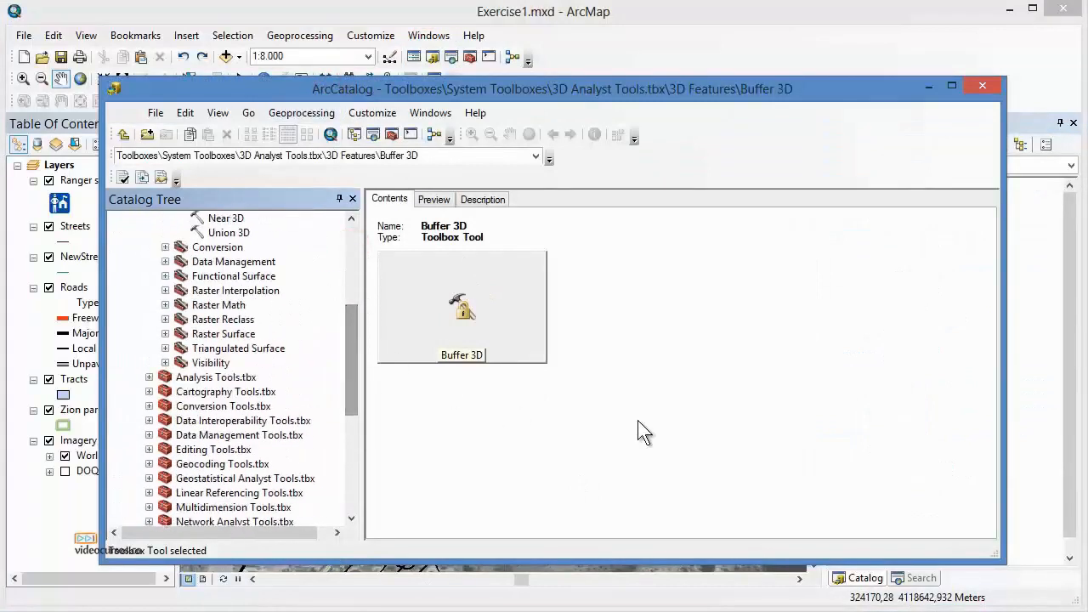
click(982, 86)
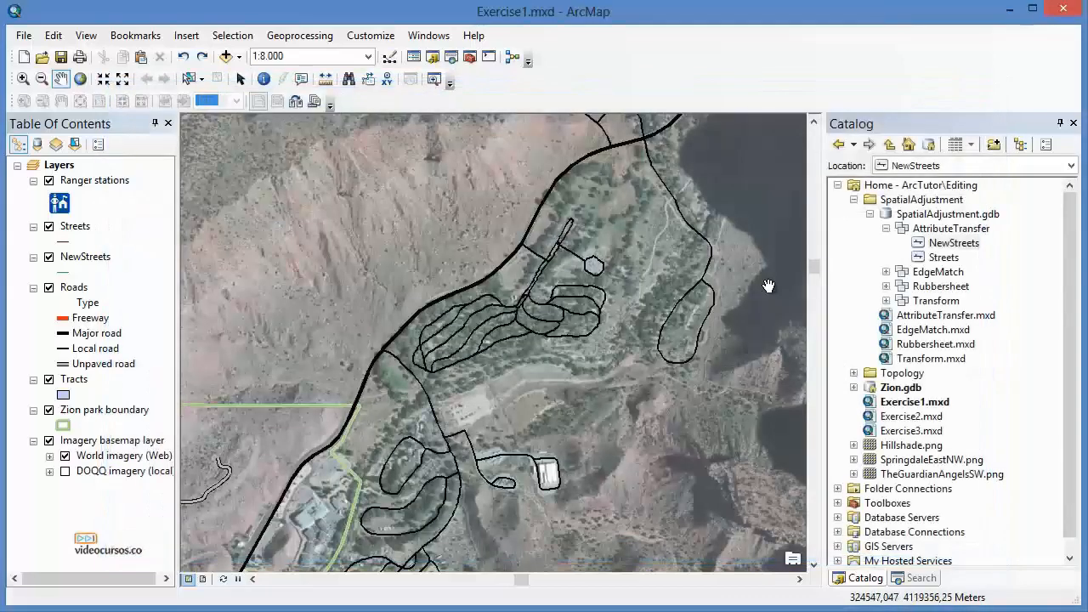
Open the dialog for adding data from ArcGIS Online and close it.
click(239, 57)
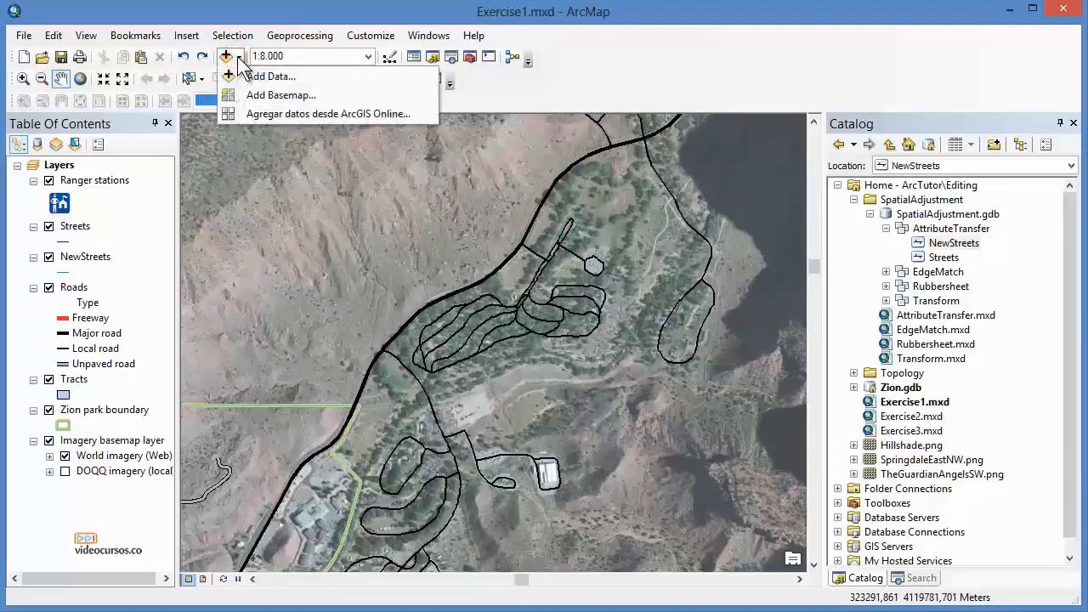
click(342, 113)
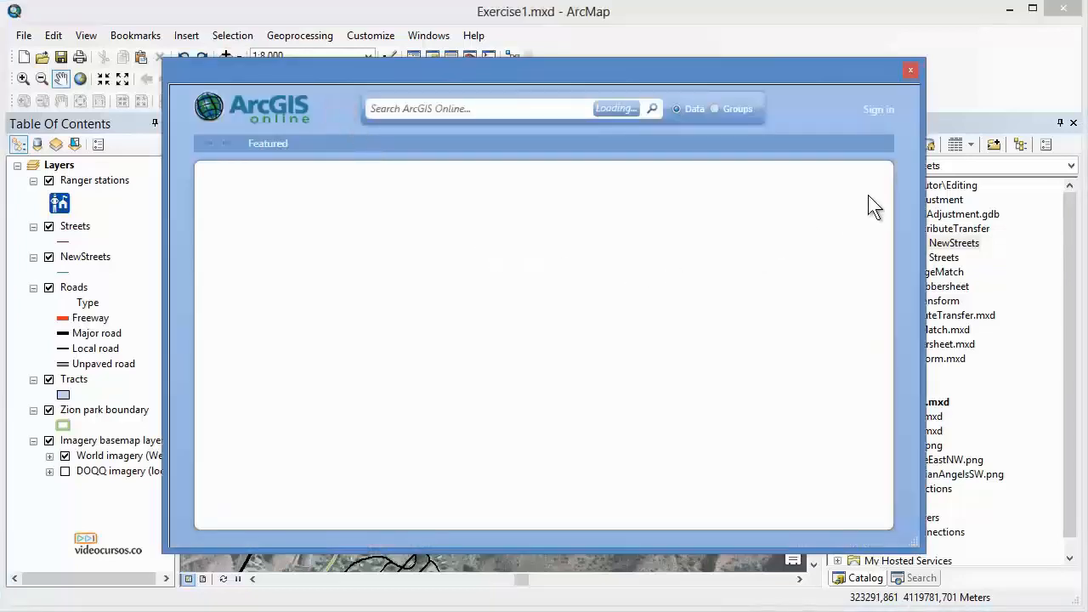
click(912, 68)
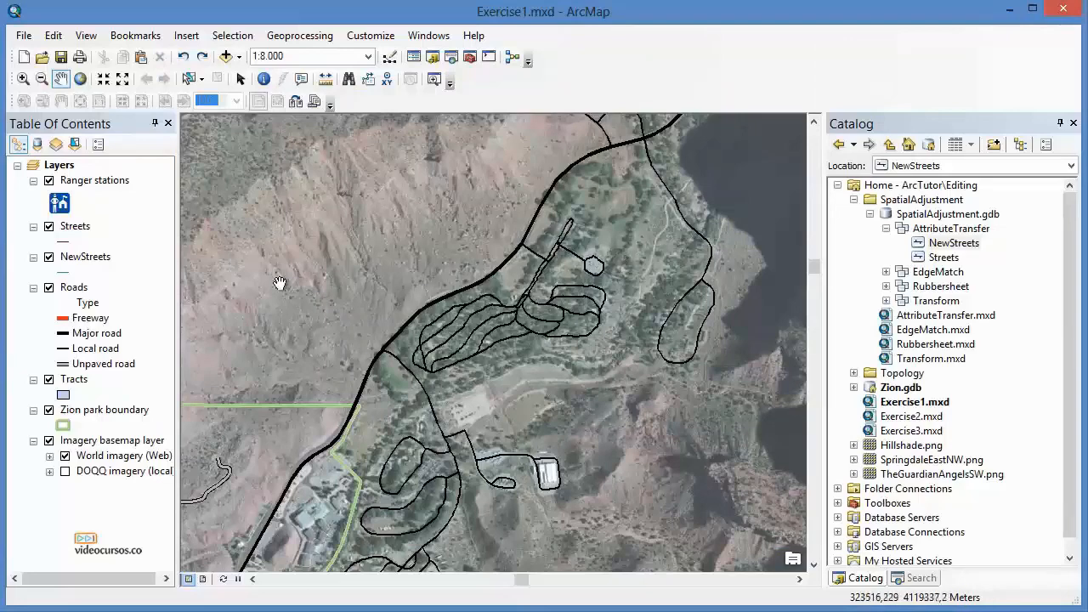
Review the NewStreets layer's Categories symbology without changes, and remove the NewStreets layer from the map.
click(96, 181)
click(85, 257)
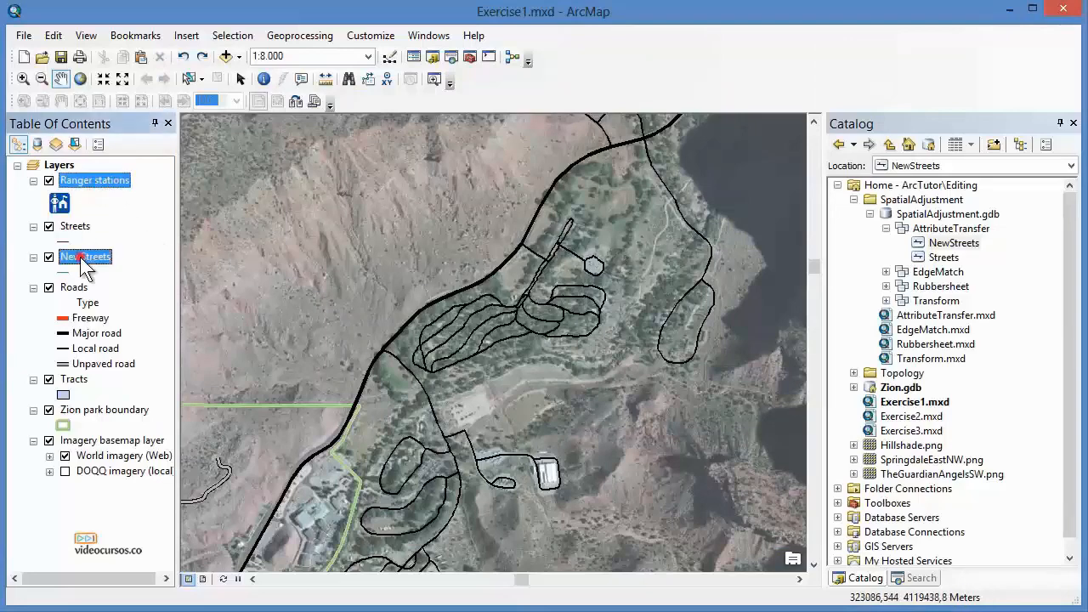
right_click(80, 256)
click(170, 609)
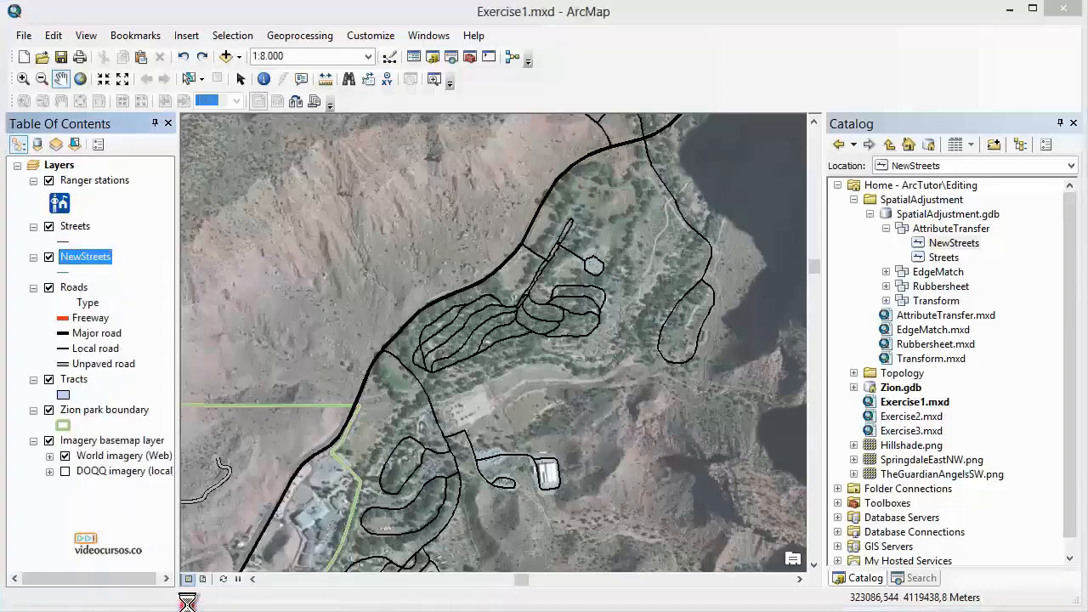
click(466, 122)
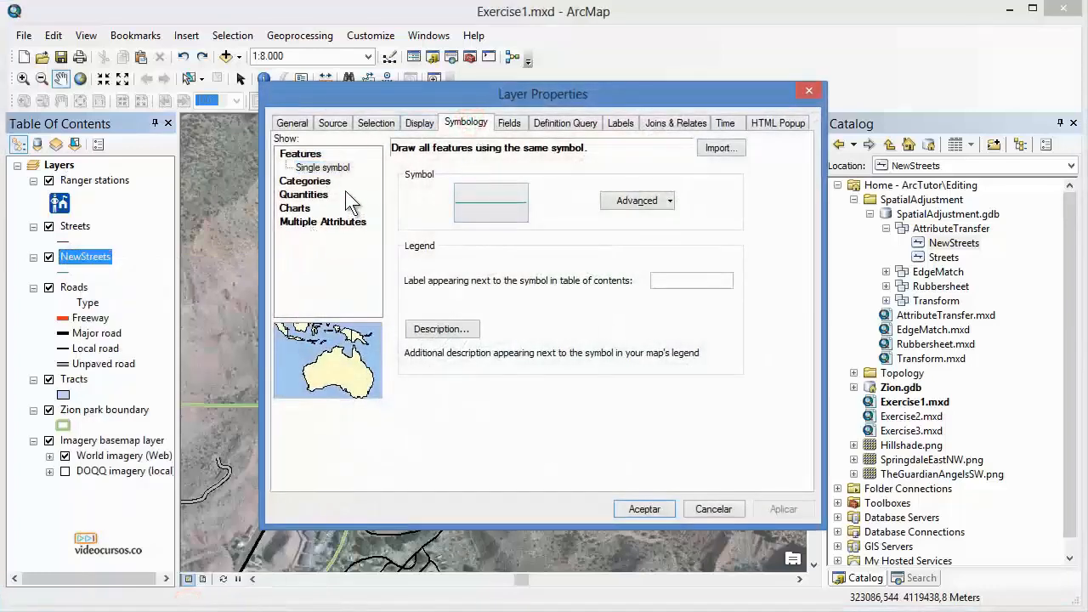
click(305, 180)
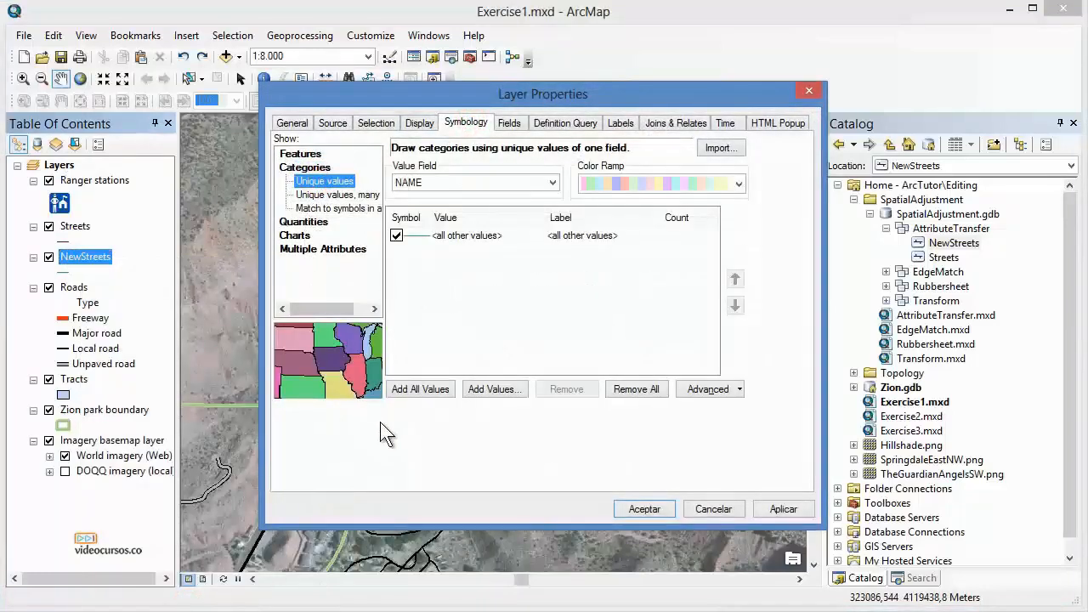
click(711, 509)
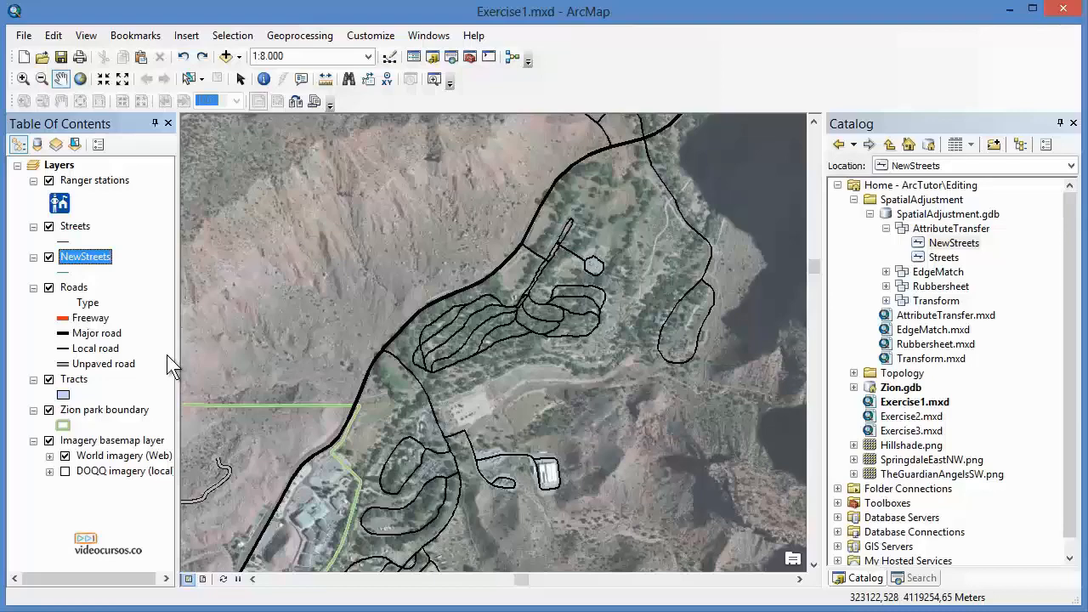
right_click(90, 259)
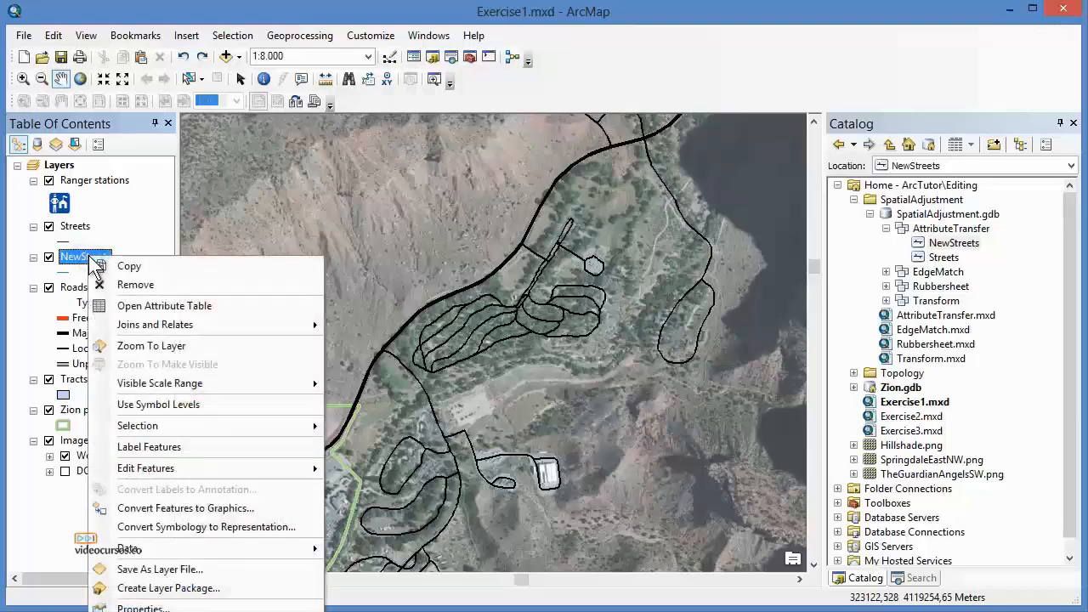
click(155, 283)
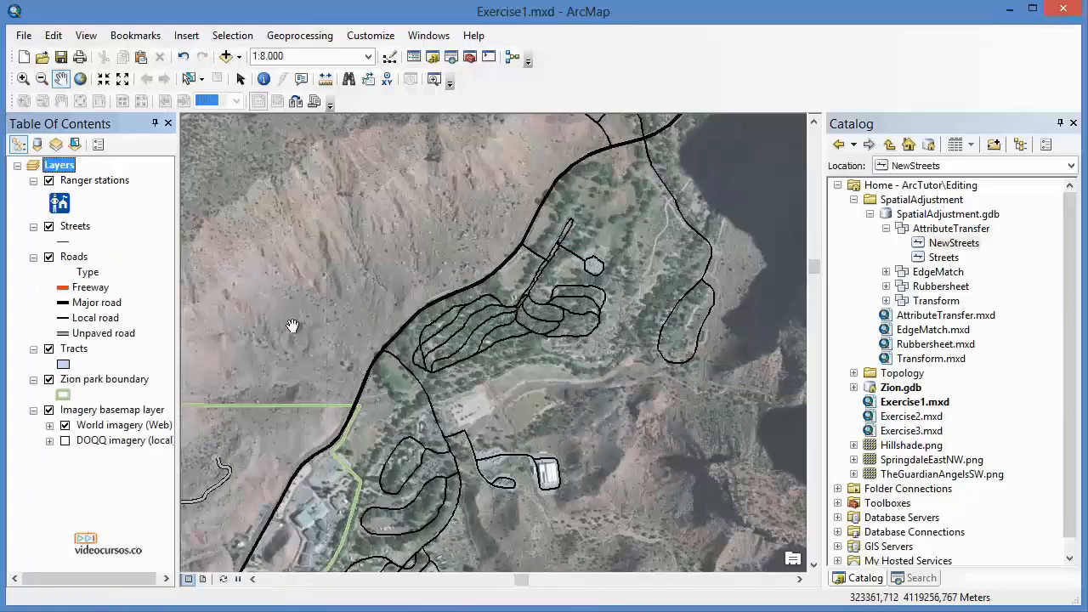